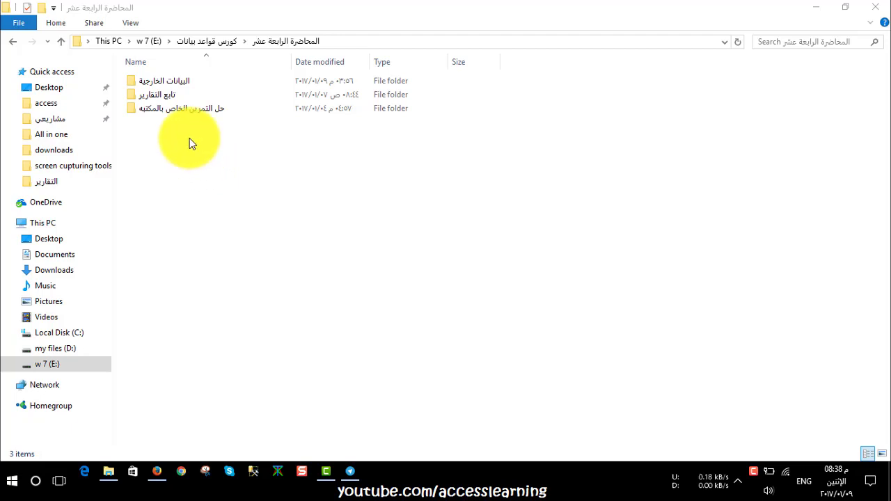
Browse through البيانات الخارجية into التصدير and open export.accdb in Access.
{"action": "left_click", "coordinate": [145, 95]}
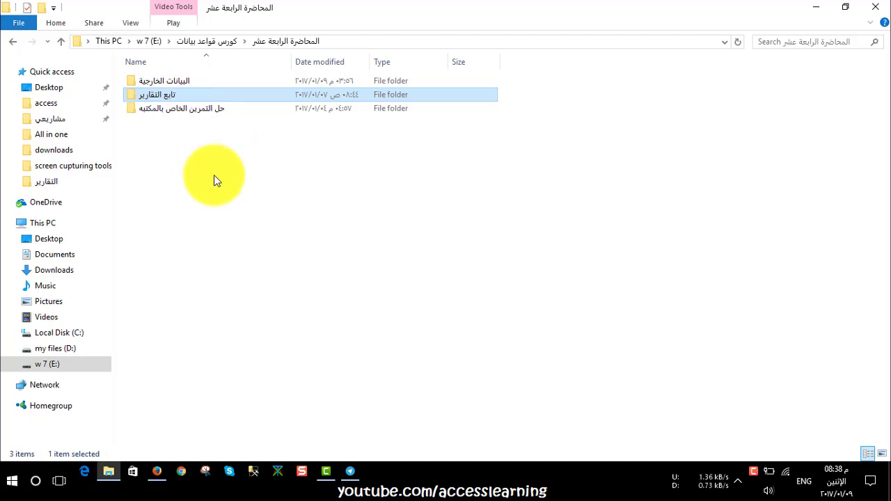
{"action": "left_click", "coordinate": [162, 83]}
{"action": "double_click", "coordinate": [161, 82]}
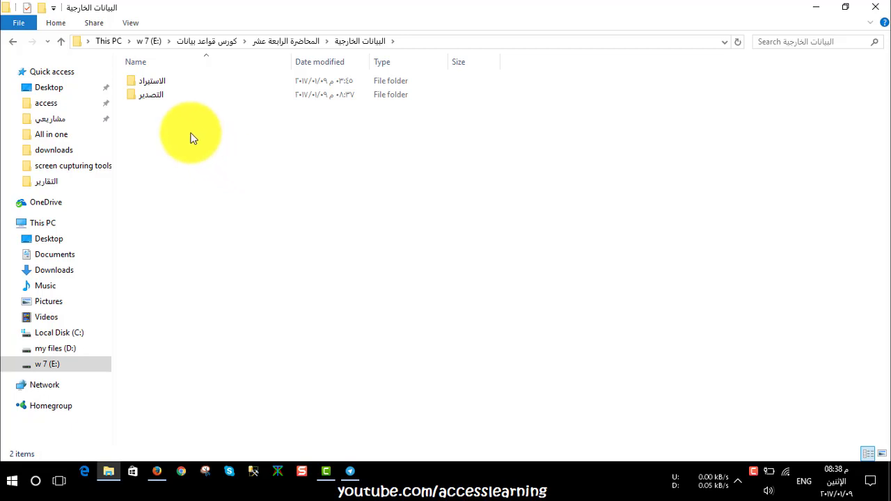
{"action": "double_click", "coordinate": [159, 95]}
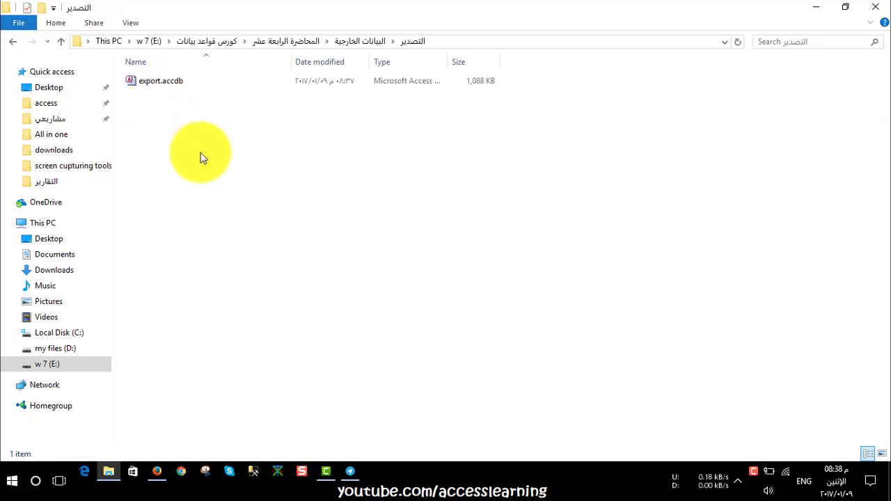
{"action": "double_click", "coordinate": [164, 83]}
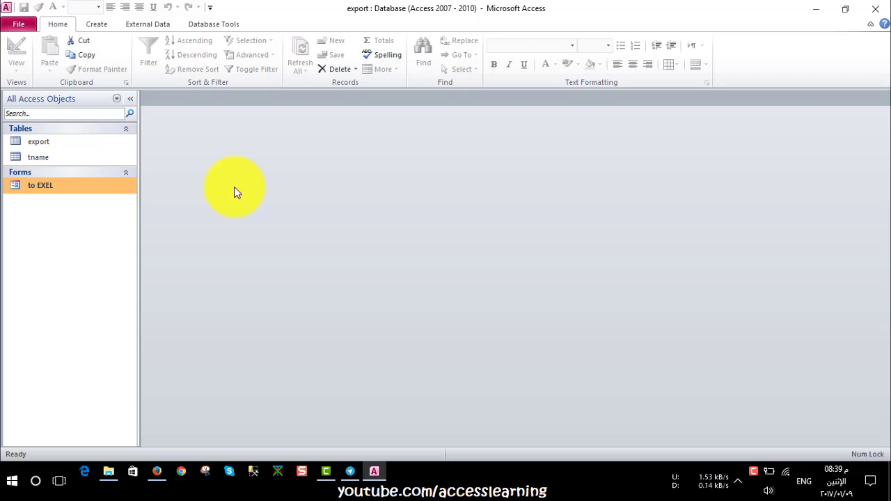
Open the export table and look over the first record's field3 date.
{"action": "double_click", "coordinate": [58, 145]}
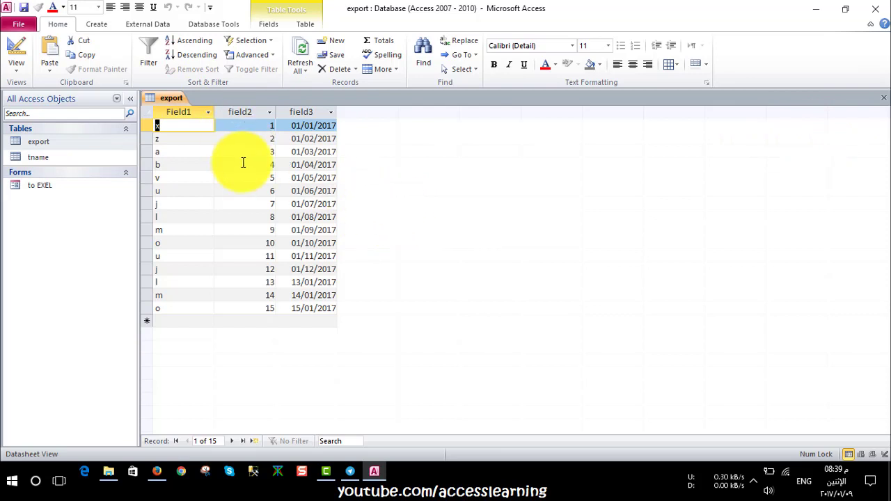
{"action": "left_click", "coordinate": [186, 130]}
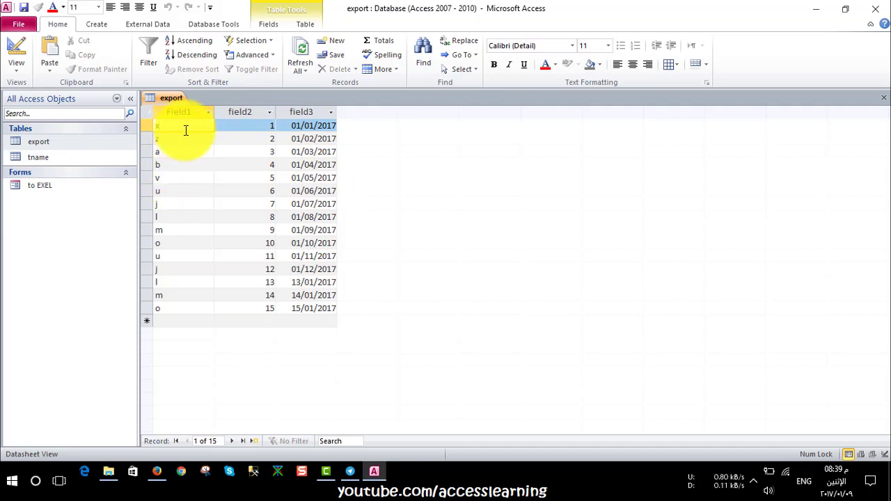
{"action": "left_click", "coordinate": [241, 130]}
{"action": "left_click", "coordinate": [298, 129]}
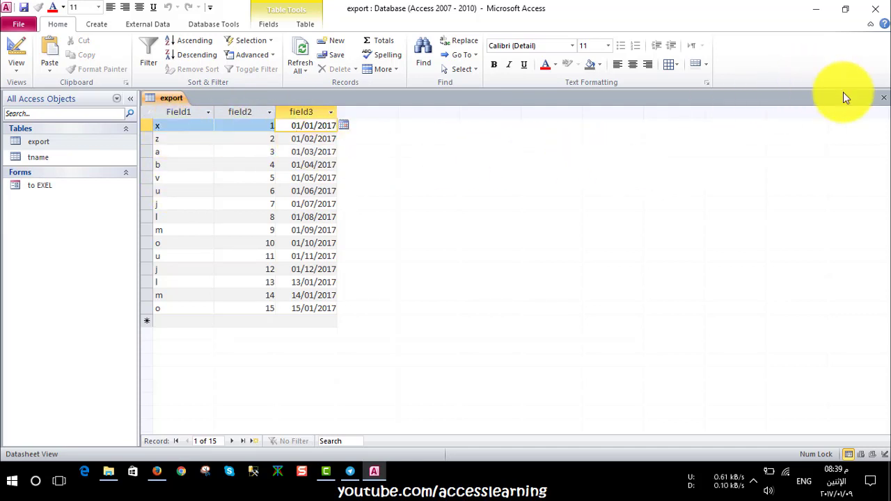
In Design View, give field3 the Short Date format and save the table.
{"action": "left_click", "coordinate": [21, 49]}
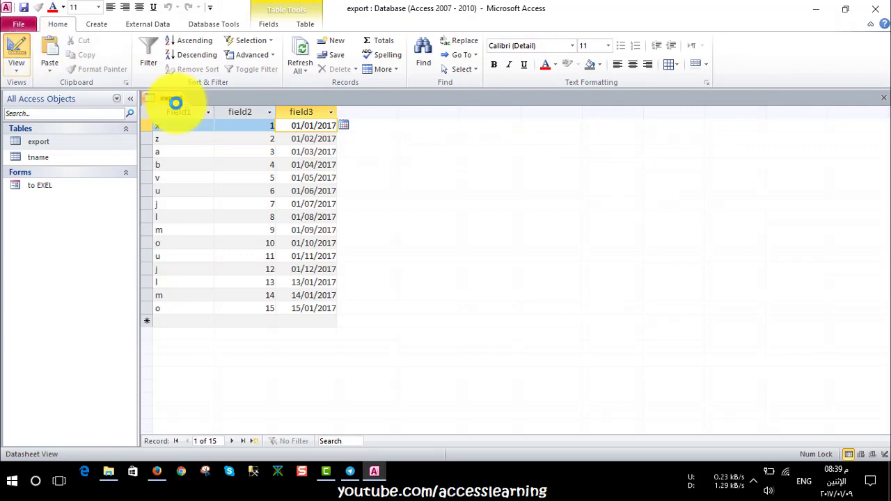
{"action": "left_click", "coordinate": [309, 149]}
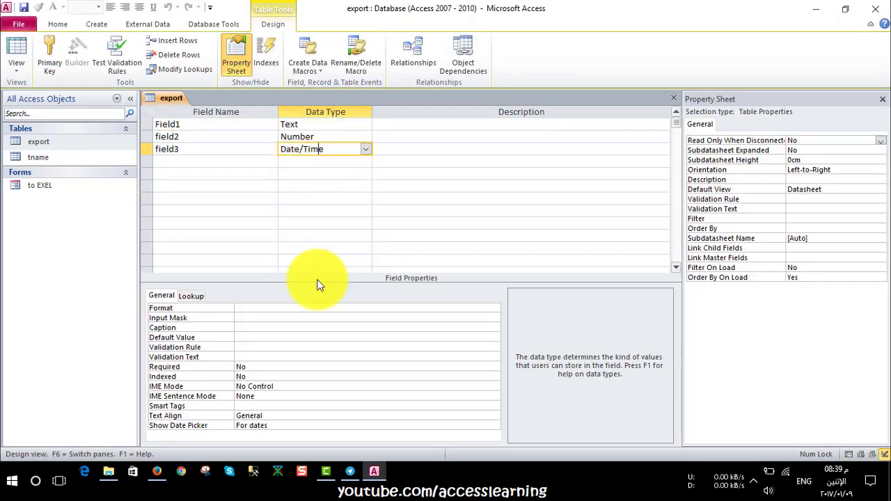
{"action": "left_click", "coordinate": [273, 308]}
{"action": "left_click", "coordinate": [494, 308]}
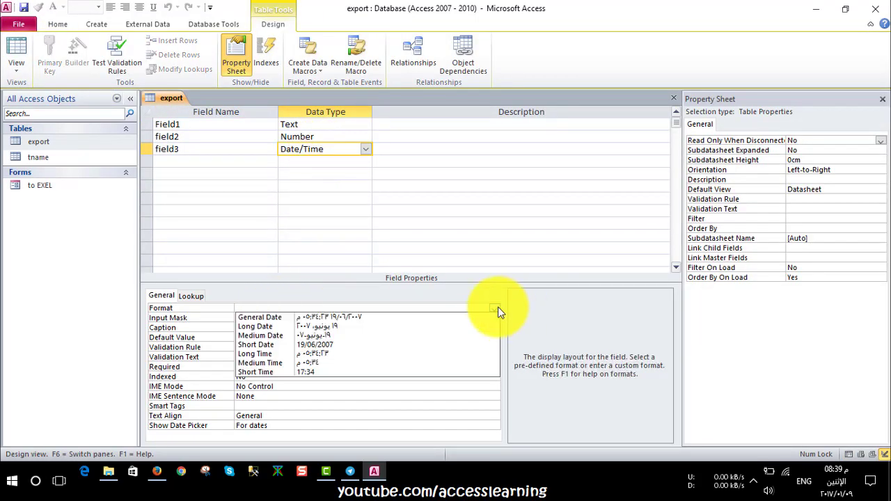
{"action": "left_click", "coordinate": [394, 345]}
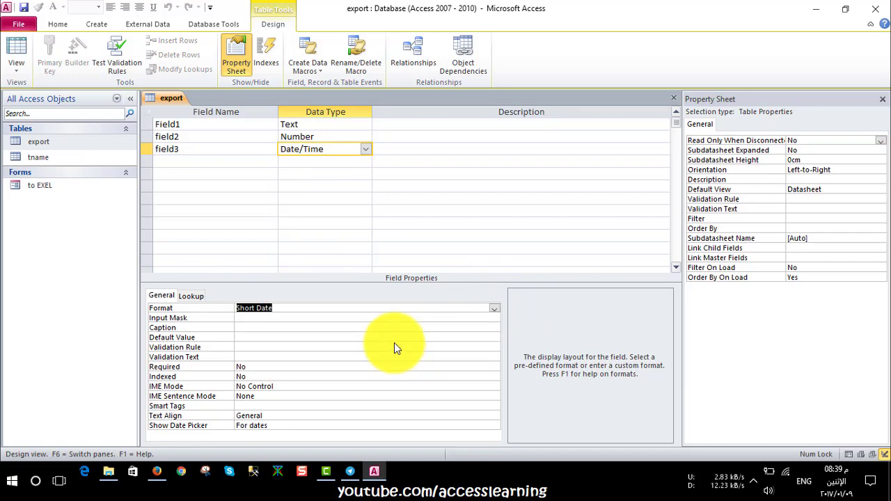
{"action": "left_click", "coordinate": [672, 101]}
{"action": "left_click", "coordinate": [394, 270]}
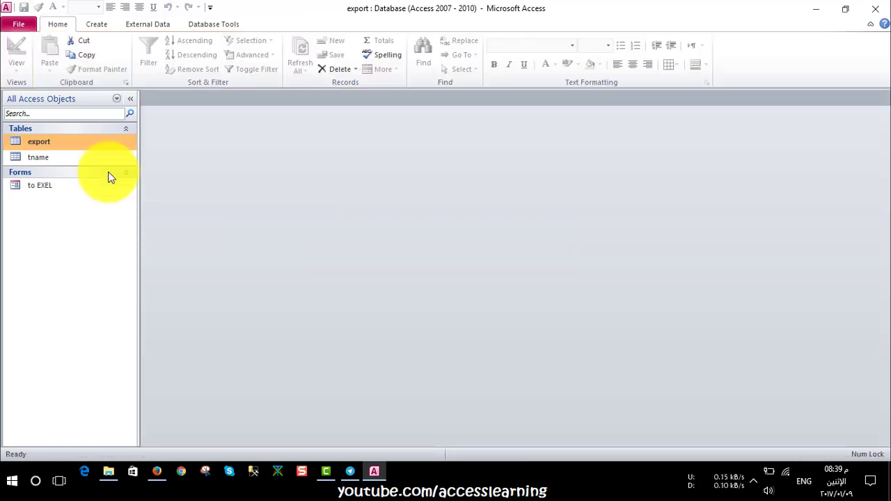
Open and close the export and tname tables to check their contents.
{"action": "double_click", "coordinate": [17, 141]}
{"action": "left_click", "coordinate": [884, 98]}
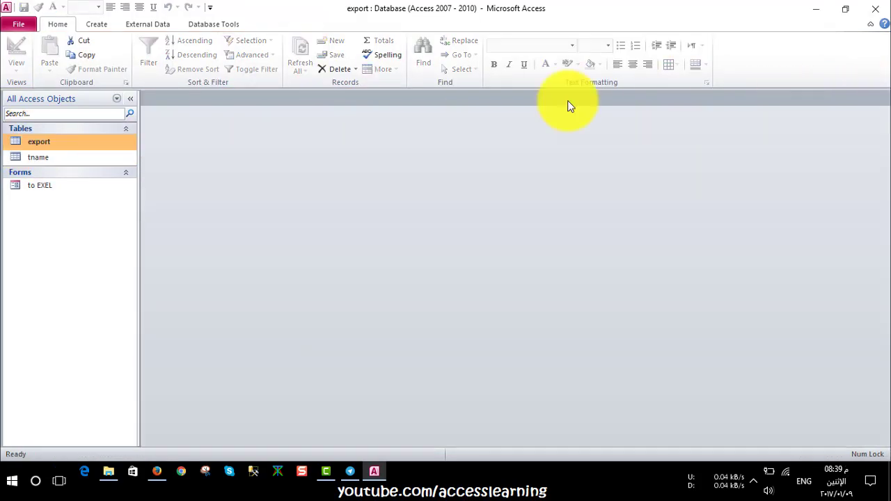
{"action": "double_click", "coordinate": [70, 158]}
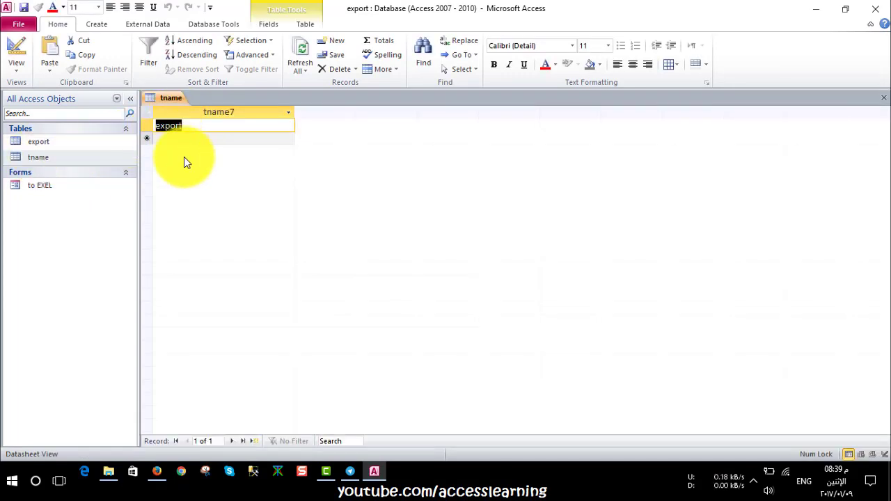
{"action": "left_click", "coordinate": [195, 126]}
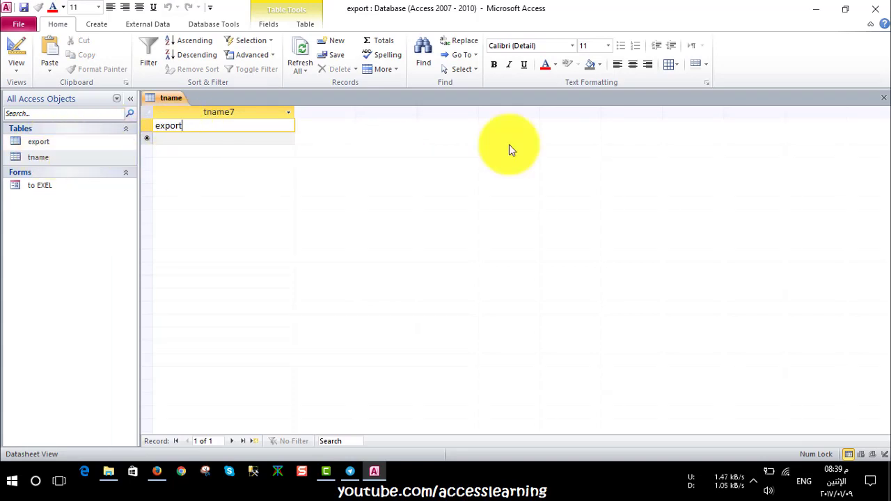
{"action": "left_click", "coordinate": [883, 97]}
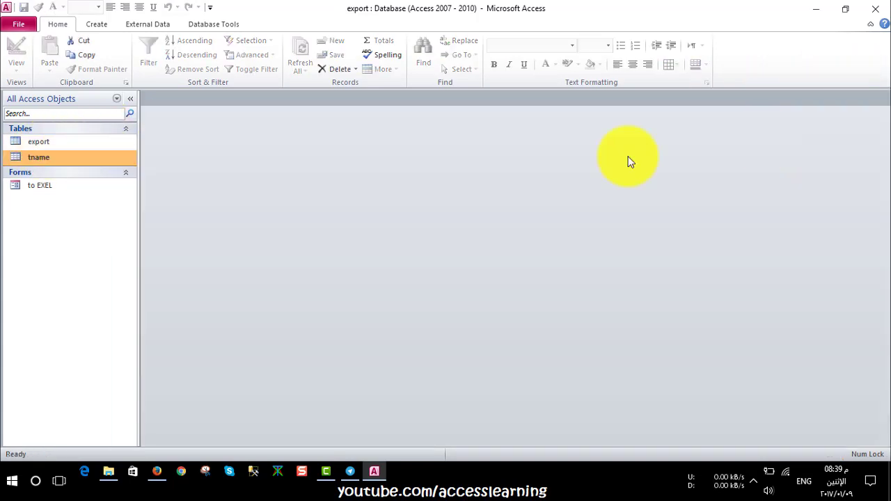
Rename the to EXEL form to export and open it in Form View.
{"action": "left_click", "coordinate": [39, 187]}
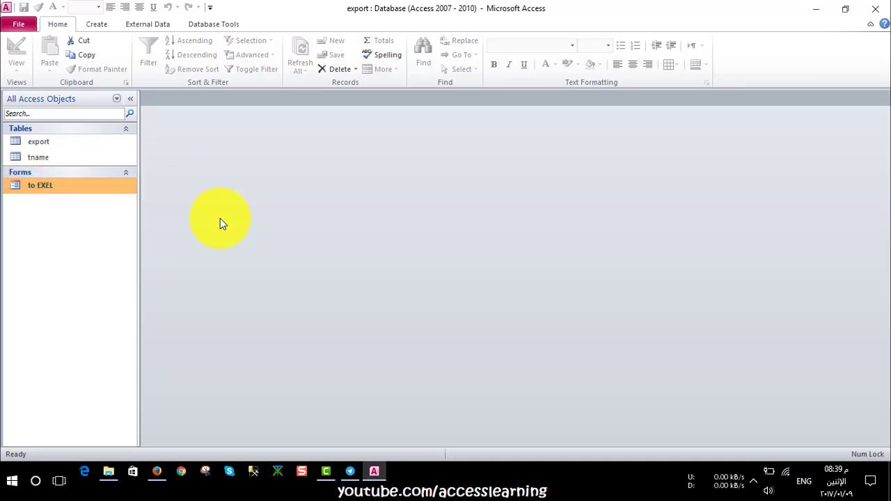
{"action": "key", "text": "F2"}
{"action": "type", "text": "exp"}
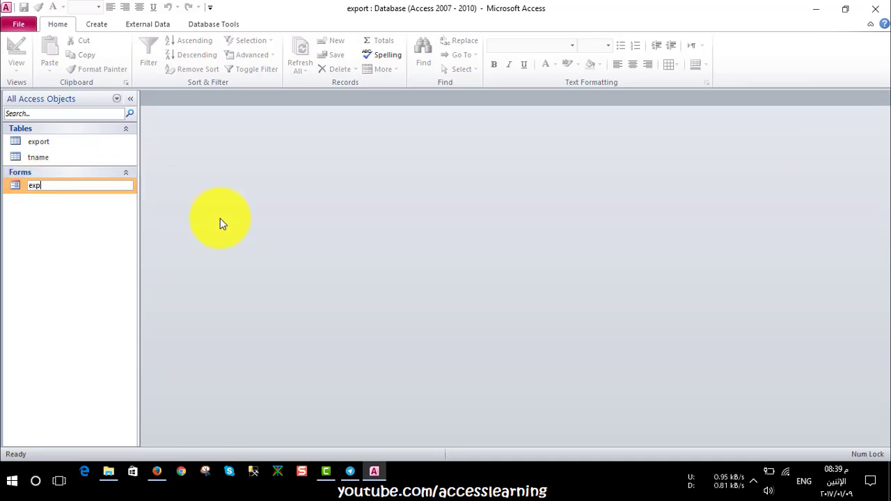
{"action": "type", "text": "ort"}
{"action": "key", "text": "Return"}
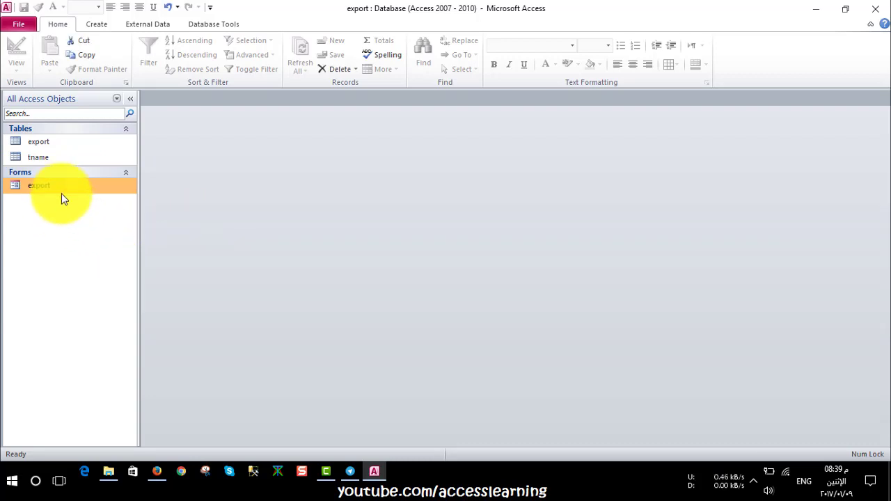
{"action": "double_click", "coordinate": [62, 188]}
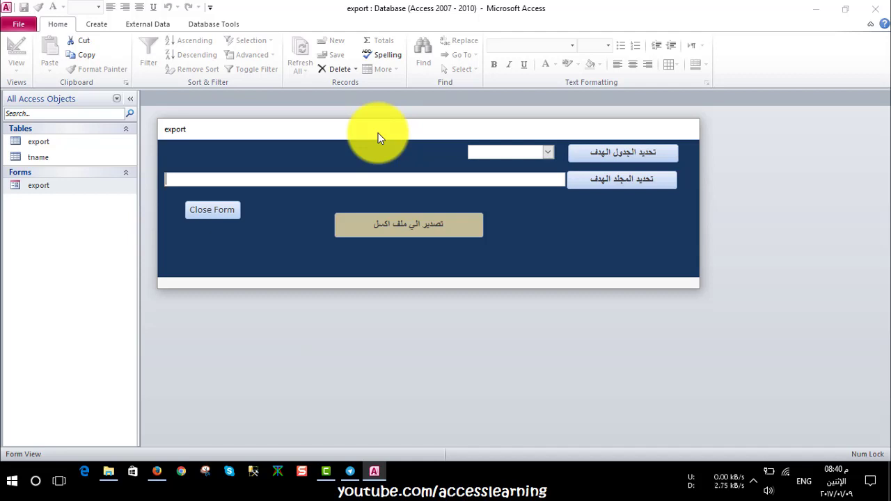
Choose export in the table combo box and pick the البيانات الخارجية folder as destination.
{"action": "left_click", "coordinate": [550, 153]}
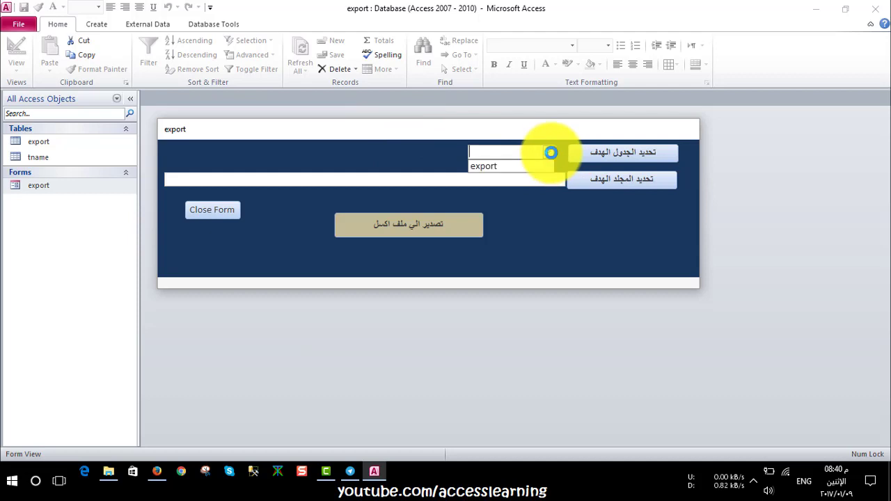
{"action": "left_click", "coordinate": [504, 169]}
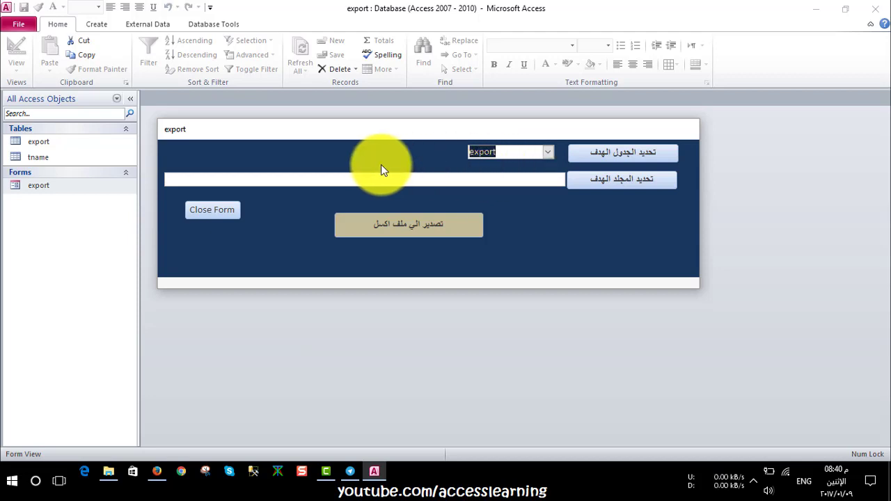
{"action": "left_click", "coordinate": [601, 181]}
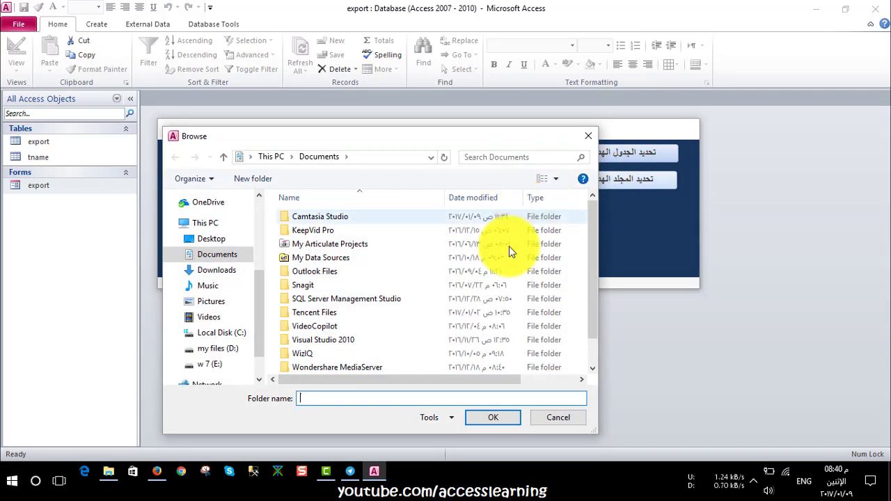
{"action": "left_click", "coordinate": [202, 239]}
{"action": "scroll", "coordinate": [441, 319], "scroll_direction": "down", "scroll_amount": 5}
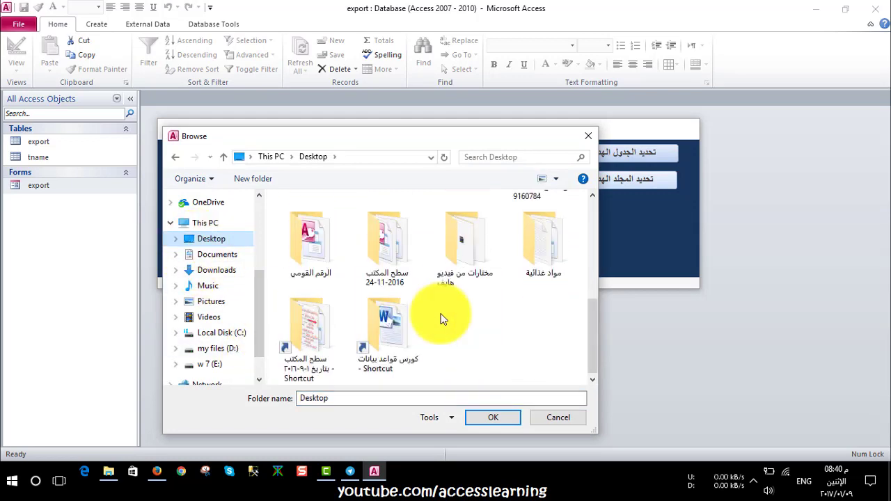
{"action": "double_click", "coordinate": [392, 323]}
{"action": "double_click", "coordinate": [345, 356]}
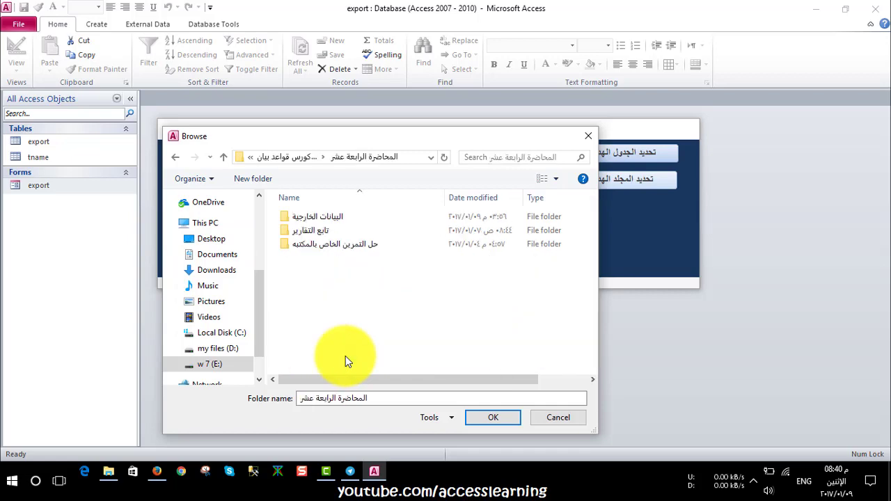
{"action": "double_click", "coordinate": [342, 218]}
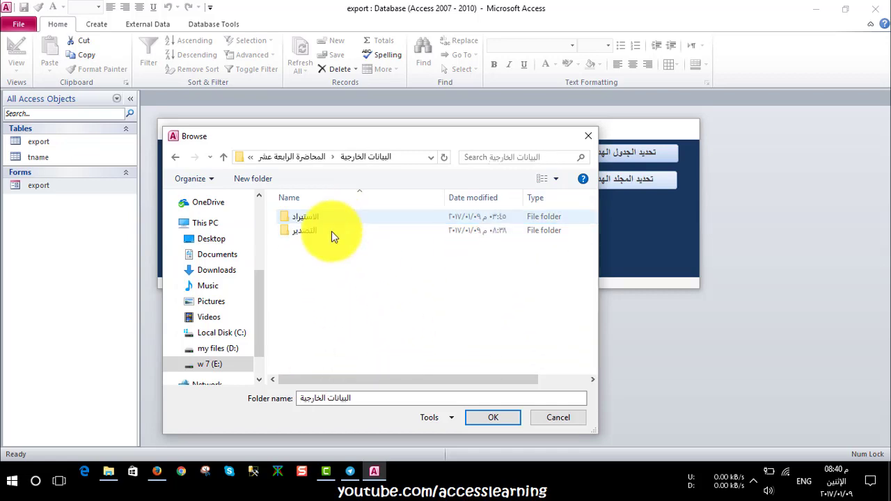
{"action": "left_click", "coordinate": [486, 416]}
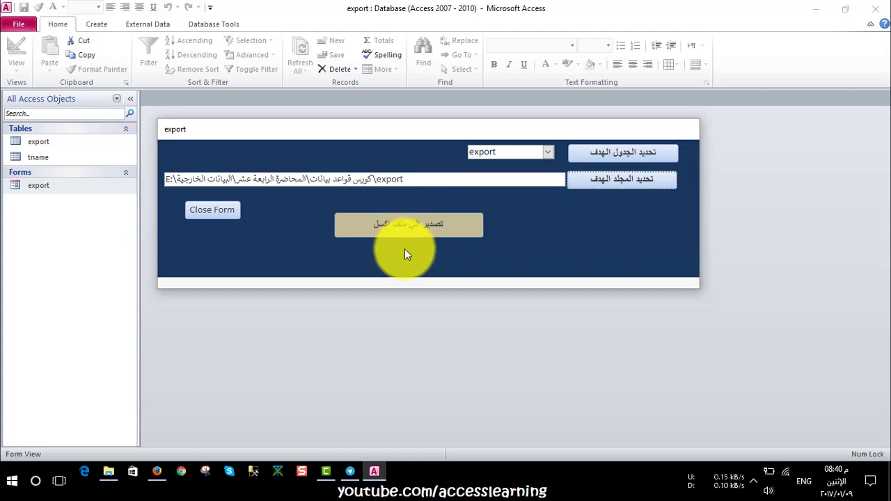
Run the form's export to bring up the pdf/txt/excel format prompt.
{"action": "left_click", "coordinate": [421, 228]}
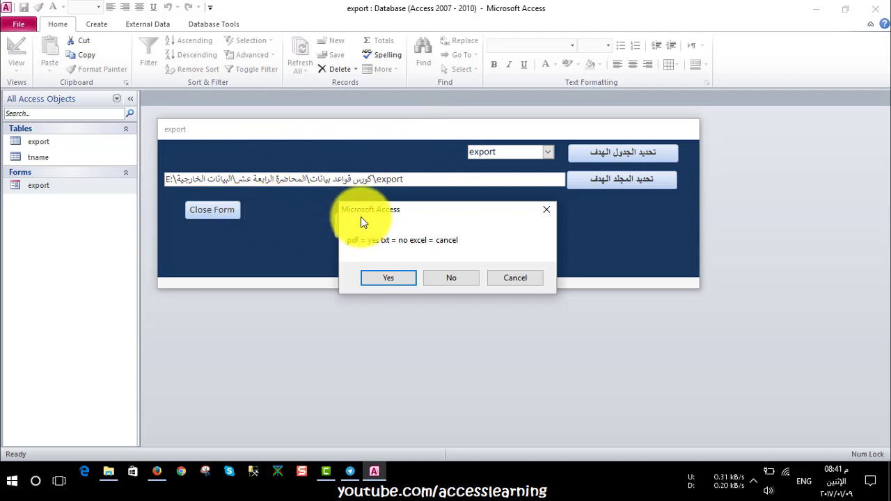
Answer the prompt for Excel, then open the resulting export.XLSX from البيانات الخارجية.
{"action": "mouse_move", "coordinate": [360, 217]}
{"action": "left_mouse_down"}
{"action": "mouse_move", "coordinate": [393, 255]}
{"action": "mouse_move", "coordinate": [379, 262]}
{"action": "left_mouse_up"}
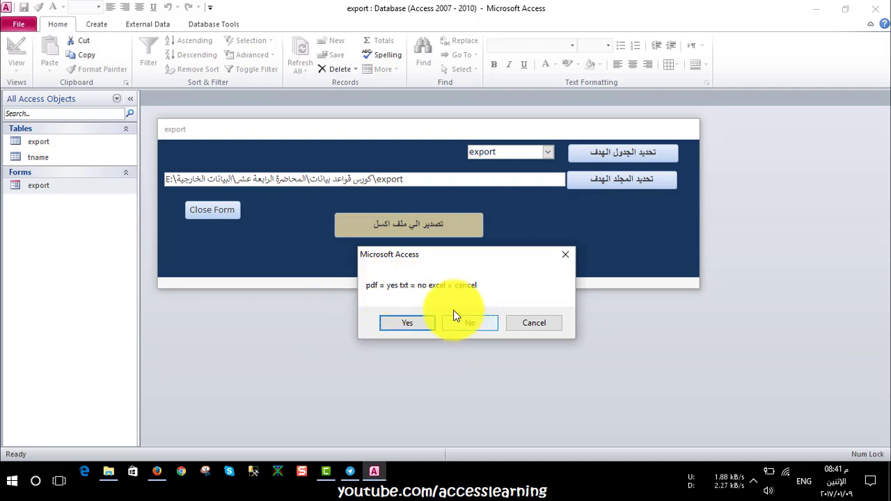
{"action": "left_click", "coordinate": [522, 322]}
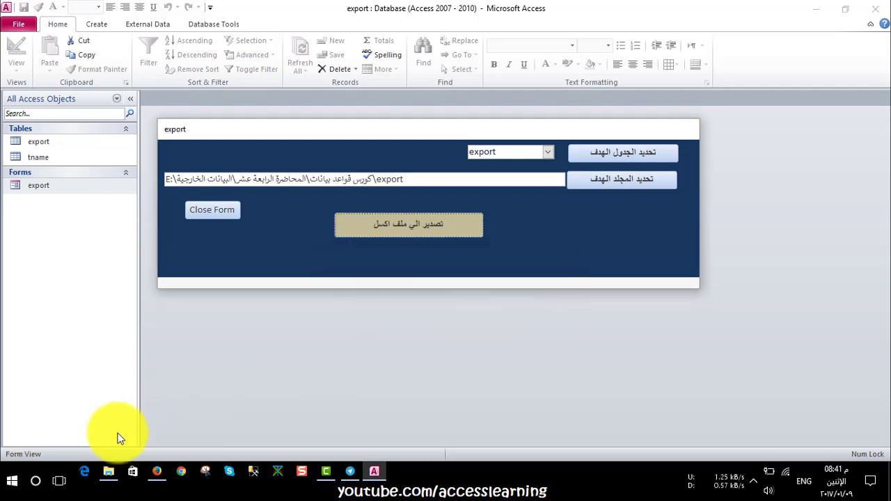
{"action": "left_click", "coordinate": [108, 472]}
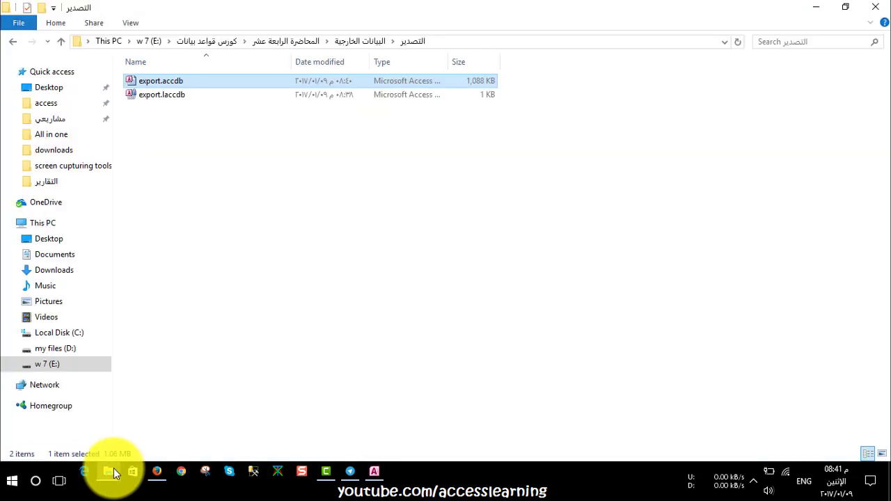
{"action": "left_click", "coordinate": [61, 41]}
{"action": "left_click", "coordinate": [153, 110]}
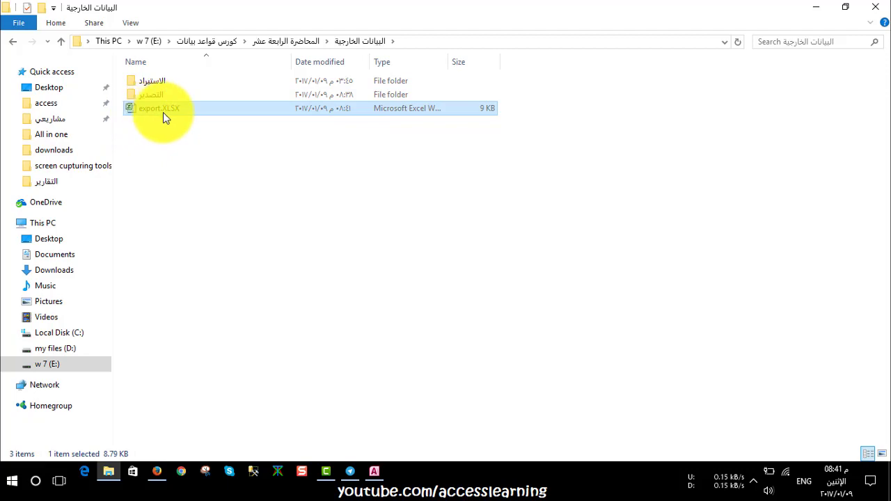
{"action": "double_click", "coordinate": [185, 110]}
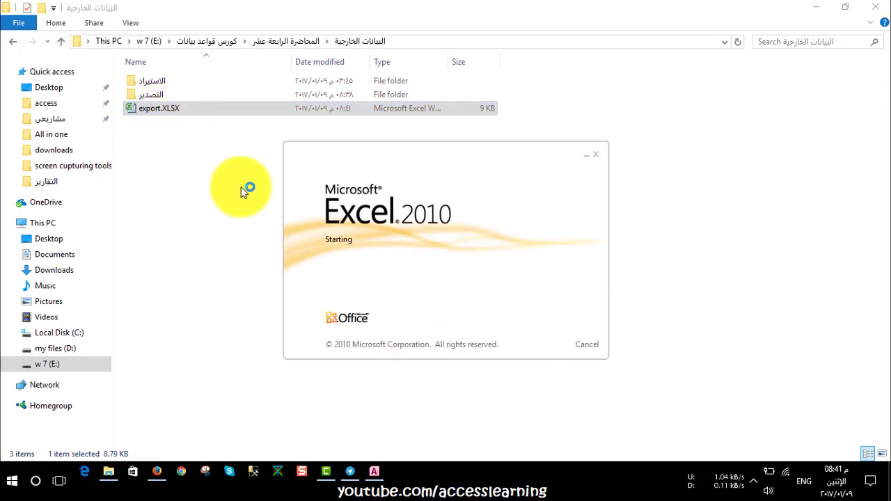
Widen column C so the field3 dates show, check cell C2, and close the workbook.
{"action": "left_click", "coordinate": [373, 60]}
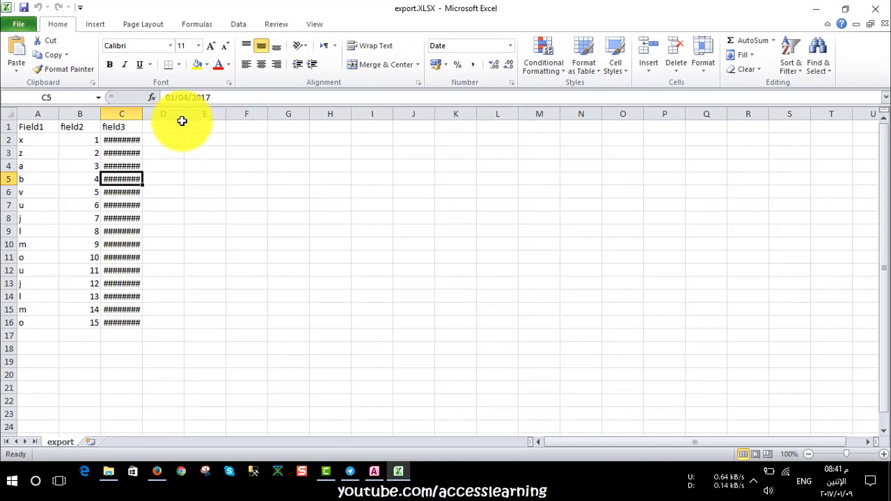
{"action": "left_click_drag", "start_coordinate": [142, 114], "coordinate": [149, 113]}
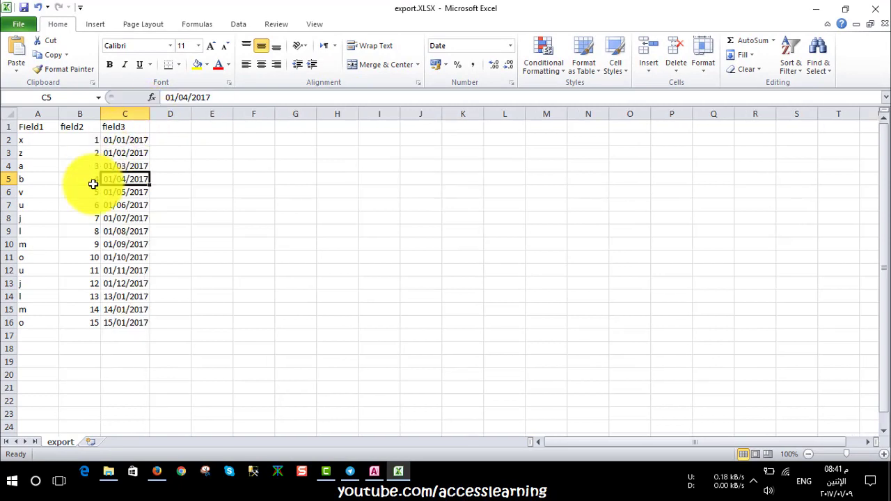
{"action": "left_click", "coordinate": [36, 139]}
{"action": "mouse_move", "coordinate": [35, 134]}
{"action": "left_mouse_down"}
{"action": "mouse_move", "coordinate": [38, 249]}
{"action": "mouse_move", "coordinate": [38, 143]}
{"action": "left_mouse_up"}
{"action": "left_click", "coordinate": [87, 141]}
{"action": "left_click", "coordinate": [124, 142]}
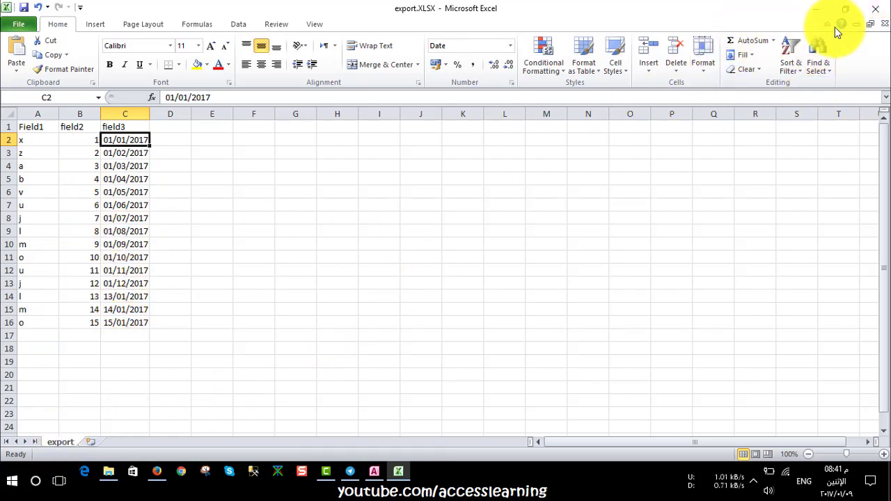
{"action": "left_click", "coordinate": [876, 8]}
Save the workbook, then rerun the Access export choosing pdf and return to File Explorer.
{"action": "left_click", "coordinate": [387, 252]}
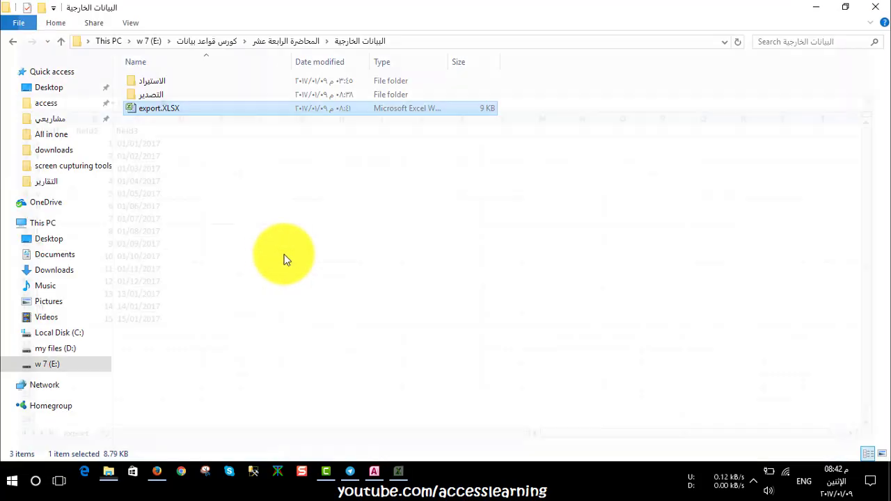
{"action": "left_click", "coordinate": [373, 471]}
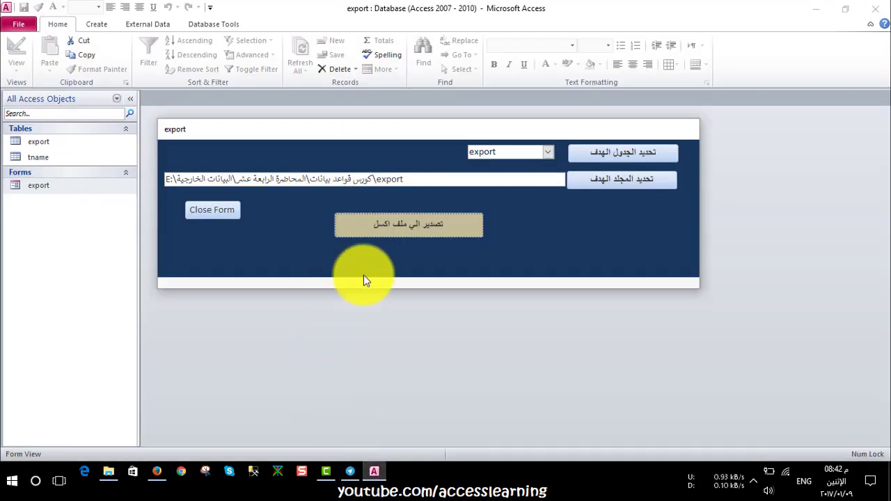
{"action": "left_click", "coordinate": [404, 219]}
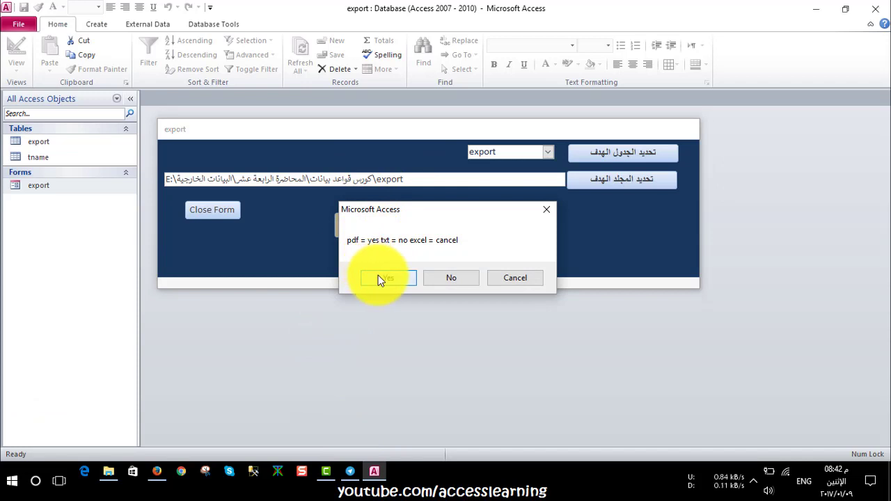
{"action": "left_click", "coordinate": [378, 276]}
{"action": "left_click", "coordinate": [108, 470]}
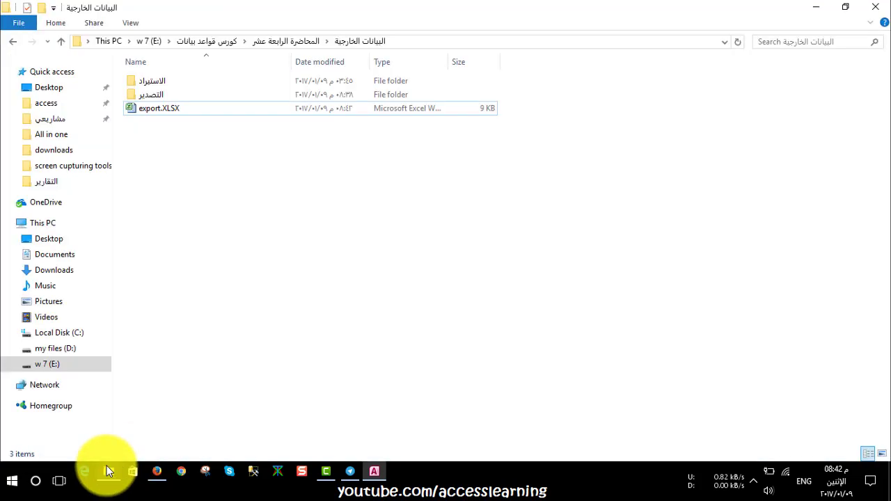
{"action": "right_click", "coordinate": [169, 139]}
{"action": "left_click", "coordinate": [191, 220]}
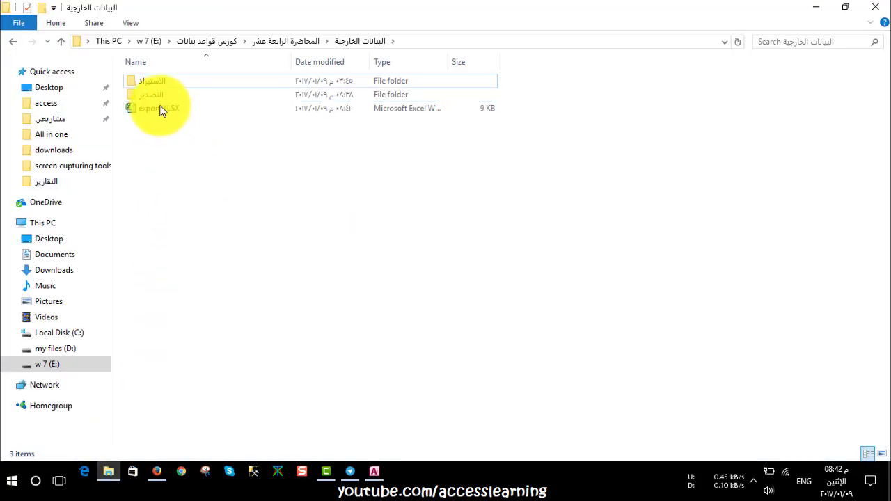
{"action": "left_click", "coordinate": [60, 41]}
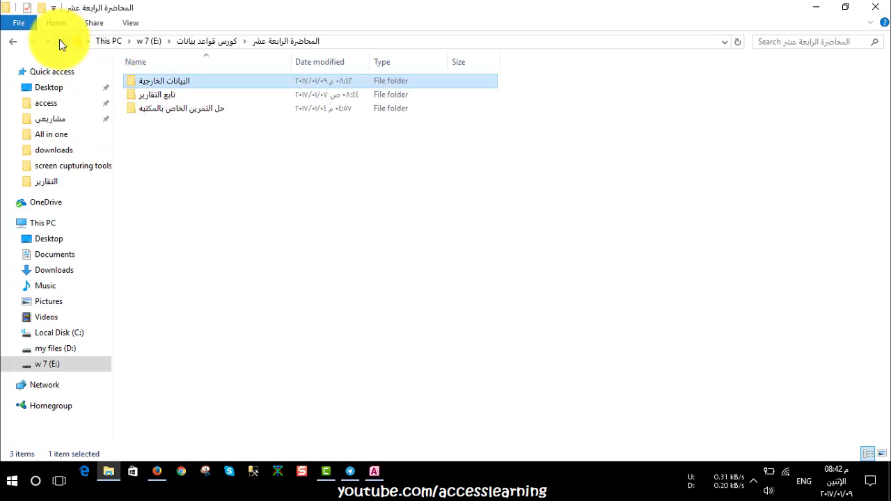
{"action": "double_click", "coordinate": [159, 82]}
{"action": "double_click", "coordinate": [159, 82]}
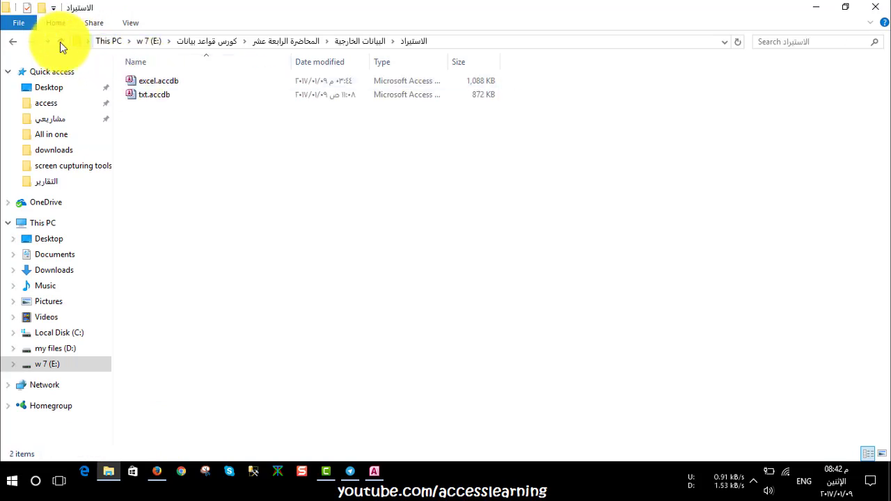
{"action": "left_click", "coordinate": [60, 41]}
{"action": "double_click", "coordinate": [137, 96]}
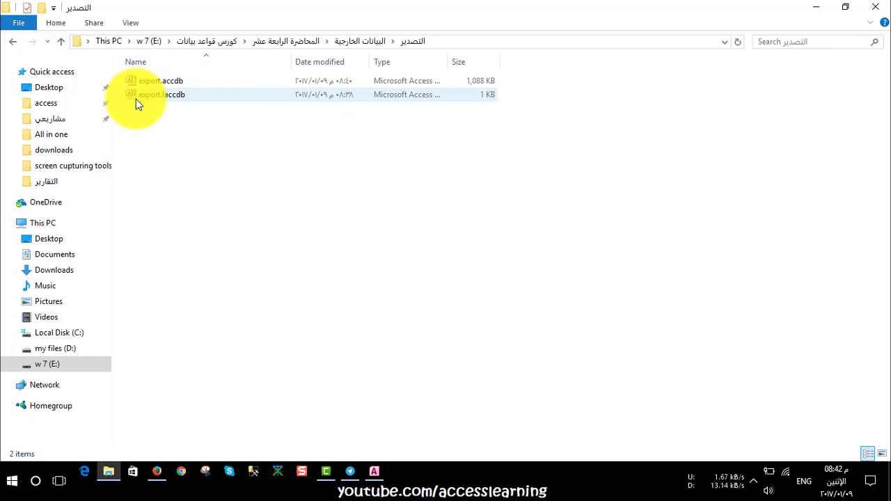
{"action": "left_click", "coordinate": [61, 41]}
{"action": "left_click", "coordinate": [62, 41]}
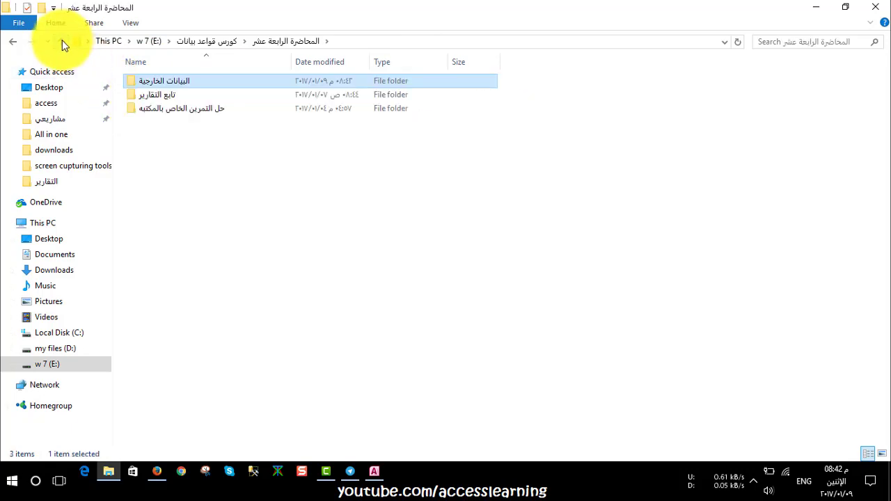
{"action": "left_click", "coordinate": [62, 41]}
{"action": "double_click", "coordinate": [354, 194]}
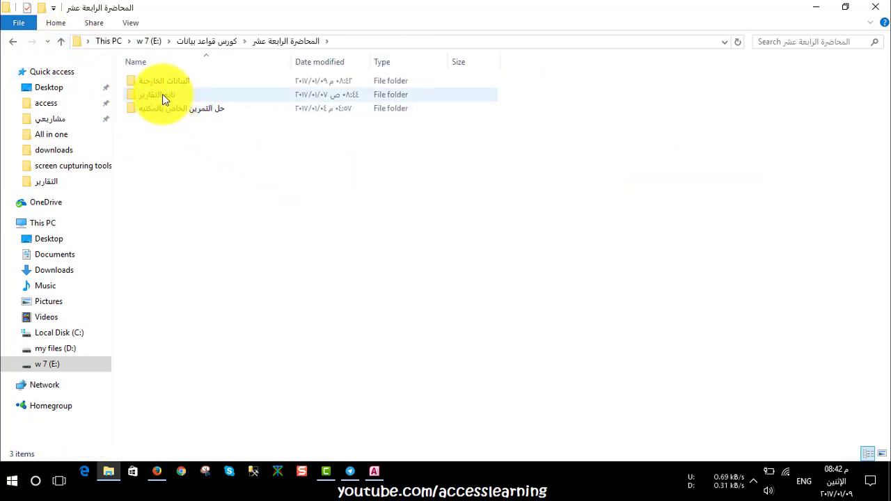
{"action": "double_click", "coordinate": [160, 83]}
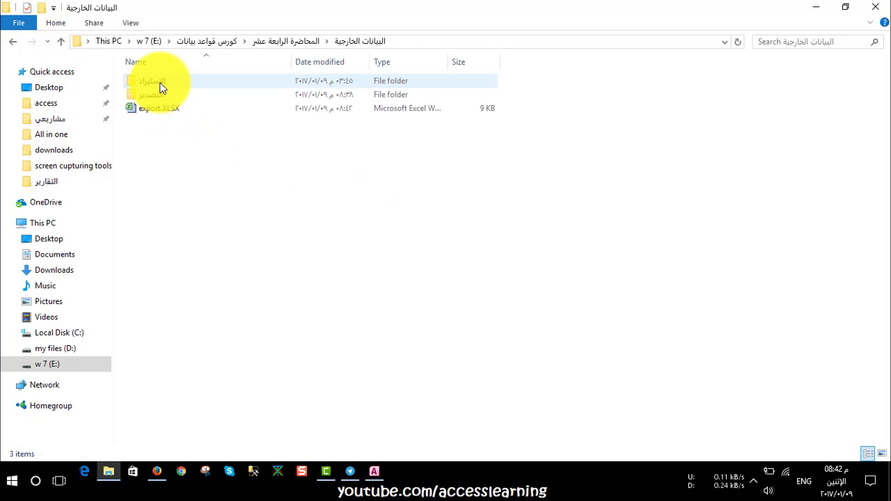
Rerun the export from the Access form with the txt option, then return to File Explorer.
{"action": "left_click", "coordinate": [374, 471]}
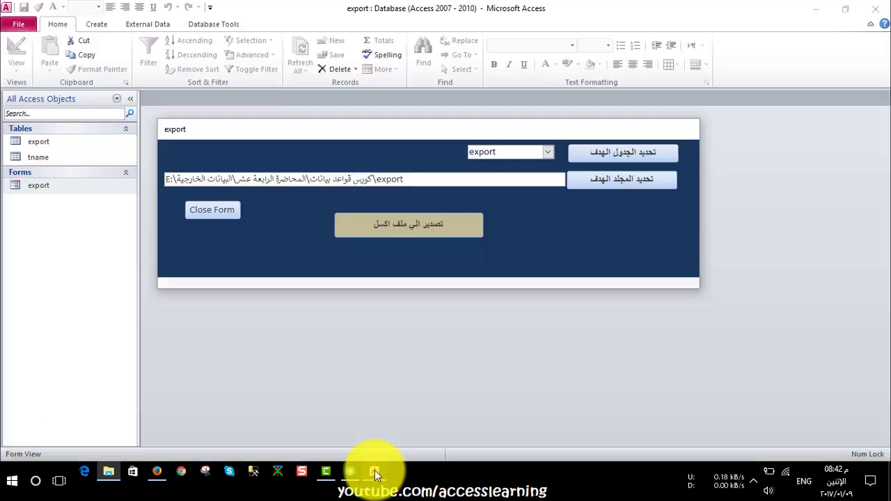
{"action": "left_click", "coordinate": [392, 227]}
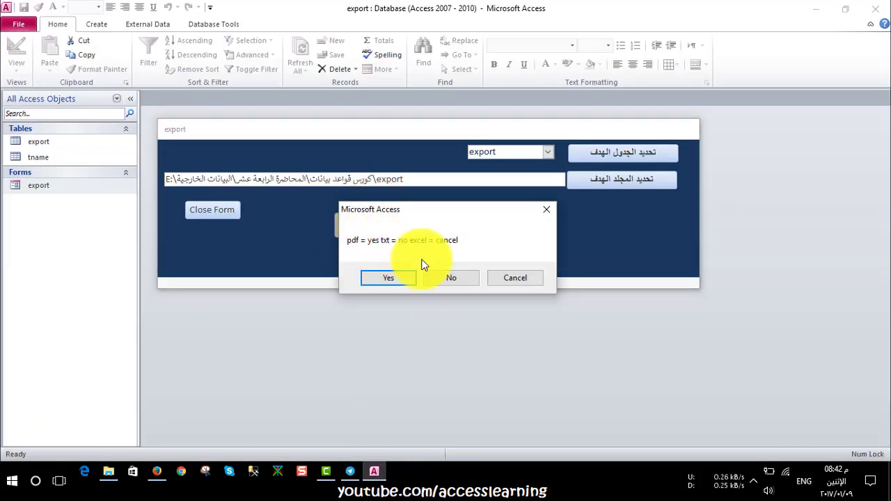
{"action": "left_click", "coordinate": [446, 279]}
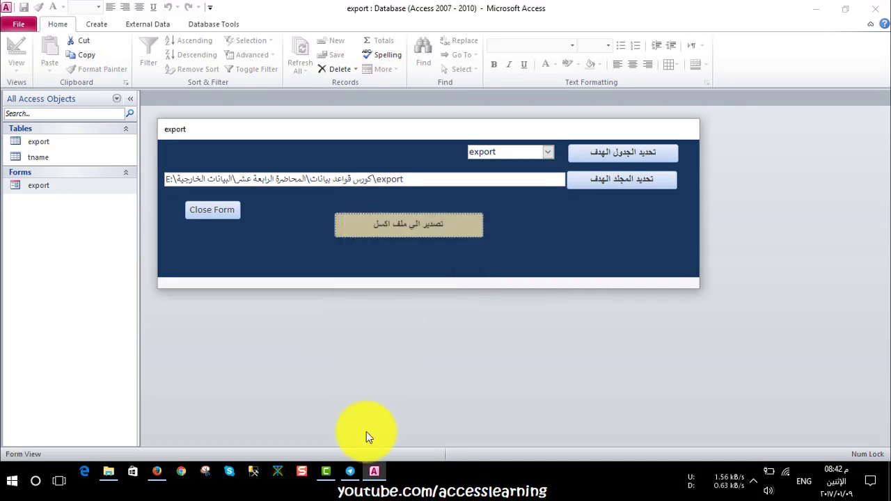
{"action": "left_click", "coordinate": [109, 472]}
Refresh the folder listing and navigate back to the البيانات الخارجية folder.
{"action": "right_click", "coordinate": [176, 156]}
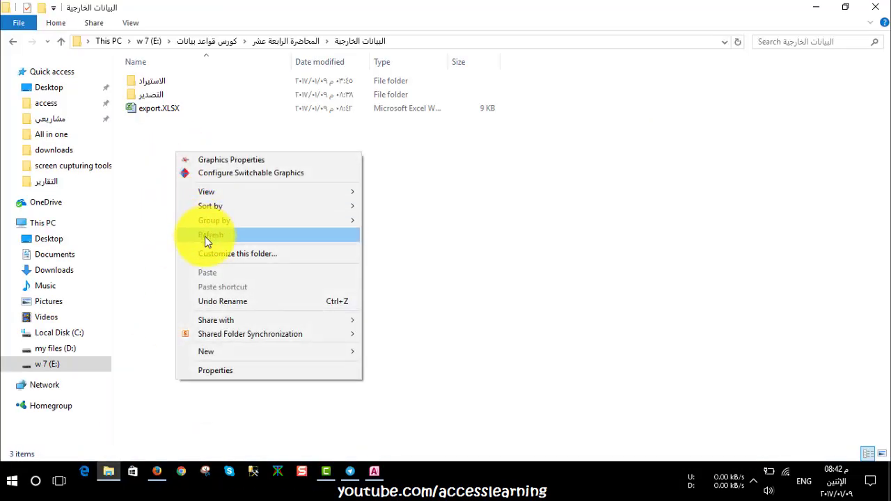
{"action": "left_click", "coordinate": [205, 236]}
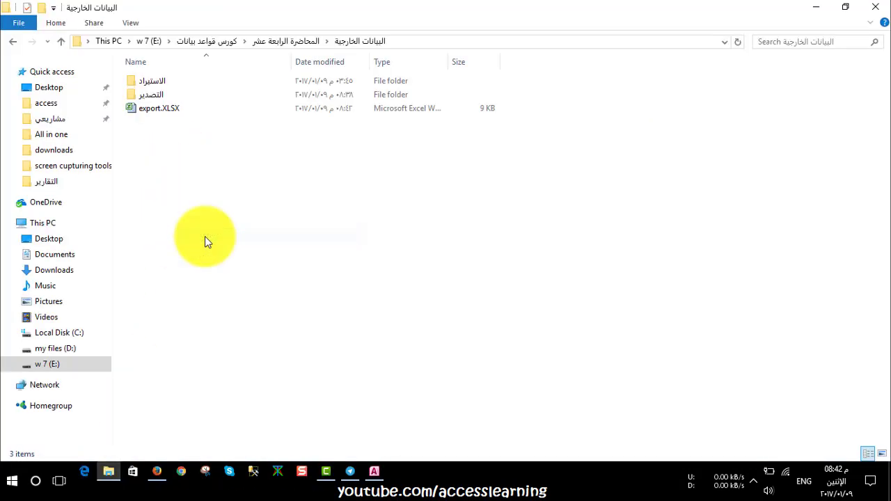
{"action": "double_click", "coordinate": [155, 95]}
{"action": "key", "text": "BackSpace"}
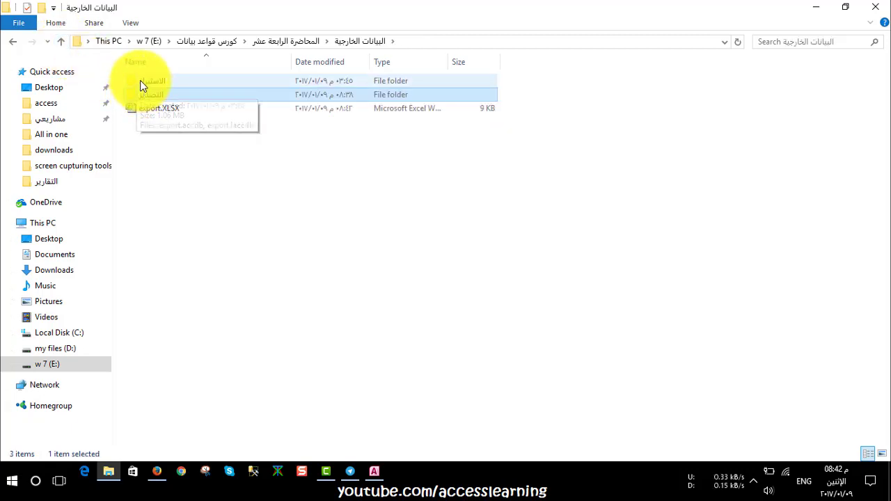
{"action": "double_click", "coordinate": [140, 80]}
{"action": "left_click", "coordinate": [62, 41]}
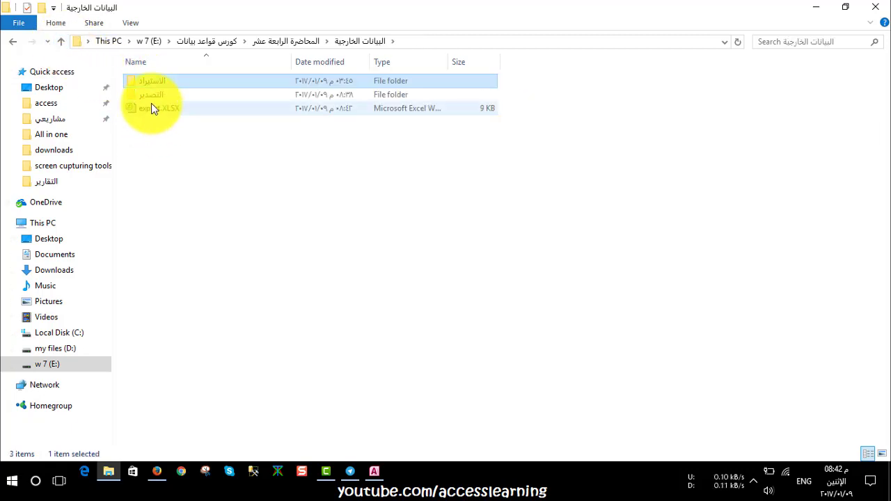
Rename export.XLSX to export2.XLSX.
{"action": "left_click", "coordinate": [160, 110]}
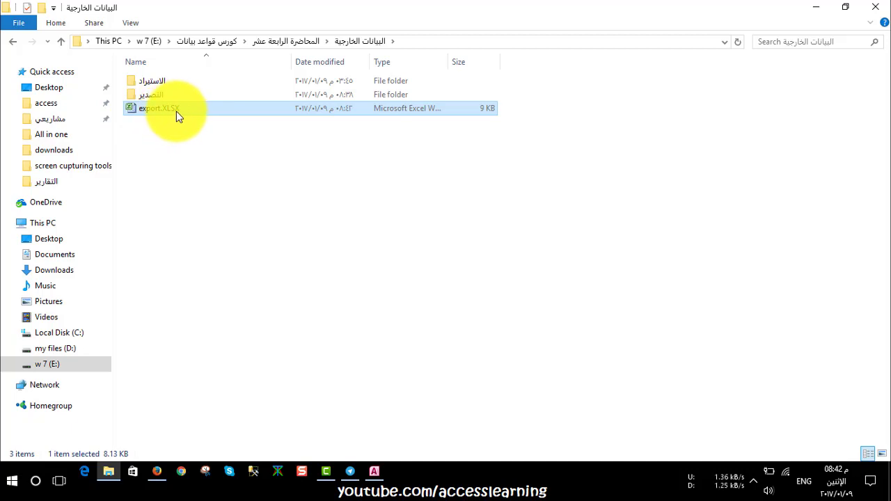
{"action": "key", "text": "F2"}
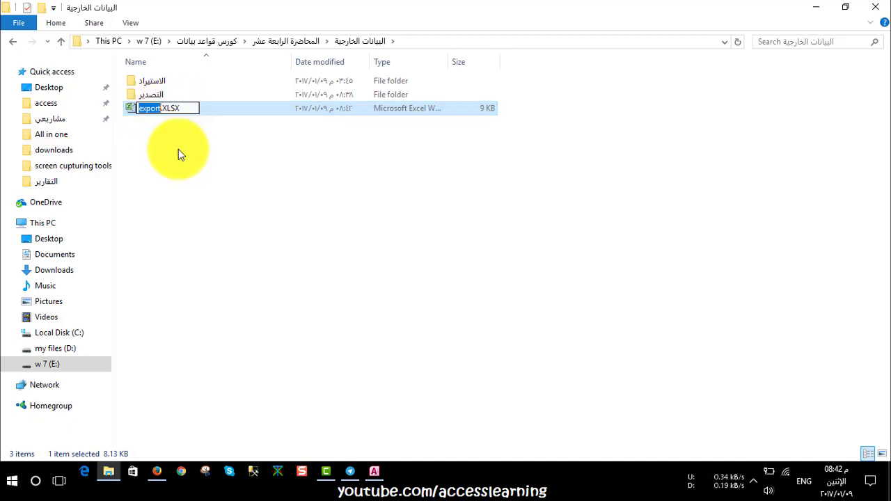
{"action": "key", "text": "Right"}
{"action": "type", "text": "2"}
{"action": "key", "text": "Return"}
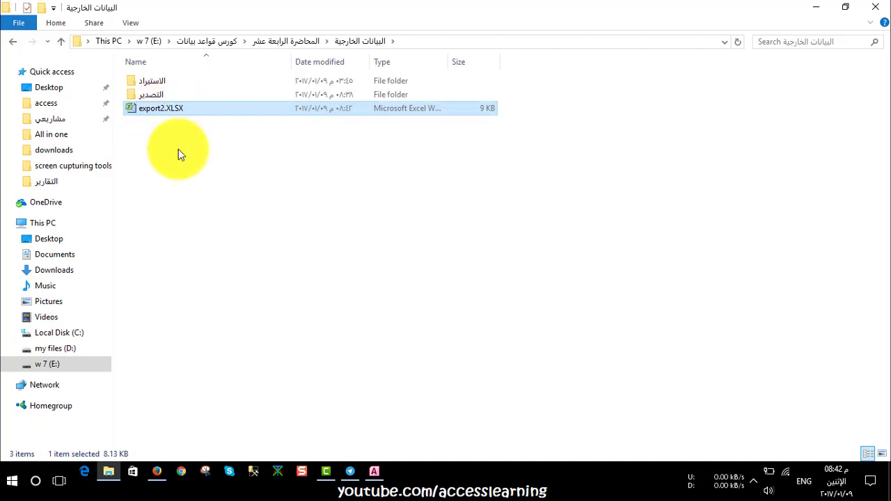
{"action": "left_click", "coordinate": [342, 412]}
Re-export the table from the Access form and try opening the new export file in Explorer.
{"action": "left_click", "coordinate": [375, 474]}
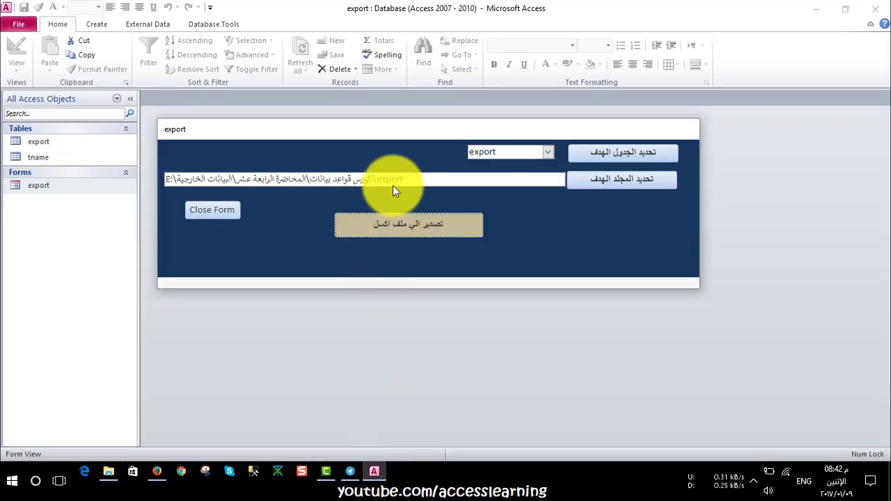
{"action": "left_click", "coordinate": [428, 230]}
{"action": "left_click", "coordinate": [379, 278]}
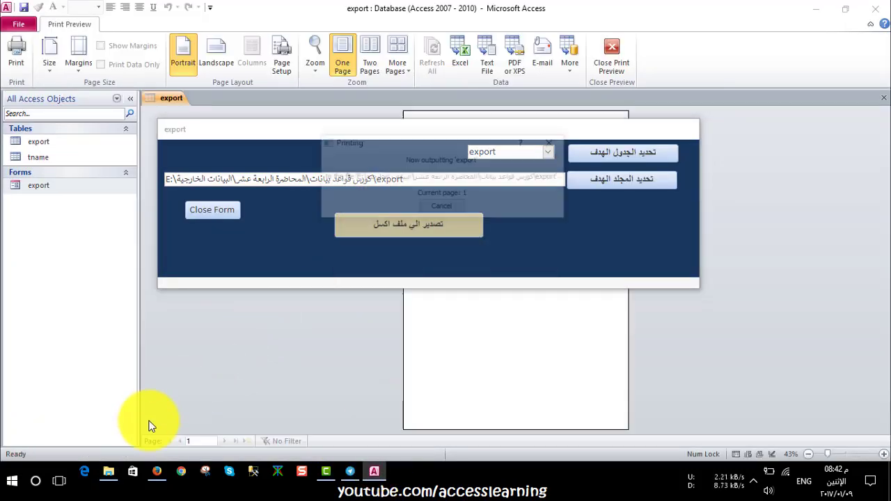
{"action": "left_click", "coordinate": [108, 471]}
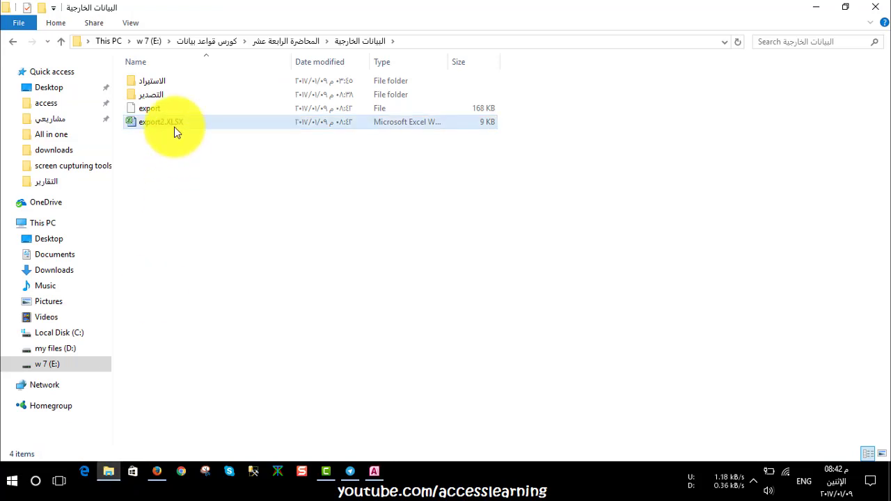
{"action": "left_click", "coordinate": [160, 109]}
{"action": "double_click", "coordinate": [156, 109]}
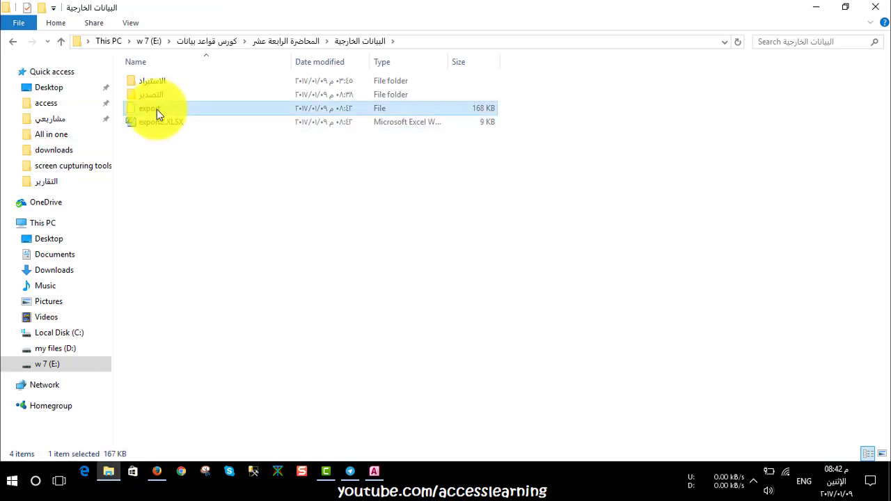
Rename the extensionless export file to export.pdf and open it.
{"action": "left_click", "coordinate": [244, 206]}
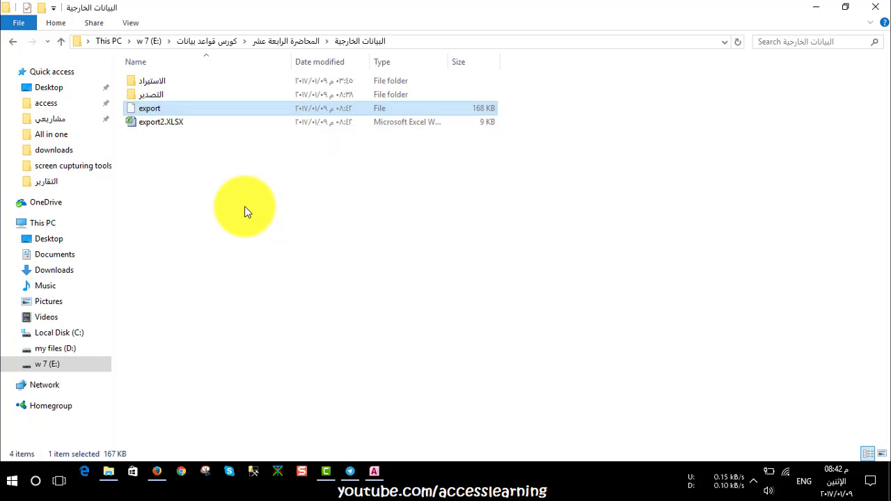
{"action": "left_click", "coordinate": [168, 109]}
{"action": "left_click", "coordinate": [167, 109]}
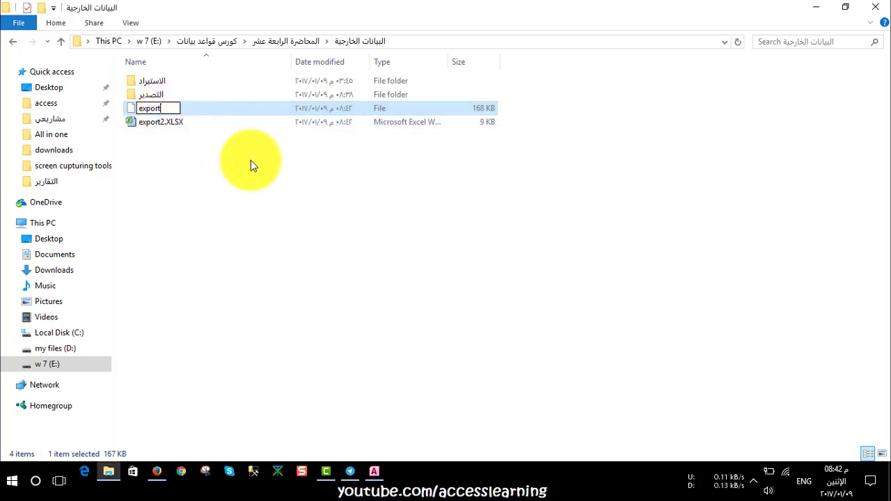
{"action": "type", "text": ".pdf"}
{"action": "key", "text": "Return"}
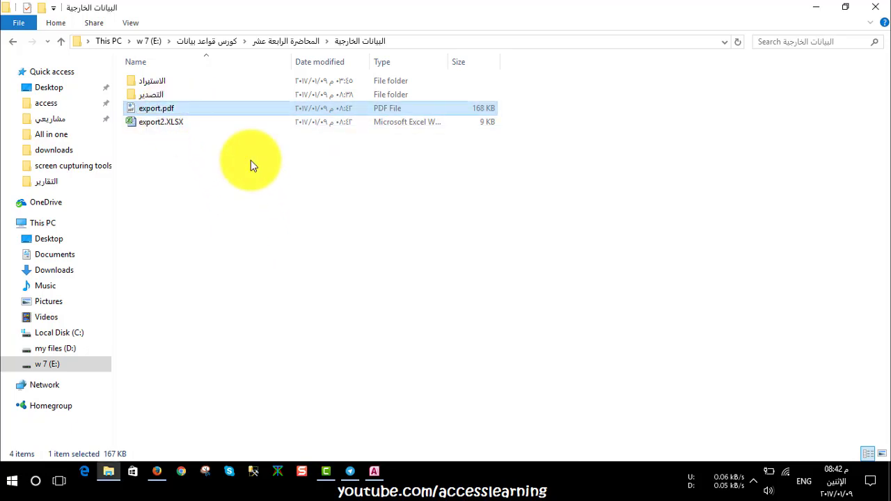
{"action": "key", "text": "Return"}
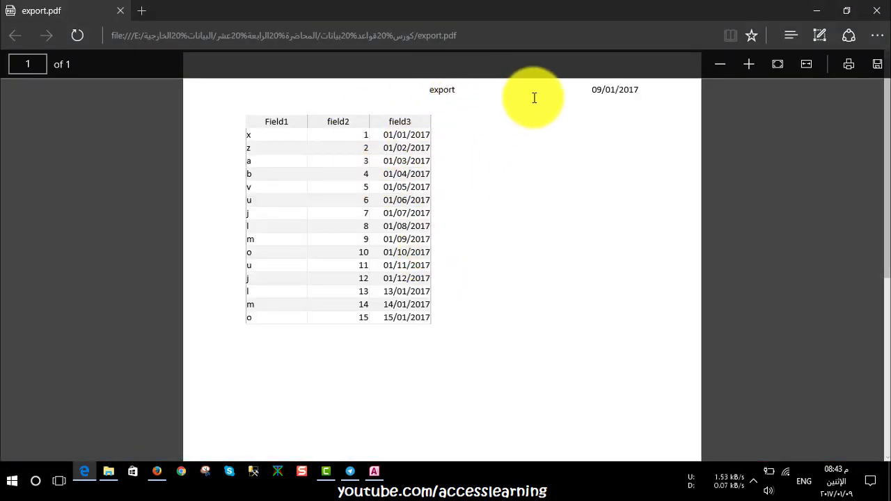
Scroll through the 15-record table in export.pdf, then minimize Edge.
{"action": "scroll", "coordinate": [369, 348], "scroll_direction": "down", "scroll_amount": 1}
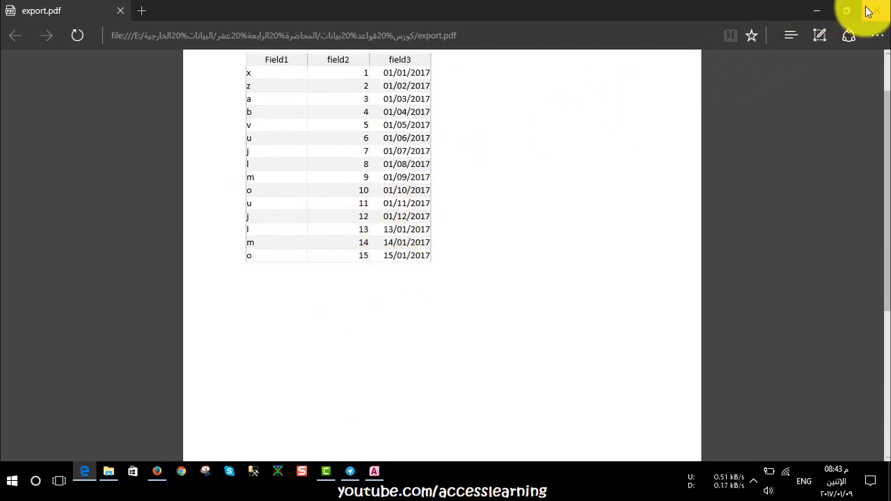
{"action": "left_click", "coordinate": [822, 10]}
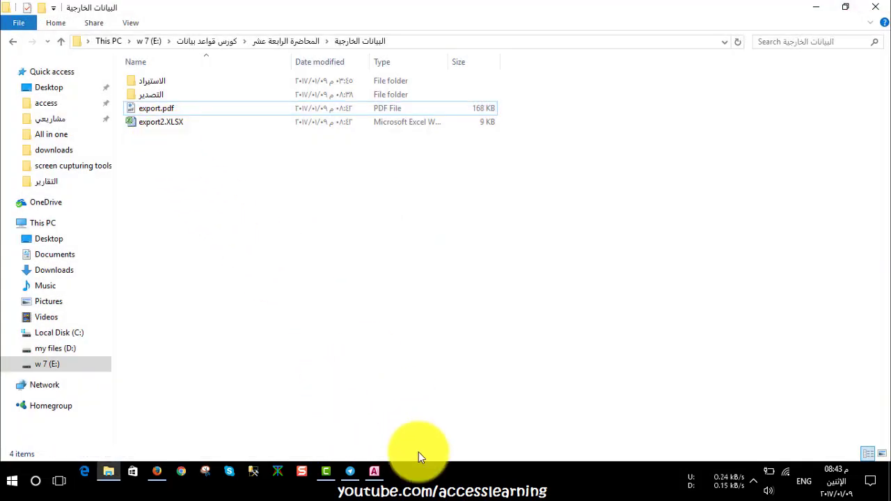
Re-export the table from the Access form, choosing the text file format.
{"action": "left_click", "coordinate": [374, 472]}
{"action": "left_click", "coordinate": [403, 227]}
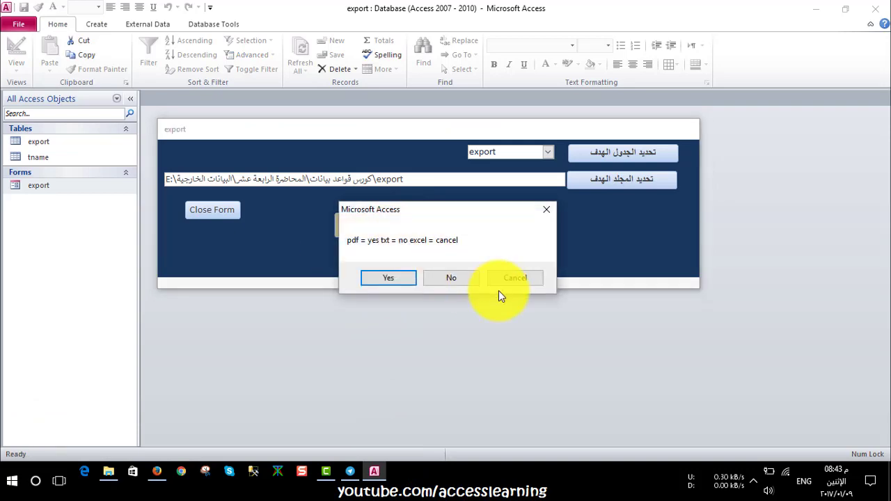
{"action": "left_click", "coordinate": [454, 278]}
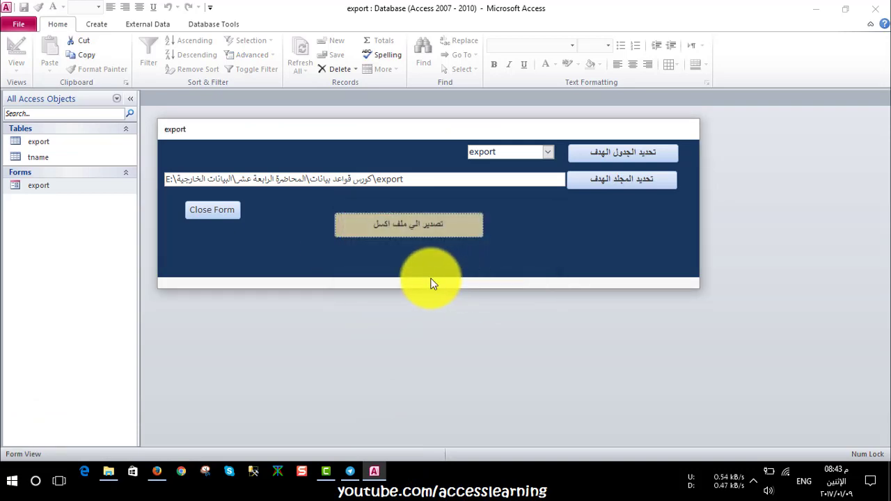
Open export.txt in Notepad and inspect the comma-separated rows with 00:00:00 times.
{"action": "left_click", "coordinate": [109, 472]}
{"action": "left_click", "coordinate": [154, 122]}
{"action": "double_click", "coordinate": [152, 124]}
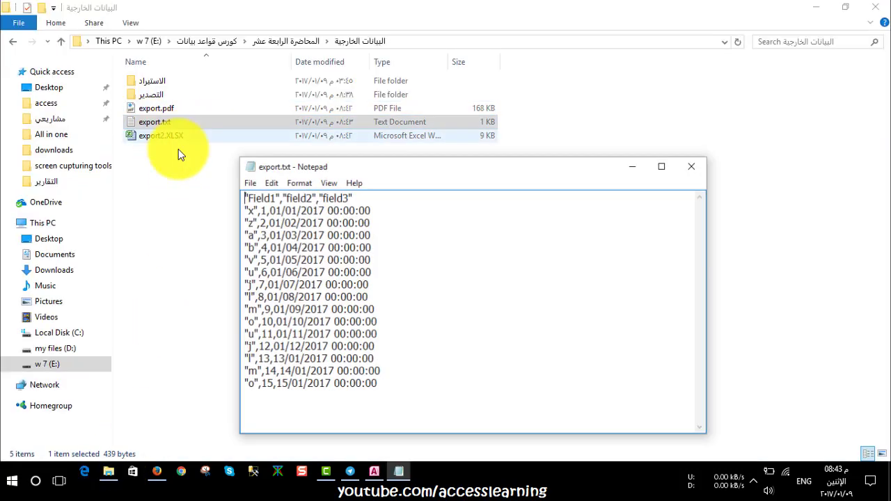
{"action": "left_click", "coordinate": [255, 197]}
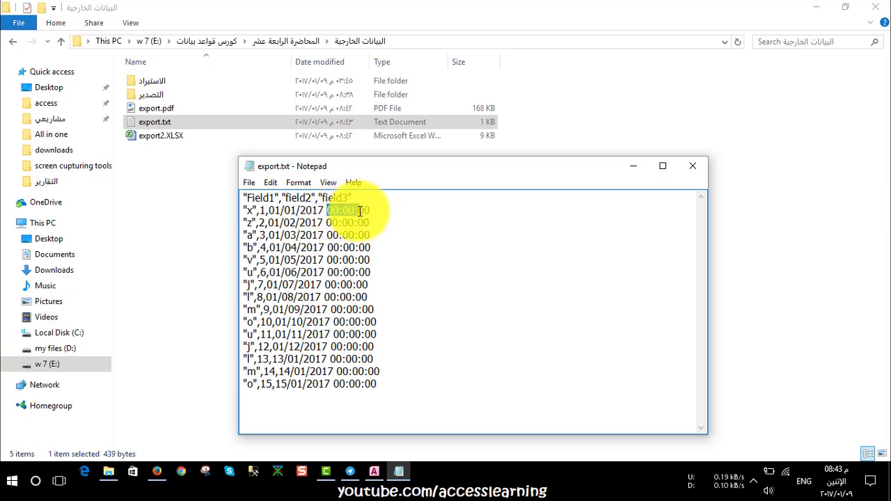
{"action": "left_click_drag", "start_coordinate": [268, 210], "coordinate": [370, 211]}
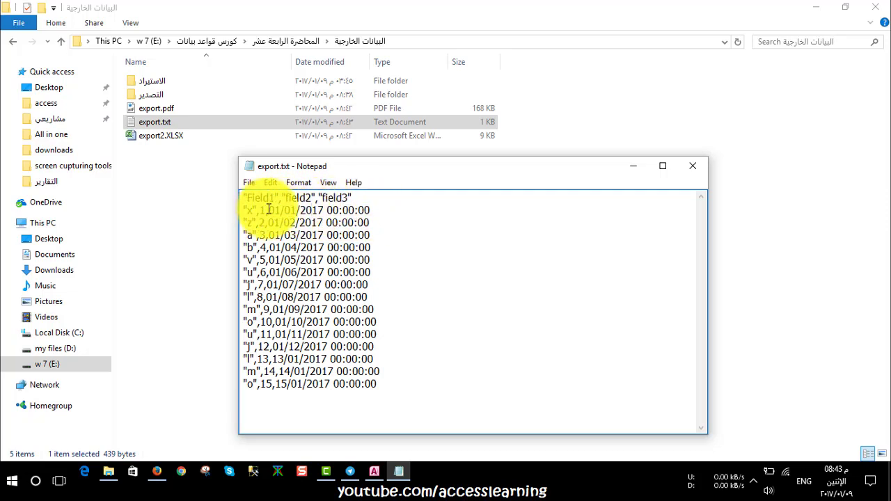
{"action": "left_click_drag", "start_coordinate": [269, 210], "coordinate": [368, 210]}
{"action": "left_click", "coordinate": [342, 210]}
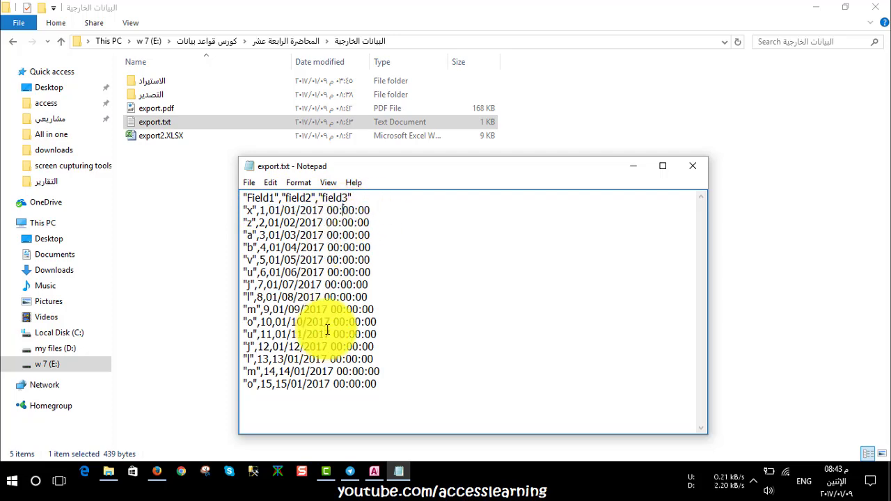
Close export.txt in Notepad, then close the export form in Access.
{"action": "left_click", "coordinate": [694, 164]}
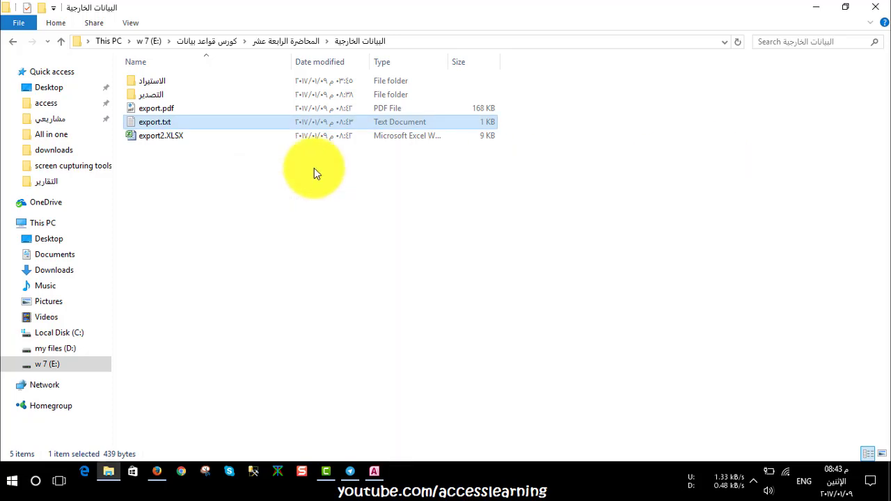
{"action": "left_click", "coordinate": [253, 220]}
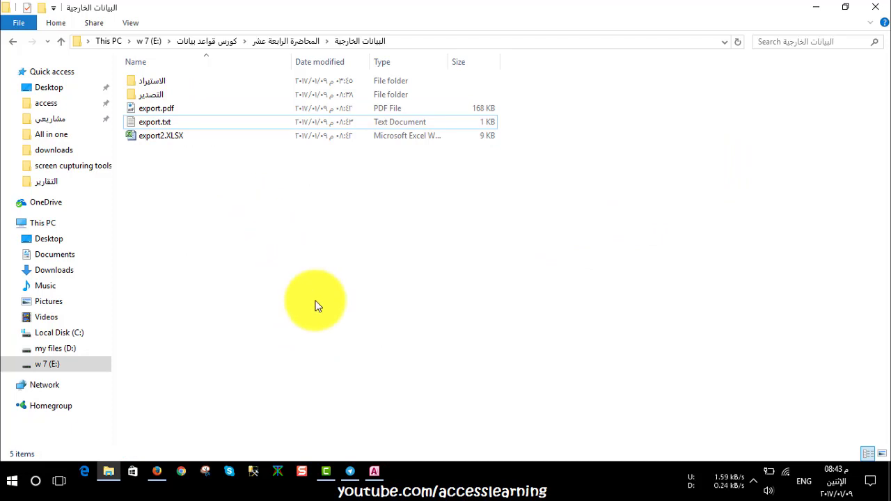
{"action": "left_click", "coordinate": [373, 475]}
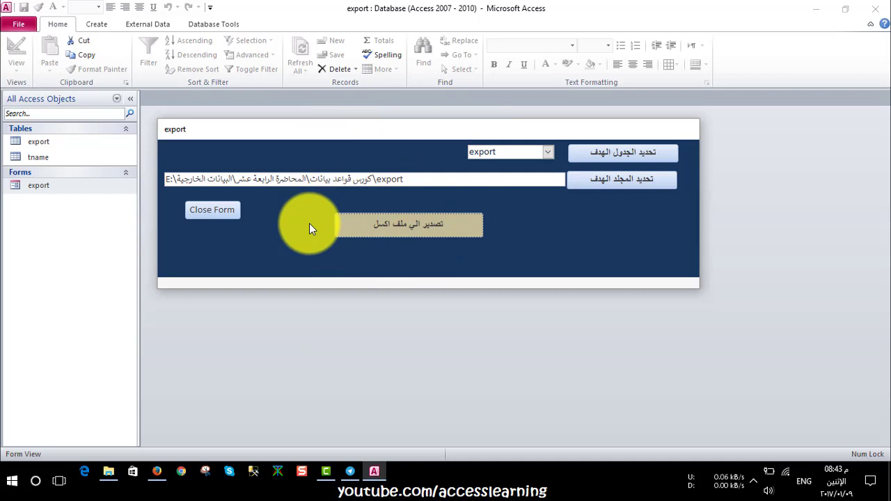
{"action": "left_click", "coordinate": [209, 211]}
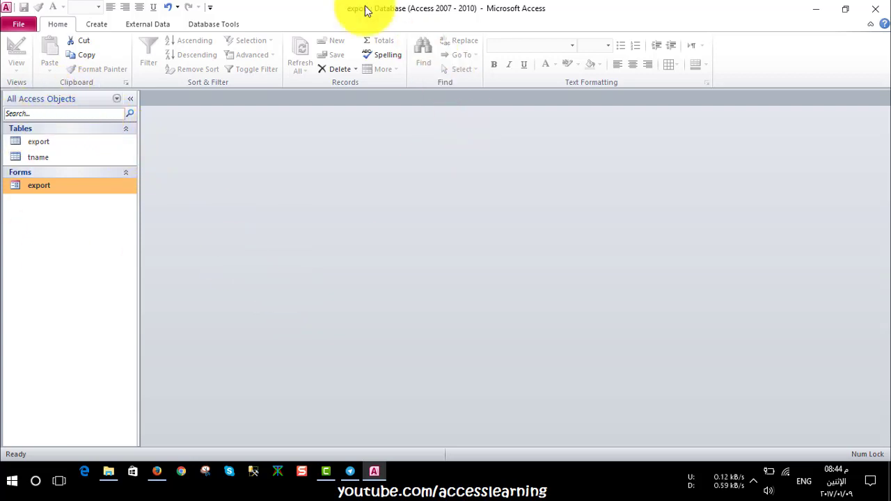
{"action": "double_click", "coordinate": [70, 142]}
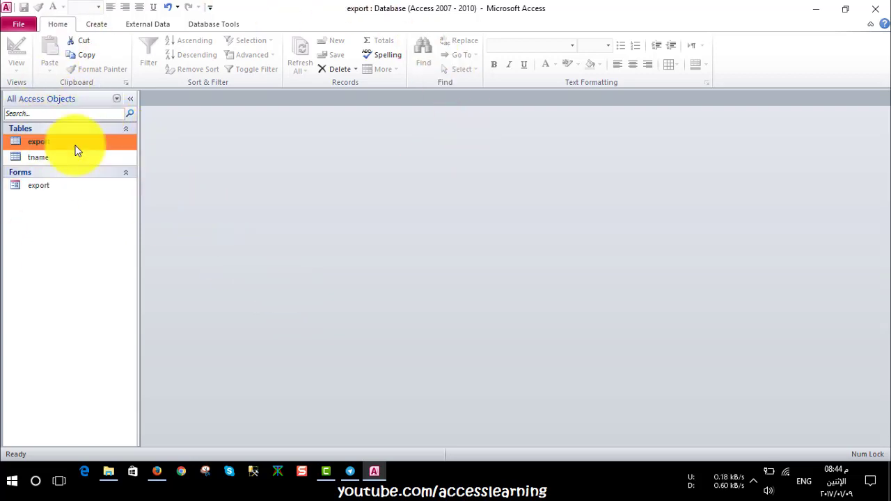
{"action": "left_click", "coordinate": [270, 320]}
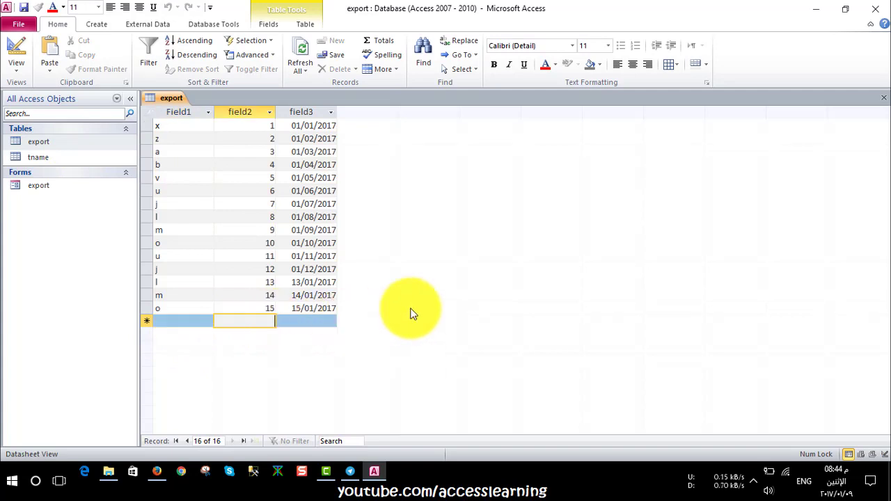
{"action": "left_click", "coordinate": [881, 98]}
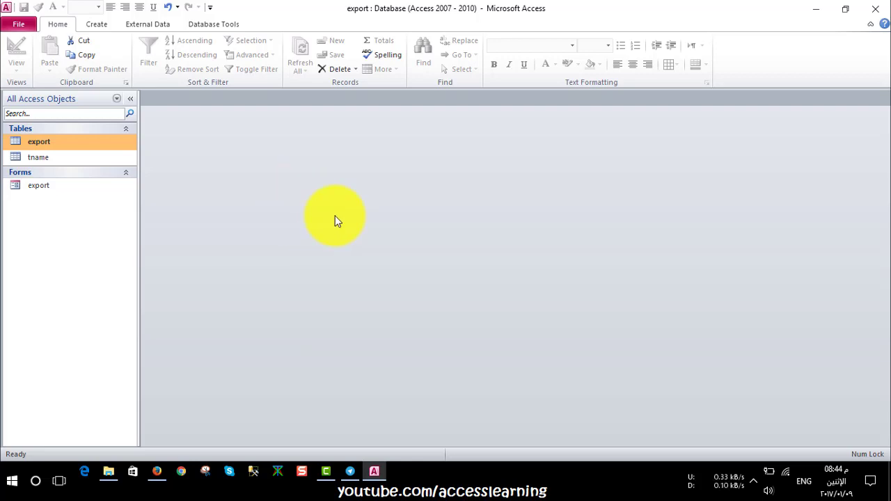
Start an Excel export of the export table from its right-click Export menu.
{"action": "right_click", "coordinate": [91, 143]}
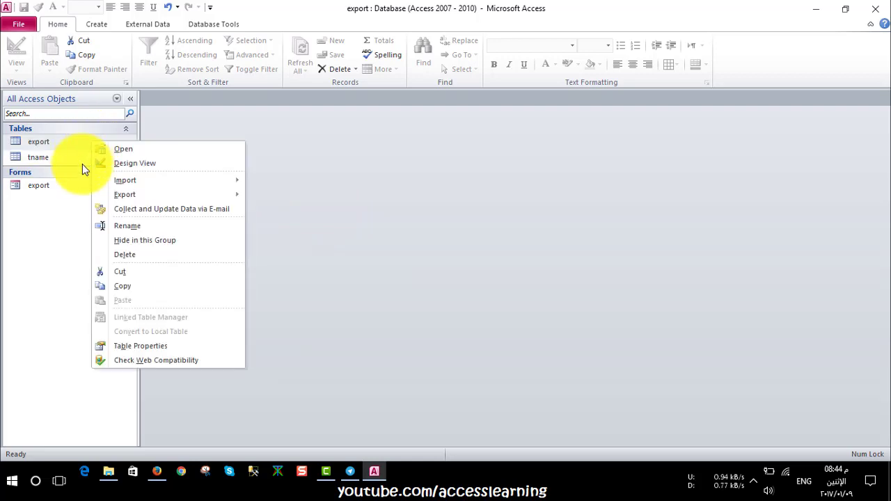
{"action": "mouse_move", "coordinate": [182, 196]}
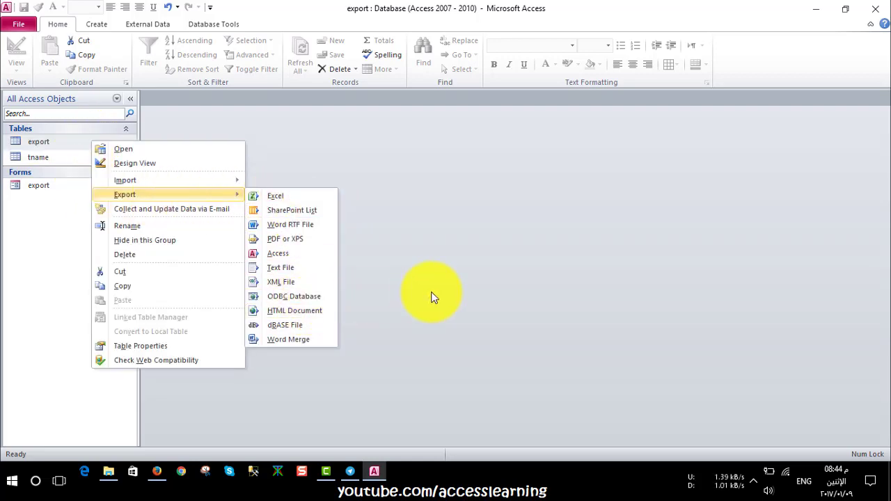
{"action": "left_click", "coordinate": [293, 197]}
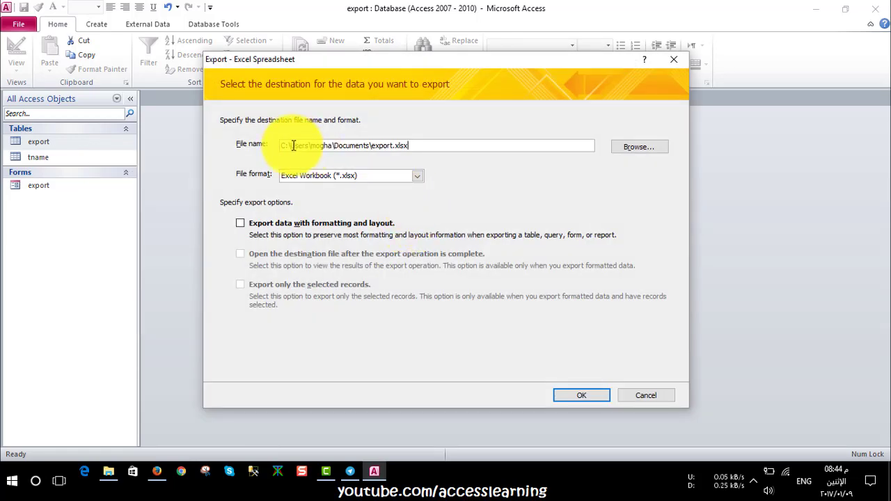
Browse via كورس قواعد بيانات and المحاضرة الرابعة عشر to البيانات الخارجية, saving as export.xlsx.
{"action": "left_click", "coordinate": [657, 149]}
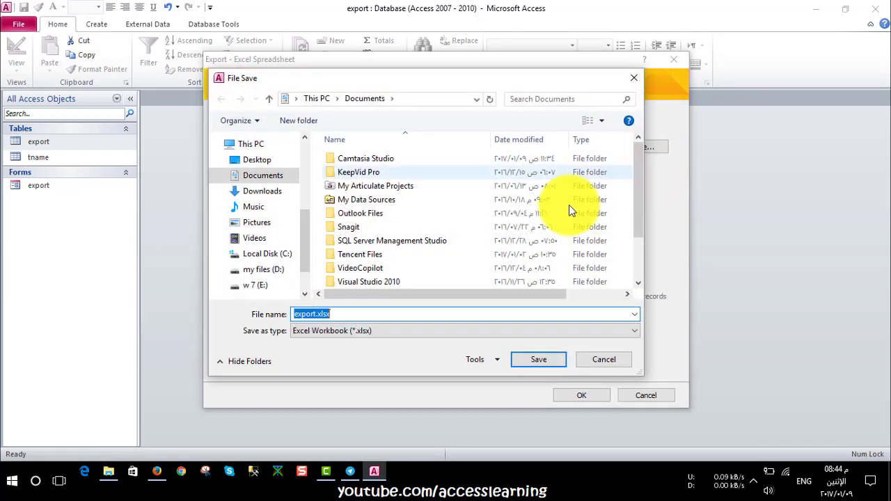
{"action": "left_click", "coordinate": [253, 161]}
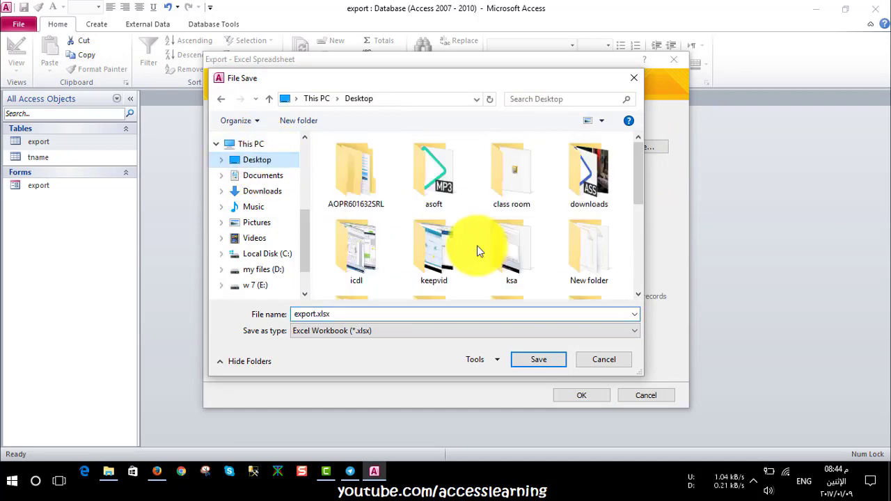
{"action": "scroll", "coordinate": [478, 248], "scroll_direction": "down", "scroll_amount": 5}
{"action": "double_click", "coordinate": [502, 239]}
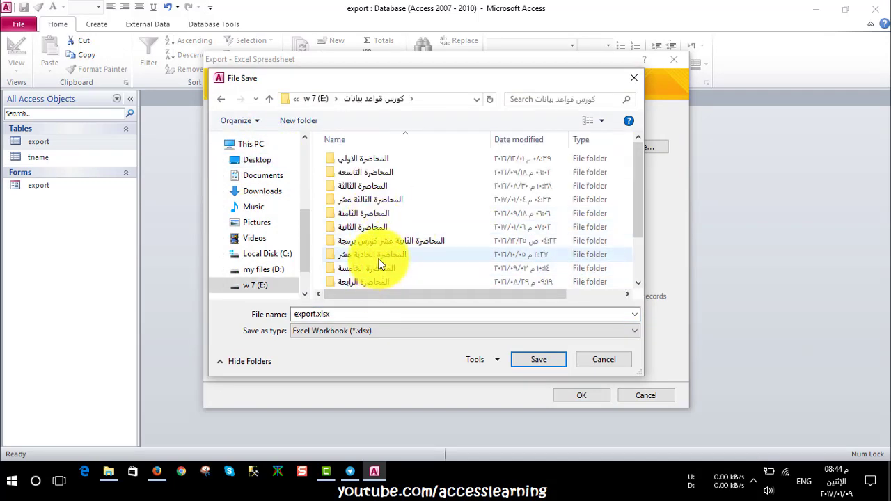
{"action": "scroll", "coordinate": [379, 257], "scroll_direction": "down", "scroll_amount": 2}
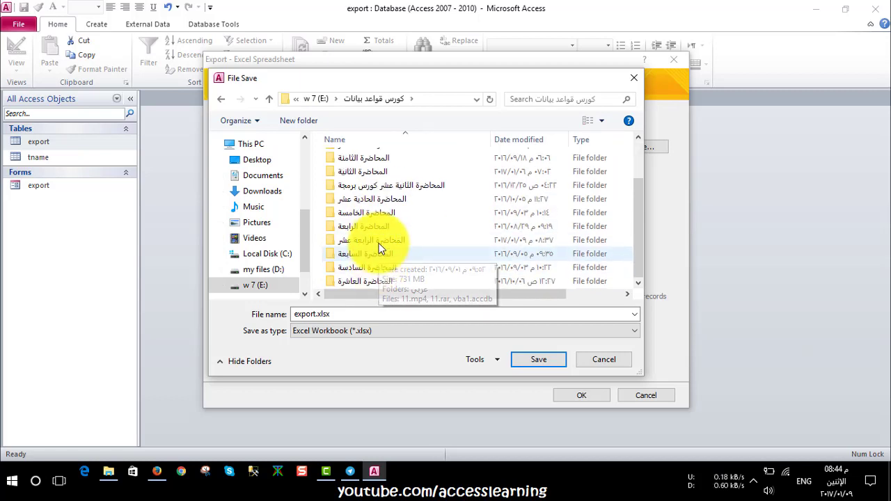
{"action": "double_click", "coordinate": [378, 241]}
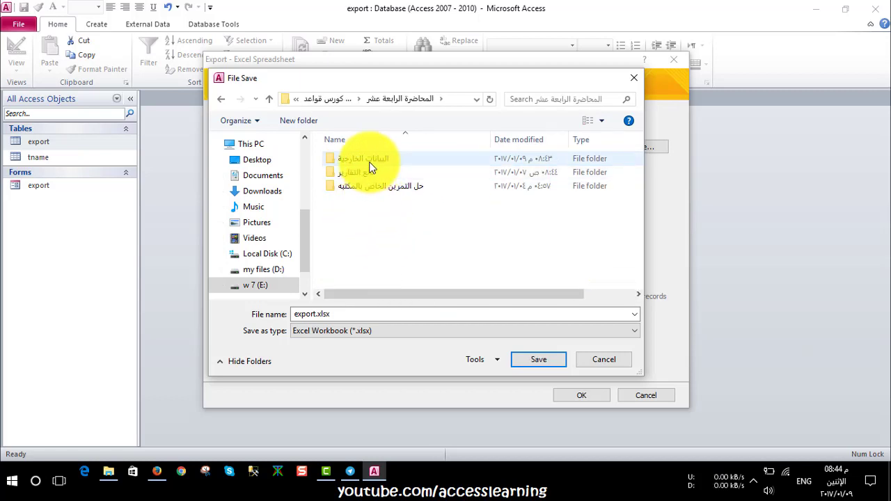
{"action": "double_click", "coordinate": [369, 160]}
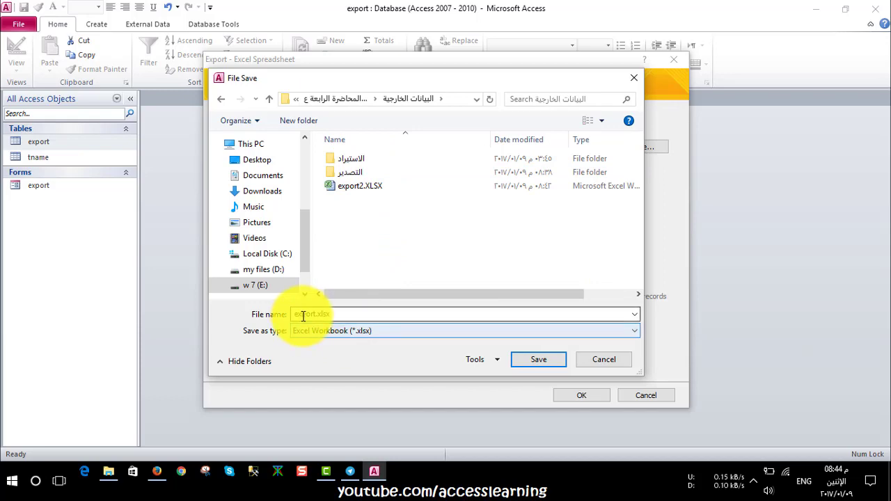
{"action": "left_click", "coordinate": [532, 359]}
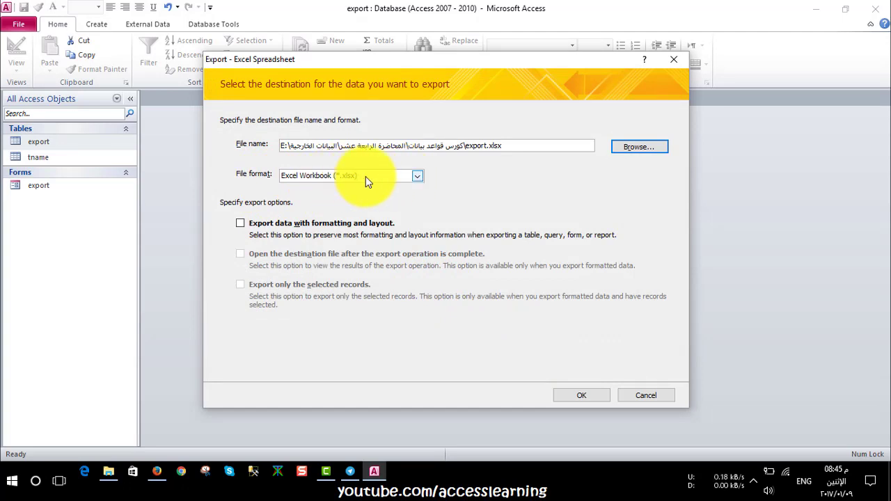
Keep the Excel Workbook (*.xlsx) format, leave formatting and layout unchecked, and run the export.
{"action": "left_click", "coordinate": [393, 175]}
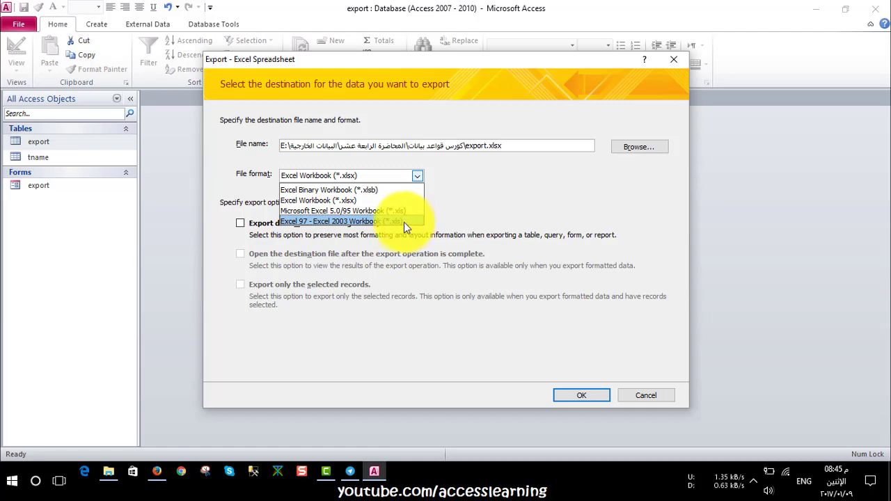
{"action": "left_click", "coordinate": [351, 200]}
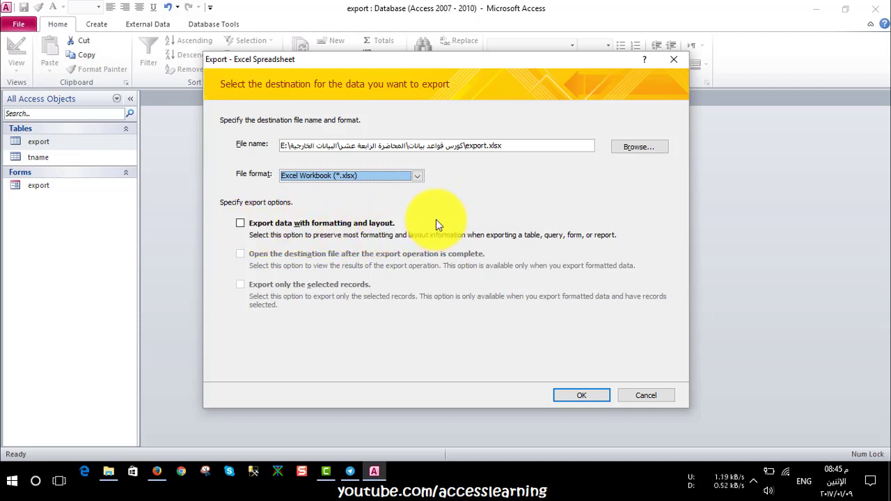
{"action": "left_click_drag", "start_coordinate": [330, 63], "coordinate": [328, 122]}
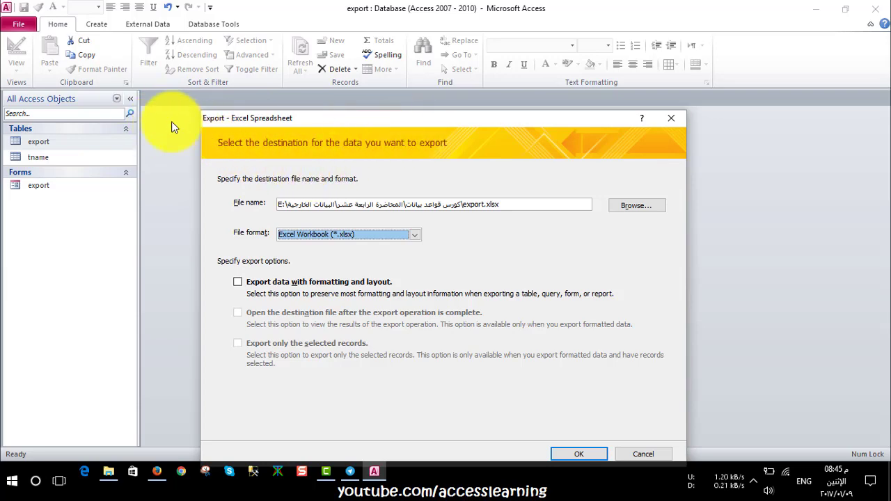
{"action": "left_click_drag", "start_coordinate": [328, 117], "coordinate": [324, 73]}
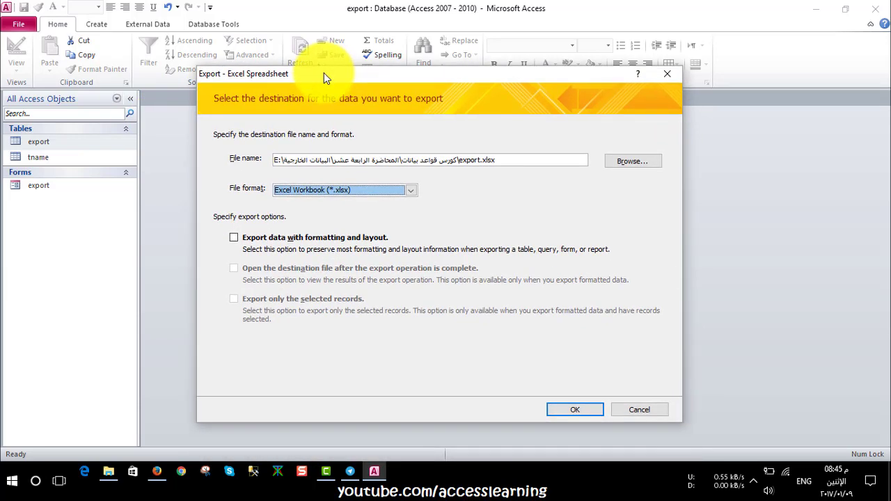
{"action": "left_click", "coordinate": [234, 237]}
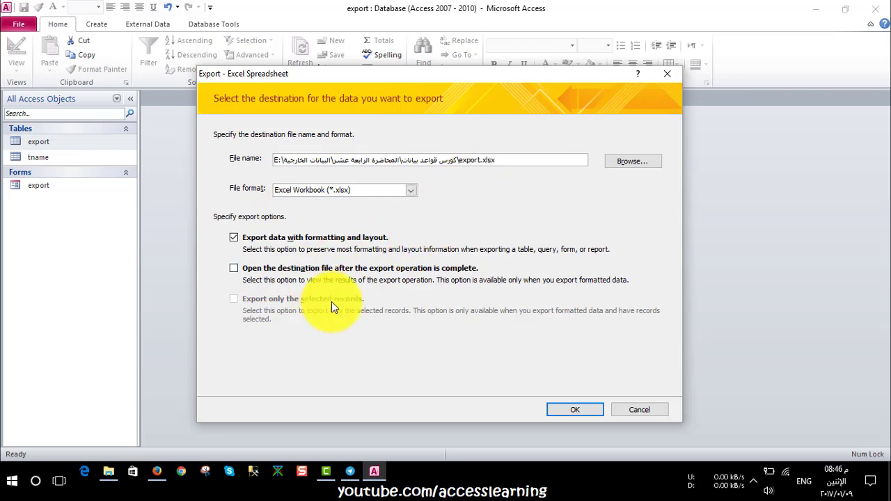
{"action": "left_click", "coordinate": [310, 238]}
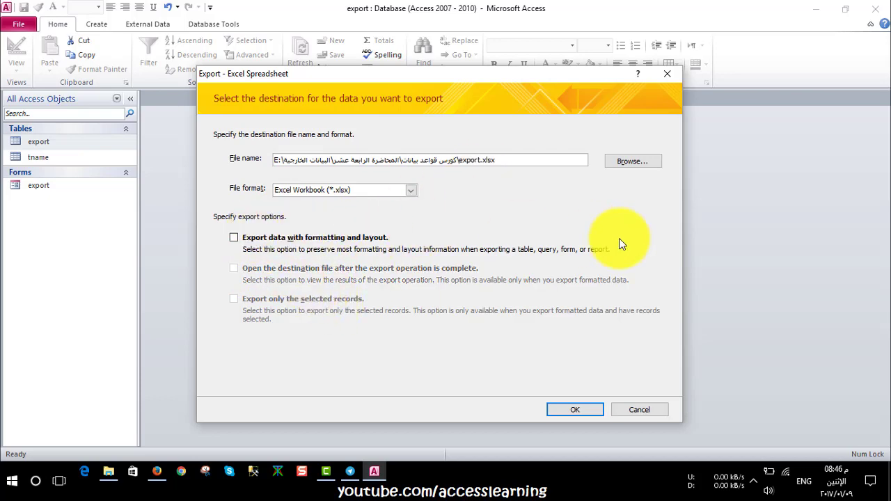
{"action": "left_click", "coordinate": [571, 411]}
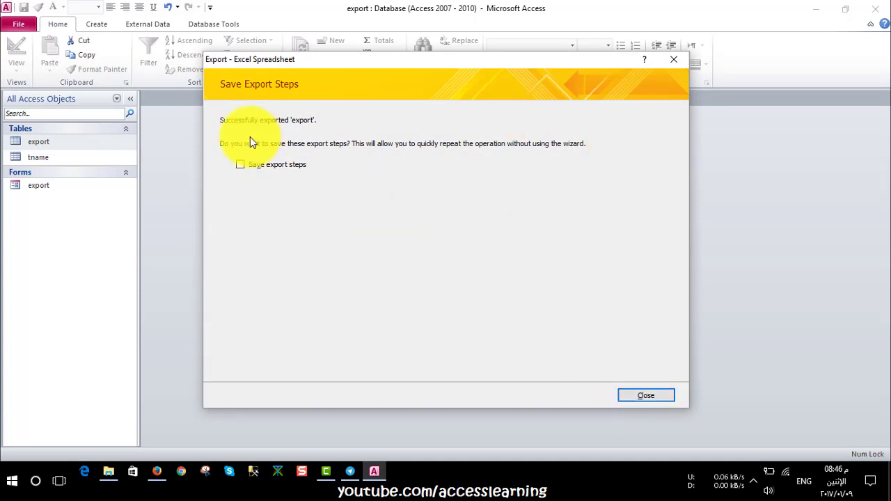
Close the export wizard and open export.xlsx from its folder in Excel.
{"action": "left_click", "coordinate": [651, 395]}
{"action": "left_click", "coordinate": [815, 9]}
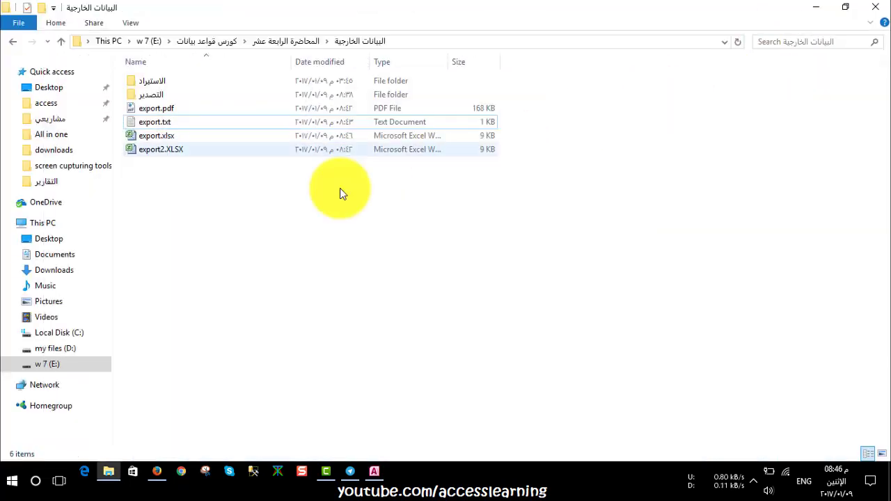
{"action": "left_click", "coordinate": [147, 135]}
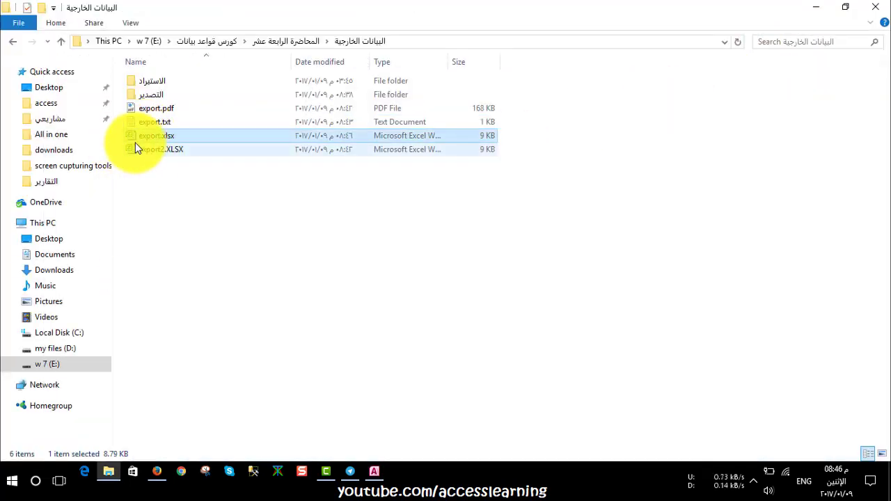
{"action": "double_click", "coordinate": [148, 138]}
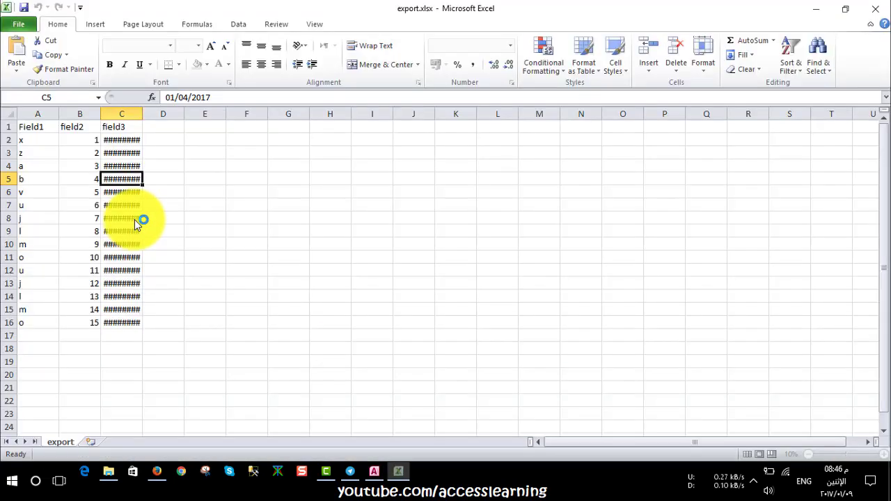
Autofit column C to show the dates, close Excel via the save prompt, and return to Access.
{"action": "double_click", "coordinate": [142, 114]}
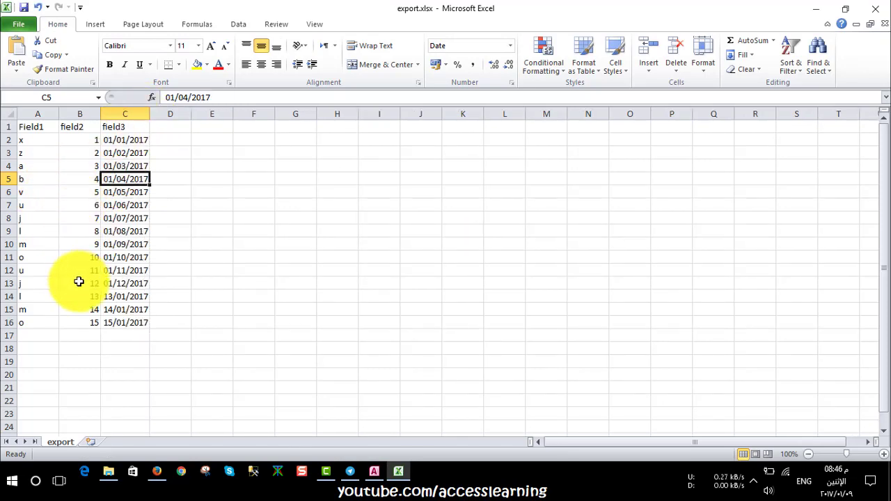
{"action": "left_click", "coordinate": [98, 362]}
{"action": "left_click", "coordinate": [876, 9]}
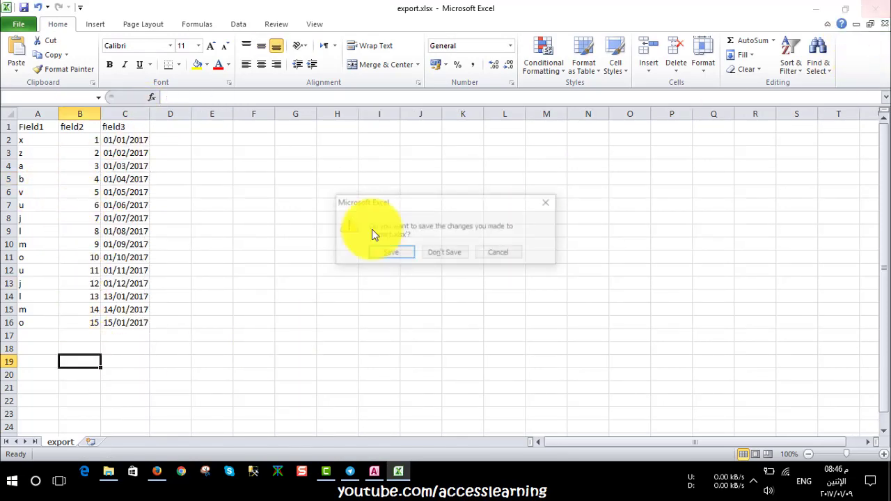
{"action": "left_click", "coordinate": [426, 253]}
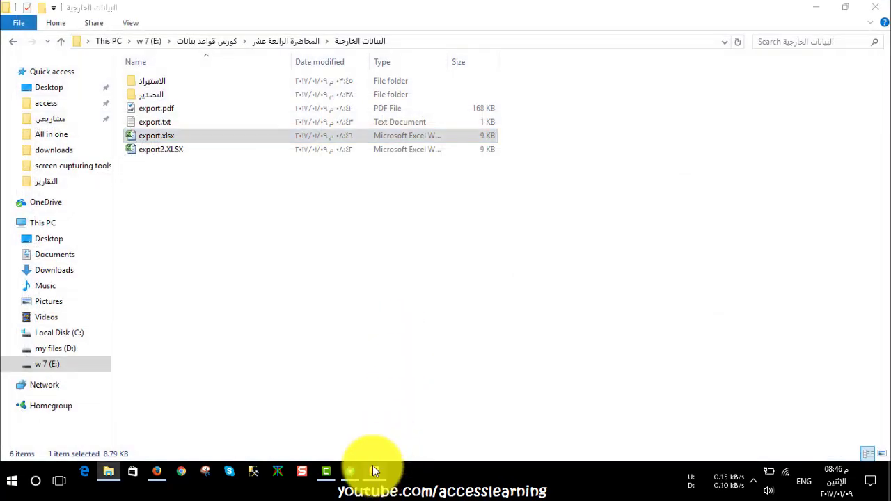
{"action": "left_click", "coordinate": [374, 472]}
Check the export table's Export submenu, then show the External Data tab's import/export commands.
{"action": "right_click", "coordinate": [69, 143]}
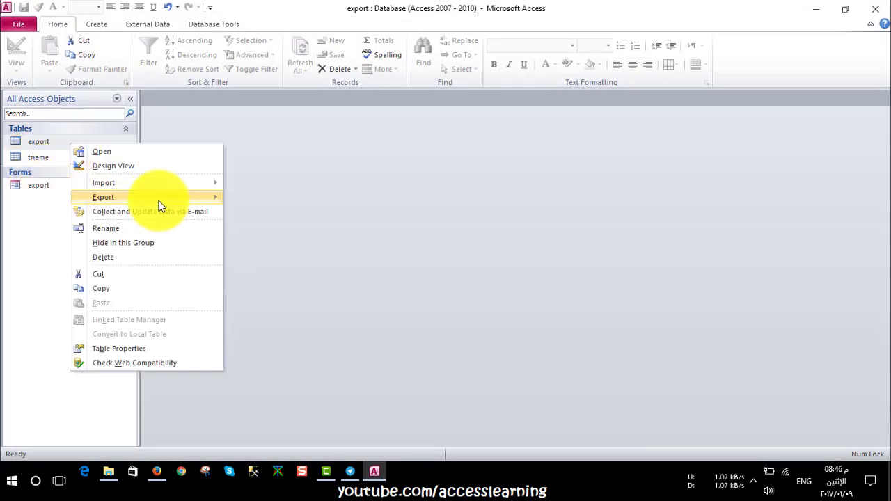
{"action": "mouse_move", "coordinate": [159, 202]}
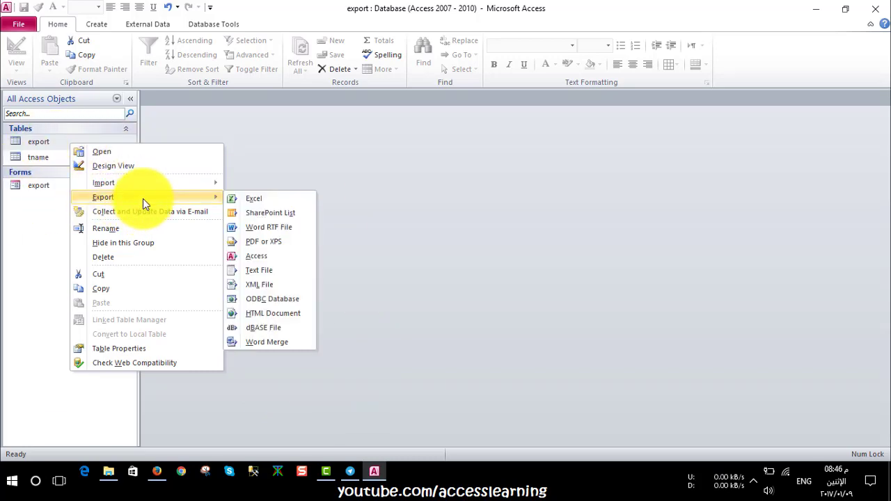
{"action": "left_click", "coordinate": [29, 140]}
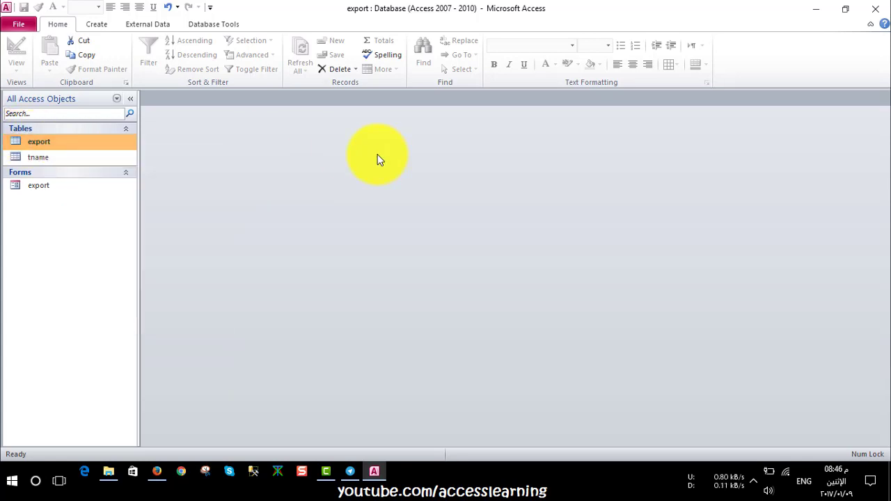
{"action": "left_click", "coordinate": [138, 25]}
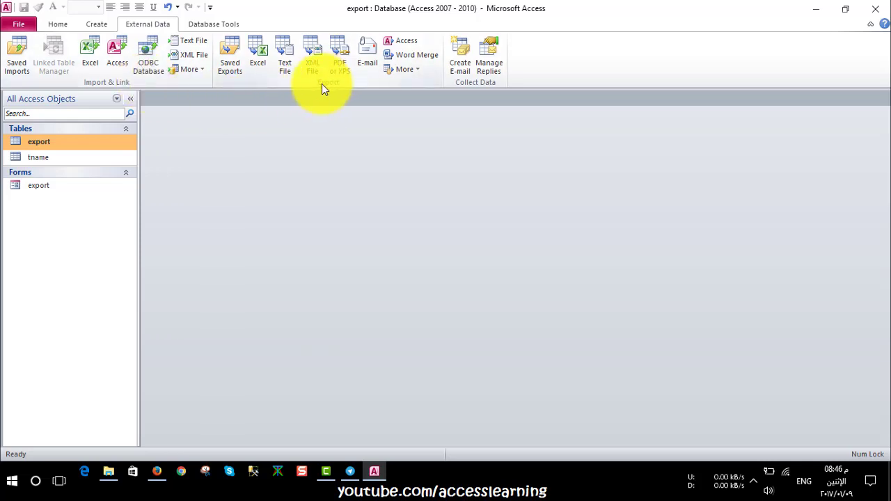
Cancel an Excel export and start a Text File export to export.txt, accepting the overwrite warning.
{"action": "left_click", "coordinate": [257, 52]}
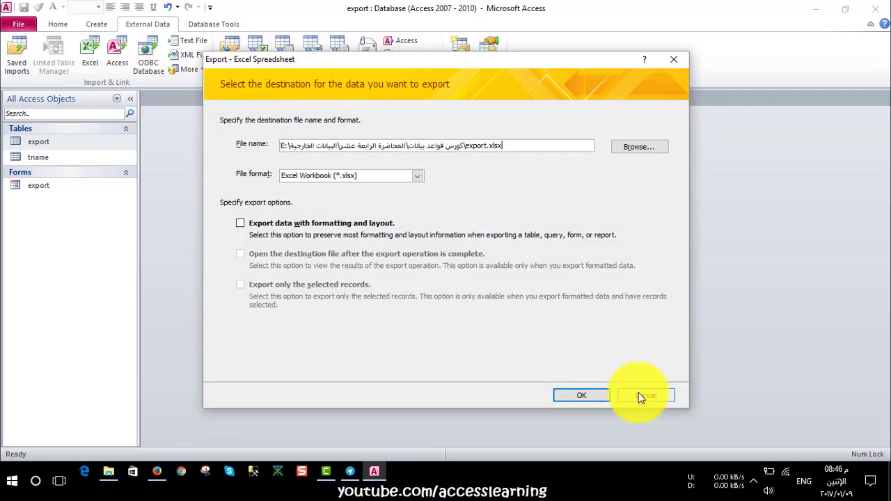
{"action": "left_click", "coordinate": [636, 396]}
{"action": "left_click", "coordinate": [284, 61]}
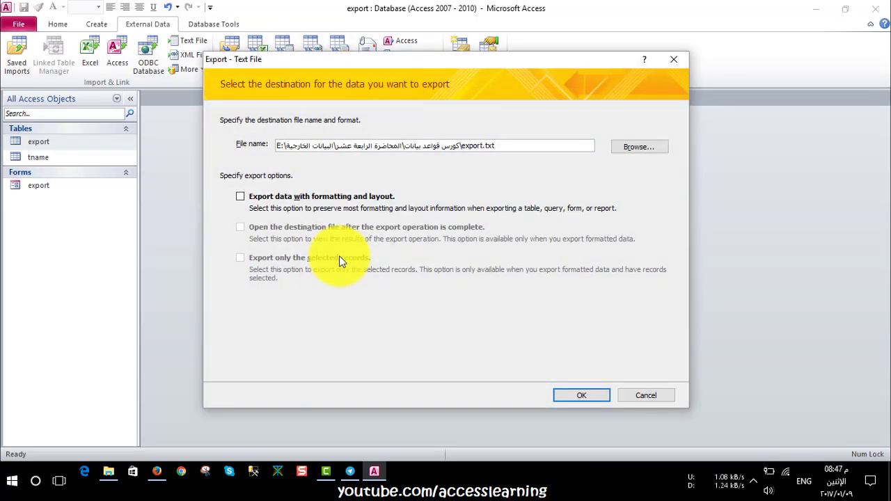
{"action": "left_click", "coordinate": [570, 399]}
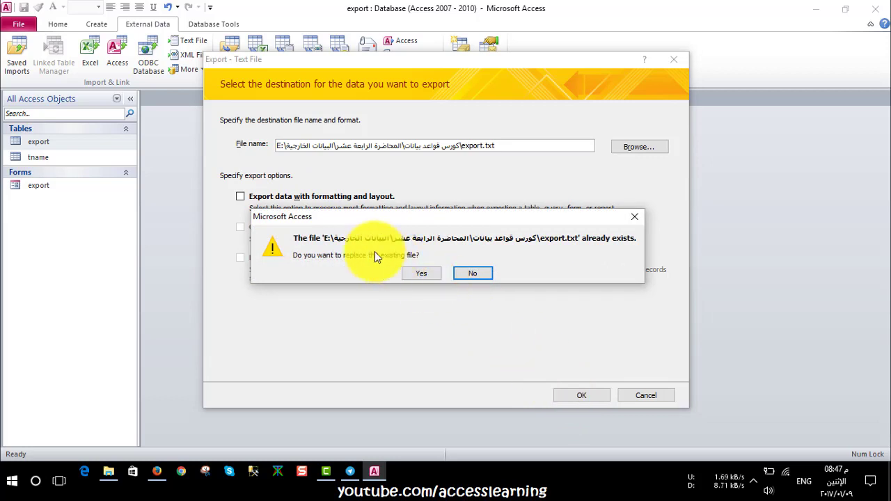
{"action": "left_click", "coordinate": [467, 276]}
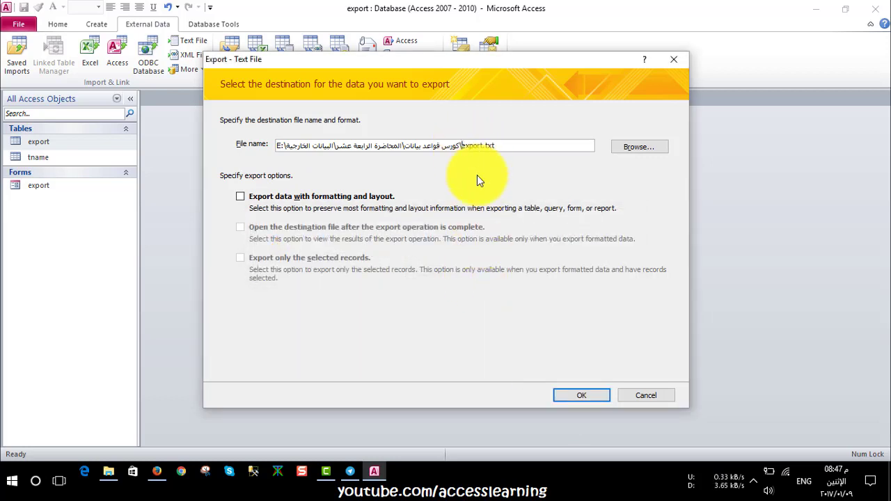
{"action": "left_click", "coordinate": [585, 394]}
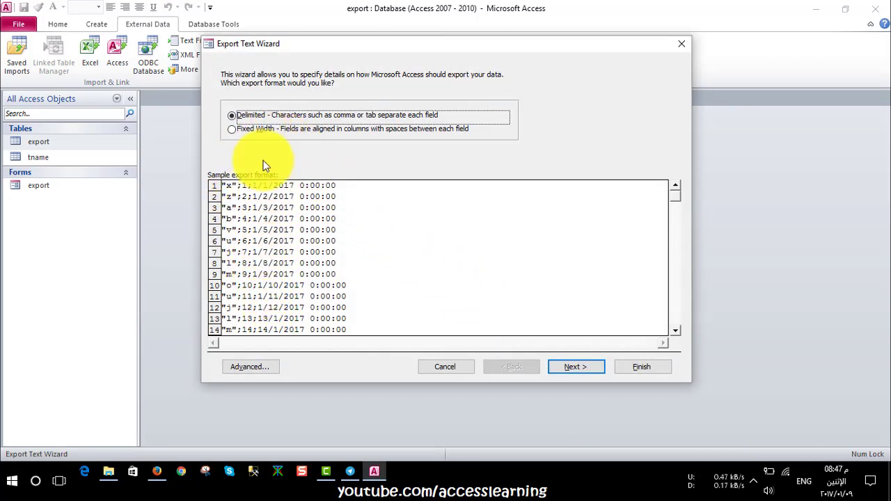
Compare fixed-width with delimited output, then preview a space field delimiter from Advanced.
{"action": "left_click", "coordinate": [261, 129]}
{"action": "left_click", "coordinate": [262, 112]}
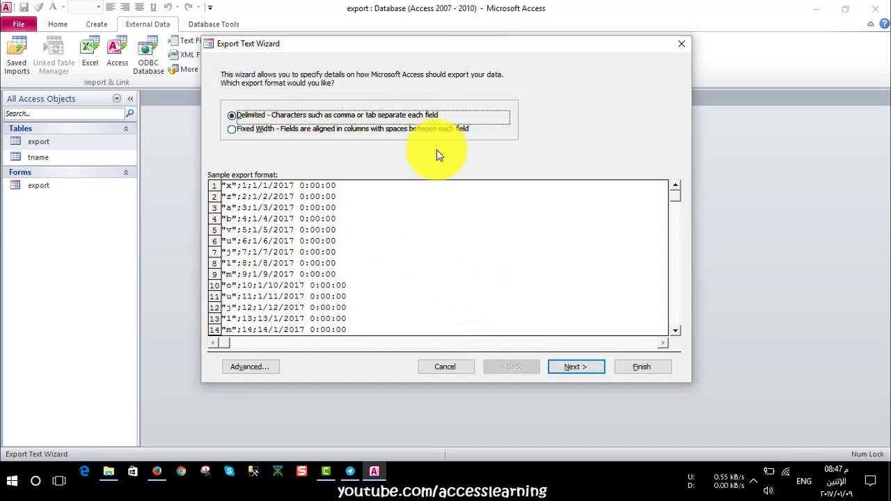
{"action": "left_click", "coordinate": [247, 367]}
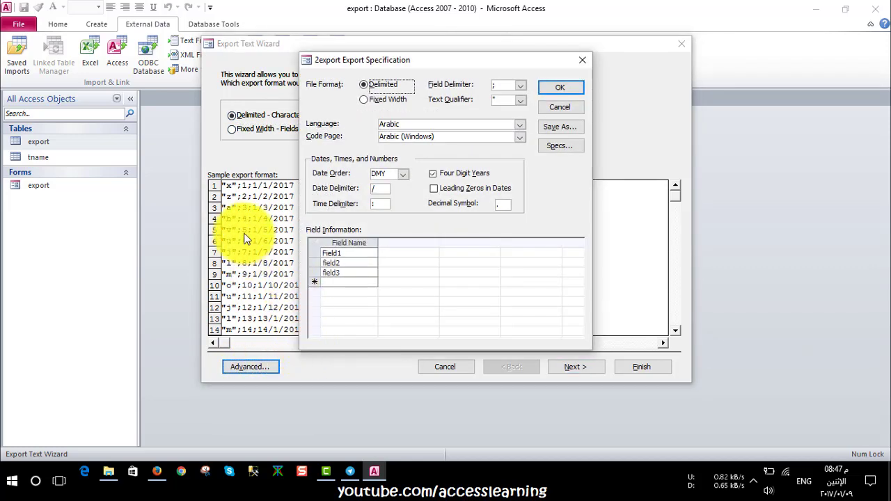
{"action": "left_click", "coordinate": [518, 86]}
{"action": "left_click", "coordinate": [512, 123]}
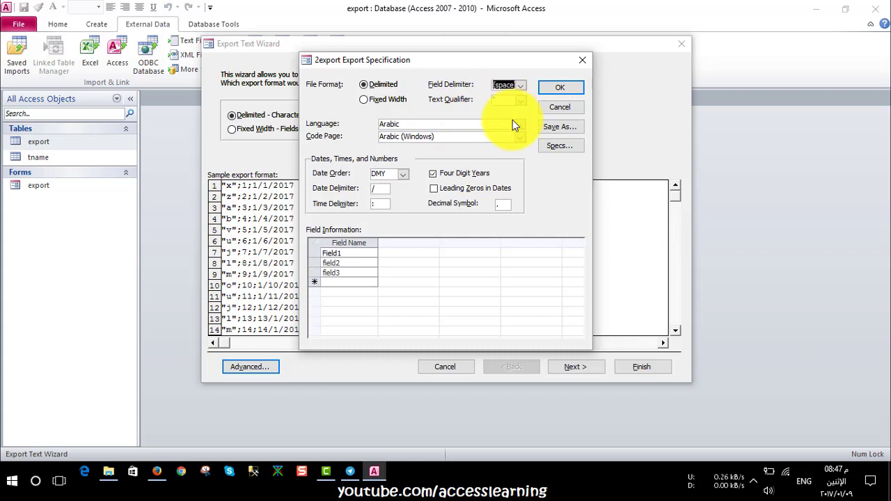
{"action": "left_click", "coordinate": [559, 88]}
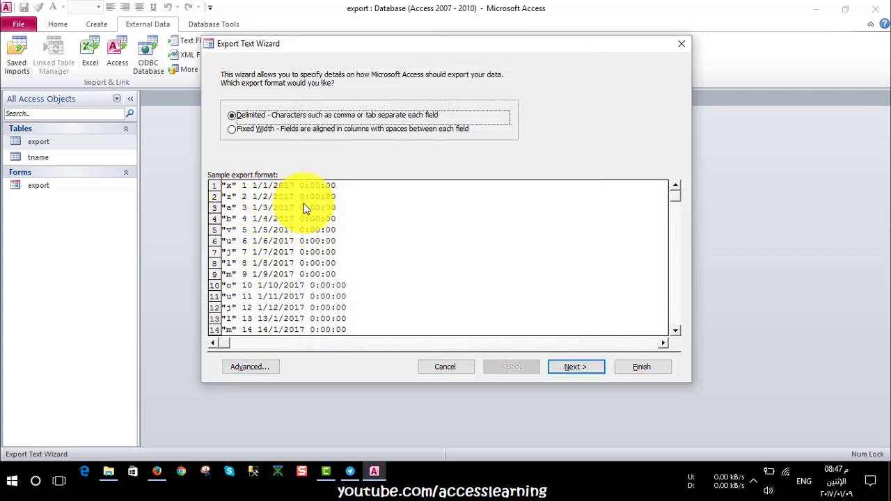
Try a tab delimiter, then set the field delimiter to semicolon and move to the delimiter step.
{"action": "left_click", "coordinate": [236, 364]}
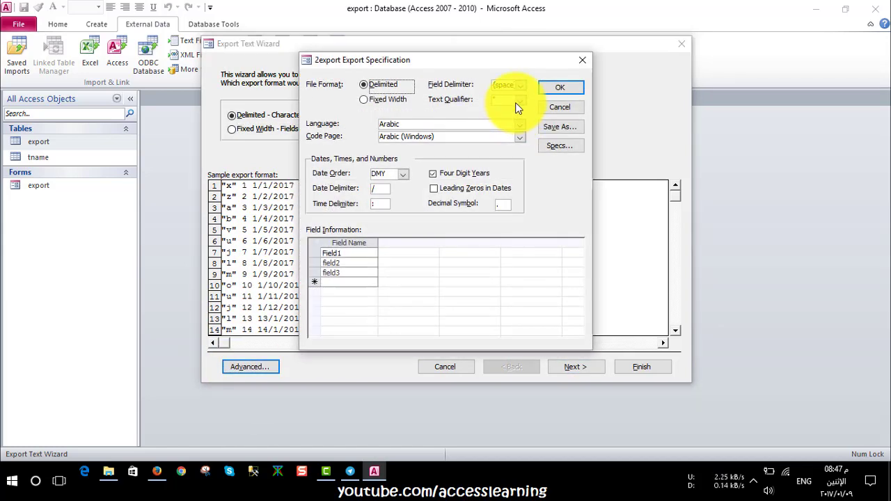
{"action": "left_click", "coordinate": [519, 85]}
{"action": "left_click", "coordinate": [504, 114]}
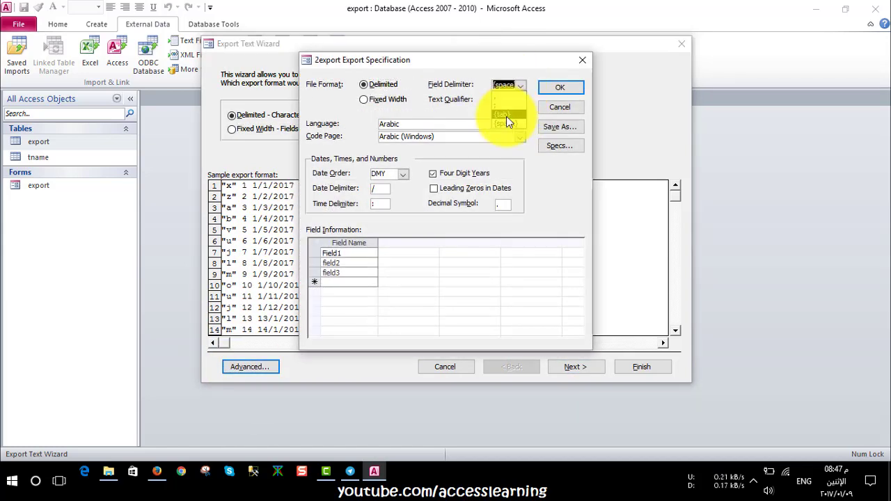
{"action": "left_click", "coordinate": [546, 87]}
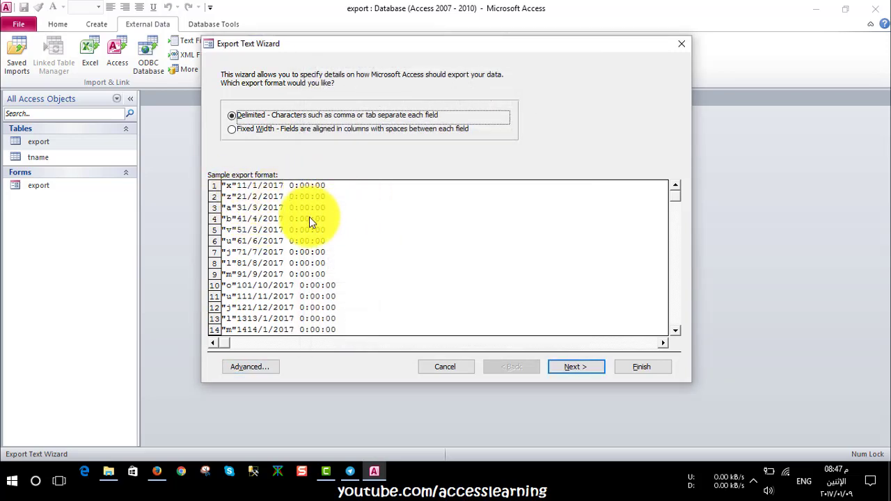
{"action": "left_click", "coordinate": [250, 367]}
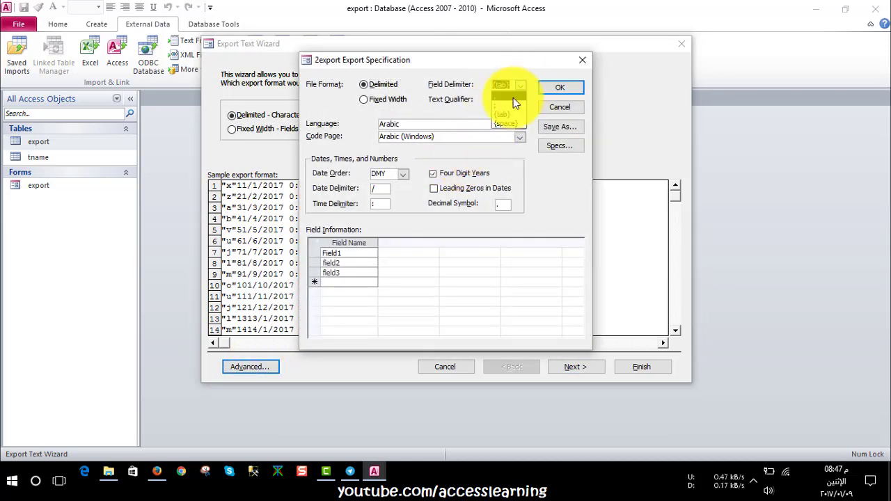
{"action": "left_click", "coordinate": [509, 110]}
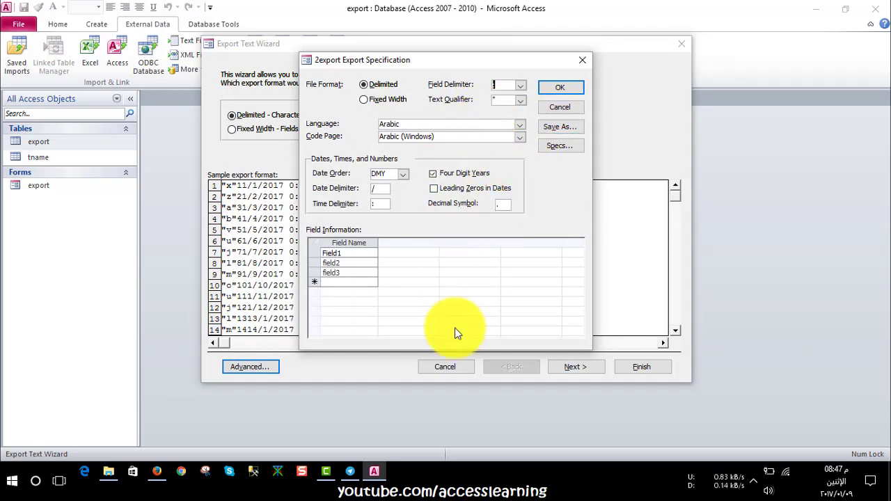
{"action": "left_click", "coordinate": [554, 86]}
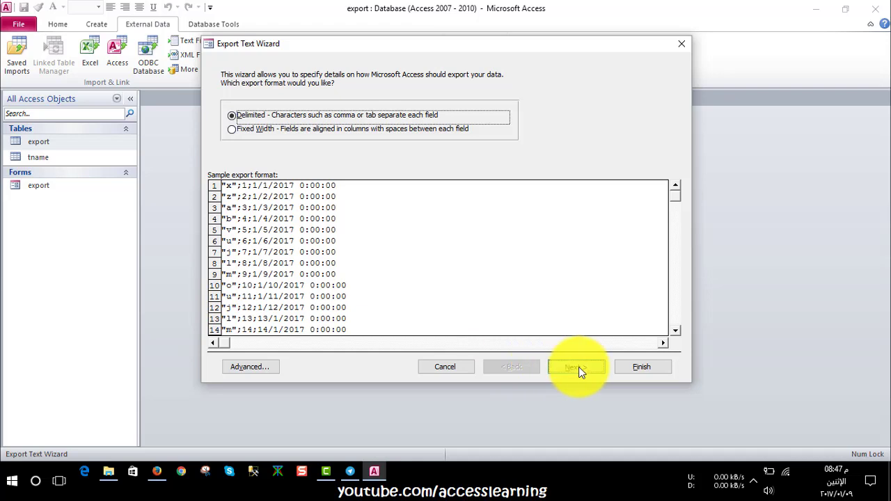
{"action": "left_click", "coordinate": [576, 367]}
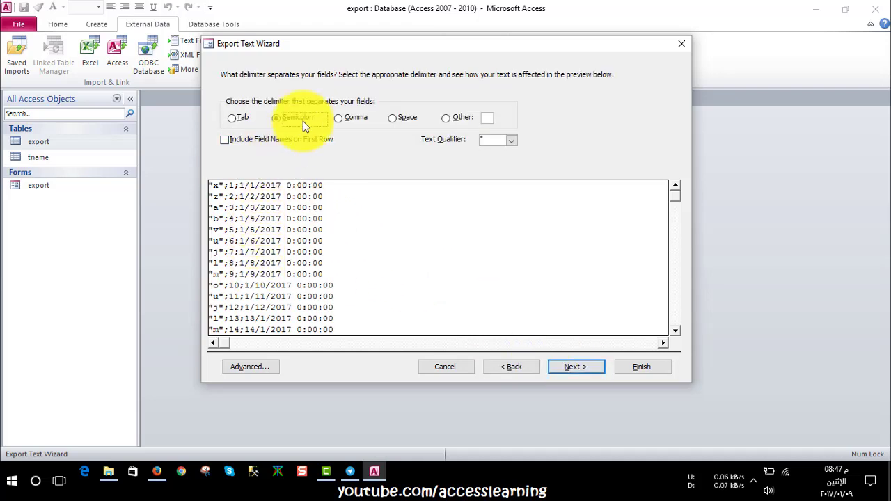
Try comma, space, tab and a custom | separator, settle on Semicolon, and advance to the final step.
{"action": "left_click", "coordinate": [349, 119]}
{"action": "left_click", "coordinate": [398, 120]}
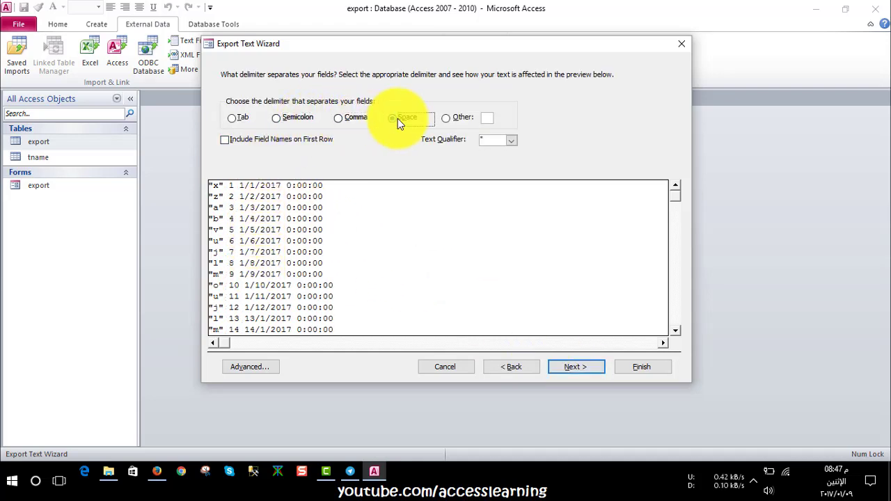
{"action": "left_click", "coordinate": [244, 118]}
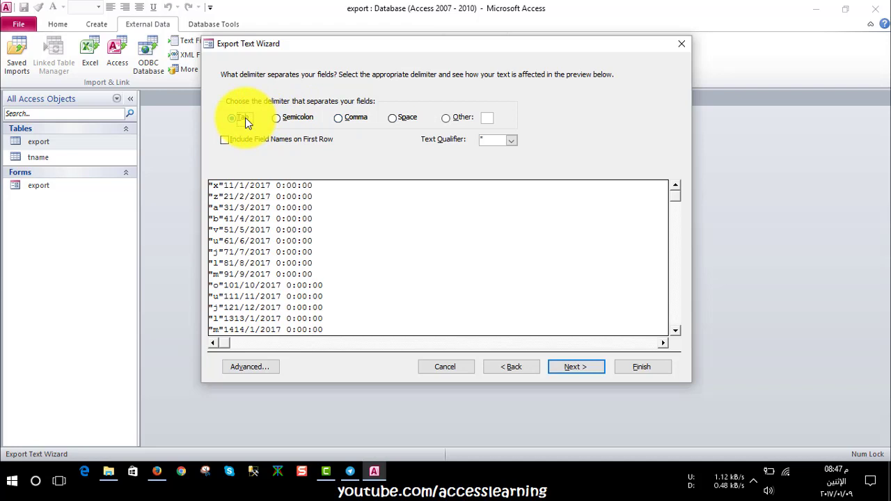
{"action": "left_click", "coordinate": [446, 118]}
{"action": "type", "text": "|"}
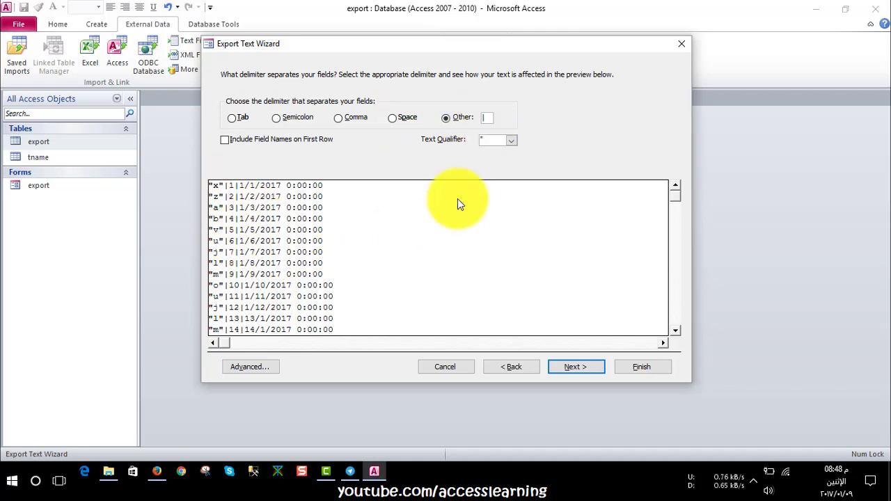
{"action": "key", "text": "Left"}
{"action": "key", "text": "Left"}
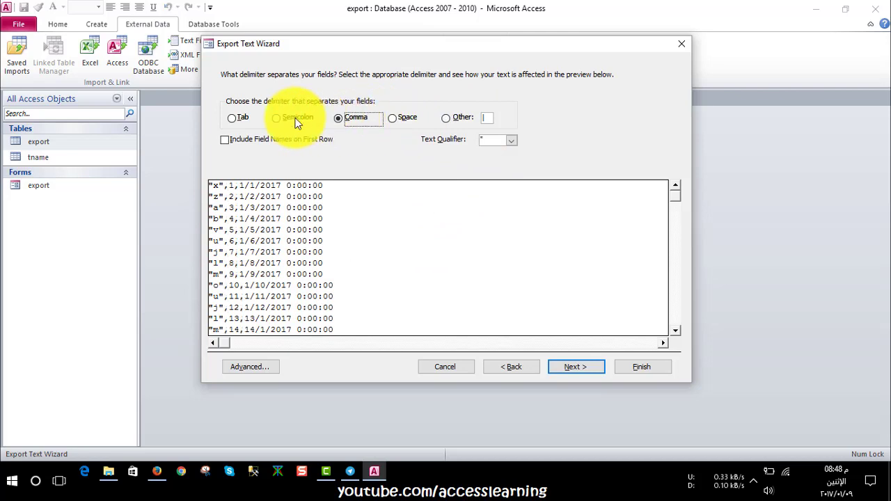
{"action": "key", "text": "Left"}
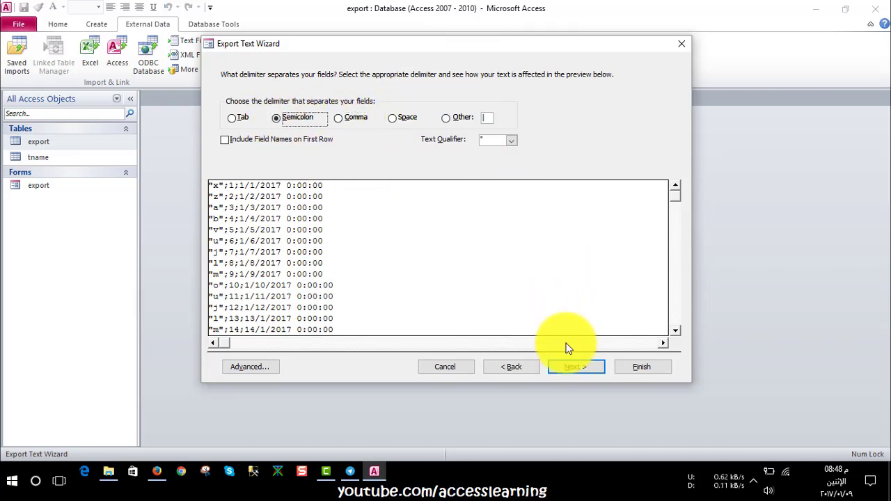
{"action": "left_click", "coordinate": [570, 369]}
{"action": "left_click", "coordinate": [641, 368]}
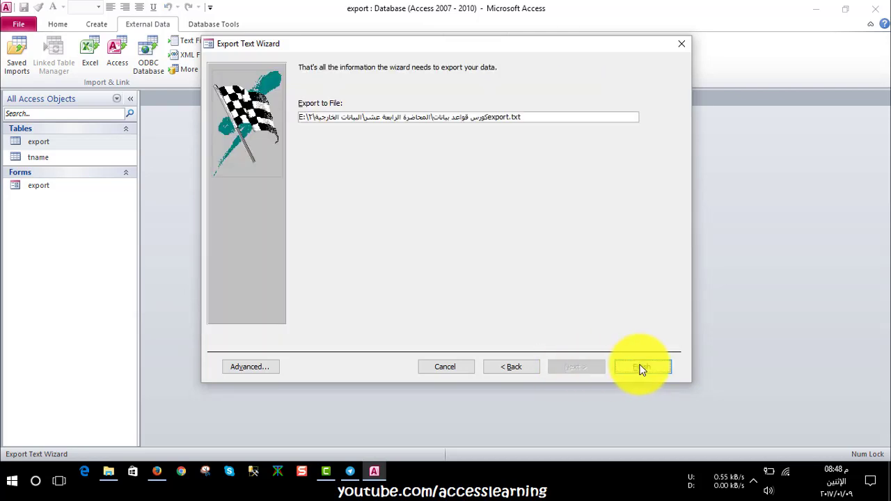
{"action": "left_click", "coordinate": [636, 397]}
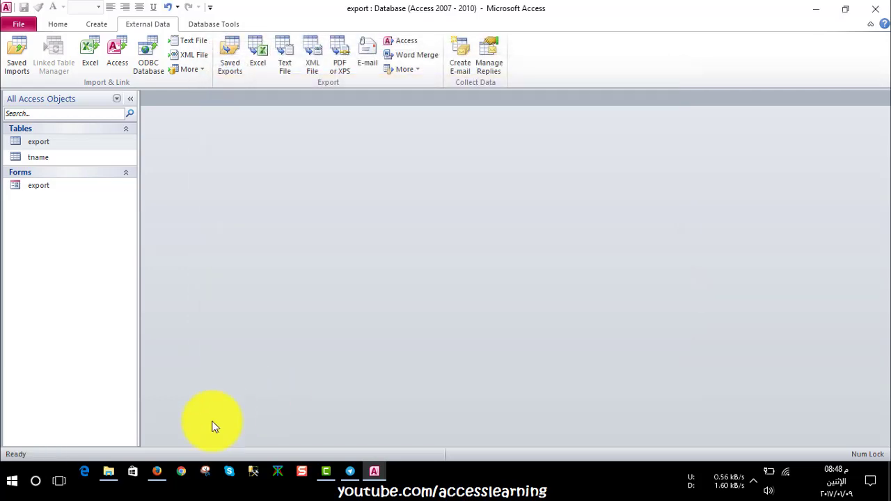
{"action": "left_click", "coordinate": [108, 472]}
{"action": "double_click", "coordinate": [163, 110]}
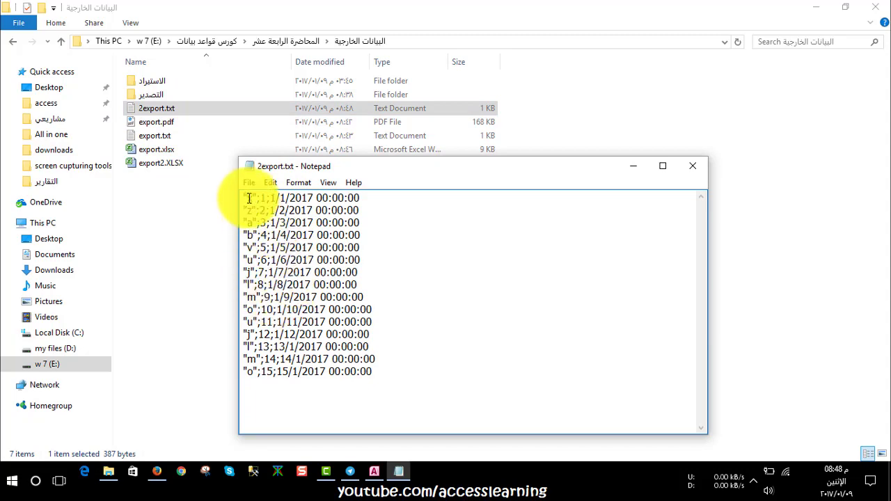
{"action": "left_click", "coordinate": [694, 167]}
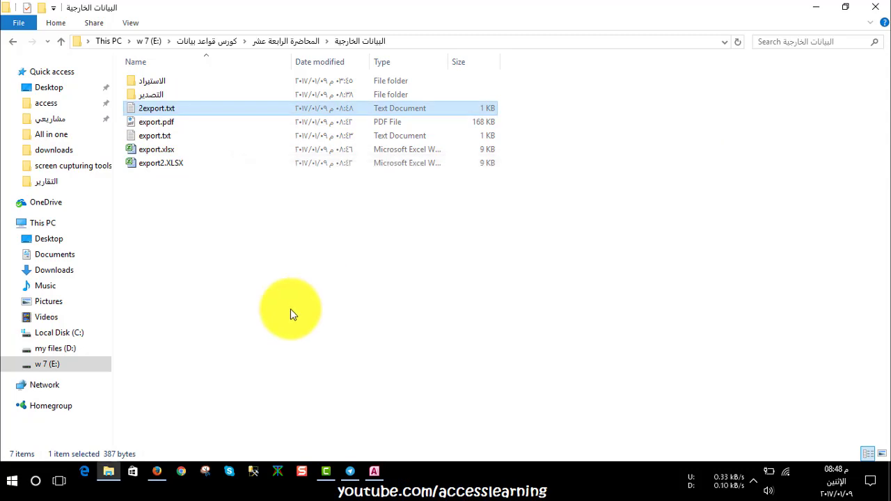
{"action": "left_click", "coordinate": [374, 471]}
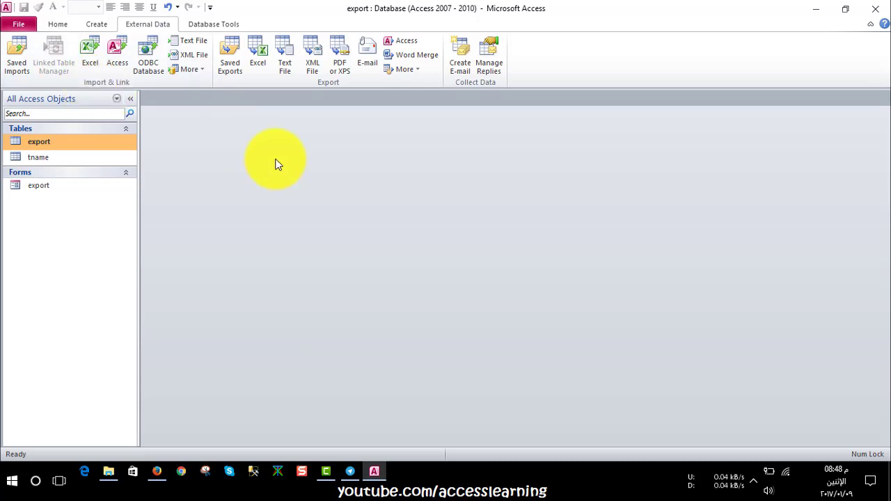
Browse the additional export formats and import-and-link formats, then close the list.
{"action": "left_click", "coordinate": [411, 69]}
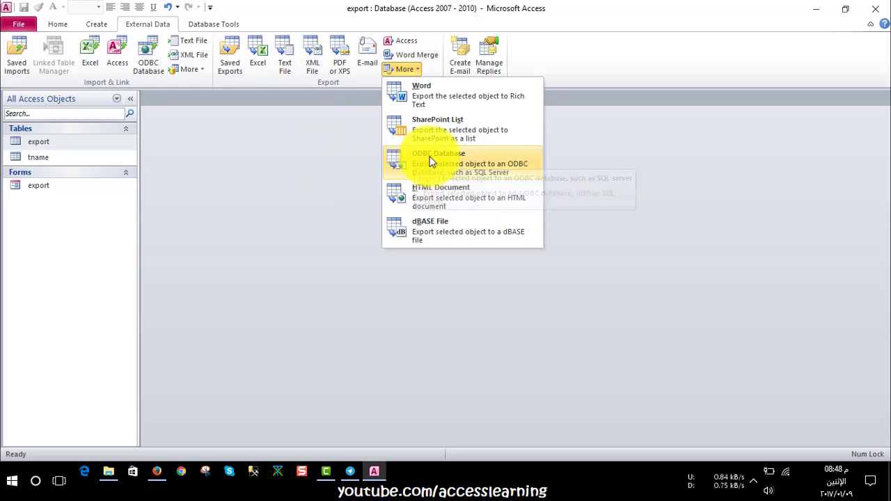
{"action": "left_click", "coordinate": [190, 69]}
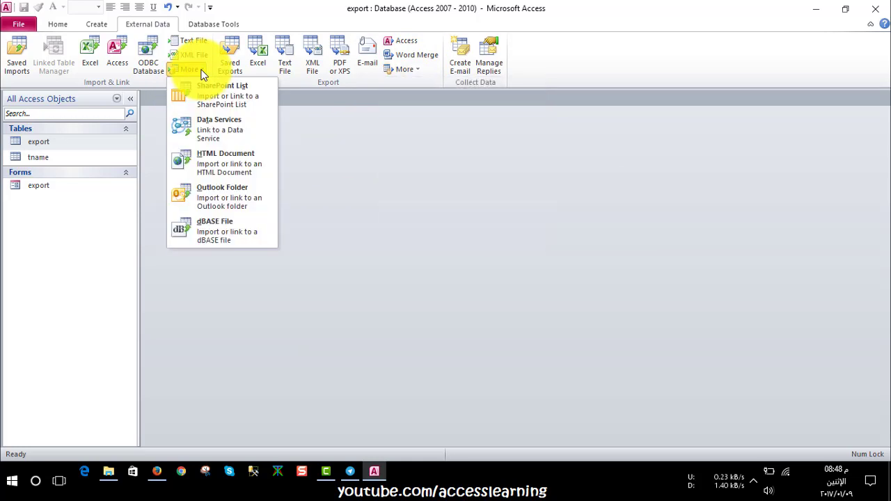
{"action": "left_click", "coordinate": [145, 82]}
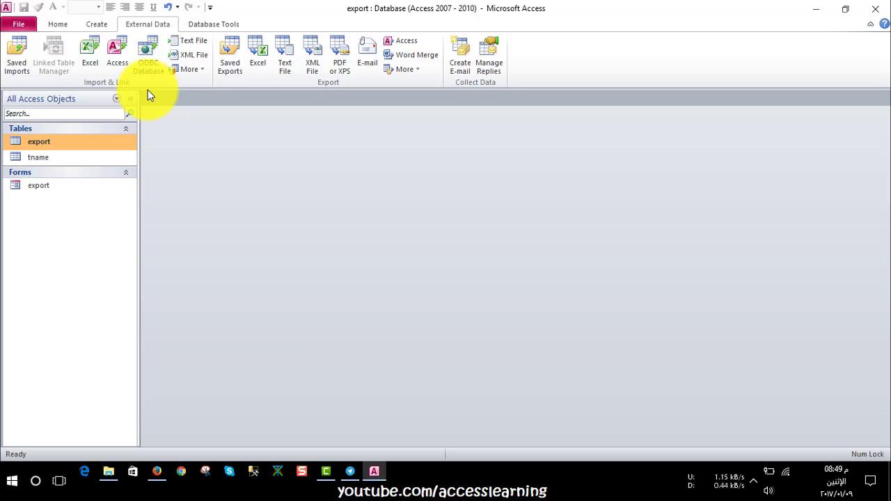
{"action": "left_click_drag", "start_coordinate": [34, 146], "coordinate": [135, 108]}
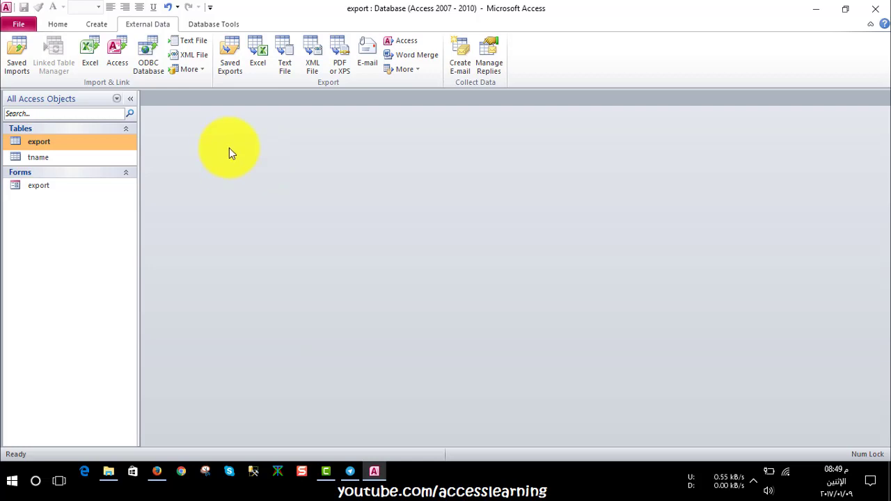
Create a new blank form in Design View and place a command button on it.
{"action": "left_click", "coordinate": [97, 25]}
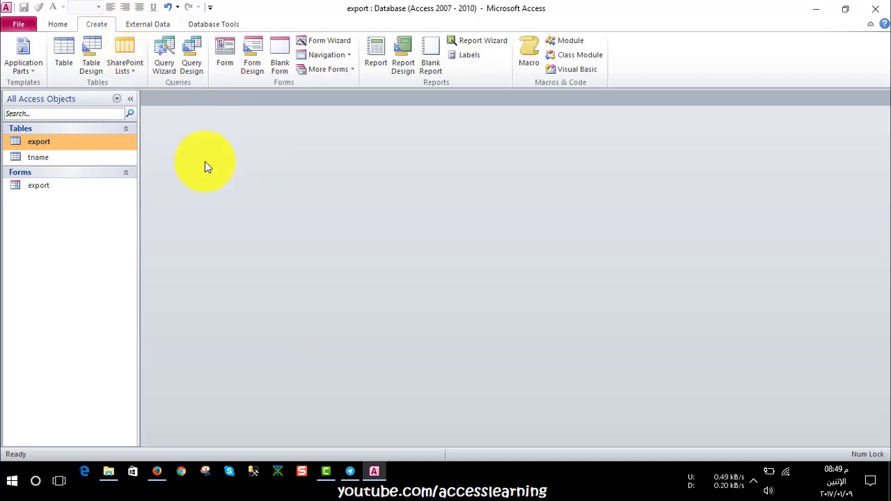
{"action": "left_click", "coordinate": [250, 70]}
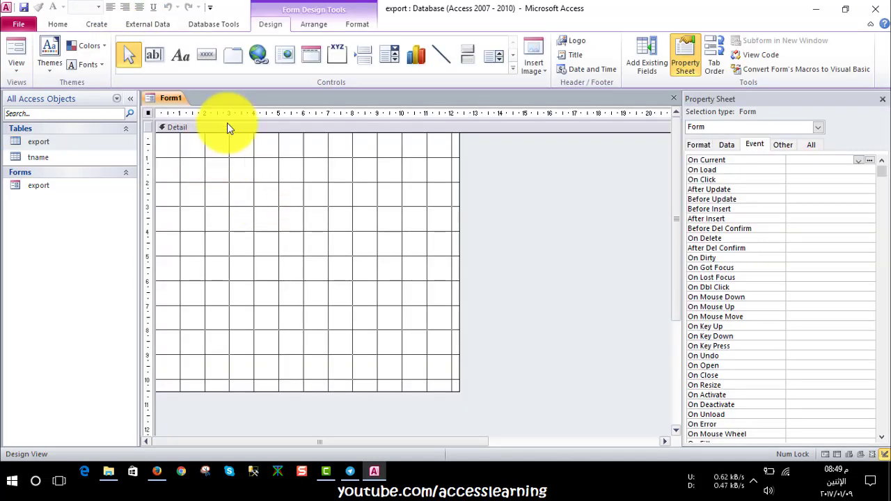
{"action": "left_click", "coordinate": [206, 54]}
{"action": "left_click", "coordinate": [235, 216]}
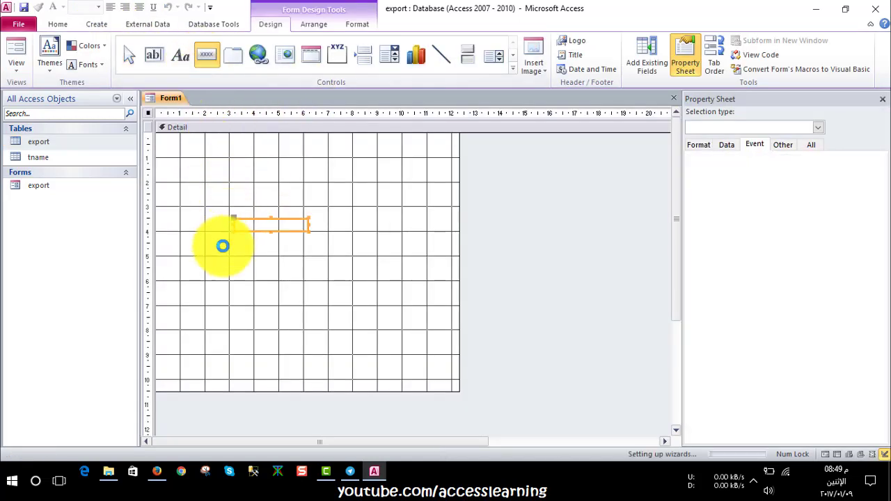
Discard the new Form1 without saving and open the export form in Design View.
{"action": "left_click", "coordinate": [402, 272]}
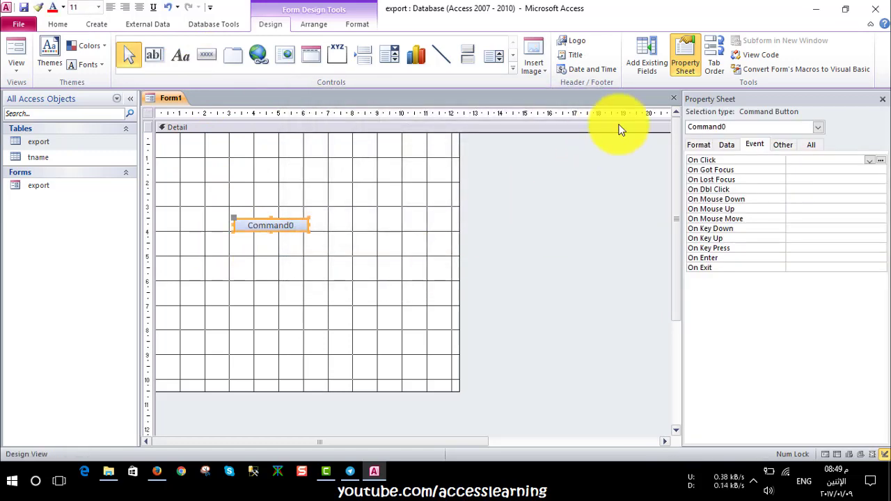
{"action": "left_click", "coordinate": [675, 98]}
{"action": "left_click", "coordinate": [447, 271]}
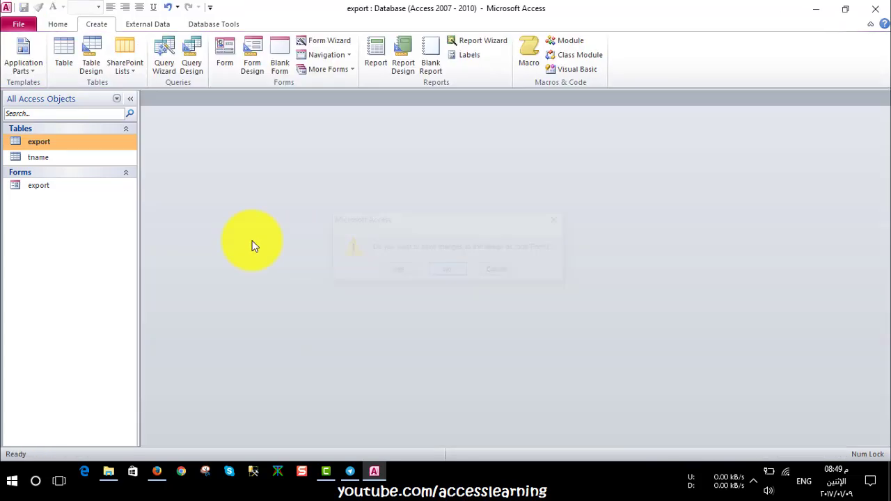
{"action": "right_click", "coordinate": [79, 187]}
{"action": "left_click", "coordinate": [119, 228]}
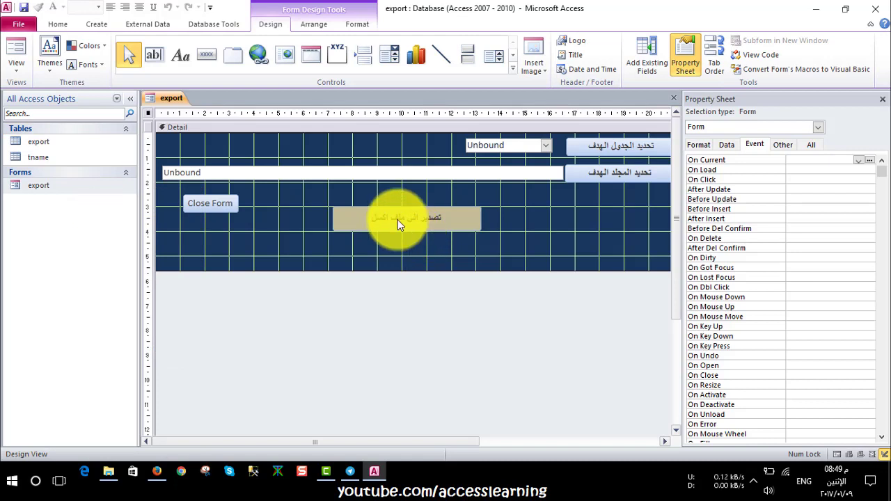
Caption the export button تصدير and narrow it from its left side.
{"action": "left_click", "coordinate": [369, 217]}
{"action": "mouse_move", "coordinate": [369, 217]}
{"action": "left_mouse_down"}
{"action": "mouse_move", "coordinate": [421, 217]}
{"action": "mouse_move", "coordinate": [412, 243]}
{"action": "left_mouse_up"}
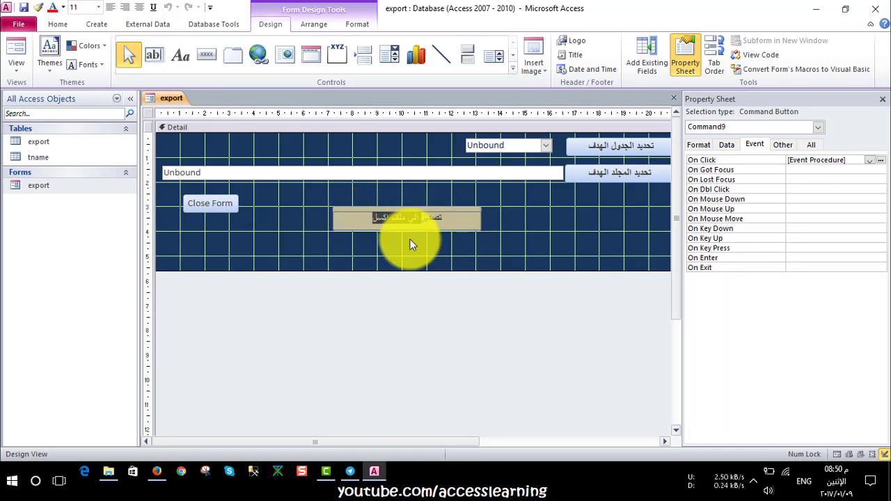
{"action": "type", "text": "تصدير"}
{"action": "left_click", "coordinate": [411, 243]}
{"action": "left_click", "coordinate": [366, 226]}
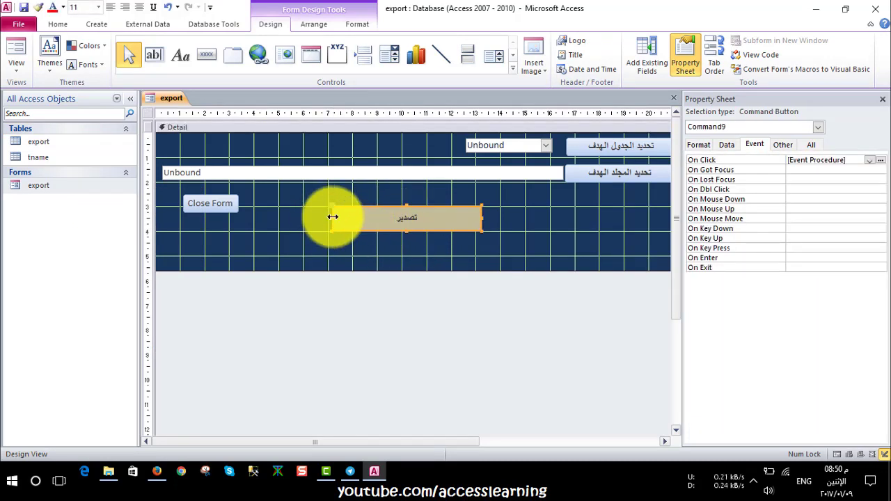
{"action": "left_click_drag", "start_coordinate": [333, 217], "coordinate": [401, 224]}
{"action": "left_click", "coordinate": [372, 221]}
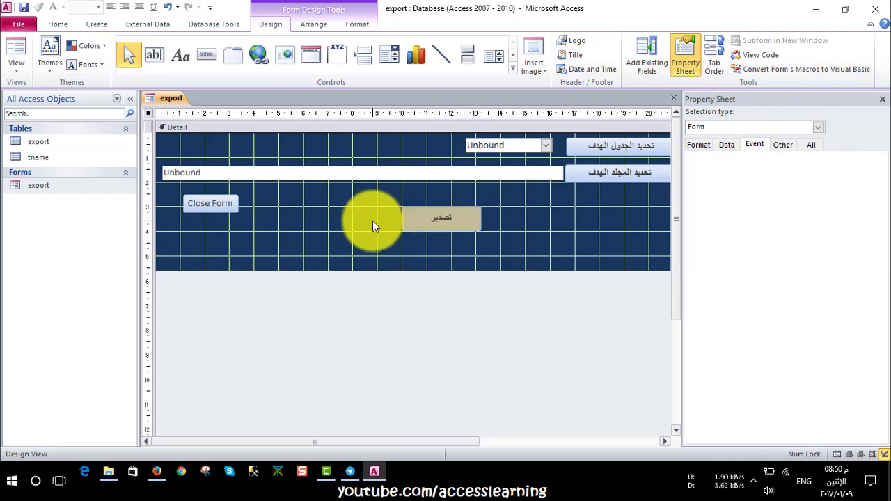
Draw a second button left of تصدير, captioned تصدير ماكرو, and start defining its click action.
{"action": "left_click", "coordinate": [206, 55]}
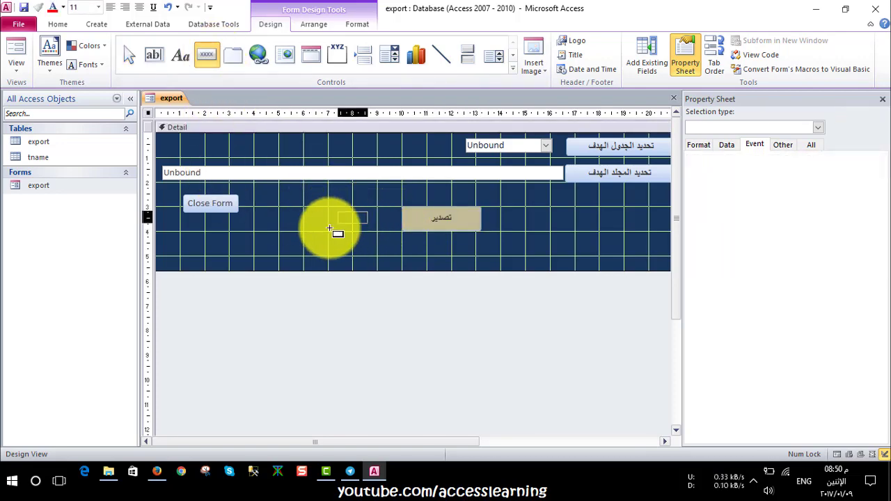
{"action": "left_click_drag", "start_coordinate": [368, 211], "coordinate": [321, 230]}
{"action": "left_click", "coordinate": [385, 270]}
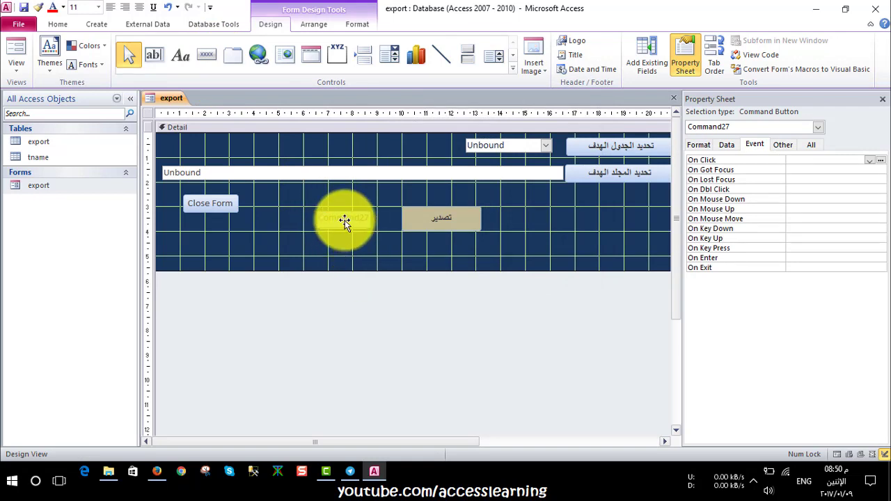
{"action": "key", "text": "BackSpace"}
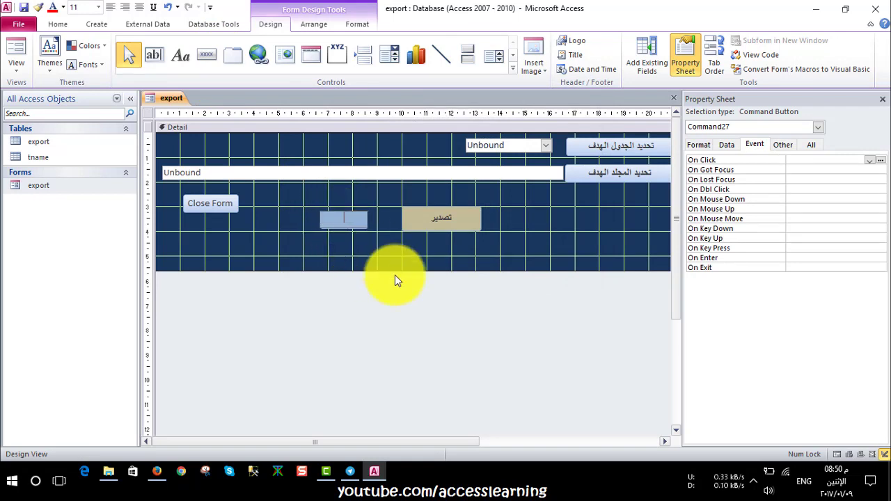
{"action": "type", "text": "تصدير "}
{"action": "type", "text": "ماكرو"}
{"action": "left_click", "coordinate": [395, 275]}
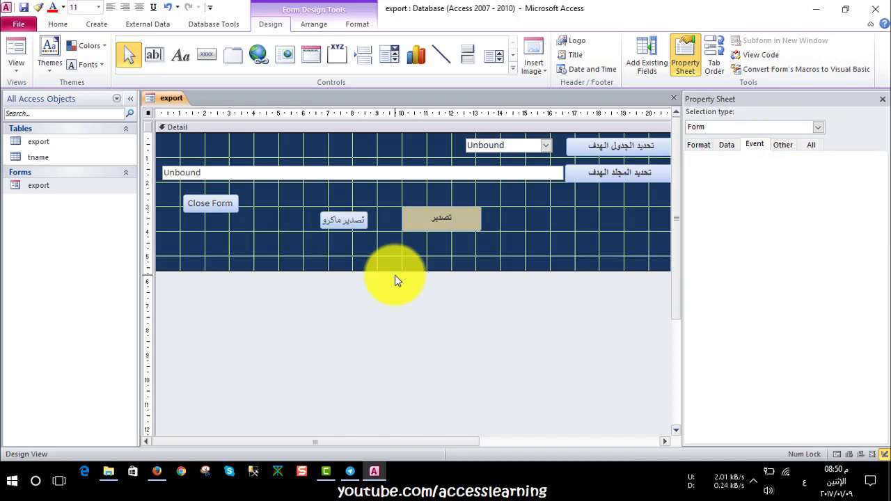
{"action": "left_click", "coordinate": [340, 222]}
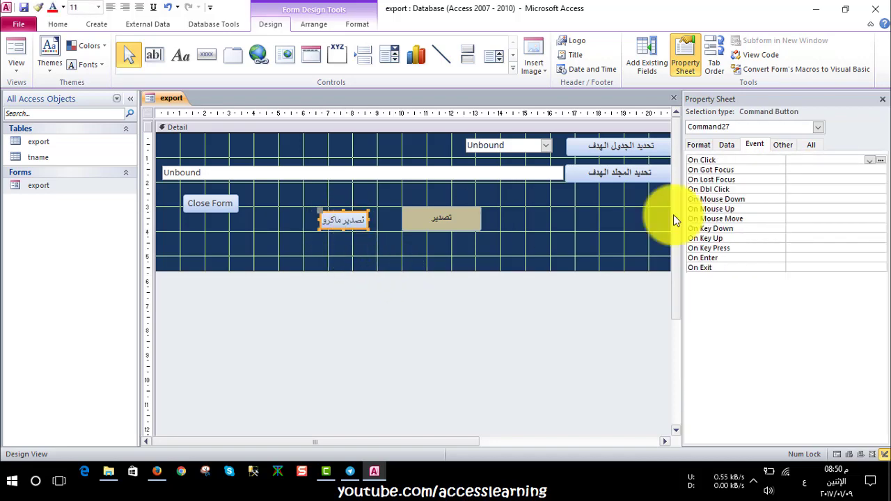
{"action": "left_click", "coordinate": [881, 160]}
Build the button's On Click as a macro with an ExportWithFormatting action of object type Table.
{"action": "left_click_drag", "start_coordinate": [419, 97], "coordinate": [440, 200]}
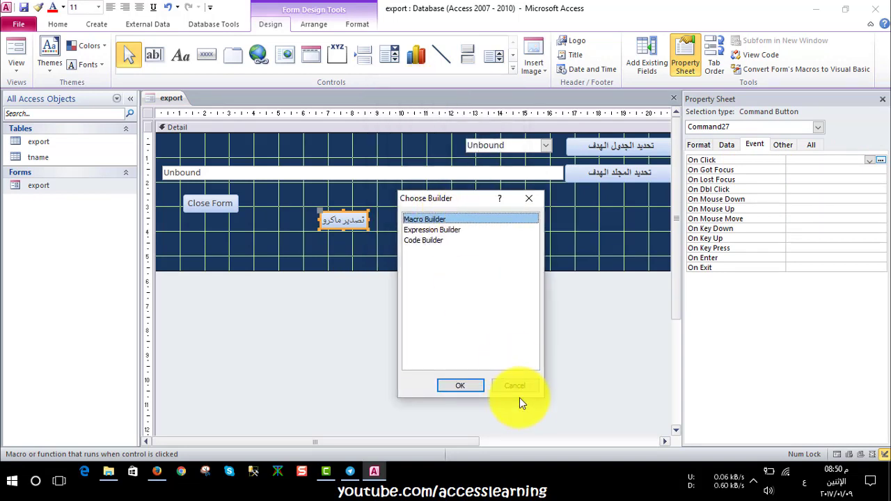
{"action": "left_click", "coordinate": [521, 384]}
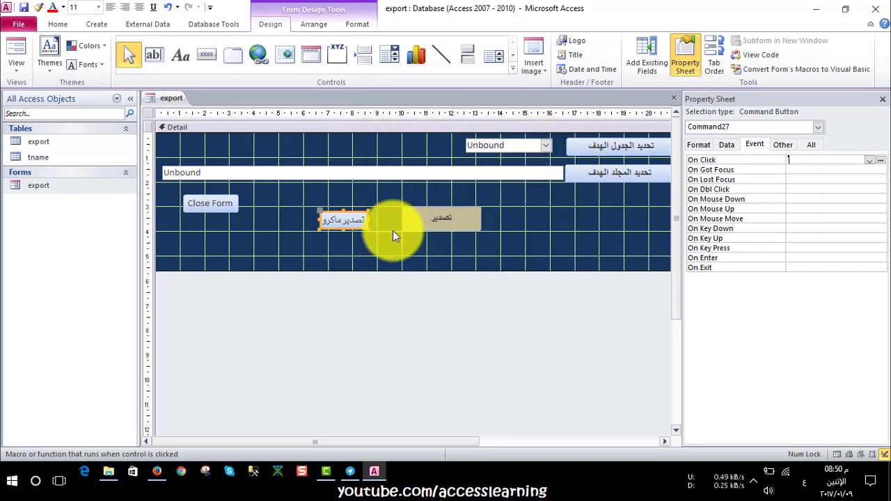
{"action": "left_click", "coordinate": [881, 161]}
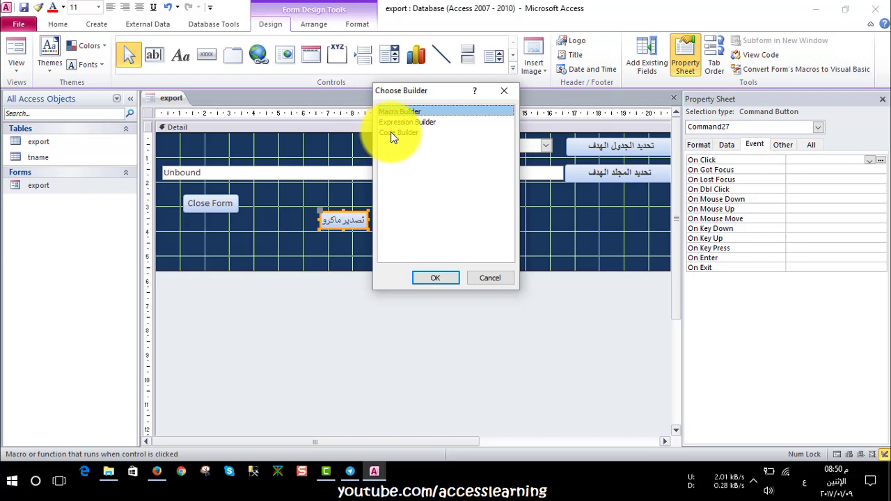
{"action": "left_click", "coordinate": [433, 279]}
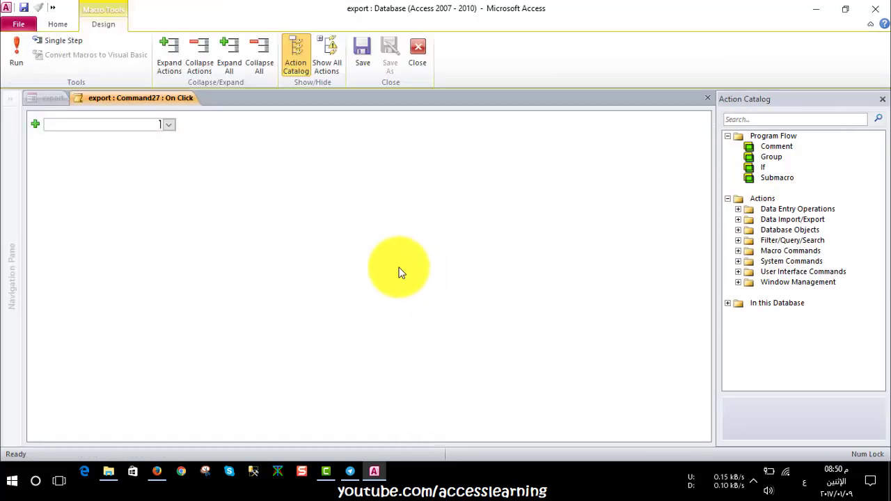
{"action": "left_click", "coordinate": [168, 126]}
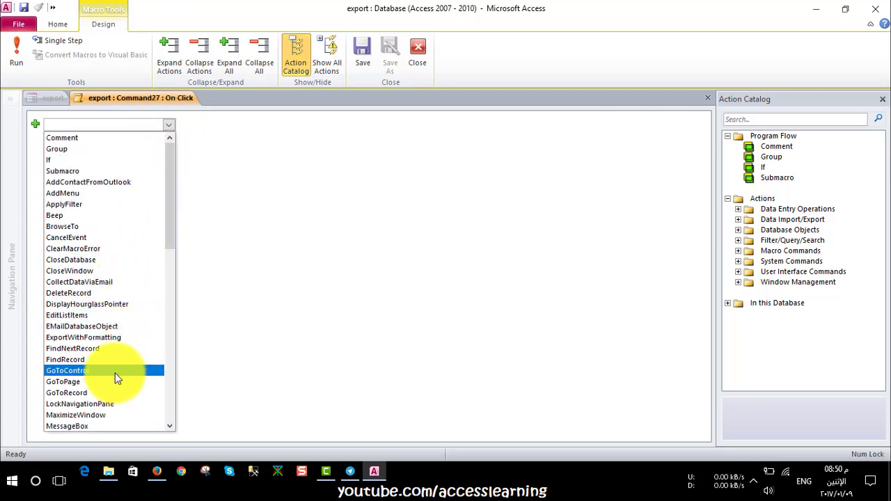
{"action": "left_click", "coordinate": [68, 340]}
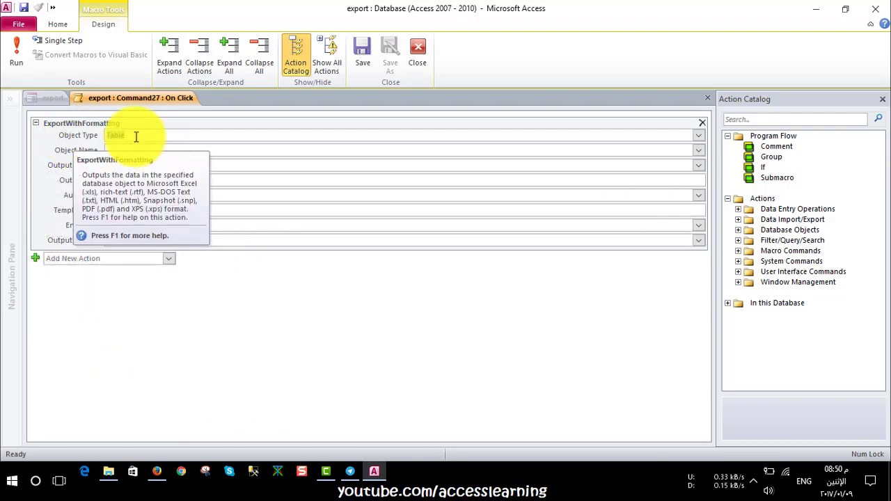
{"action": "left_click", "coordinate": [697, 137]}
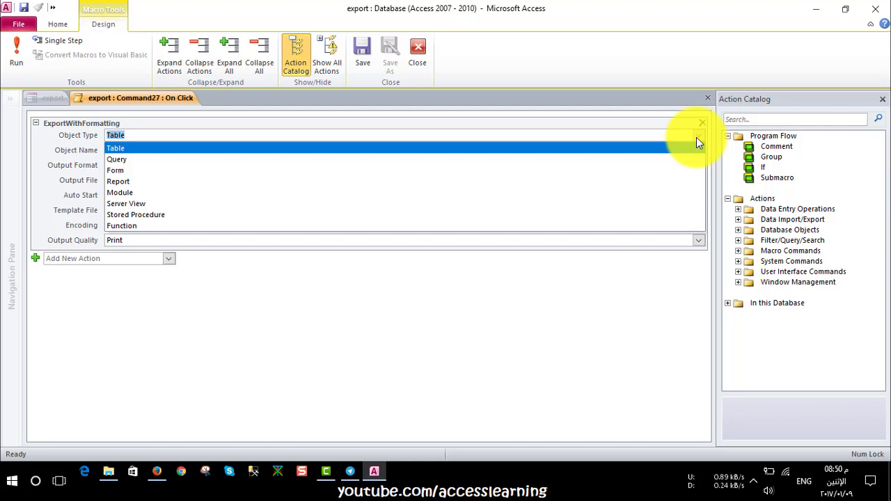
Keep Table as the object type and set the Object Name to the export table.
{"action": "left_click", "coordinate": [184, 148]}
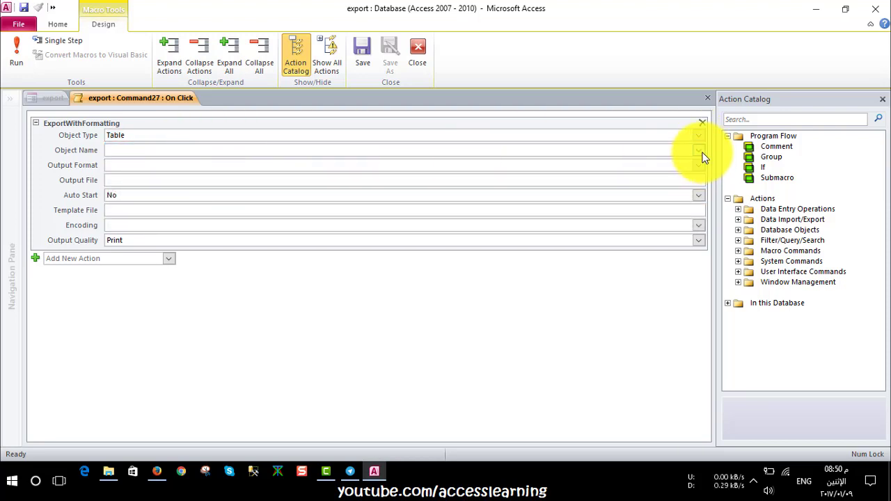
{"action": "left_click", "coordinate": [698, 150]}
{"action": "left_click", "coordinate": [532, 174]}
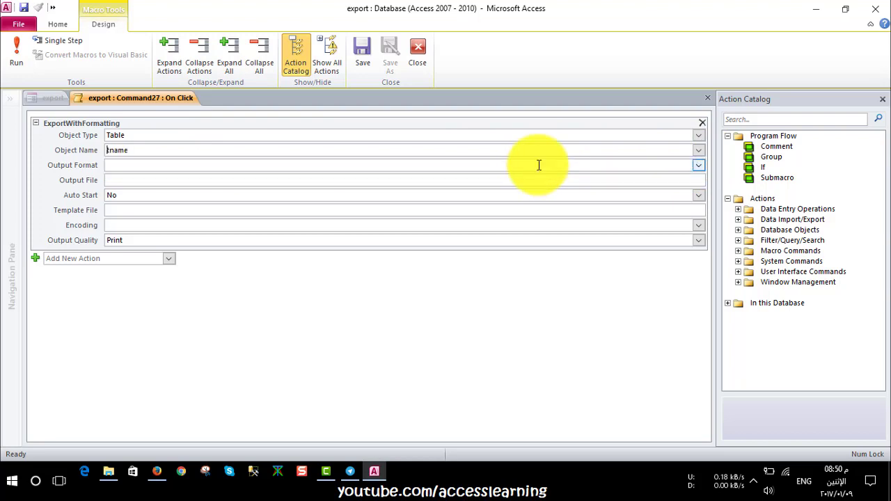
{"action": "left_click", "coordinate": [710, 151]}
{"action": "left_click", "coordinate": [250, 151]}
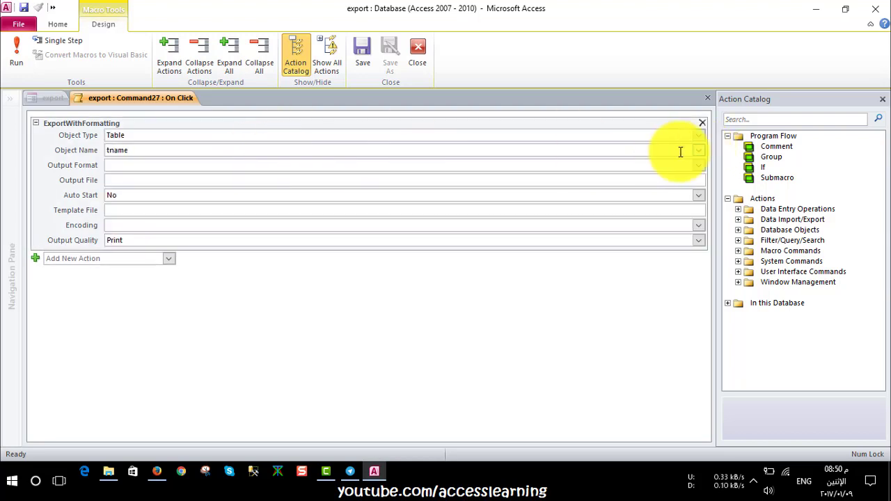
{"action": "left_click", "coordinate": [699, 150]}
{"action": "left_click", "coordinate": [691, 165]}
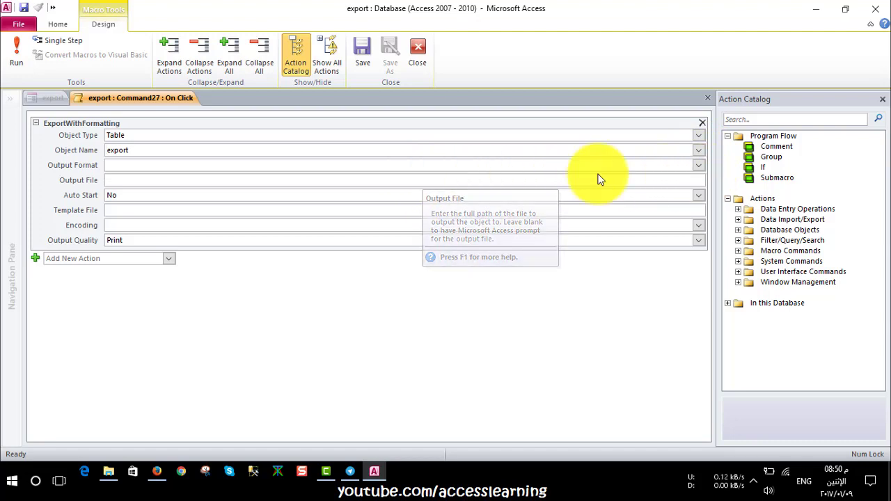
Inspect the Output Format list and the Output File, Auto Start and Encoding settings.
{"action": "left_click", "coordinate": [696, 164]}
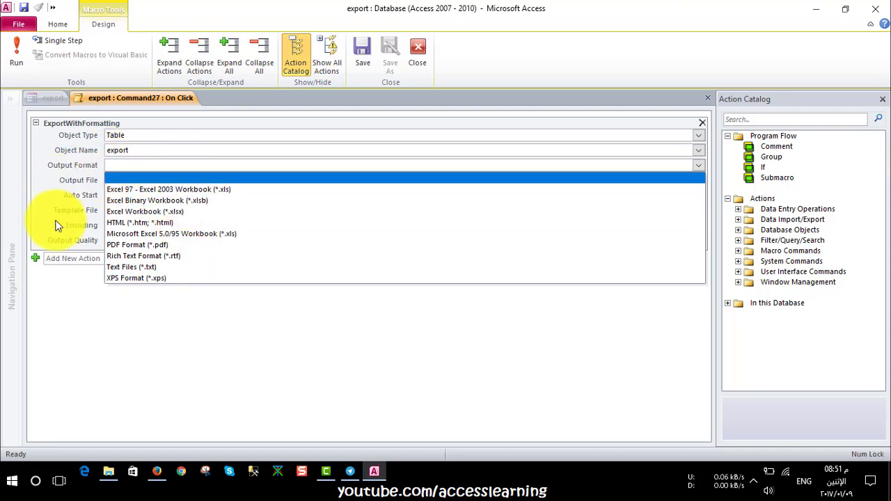
{"action": "left_click", "coordinate": [104, 319]}
{"action": "left_click", "coordinate": [114, 180]}
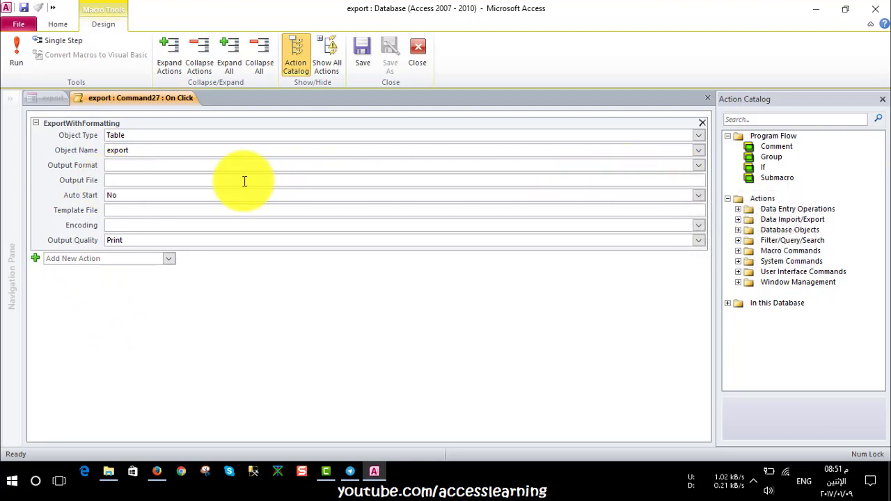
{"action": "left_click", "coordinate": [124, 197]}
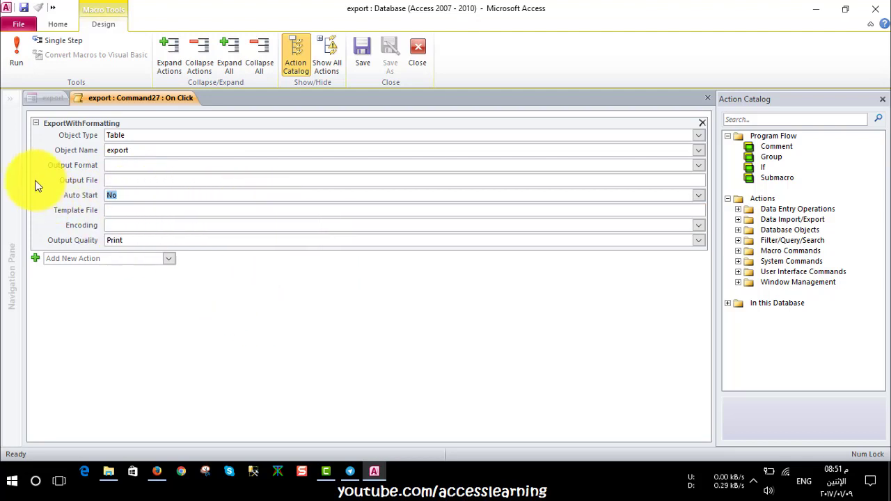
{"action": "left_click", "coordinate": [227, 226]}
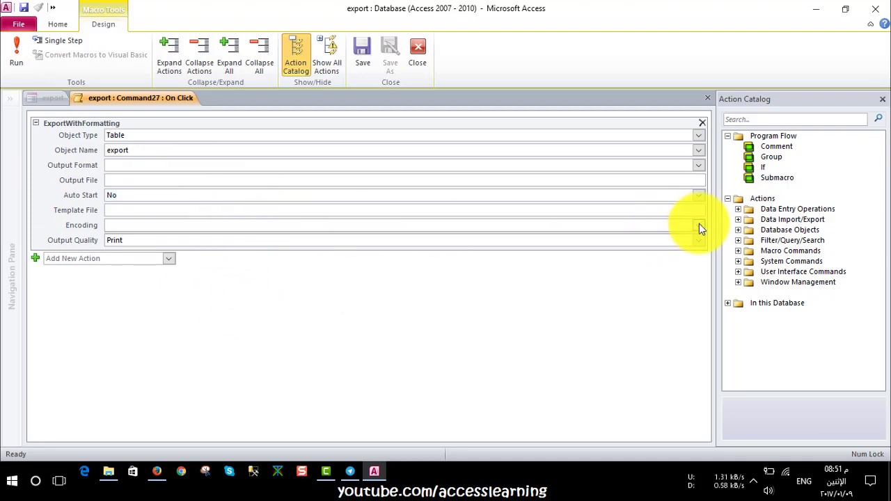
Try the PDF and text output formats, then clear Output Format to leave it empty.
{"action": "left_click", "coordinate": [698, 167]}
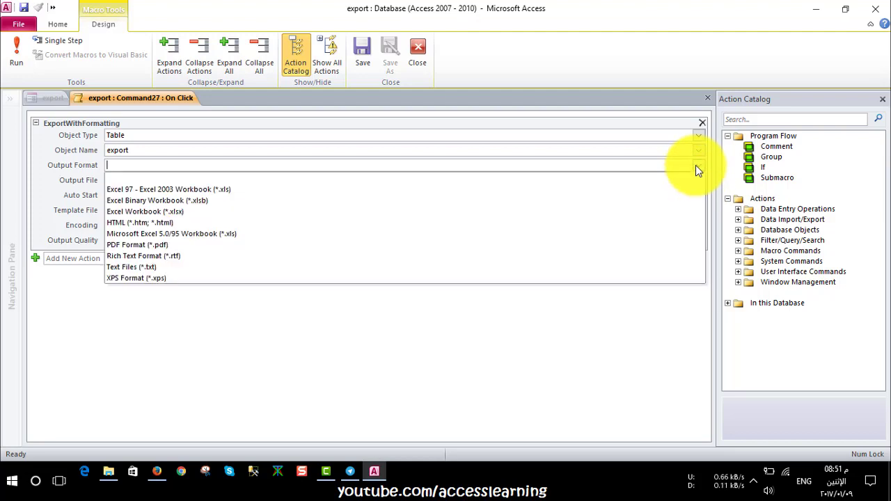
{"action": "left_click", "coordinate": [418, 244]}
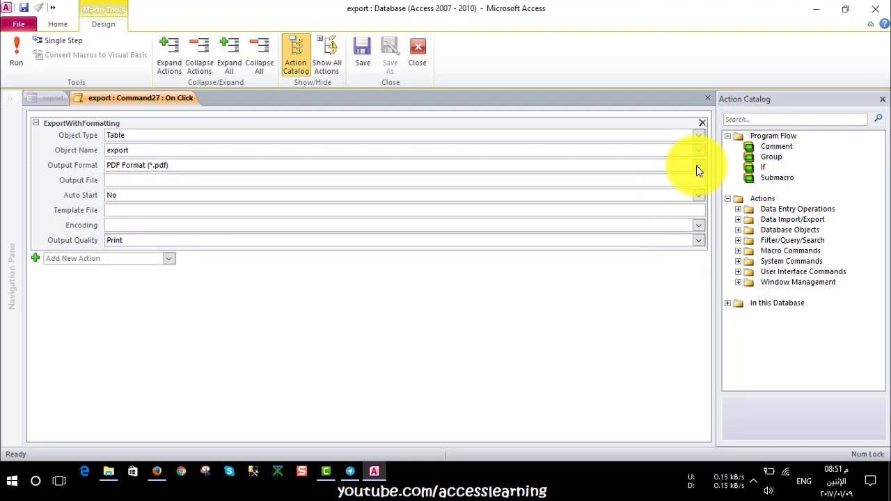
{"action": "left_click", "coordinate": [698, 167]}
{"action": "left_click", "coordinate": [313, 267]}
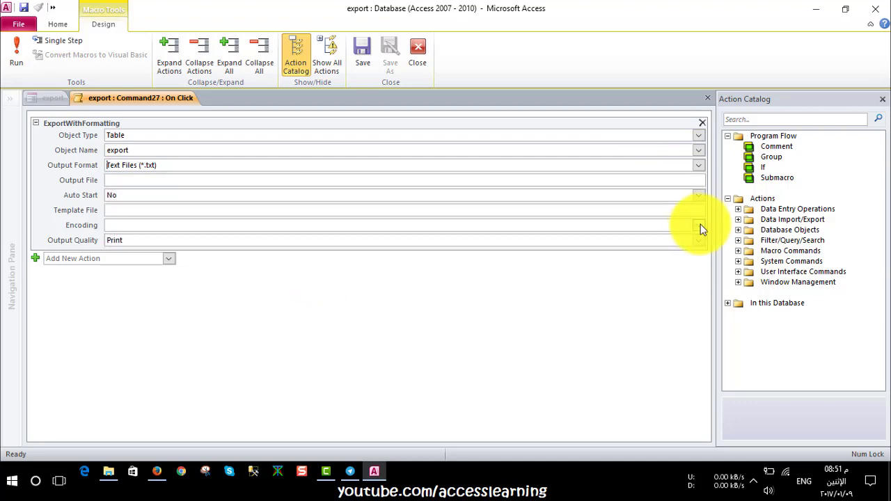
{"action": "left_click", "coordinate": [698, 225]}
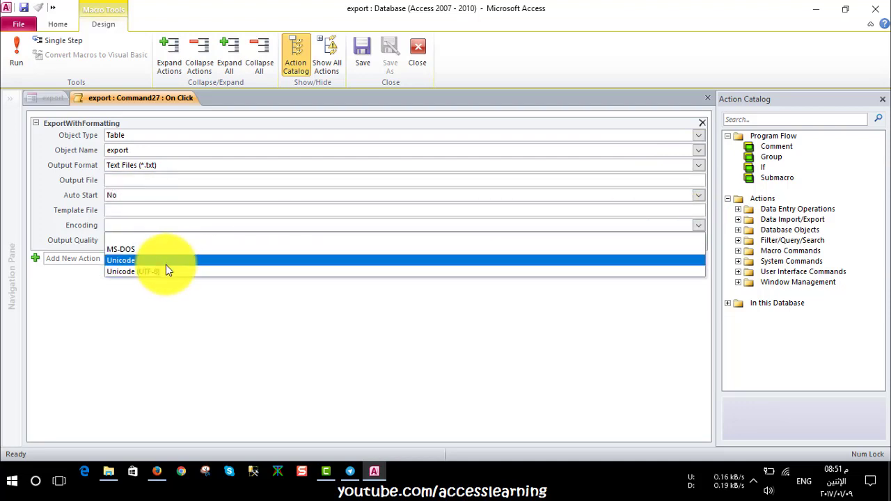
{"action": "left_click", "coordinate": [698, 165]}
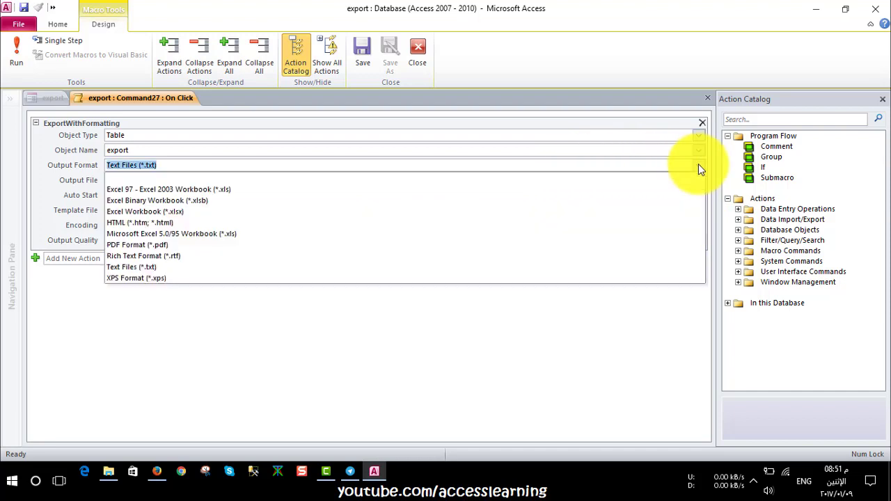
{"action": "key", "text": "Delete"}
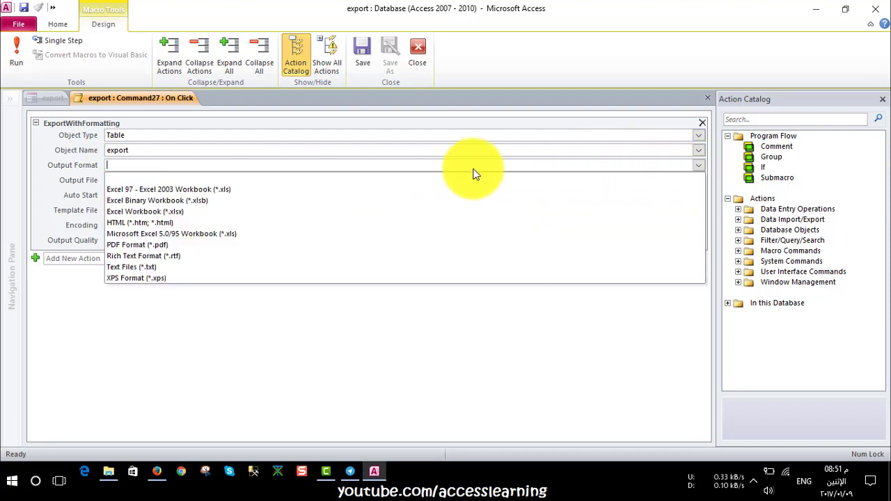
{"action": "left_click", "coordinate": [450, 150]}
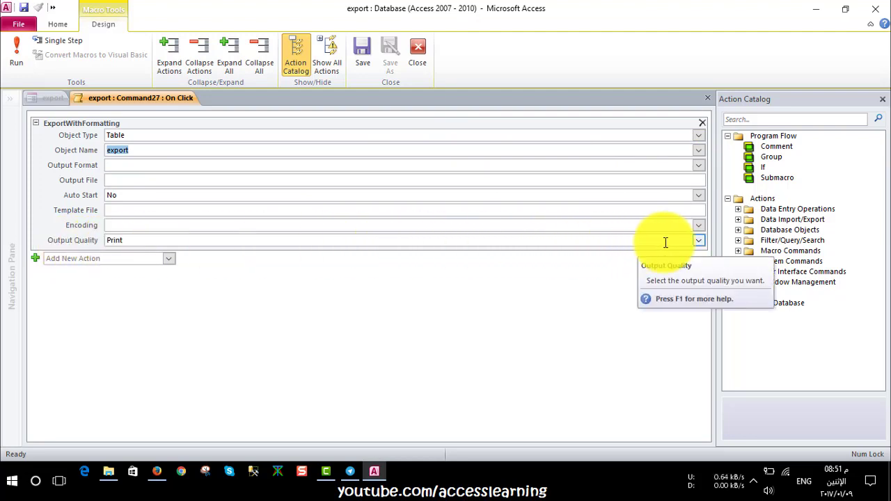
Keep Print as the Output Quality and close the macro editor.
{"action": "left_click", "coordinate": [699, 241]}
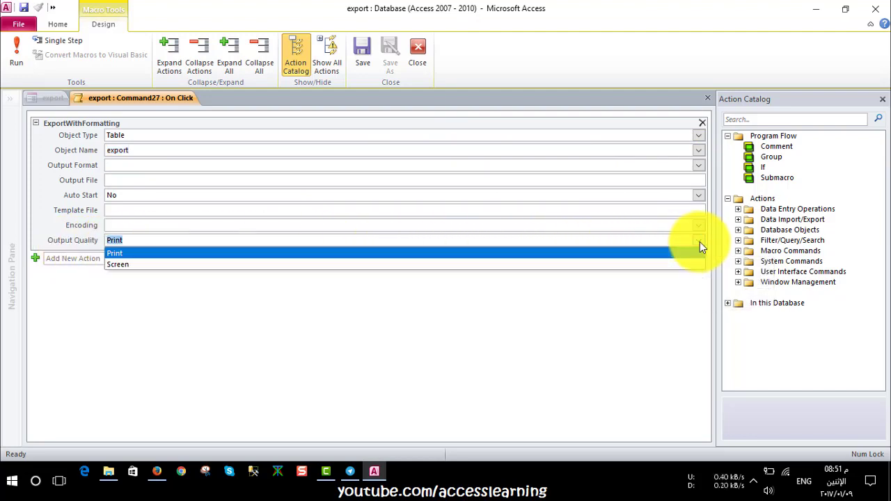
{"action": "left_click", "coordinate": [700, 241]}
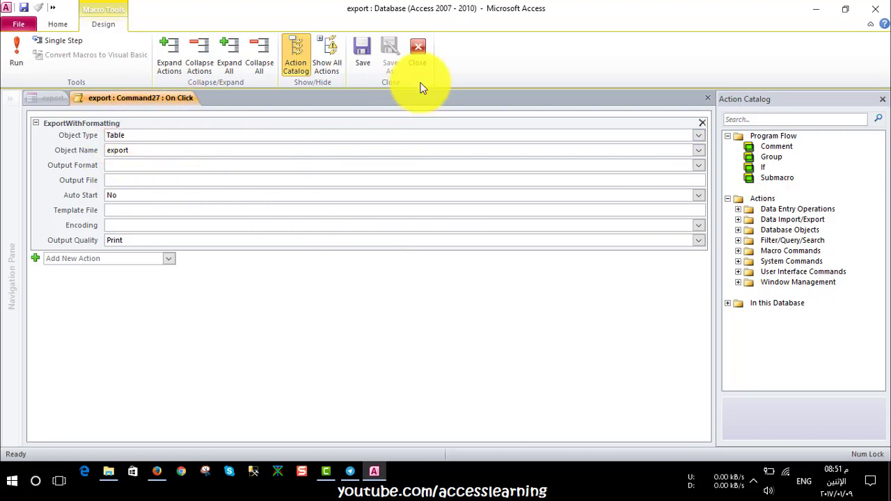
{"action": "left_click", "coordinate": [419, 54]}
Save the macro, switch to Form View, and run the export with PDF format.
{"action": "left_click", "coordinate": [402, 261]}
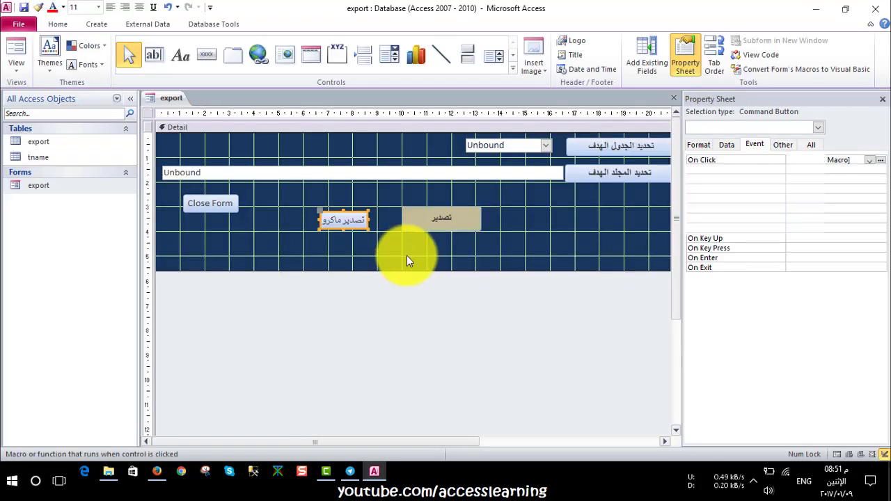
{"action": "left_click", "coordinate": [16, 54]}
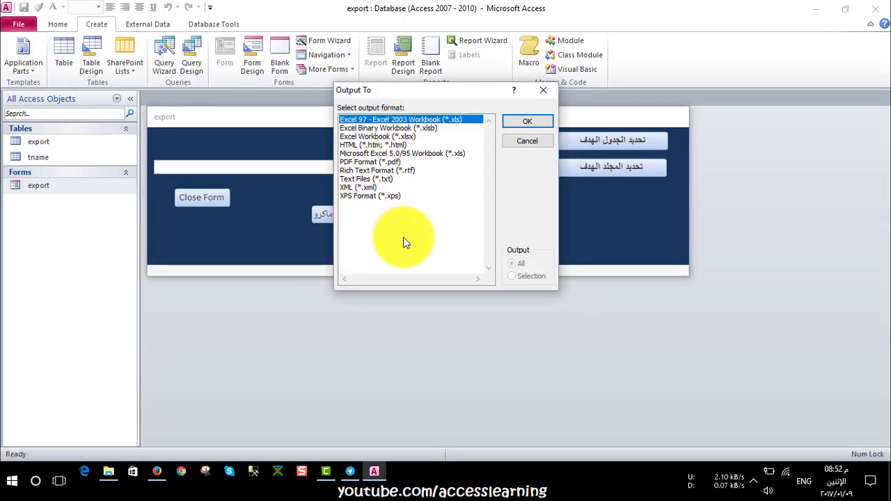
{"action": "left_click", "coordinate": [357, 162]}
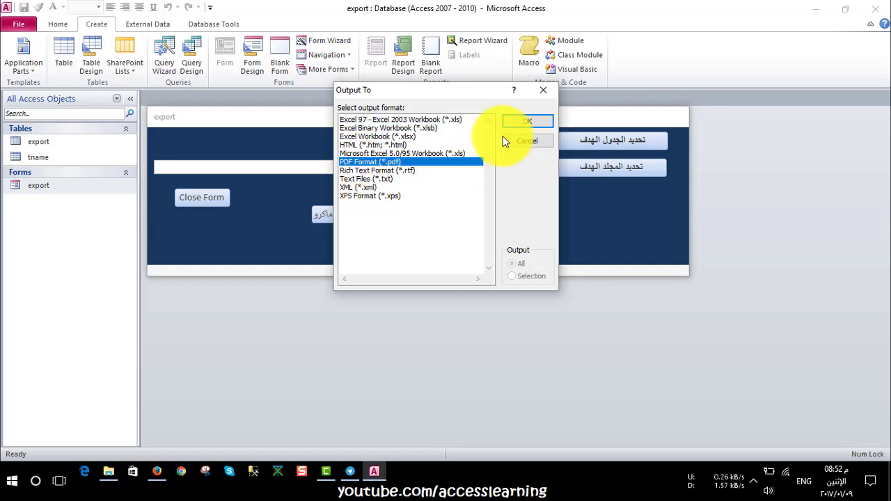
{"action": "left_click", "coordinate": [526, 123]}
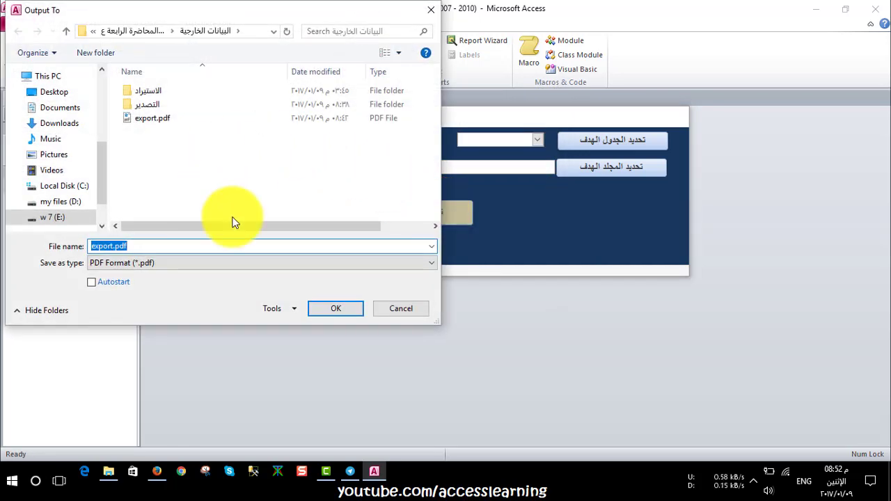
Save the export as export2.pdf and bring its folder up in File Explorer.
{"action": "left_click", "coordinate": [115, 247]}
{"action": "type", "text": "2"}
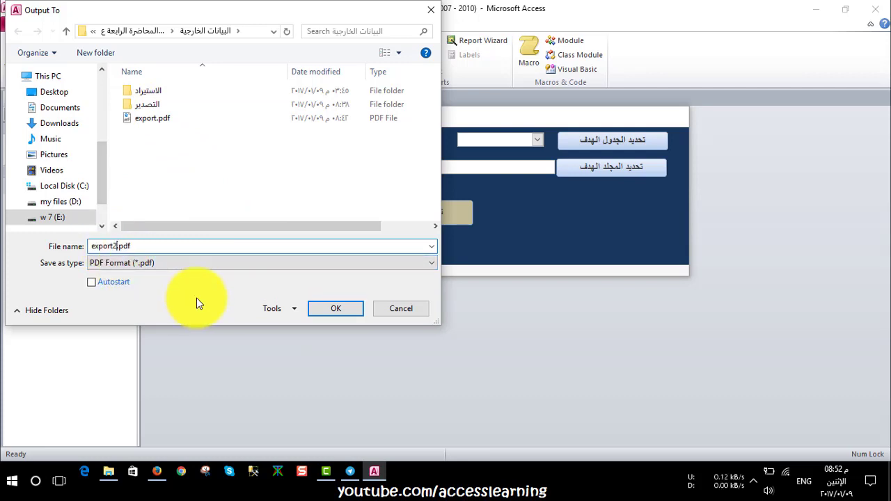
{"action": "left_click", "coordinate": [319, 264]}
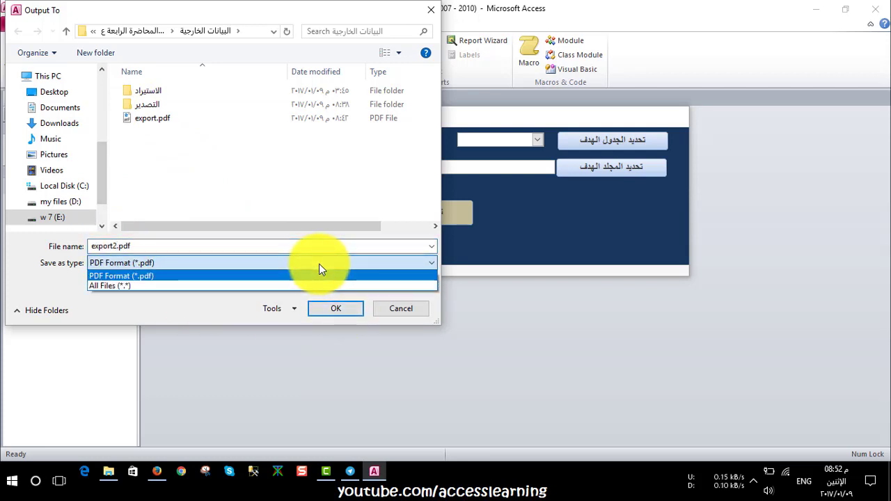
{"action": "left_click", "coordinate": [320, 275]}
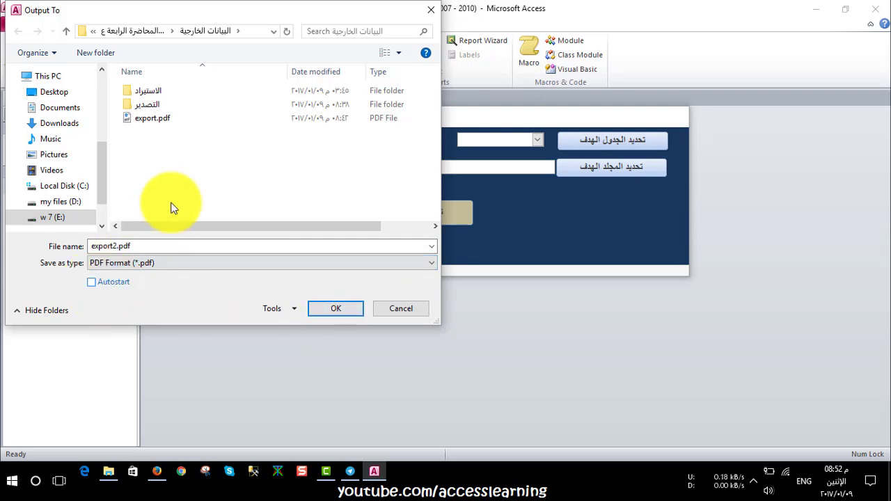
{"action": "left_click", "coordinate": [337, 311]}
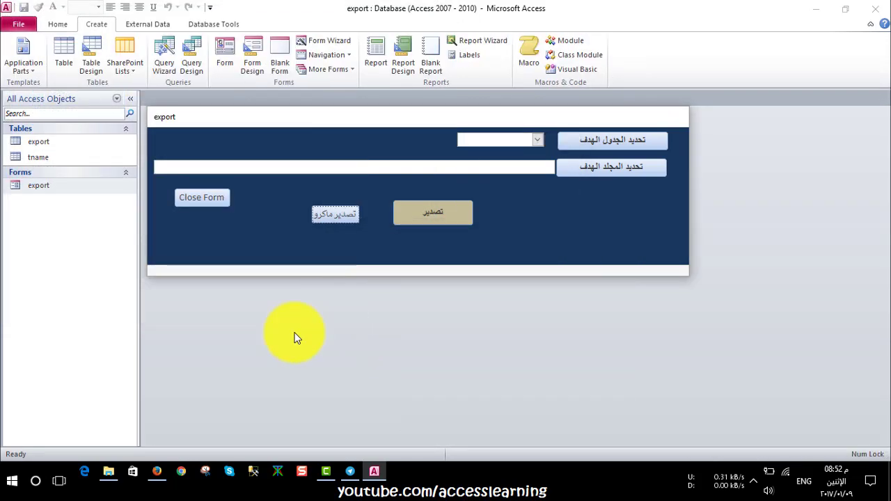
{"action": "left_click", "coordinate": [108, 472]}
Open export2.pdf to check the exported table, close it, and rerun the macro export in Access.
{"action": "left_click", "coordinate": [169, 165]}
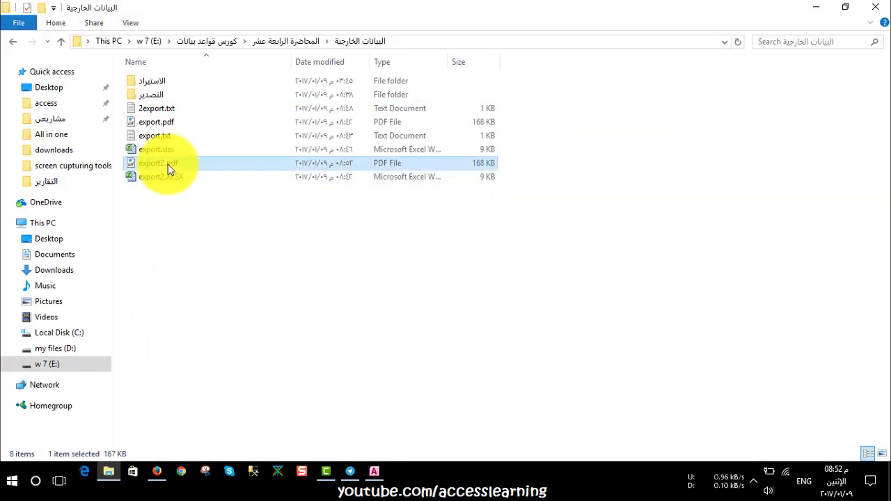
{"action": "double_click", "coordinate": [161, 169]}
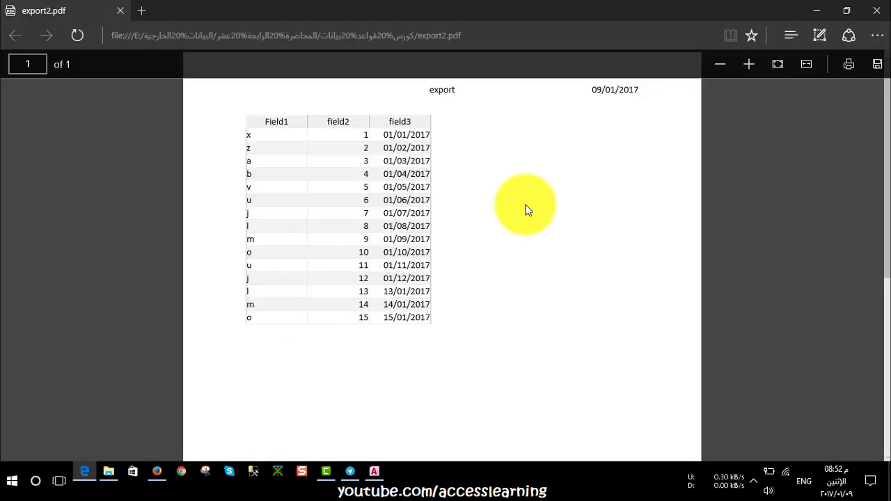
{"action": "left_click", "coordinate": [876, 10]}
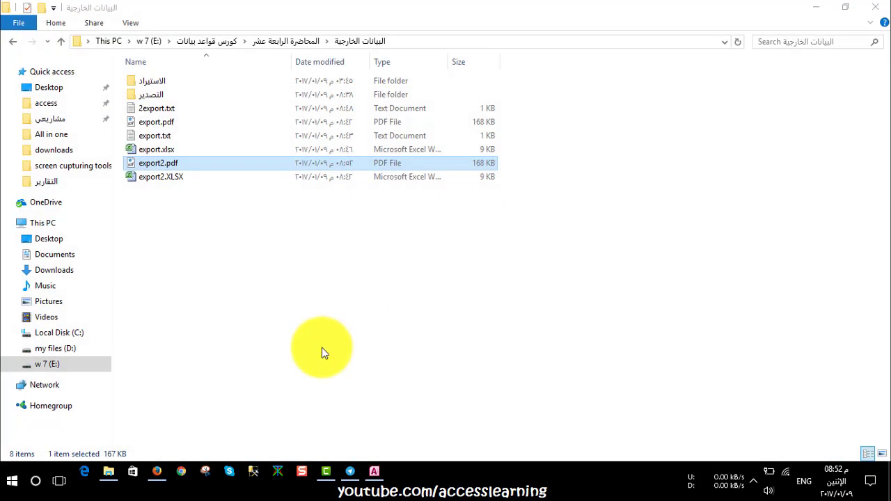
{"action": "left_click", "coordinate": [374, 472]}
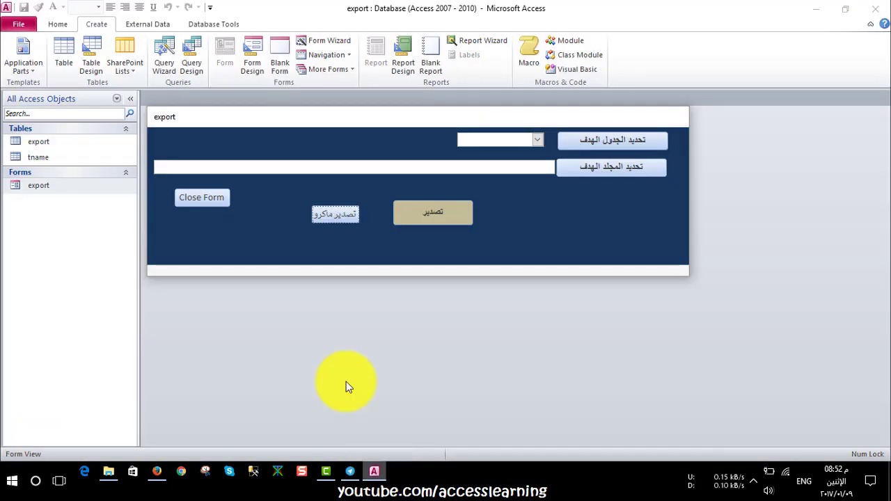
{"action": "left_click", "coordinate": [344, 213]}
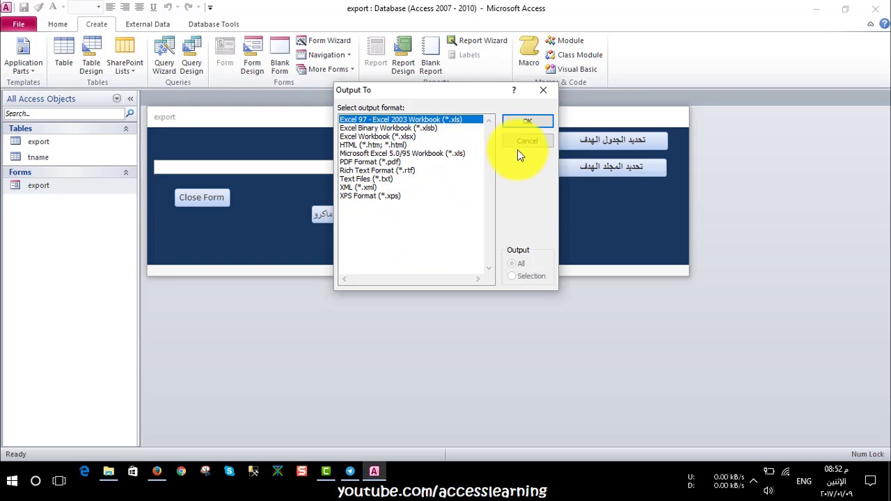
Cancel the Output To prompt and bring up the export form's shortcut menu.
{"action": "left_click", "coordinate": [527, 122]}
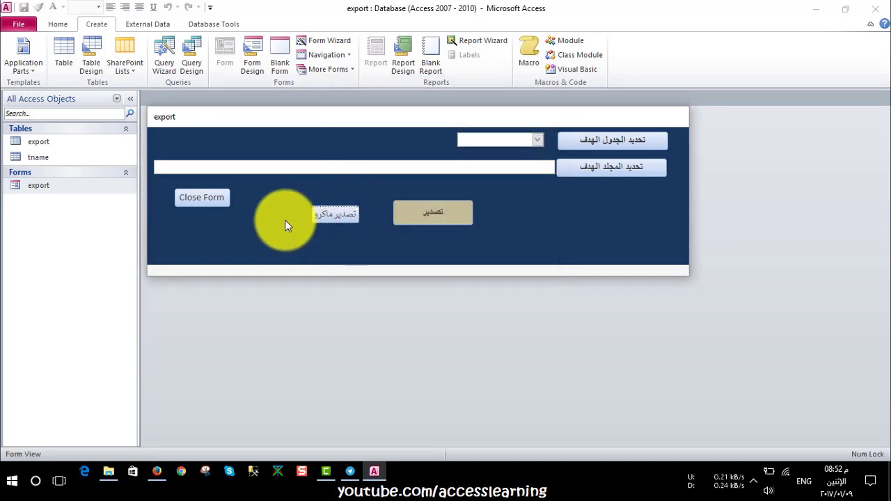
{"action": "left_click", "coordinate": [331, 215]}
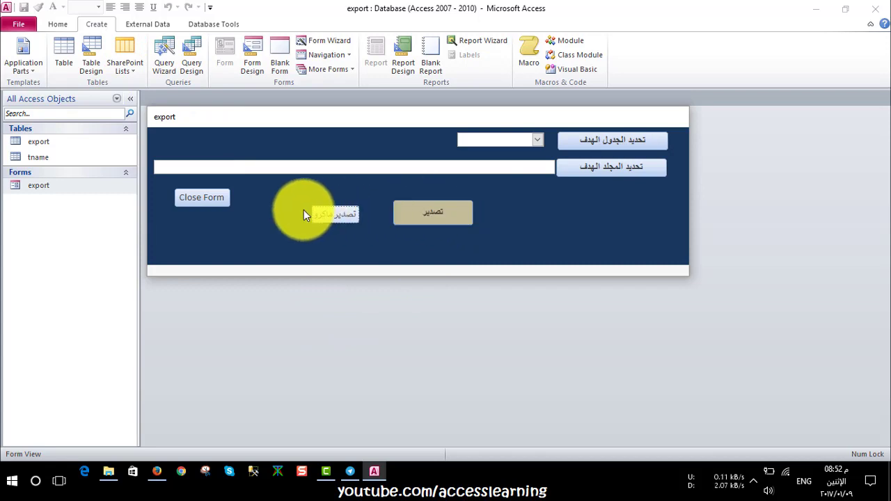
{"action": "right_click", "coordinate": [238, 217]}
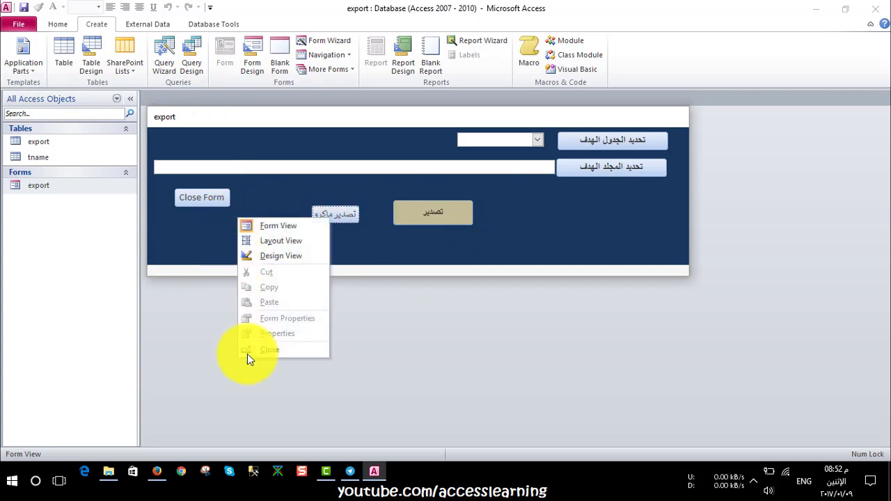
Close the export form and create a new blank form in Design View.
{"action": "left_click", "coordinate": [272, 350]}
{"action": "left_click", "coordinate": [404, 272]}
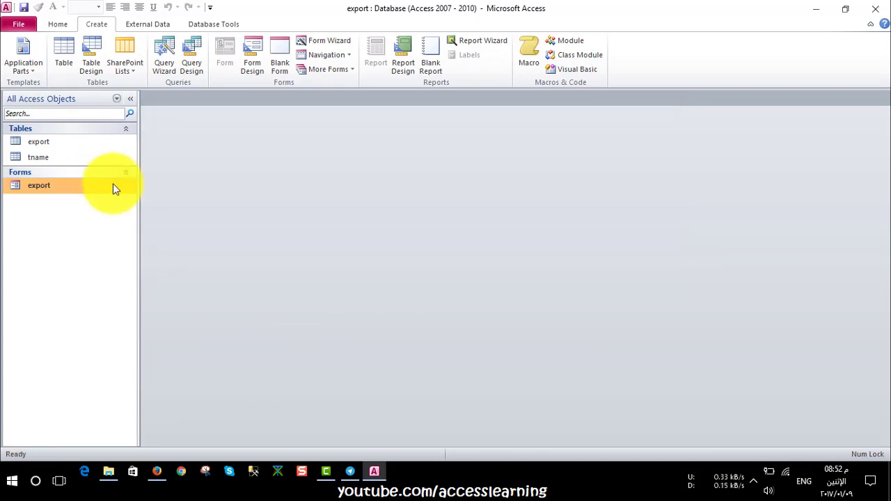
{"action": "left_click", "coordinate": [112, 186]}
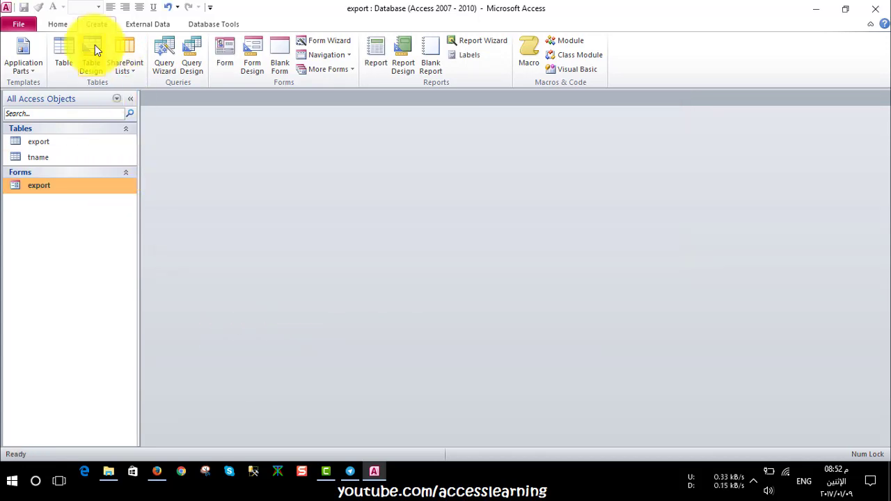
{"action": "left_click", "coordinate": [249, 60]}
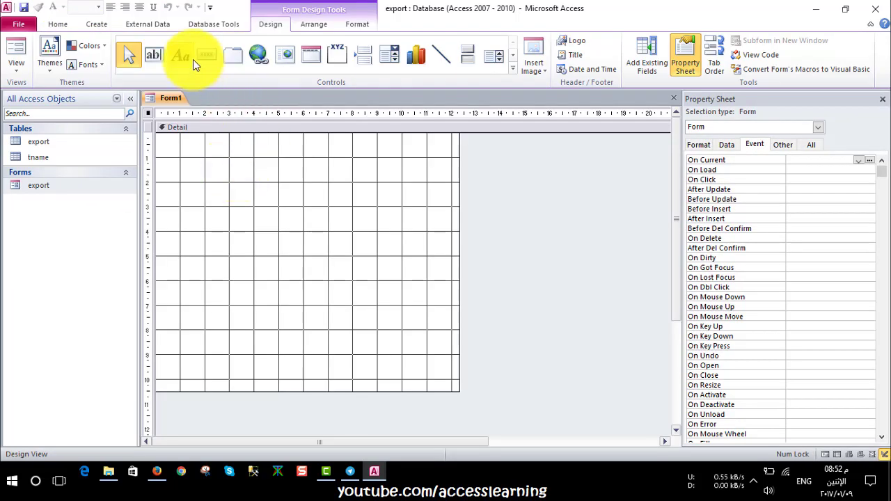
Place an unbound combo box on the form, skipping its setup wizard.
{"action": "left_click", "coordinate": [515, 68]}
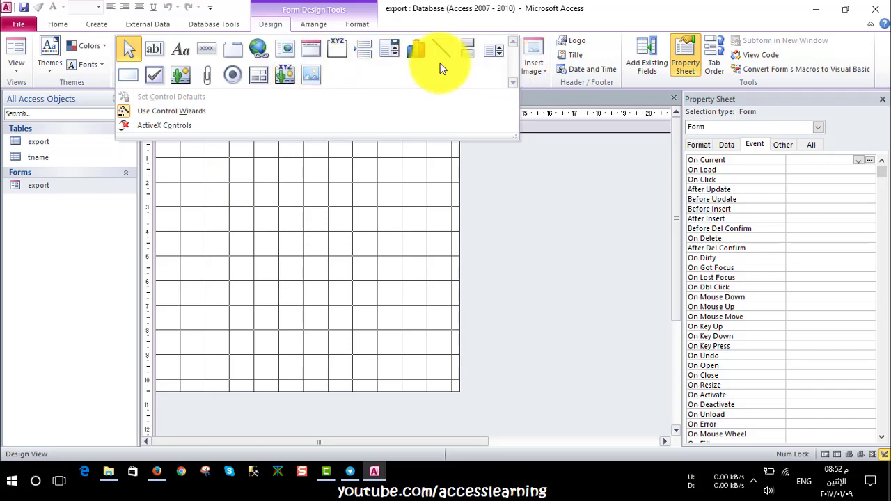
{"action": "left_click", "coordinate": [391, 51]}
{"action": "left_click", "coordinate": [384, 153]}
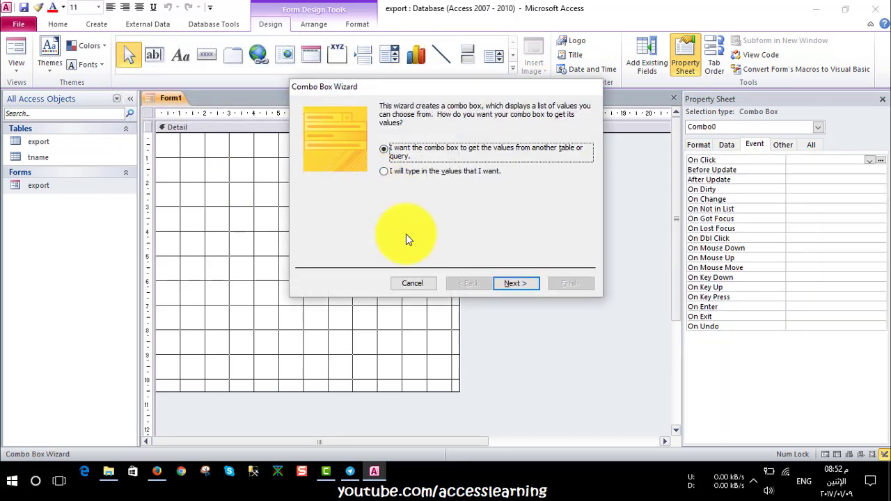
{"action": "left_click", "coordinate": [407, 285]}
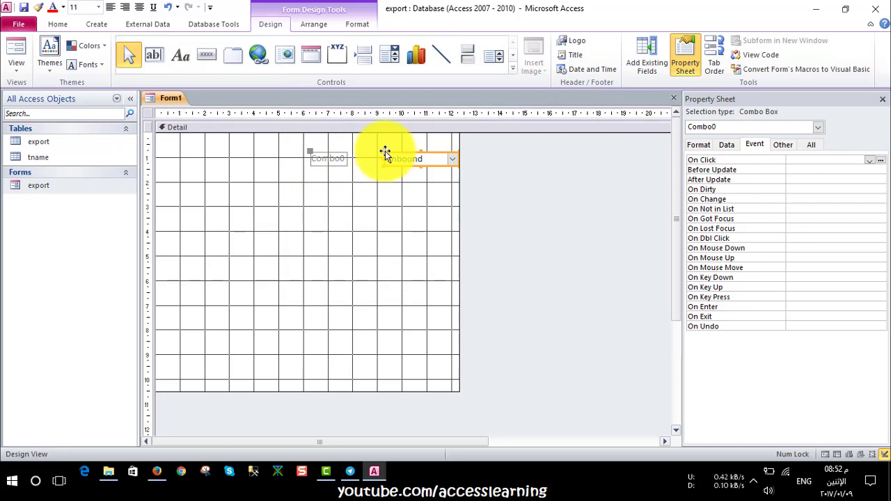
{"action": "left_click_drag", "start_coordinate": [385, 153], "coordinate": [374, 149]}
Relabel the combo box 'pick table' and show its data properties.
{"action": "left_click", "coordinate": [324, 157]}
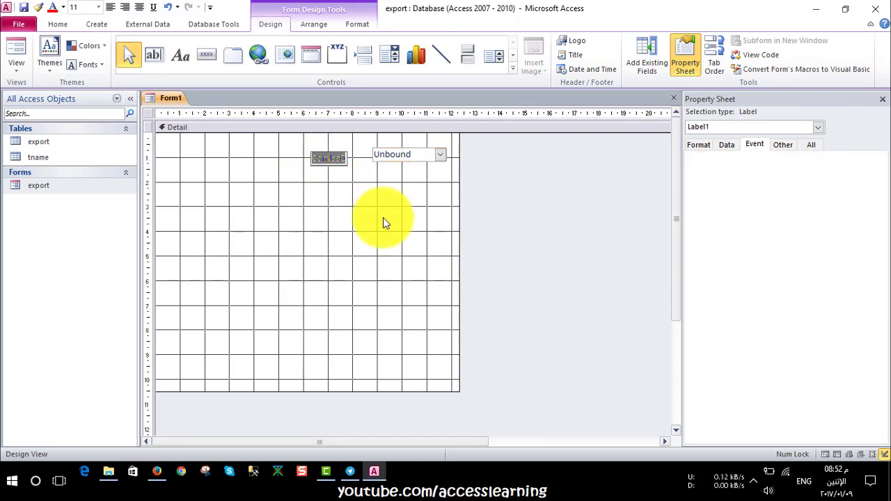
{"action": "type", "text": "pick"}
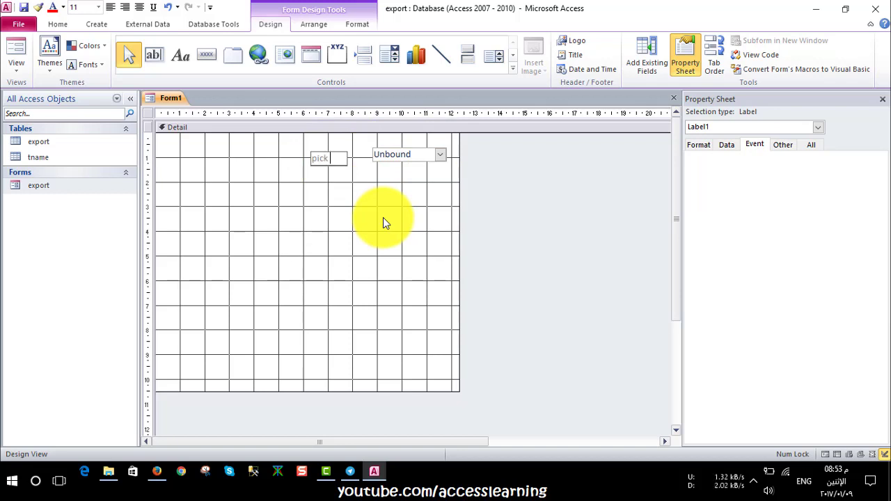
{"action": "type", "text": "table"}
{"action": "left_click", "coordinate": [383, 223]}
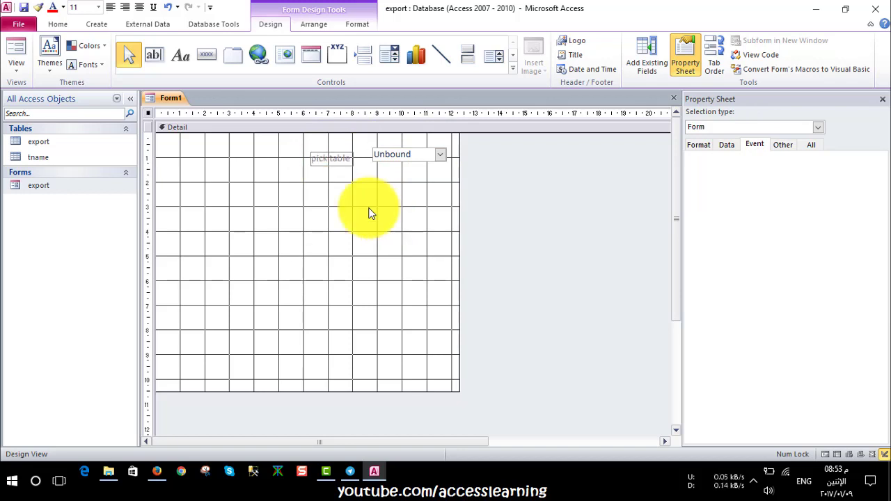
{"action": "left_click", "coordinate": [324, 155]}
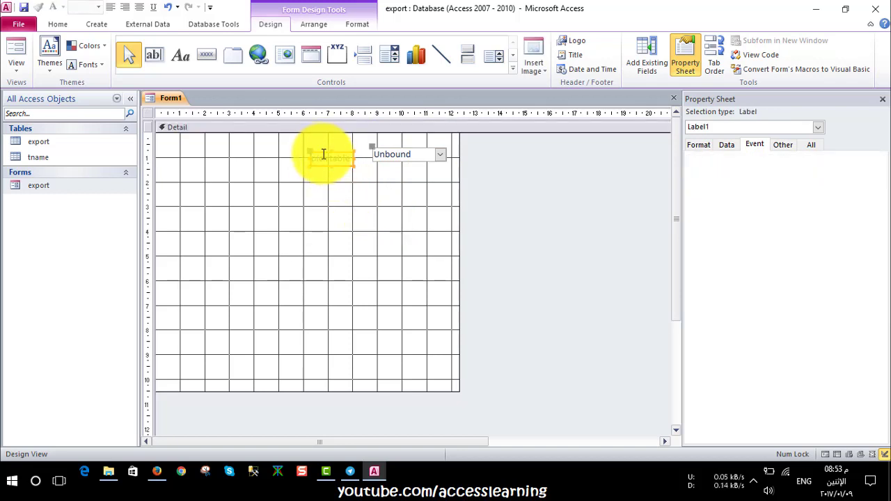
{"action": "left_click", "coordinate": [397, 158]}
{"action": "left_click", "coordinate": [728, 145]}
Set the combo box Row Source to a query on tname's tname7 field and save it.
{"action": "left_click", "coordinate": [868, 170]}
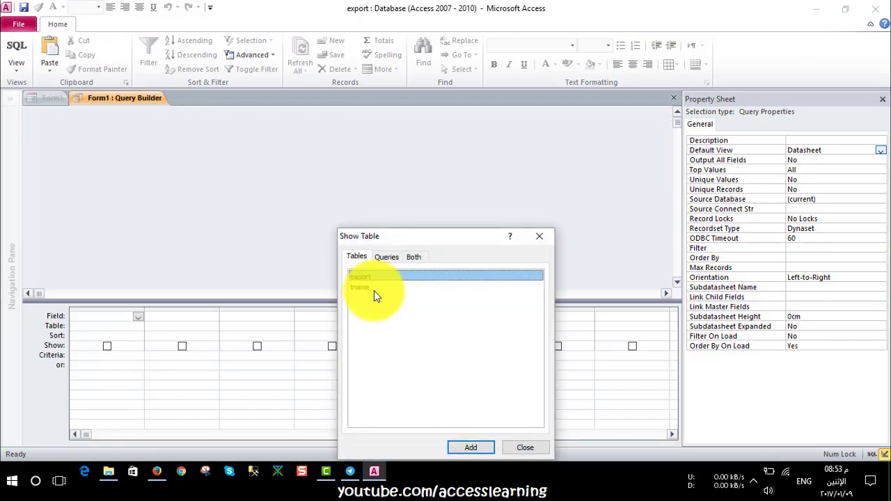
{"action": "left_click", "coordinate": [374, 288]}
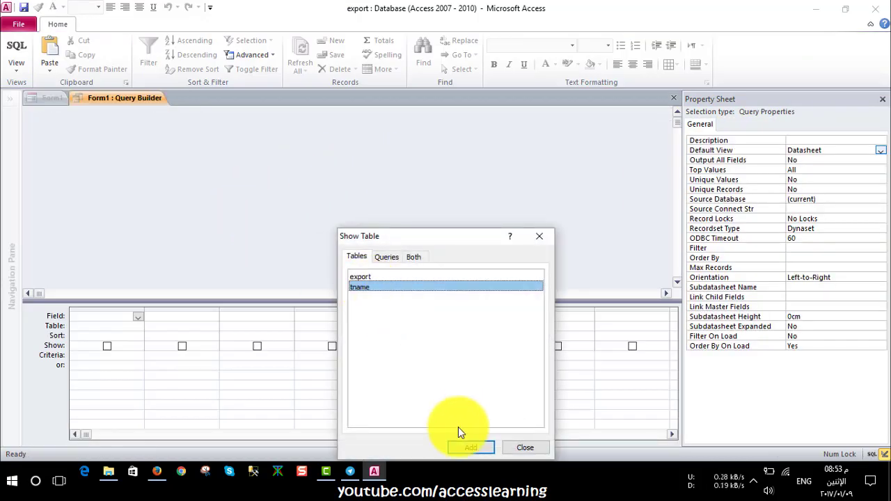
{"action": "left_click", "coordinate": [491, 447]}
{"action": "key", "text": "Escape"}
{"action": "double_click", "coordinate": [91, 148]}
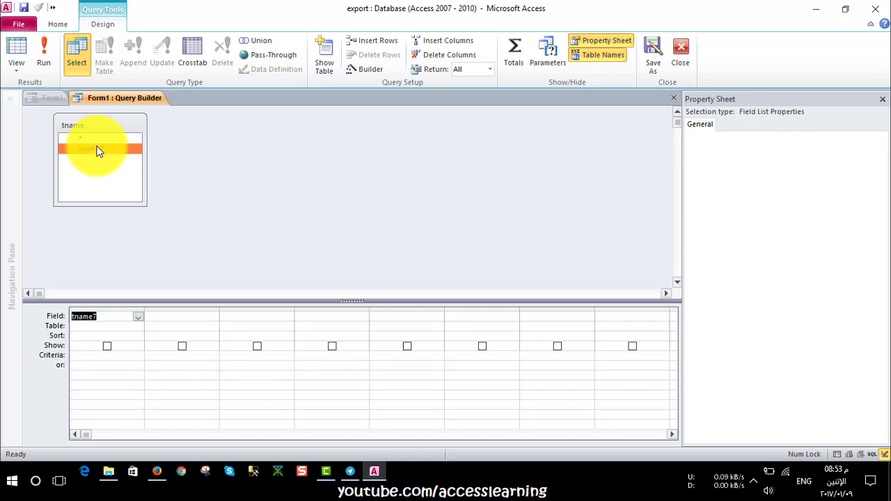
{"action": "left_click", "coordinate": [43, 57]}
{"action": "left_click", "coordinate": [17, 52]}
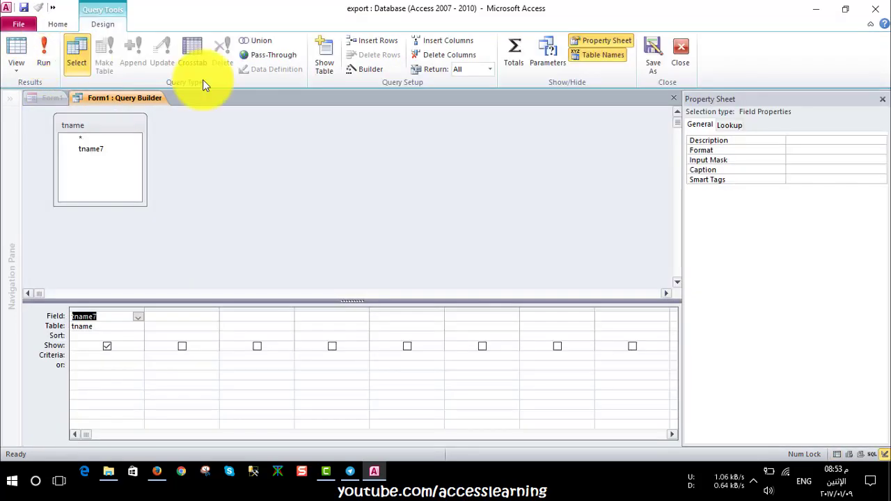
{"action": "left_click", "coordinate": [674, 51]}
{"action": "left_click", "coordinate": [398, 278]}
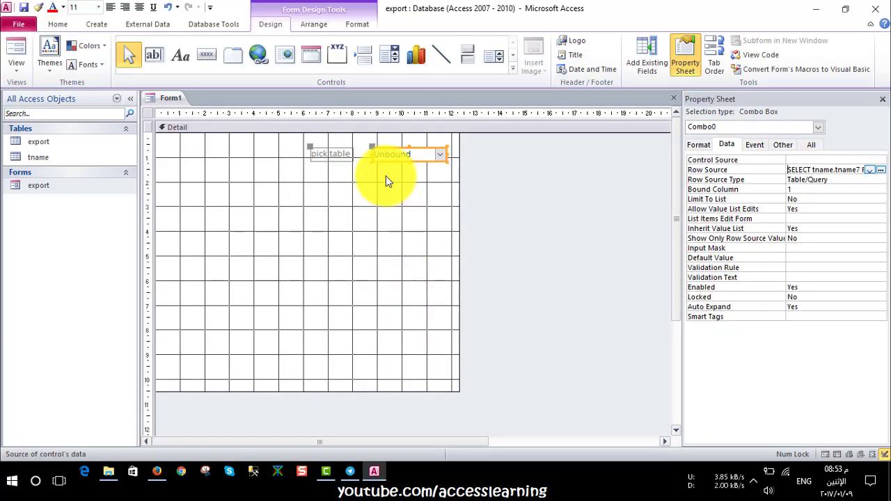
Move the pick table label and combo box together to the left.
{"action": "left_click", "coordinate": [757, 146]}
{"action": "type", "text": "tableName"}
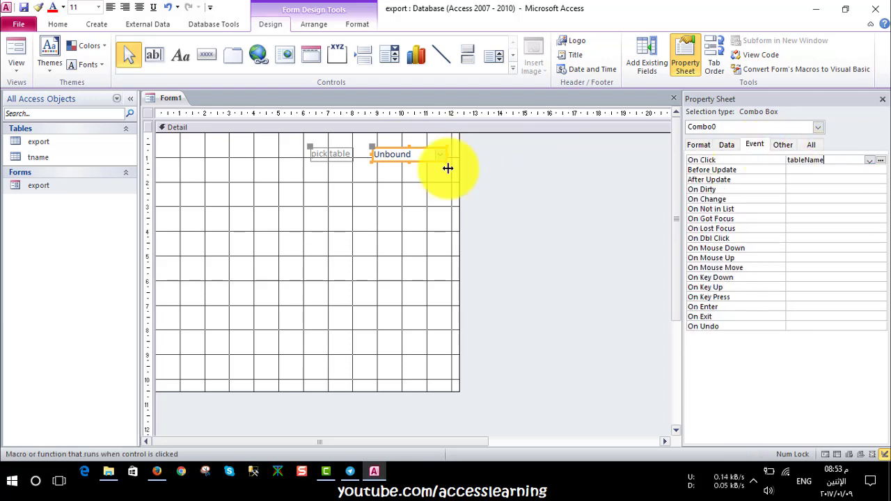
{"action": "left_click", "coordinate": [354, 175]}
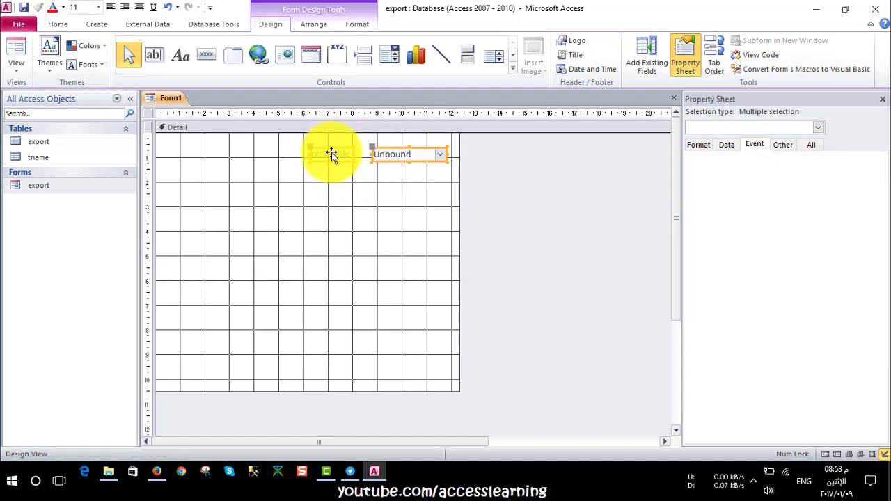
{"action": "left_click_drag", "start_coordinate": [331, 153], "coordinate": [255, 156]}
{"action": "left_click", "coordinate": [318, 189]}
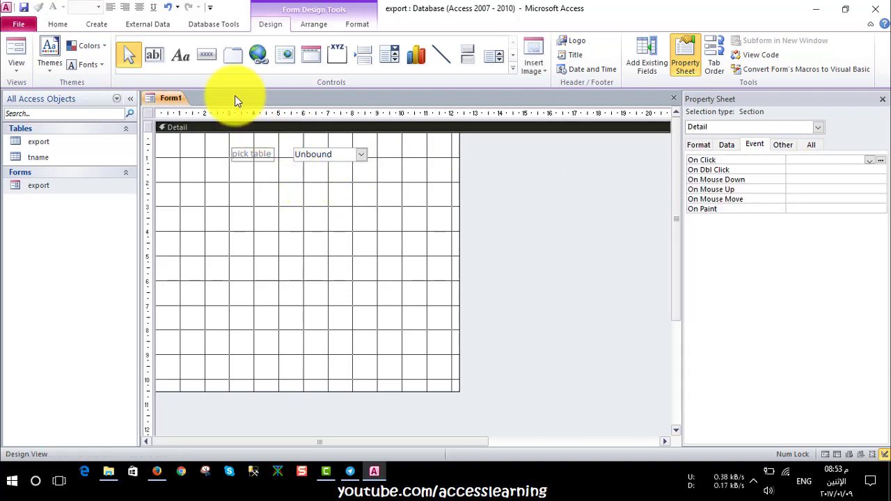
Add a wide text box below the pick table combo box.
{"action": "left_click", "coordinate": [153, 55]}
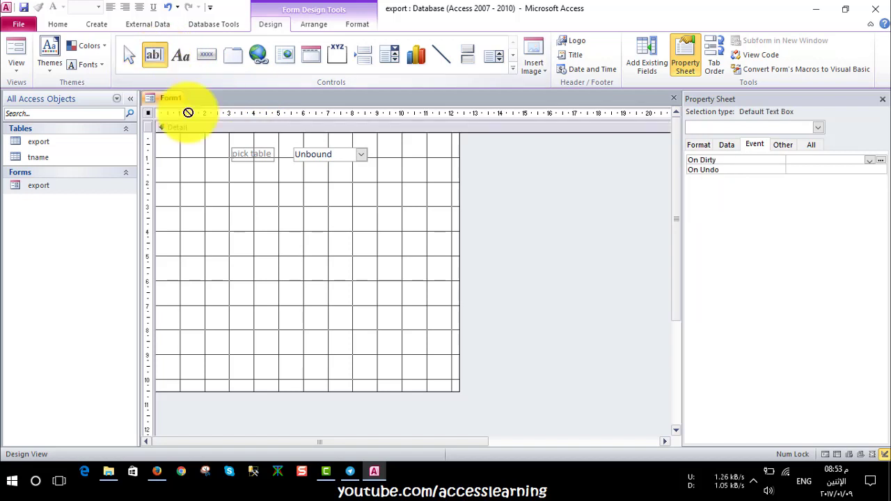
{"action": "left_click", "coordinate": [261, 177]}
{"action": "left_click_drag", "start_coordinate": [339, 183], "coordinate": [458, 182]}
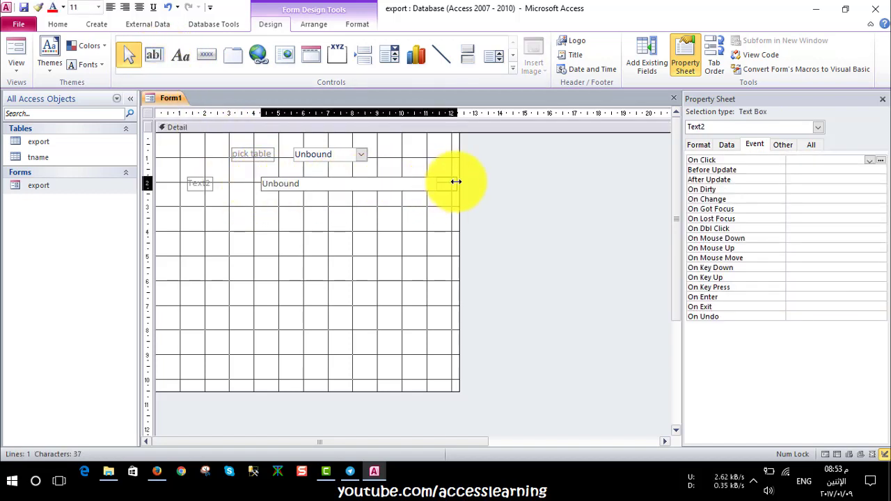
{"action": "left_click_drag", "start_coordinate": [250, 183], "coordinate": [238, 183]}
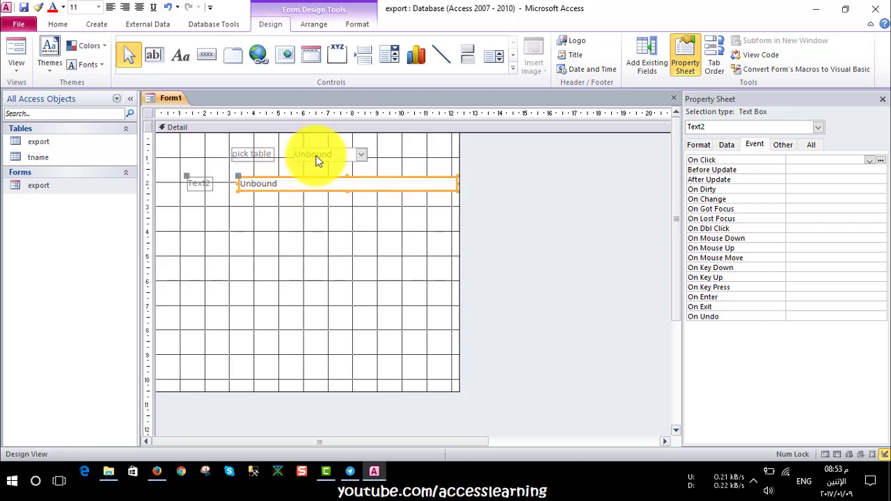
Change the text box's label to 'your path'.
{"action": "left_click", "coordinate": [200, 183]}
{"action": "left_click", "coordinate": [198, 182]}
{"action": "double_click", "coordinate": [198, 182]}
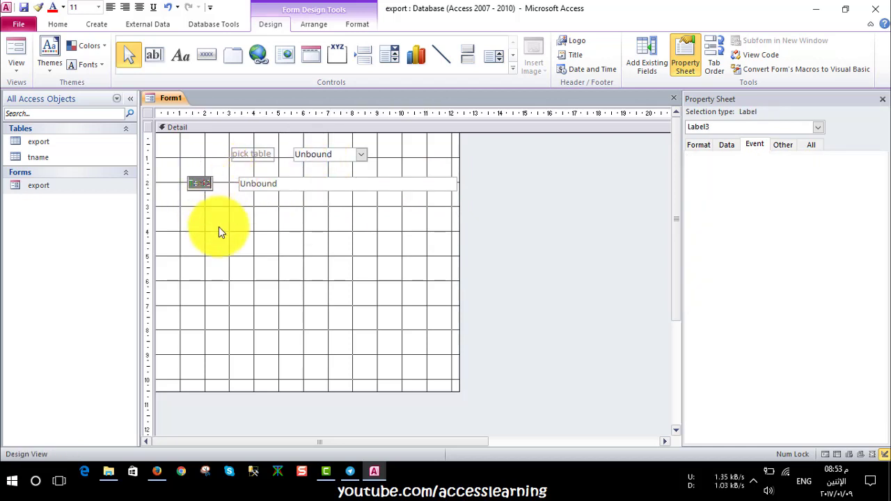
{"action": "type", "text": "your"}
{"action": "type", "text": " path"}
{"action": "left_click", "coordinate": [219, 226]}
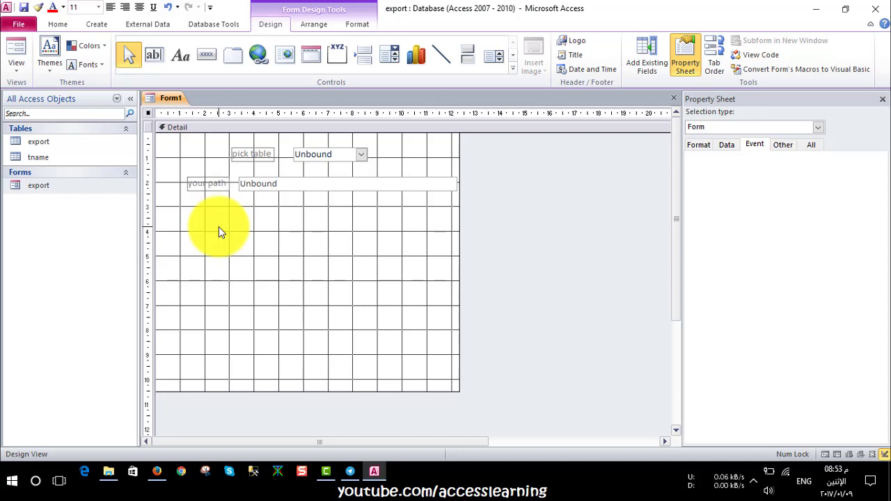
{"action": "left_click", "coordinate": [219, 227]}
{"action": "left_click", "coordinate": [212, 183]}
Name the text box 'path' in the Property Sheet's Other tab.
{"action": "left_click", "coordinate": [273, 186]}
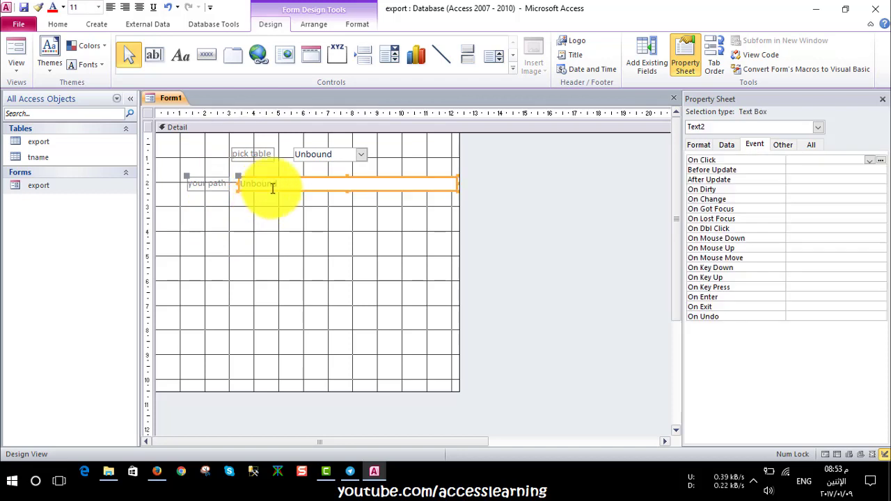
{"action": "left_click", "coordinate": [785, 145]}
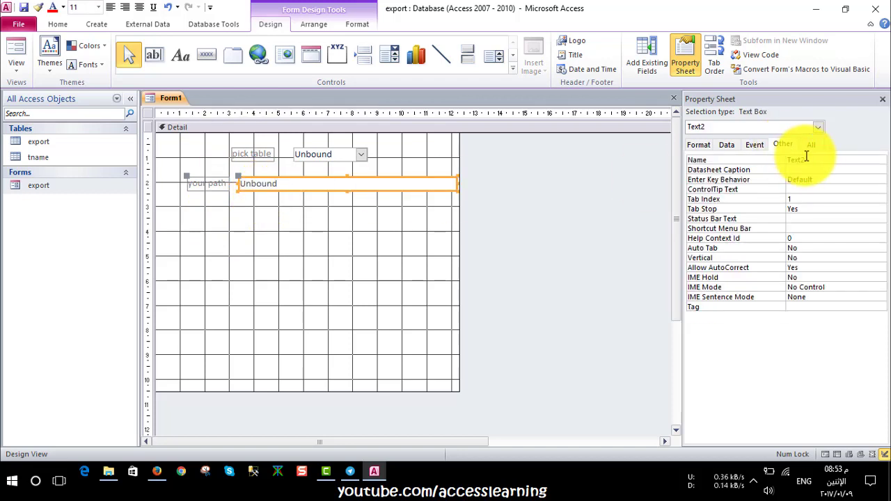
{"action": "type", "text": "path"}
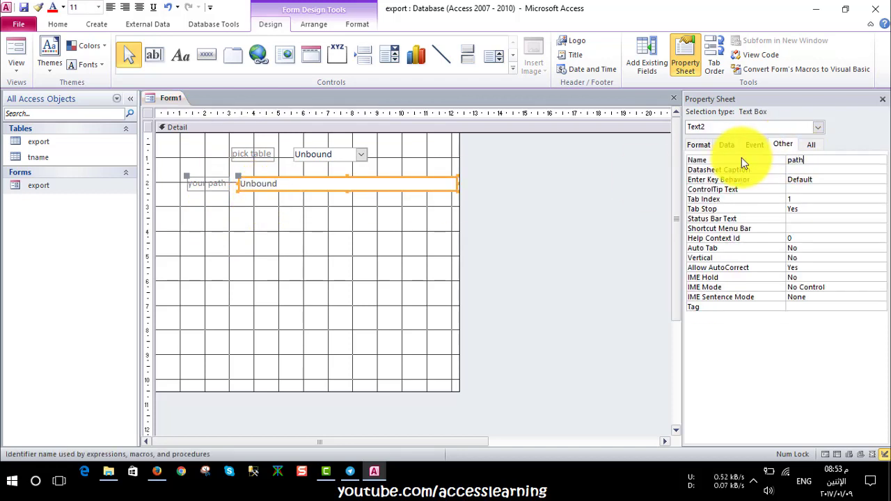
{"action": "left_click", "coordinate": [354, 211]}
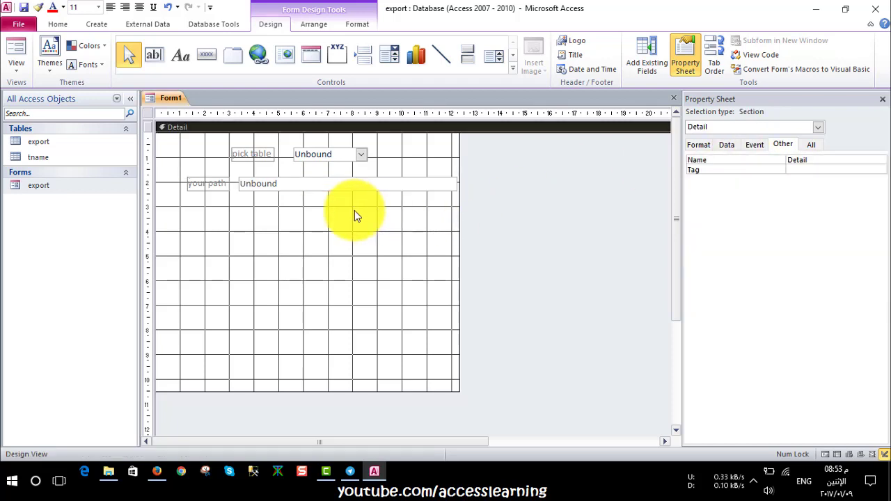
{"action": "left_click", "coordinate": [206, 54]}
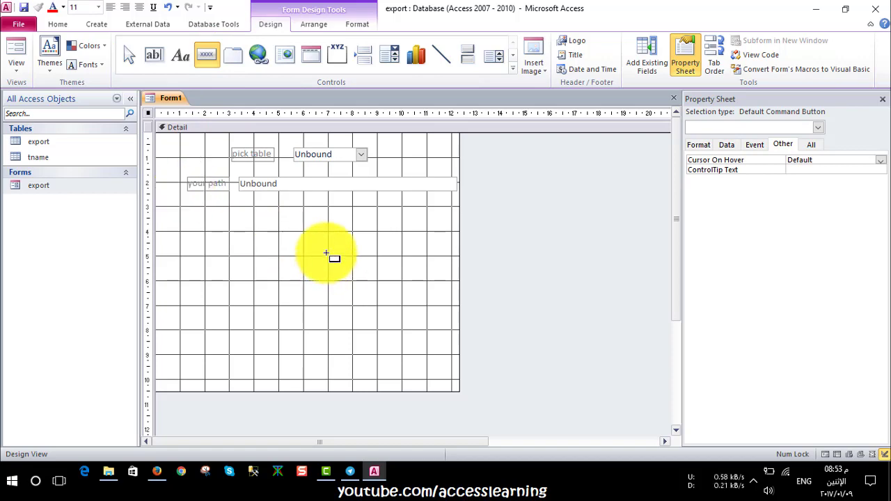
Draw a command button without the wizard and caption it 'export'.
{"action": "left_click", "coordinate": [353, 250]}
{"action": "left_click", "coordinate": [395, 279]}
{"action": "type", "text": "export"}
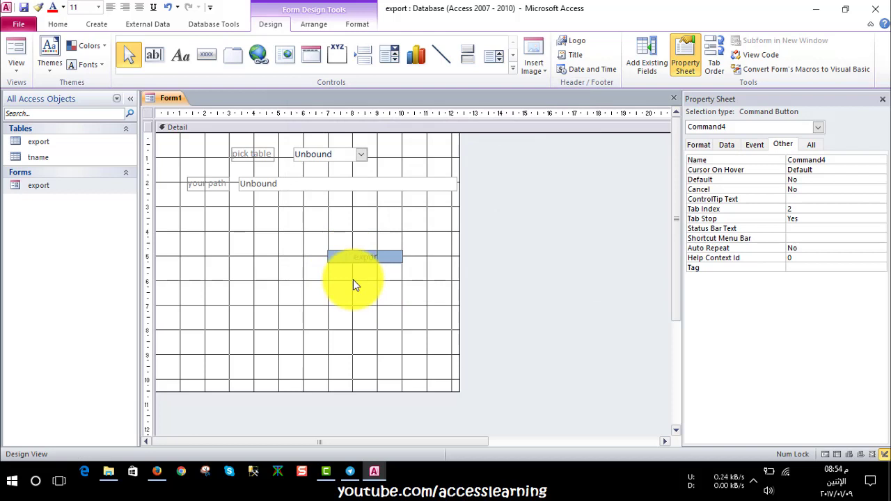
{"action": "left_click", "coordinate": [353, 280]}
Move the export button just below the path box and save the form.
{"action": "left_click", "coordinate": [349, 253]}
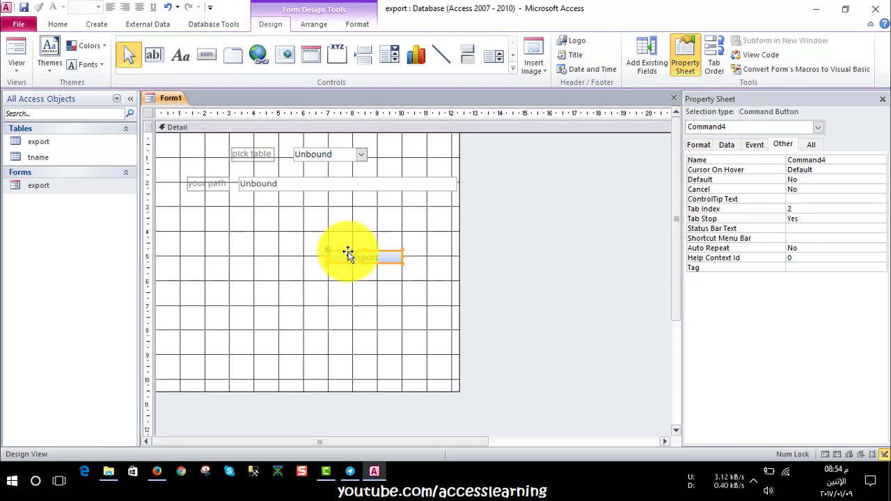
{"action": "left_click", "coordinate": [328, 246]}
{"action": "left_click", "coordinate": [335, 255]}
{"action": "left_click_drag", "start_coordinate": [334, 255], "coordinate": [280, 243]}
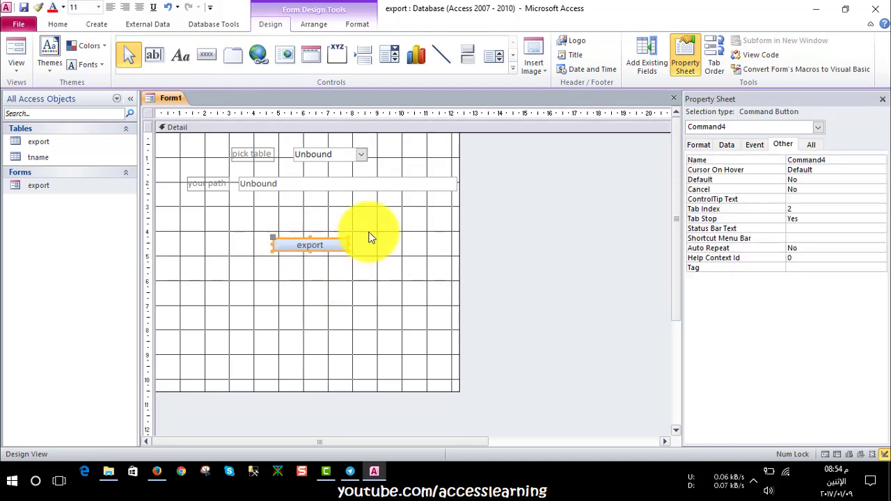
{"action": "left_click", "coordinate": [370, 234]}
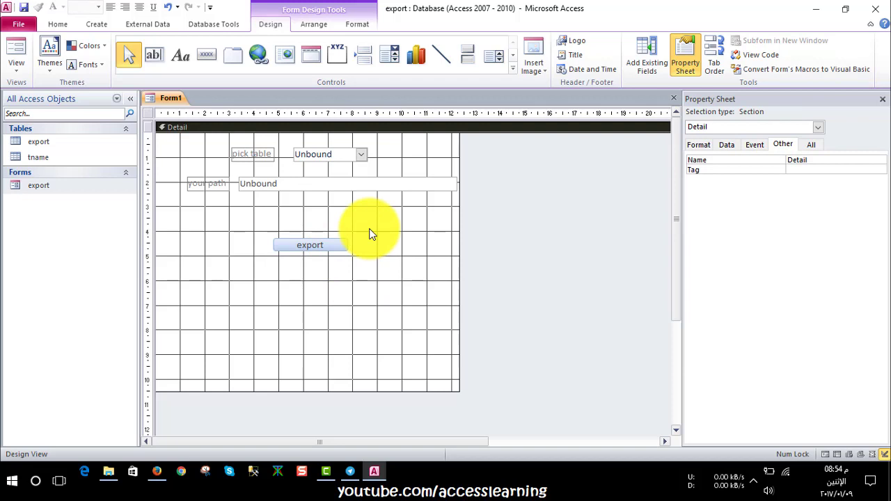
{"action": "left_click", "coordinate": [24, 8]}
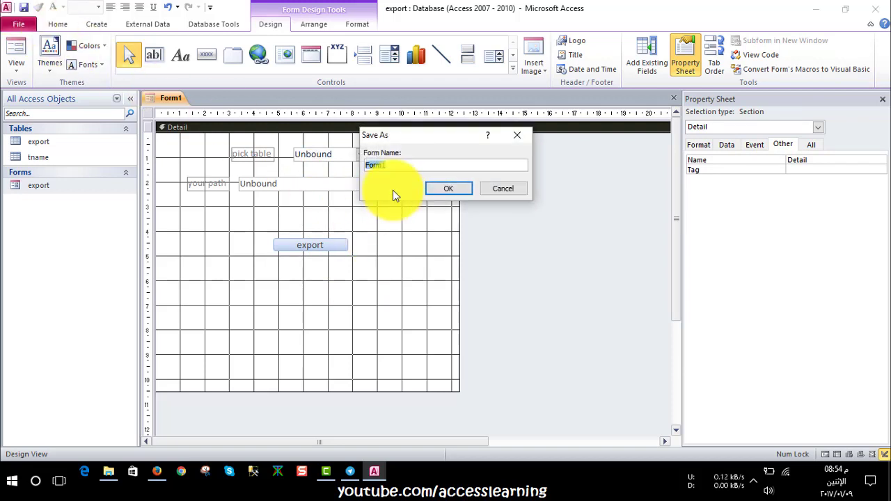
Save the form as vbaExport and set its Record Selectors and Navigation Buttons to No.
{"action": "type", "text": "vbaExport"}
{"action": "key", "text": "Return"}
{"action": "left_click", "coordinate": [669, 200]}
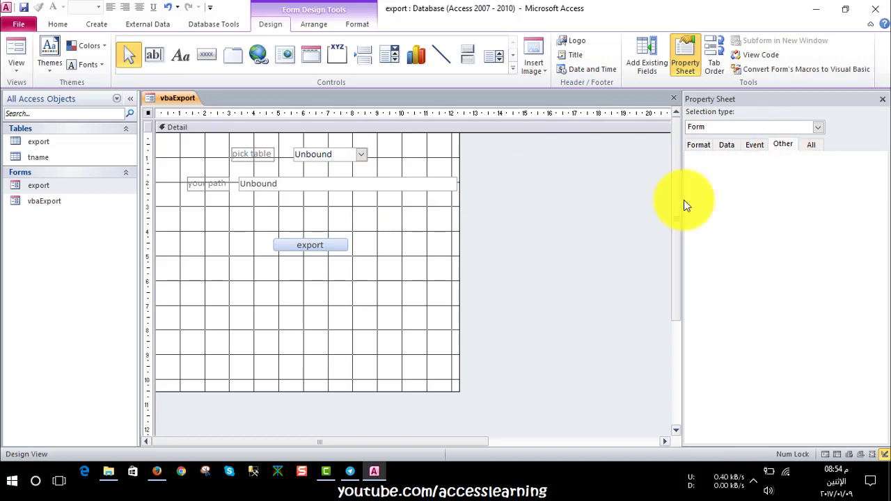
{"action": "left_click", "coordinate": [796, 161]}
{"action": "left_click", "coordinate": [708, 144]}
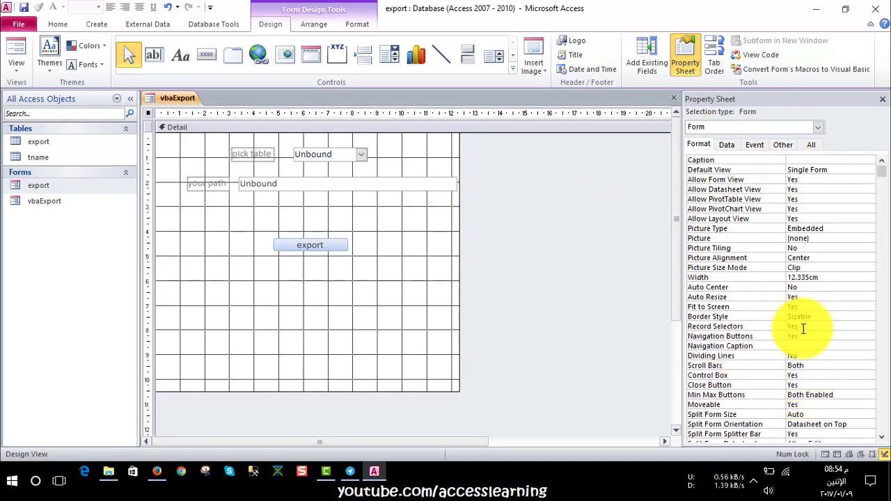
{"action": "double_click", "coordinate": [796, 326]}
{"action": "double_click", "coordinate": [800, 336]}
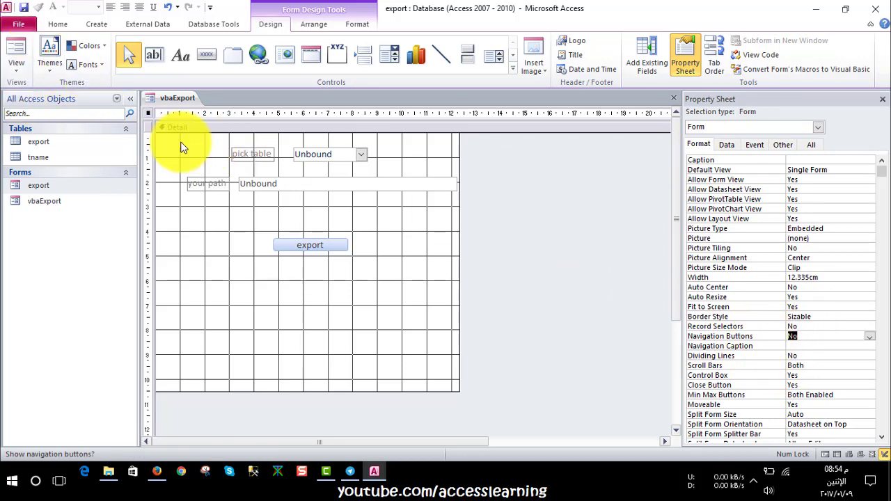
{"action": "left_click", "coordinate": [252, 152]}
Make the pick table label centred, bold, 14 pt dark blue on light green, and widen it.
{"action": "scroll", "coordinate": [233, 72], "scroll_direction": "down", "scroll_amount": 2}
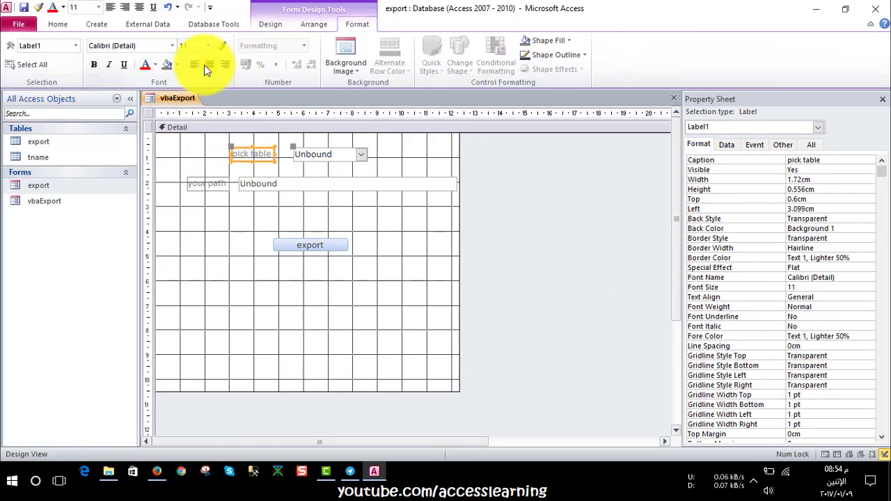
{"action": "left_click", "coordinate": [208, 64]}
{"action": "left_click", "coordinate": [155, 64]}
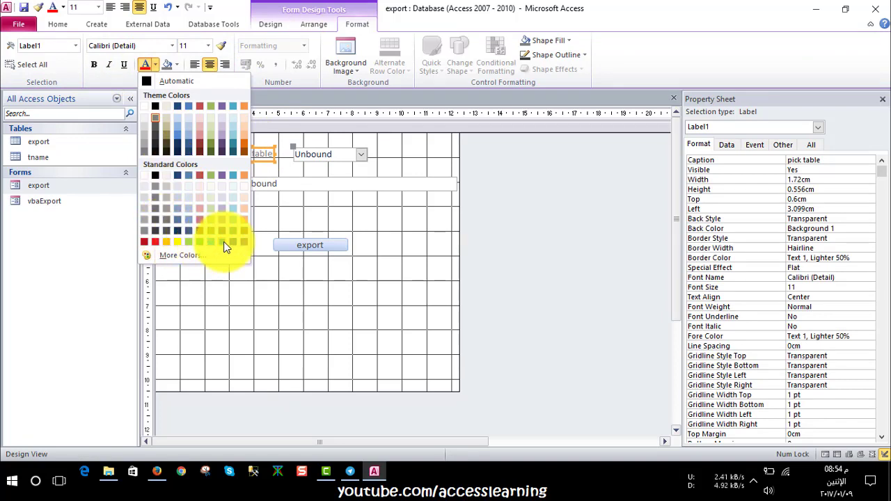
{"action": "left_click", "coordinate": [223, 242]}
{"action": "left_click", "coordinate": [177, 65]}
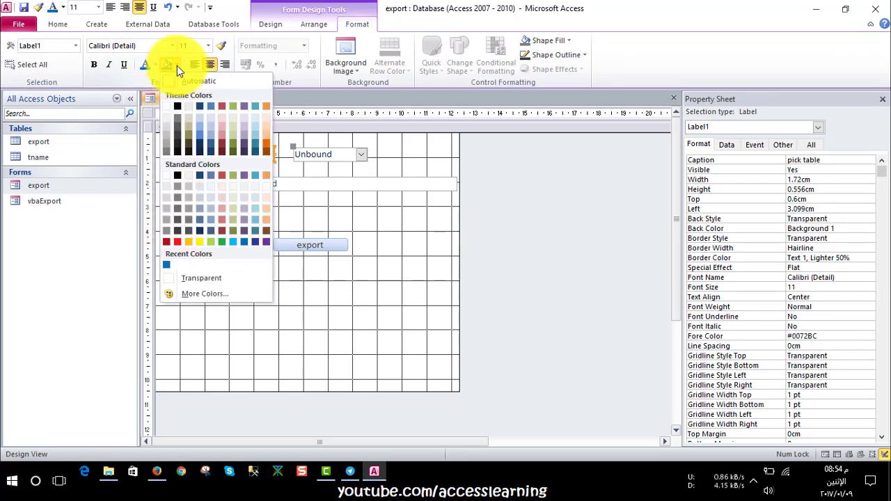
{"action": "left_click", "coordinate": [214, 243]}
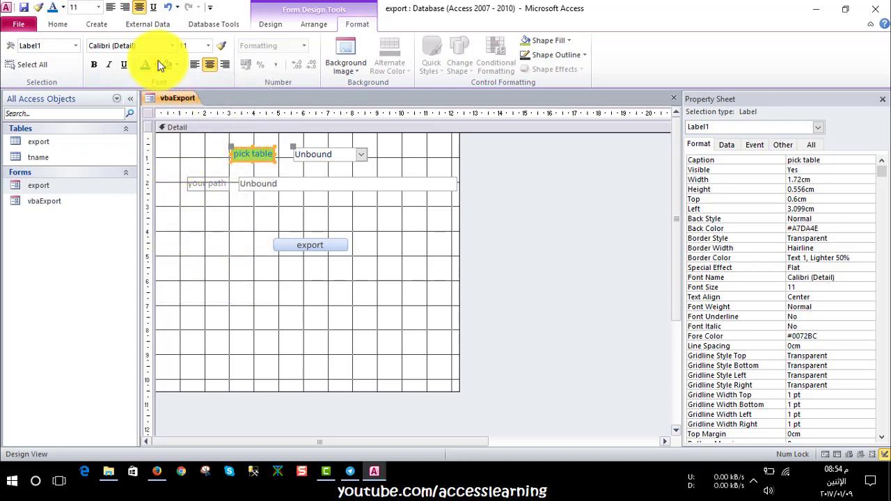
{"action": "left_click", "coordinate": [155, 65]}
{"action": "left_click", "coordinate": [224, 232]}
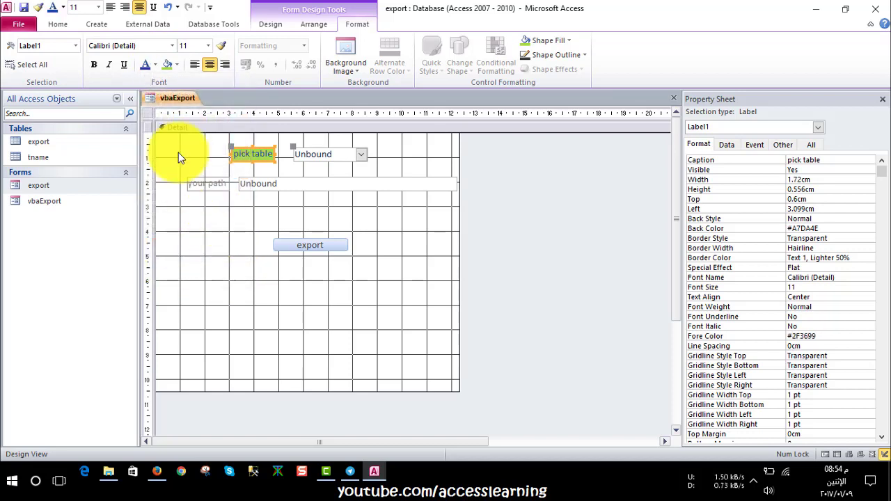
{"action": "left_click", "coordinate": [95, 65]}
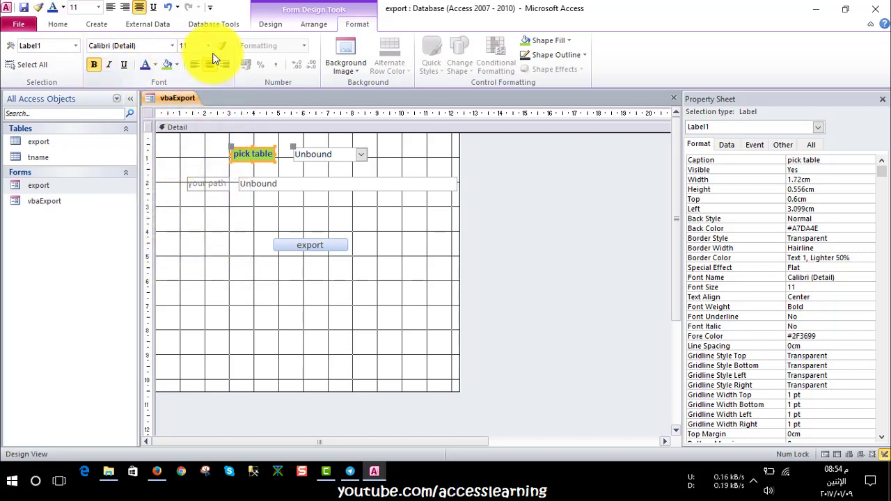
{"action": "left_click", "coordinate": [208, 46]}
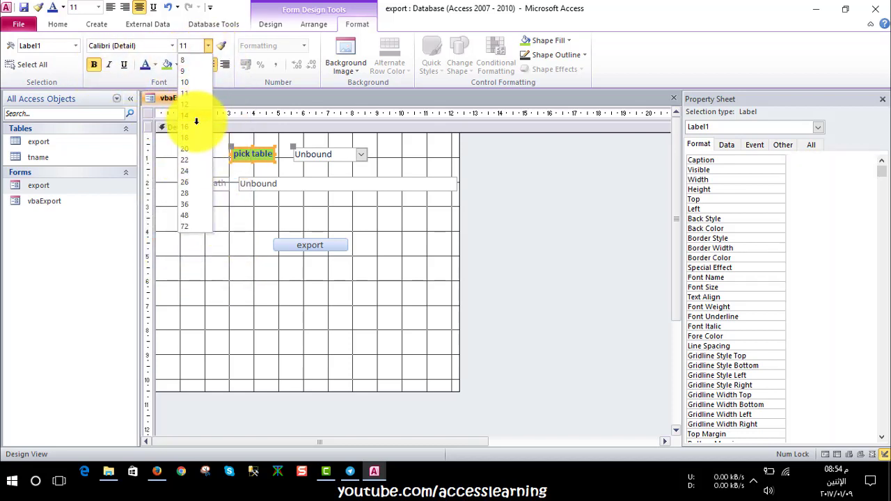
{"action": "left_click", "coordinate": [186, 116]}
{"action": "left_click_drag", "start_coordinate": [230, 154], "coordinate": [202, 154]}
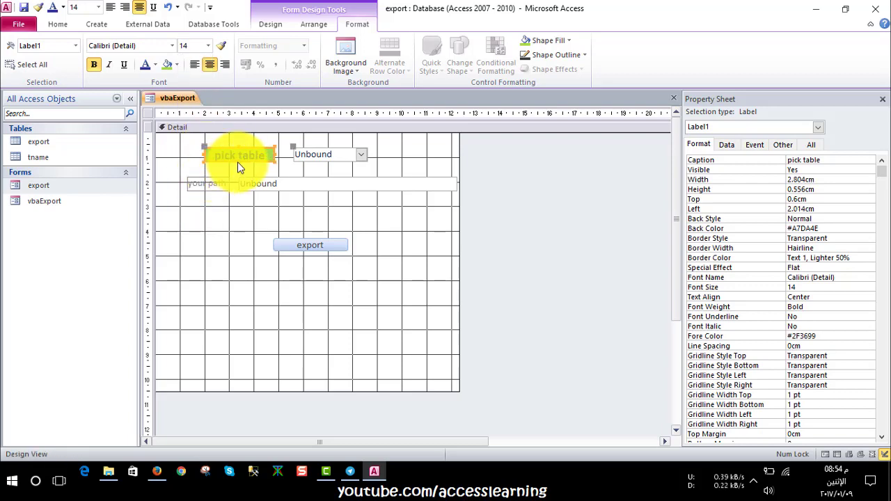
Move the combo box against the label, widen it, and make its text centred, bold and black.
{"action": "left_click", "coordinate": [320, 156], "text": "shift"}
{"action": "left_click", "coordinate": [320, 156]}
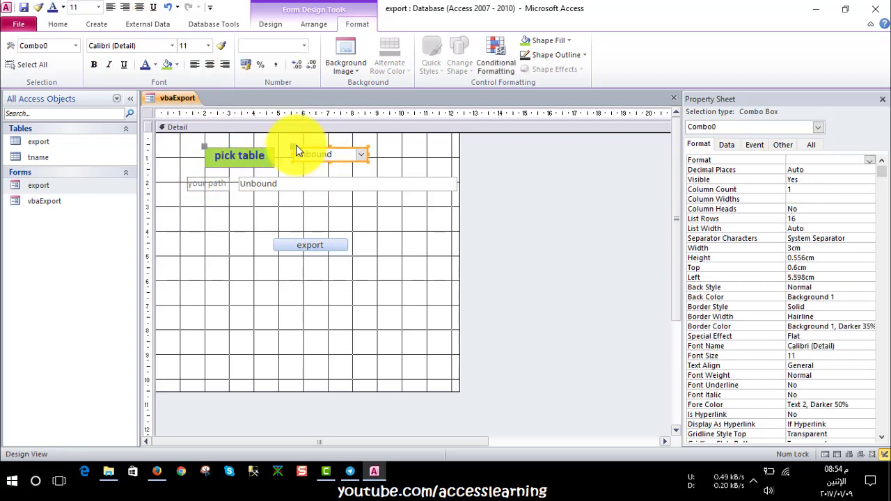
{"action": "left_click_drag", "start_coordinate": [295, 150], "coordinate": [284, 151]}
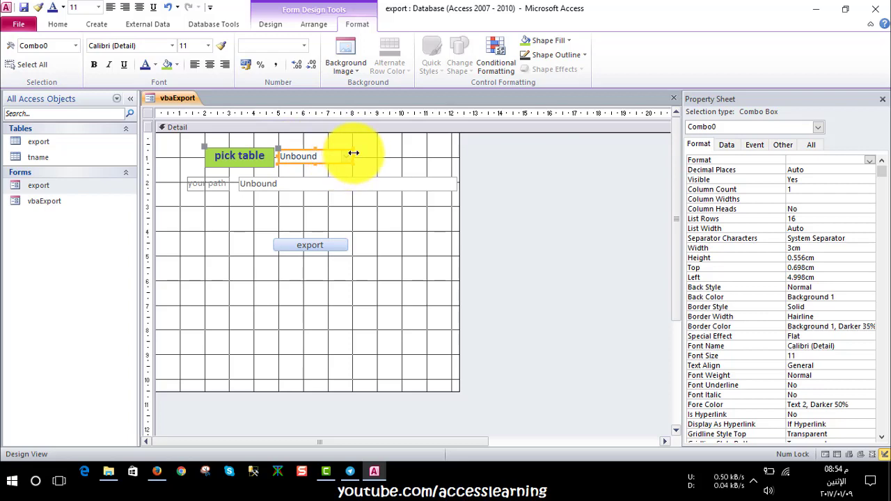
{"action": "left_click", "coordinate": [354, 154]}
{"action": "left_click", "coordinate": [349, 155]}
{"action": "left_click_drag", "start_coordinate": [351, 156], "coordinate": [362, 156]}
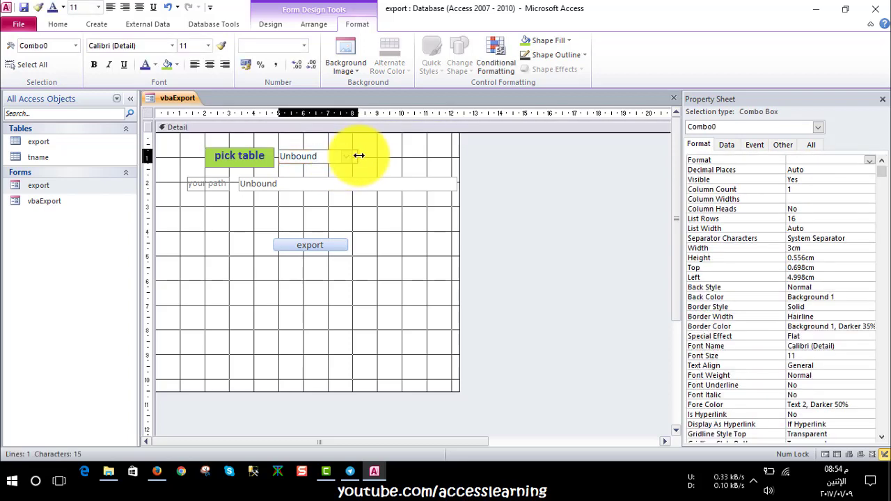
{"action": "left_click", "coordinate": [210, 64]}
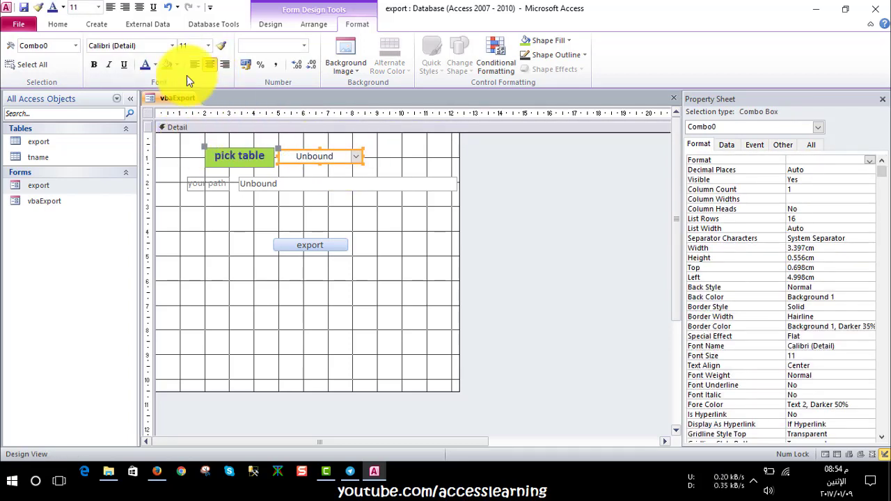
{"action": "left_click", "coordinate": [94, 64]}
{"action": "left_click", "coordinate": [155, 65]}
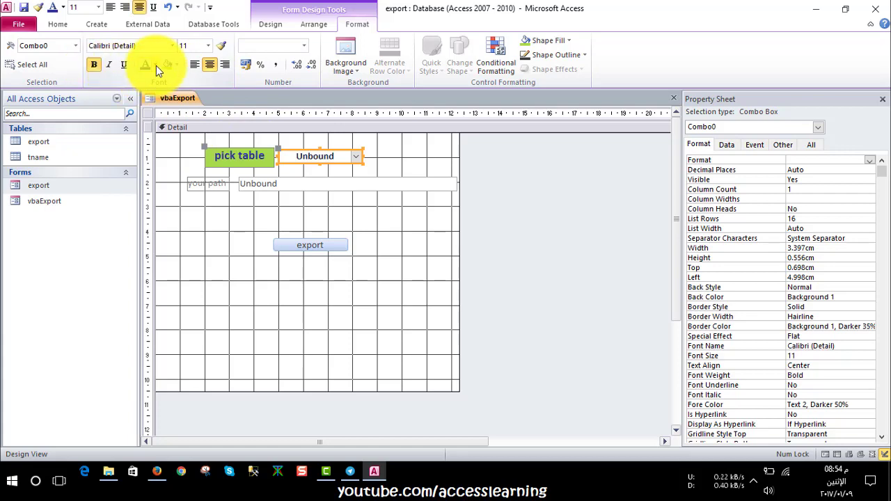
{"action": "left_click", "coordinate": [155, 106]}
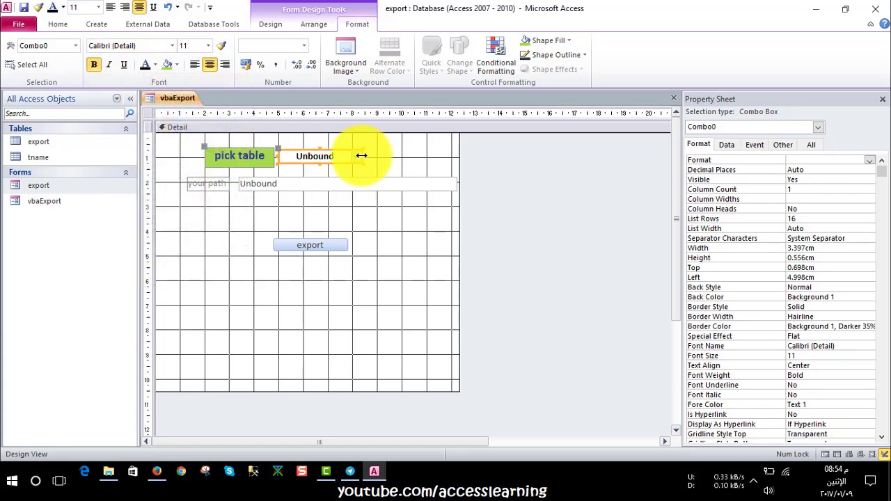
{"action": "left_click", "coordinate": [237, 205]}
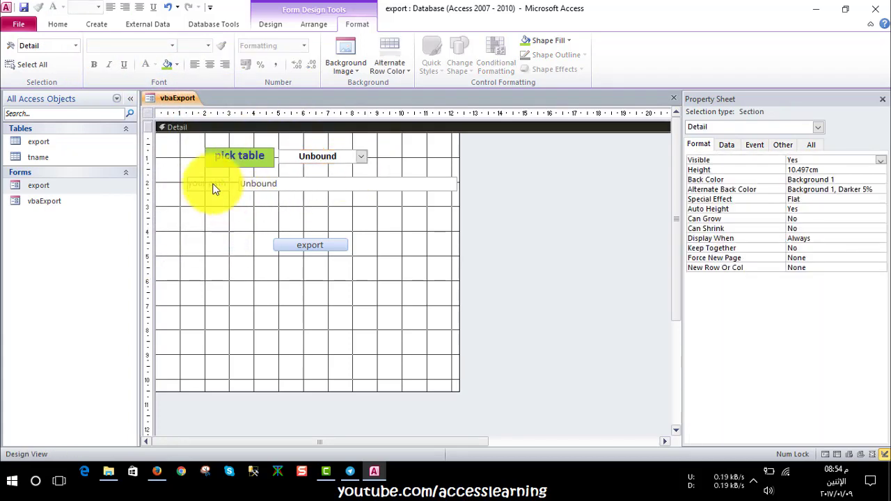
Copy the pick table label formatting to the your path label and widen it leftward.
{"action": "left_click", "coordinate": [216, 160]}
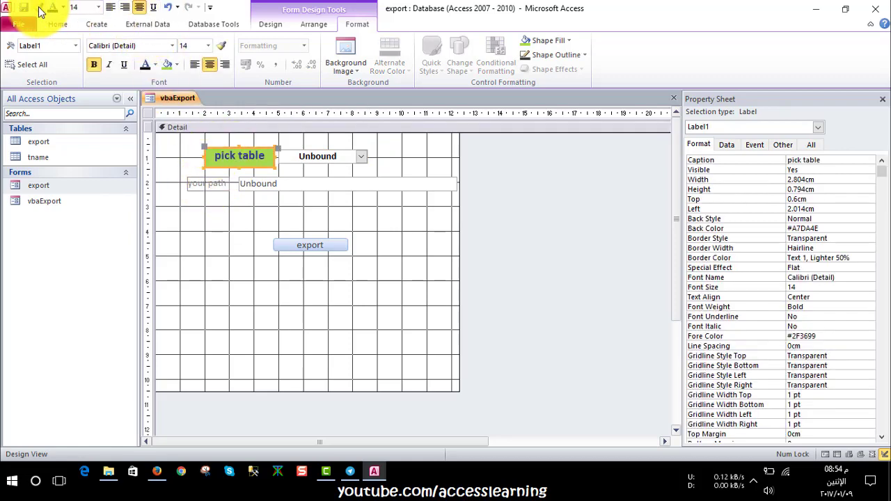
{"action": "left_click", "coordinate": [195, 184]}
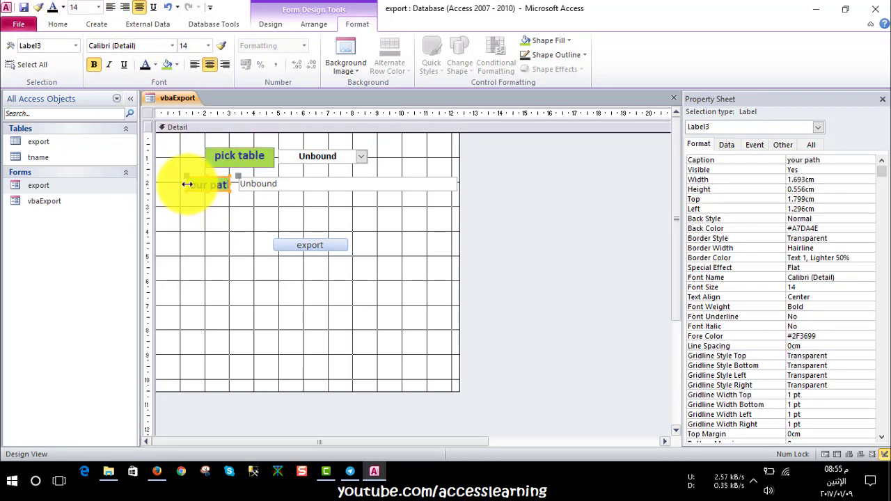
{"action": "left_click_drag", "start_coordinate": [187, 184], "coordinate": [169, 184]}
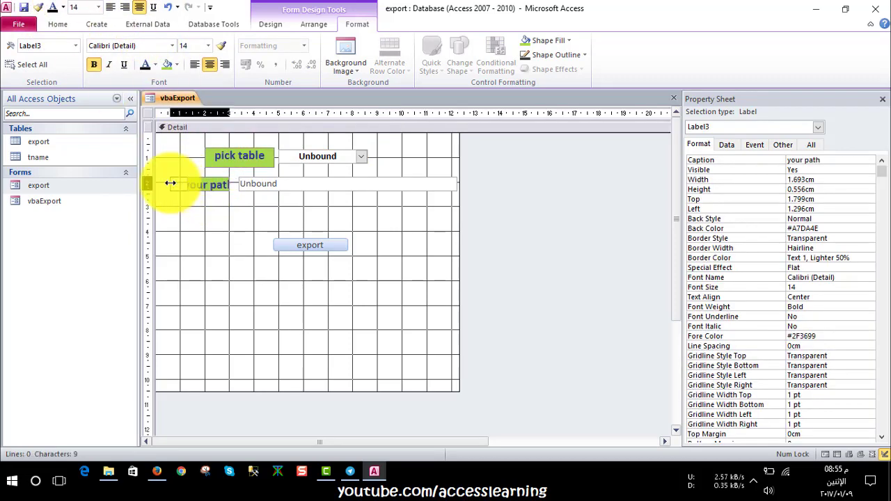
{"action": "left_click", "coordinate": [204, 202]}
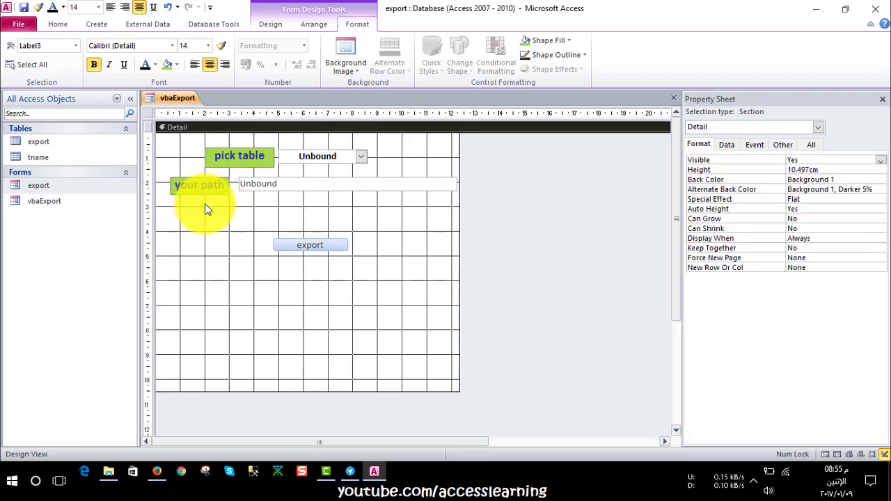
Narrow the path box, shift the your path label, and set the box text to Text 1 colour.
{"action": "left_click", "coordinate": [260, 189]}
{"action": "left_click_drag", "start_coordinate": [238, 185], "coordinate": [276, 192]}
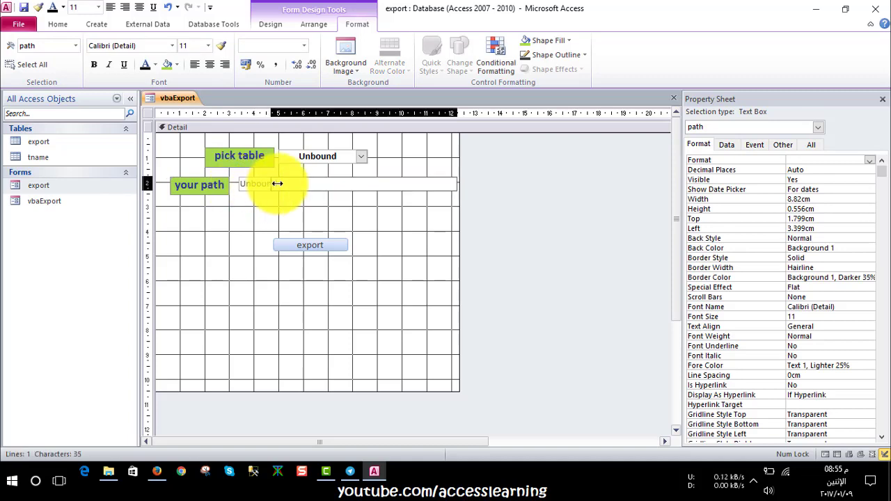
{"action": "left_click_drag", "start_coordinate": [205, 186], "coordinate": [216, 184]}
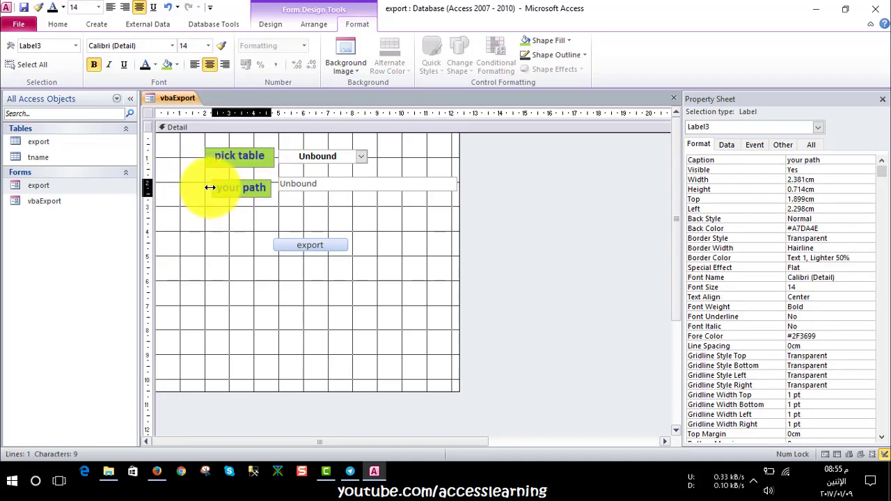
{"action": "left_click", "coordinate": [318, 186]}
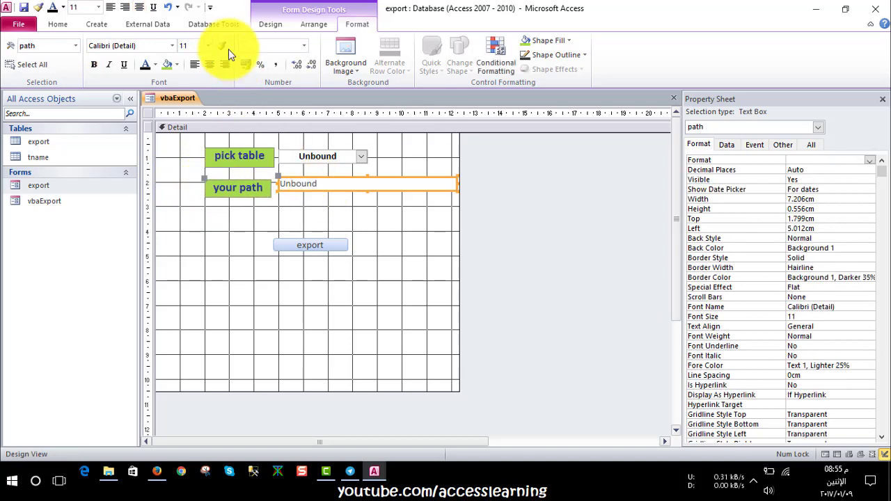
{"action": "left_click", "coordinate": [209, 45]}
{"action": "left_click", "coordinate": [200, 70]}
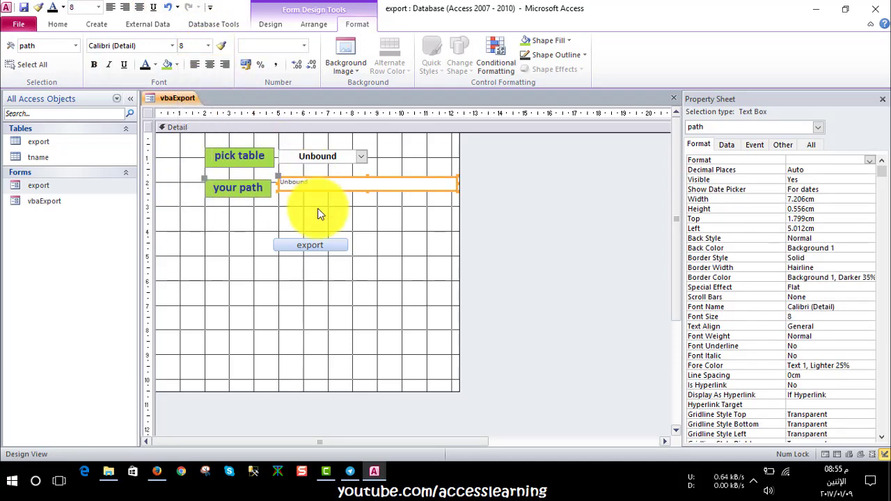
{"action": "left_click", "coordinate": [317, 208]}
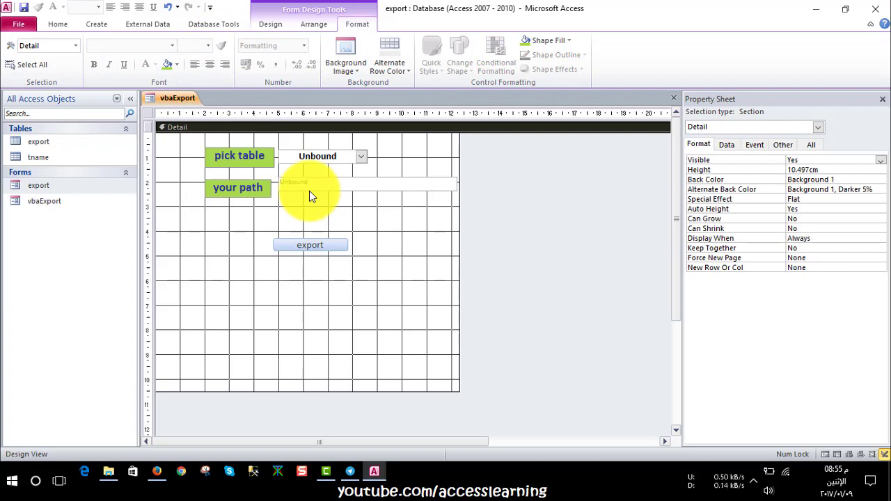
{"action": "left_click", "coordinate": [309, 188]}
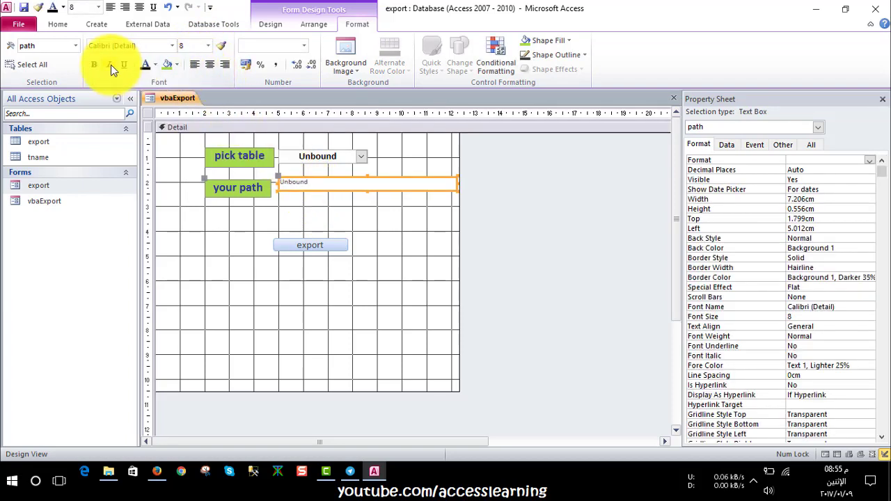
{"action": "left_click", "coordinate": [144, 63]}
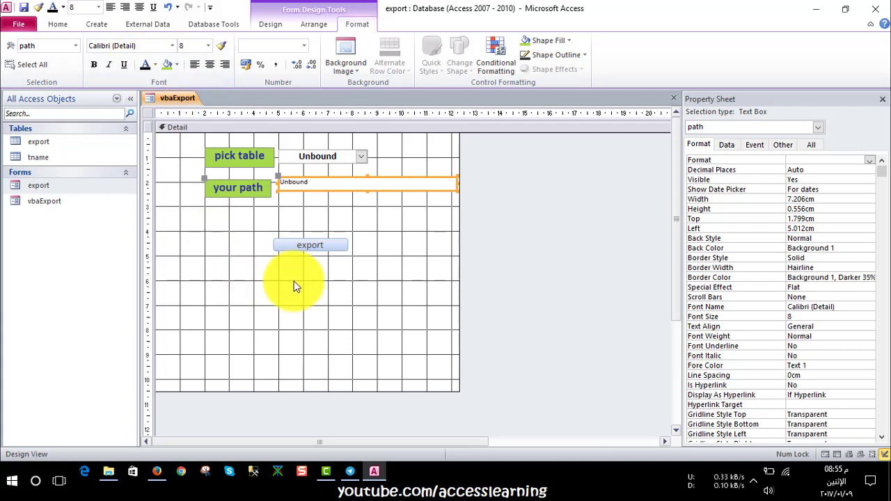
Make the form wider and shorter, widen the path box to 11.2 cm, and set its text to 9 pt.
{"action": "left_click_drag", "start_coordinate": [289, 246], "coordinate": [305, 246]}
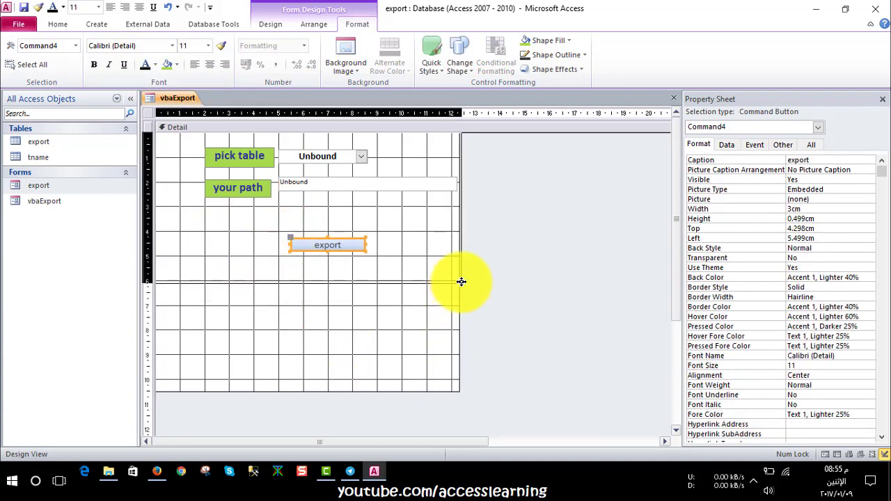
{"action": "left_click_drag", "start_coordinate": [459, 390], "coordinate": [563, 283]}
{"action": "left_click", "coordinate": [408, 183]}
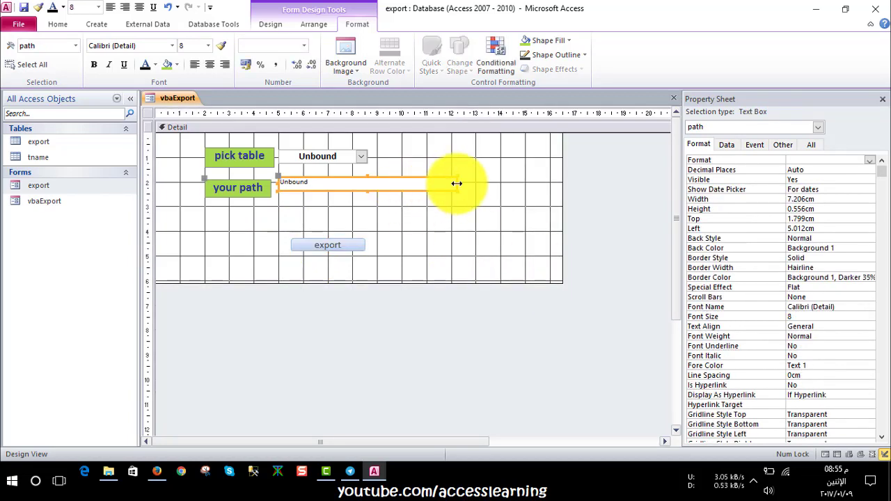
{"action": "mouse_move", "coordinate": [456, 183]}
{"action": "left_mouse_down"}
{"action": "mouse_move", "coordinate": [564, 182]}
{"action": "mouse_move", "coordinate": [556, 183]}
{"action": "left_mouse_up"}
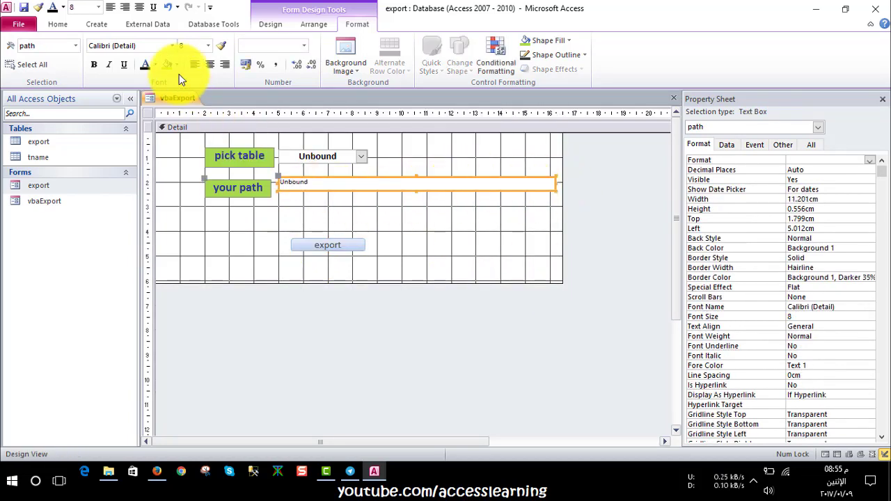
{"action": "left_click", "coordinate": [208, 46]}
{"action": "left_click", "coordinate": [238, 245]}
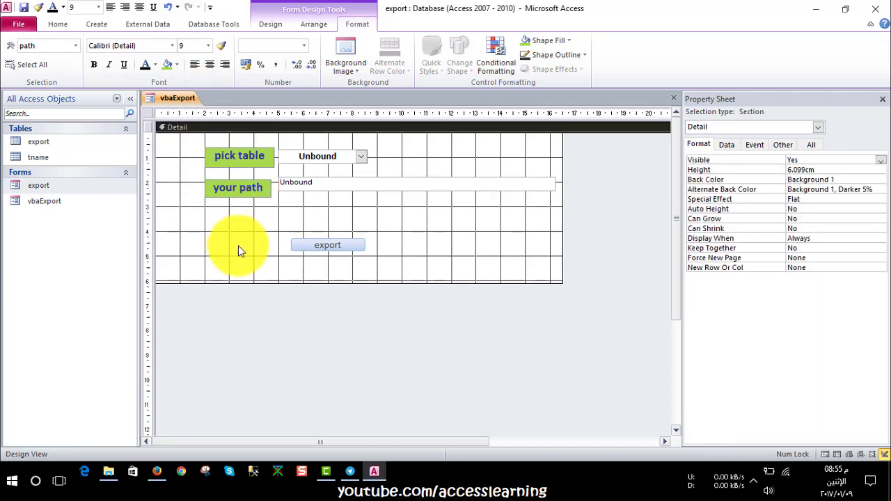
{"action": "left_click", "coordinate": [314, 184]}
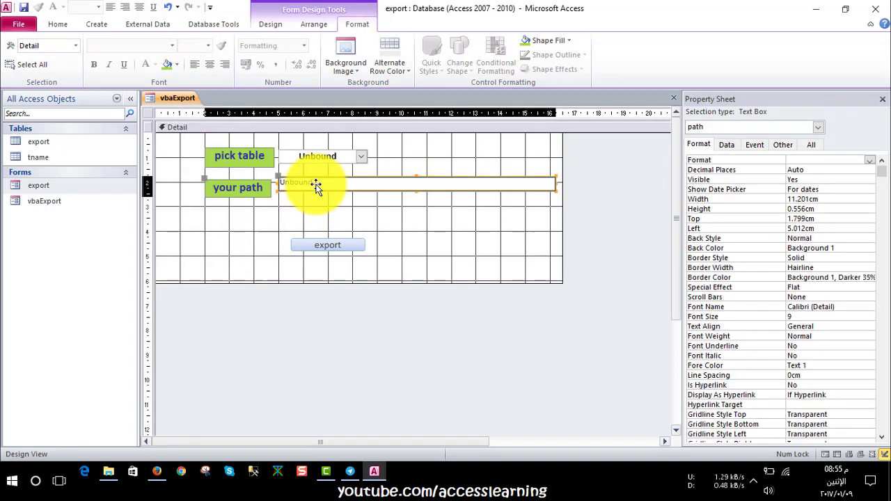
{"action": "left_click", "coordinate": [314, 160]}
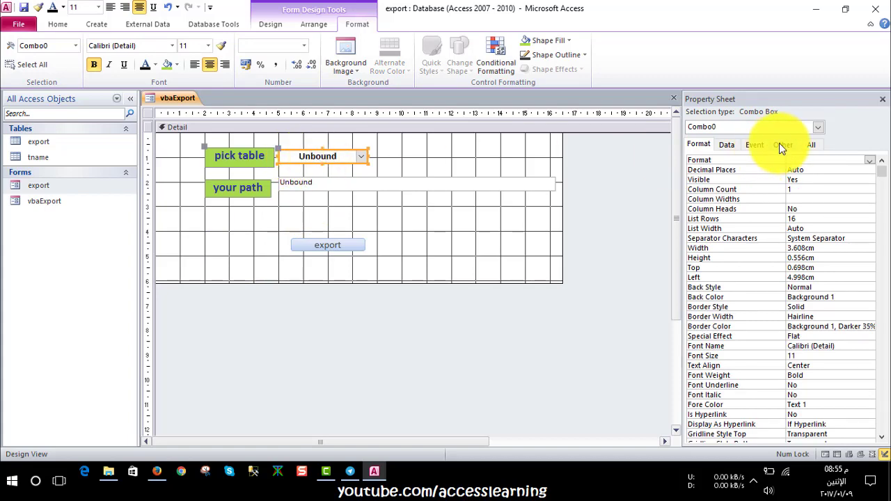
Set the pick-table combo box's Name property to tableName on the Other tab.
{"action": "left_click", "coordinate": [248, 155]}
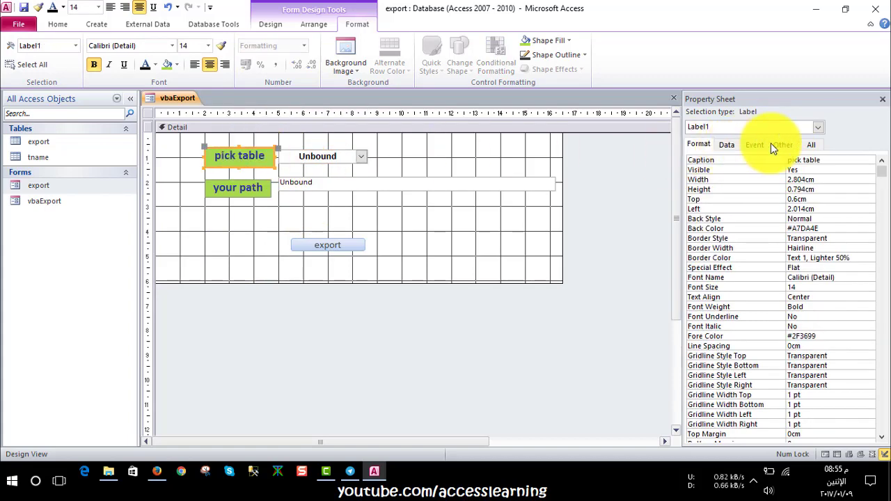
{"action": "left_click", "coordinate": [363, 154]}
{"action": "left_click", "coordinate": [780, 145]}
{"action": "type", "text": "tableNa"}
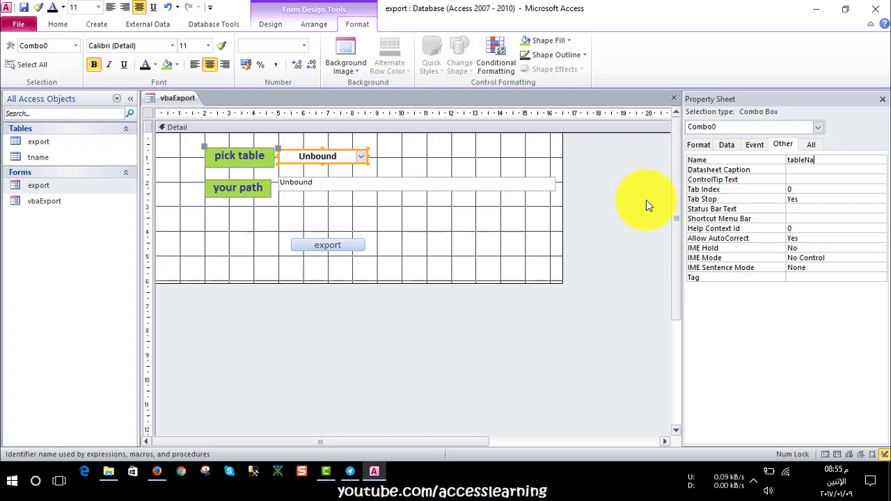
{"action": "type", "text": "me"}
{"action": "left_click", "coordinate": [309, 208]}
{"action": "left_click", "coordinate": [277, 160]}
{"action": "left_click", "coordinate": [258, 160]}
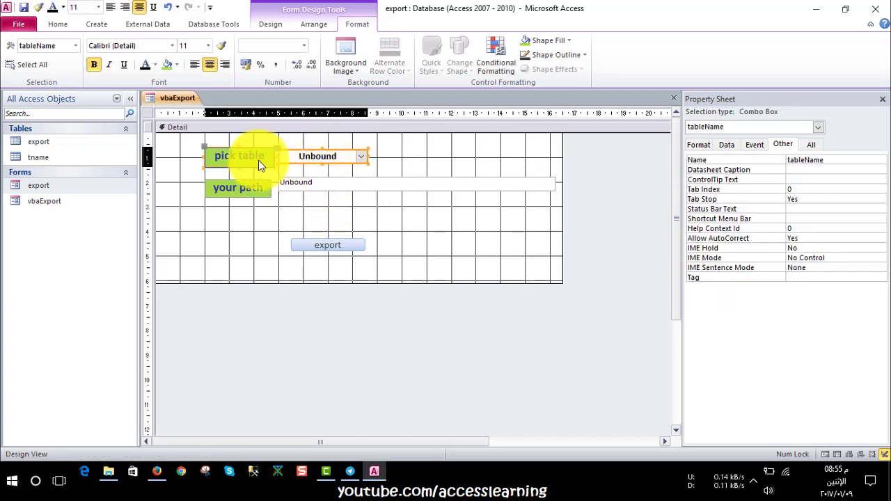
{"action": "left_click", "coordinate": [335, 153]}
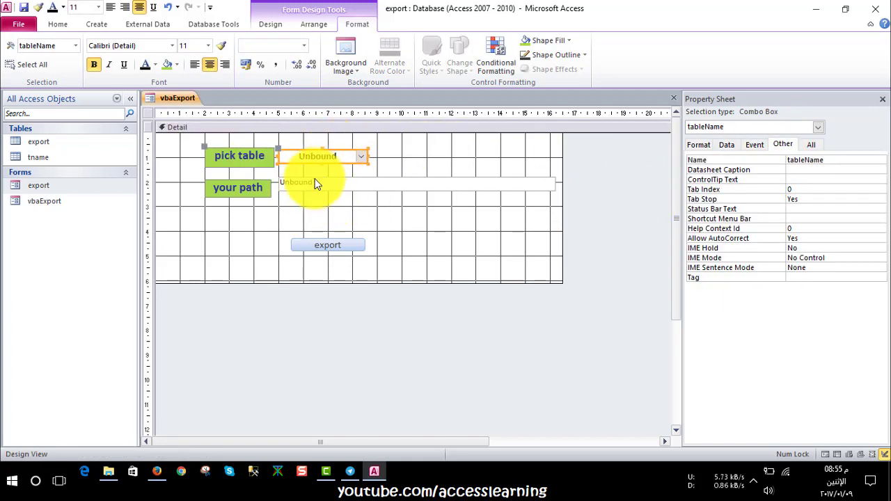
{"action": "left_click", "coordinate": [310, 183]}
{"action": "left_click", "coordinate": [235, 185]}
{"action": "left_click", "coordinate": [294, 202]}
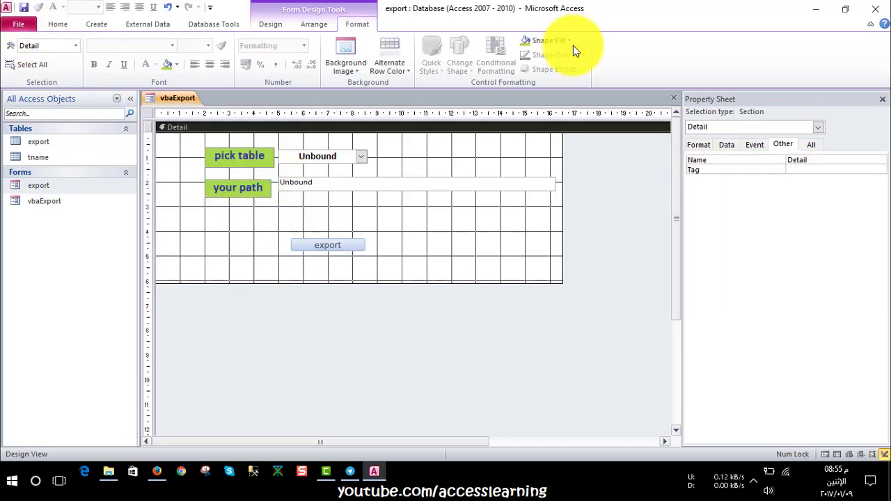
{"action": "left_click", "coordinate": [281, 24]}
{"action": "left_click", "coordinate": [16, 50]}
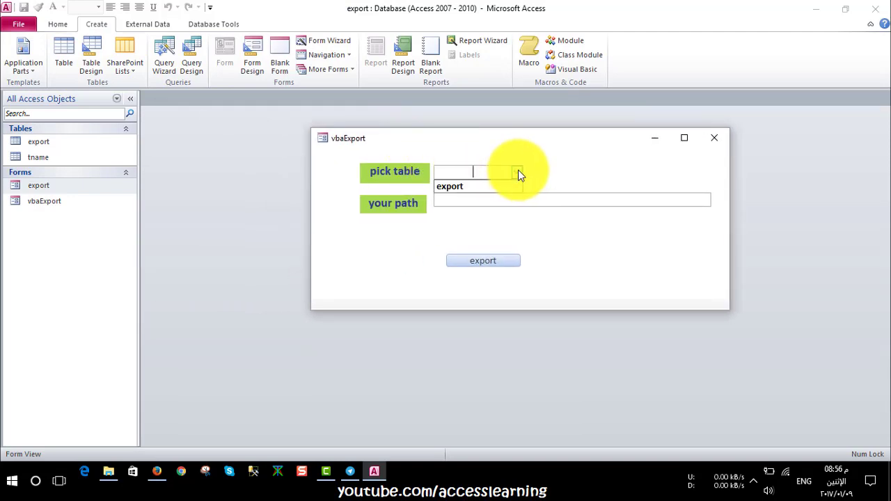
{"action": "left_click", "coordinate": [519, 174]}
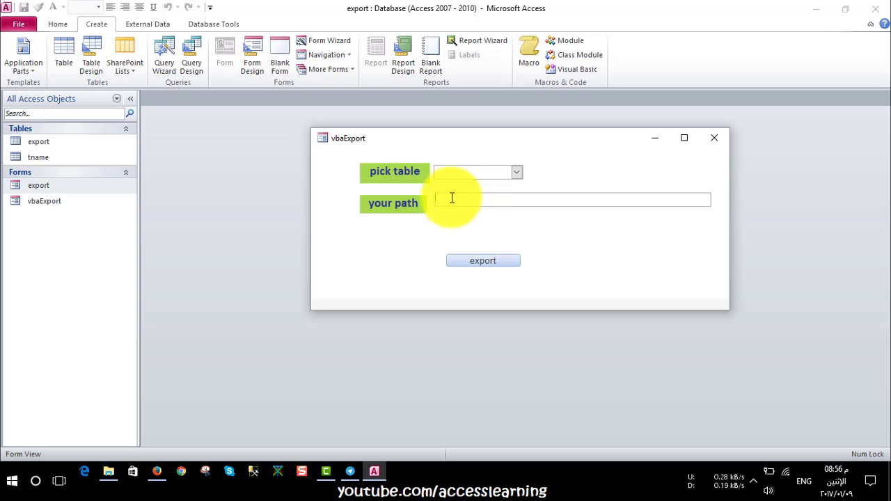
{"action": "right_click", "coordinate": [494, 148]}
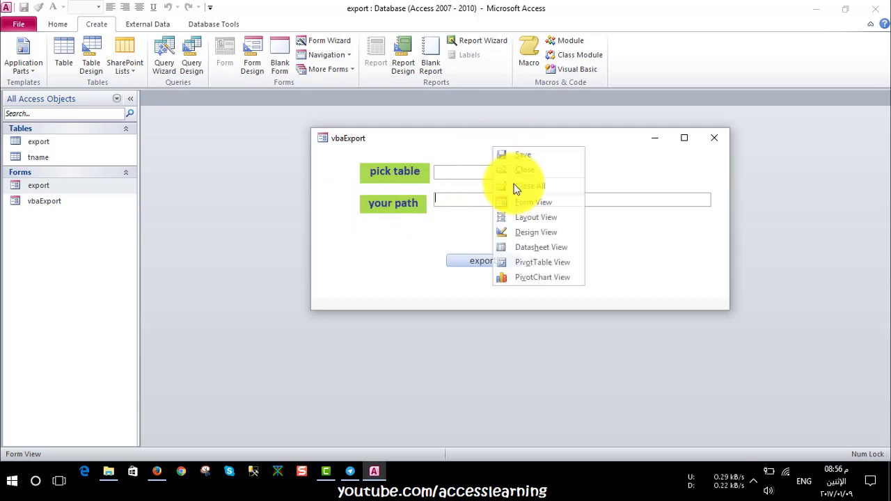
{"action": "left_click", "coordinate": [516, 233]}
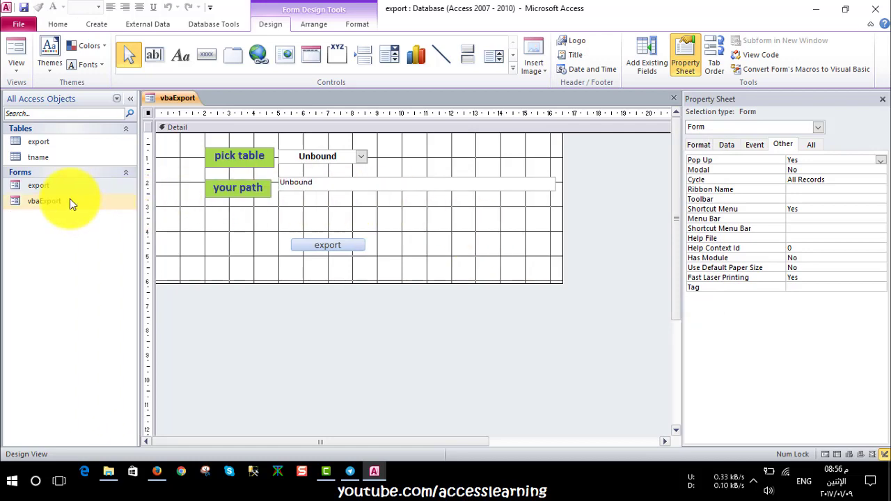
Copy the folder-picker code from the export form's Command2_Click procedure.
{"action": "right_click", "coordinate": [50, 200]}
{"action": "right_click", "coordinate": [40, 185]}
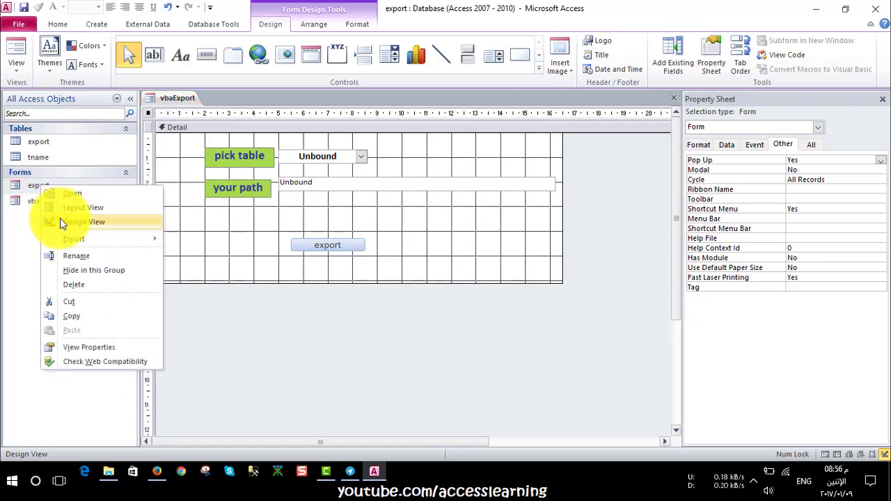
{"action": "left_click", "coordinate": [63, 220]}
{"action": "left_click", "coordinate": [599, 183]}
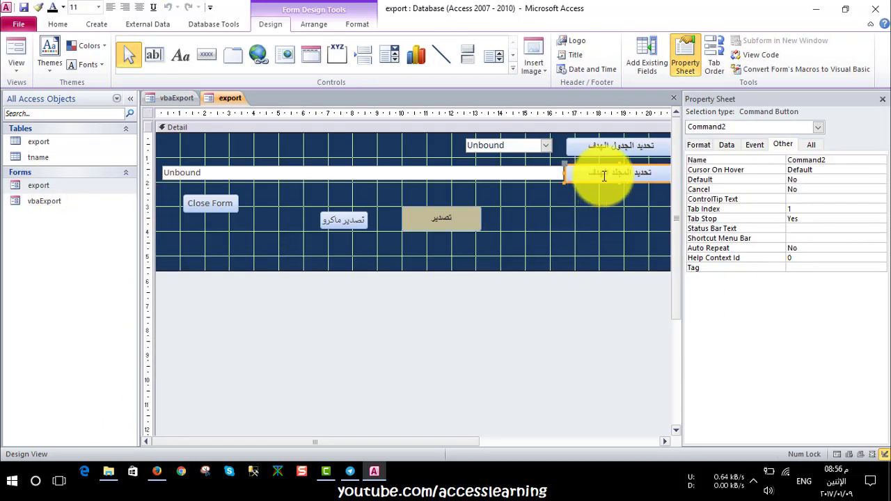
{"action": "left_click", "coordinate": [756, 145]}
{"action": "left_click", "coordinate": [882, 163]}
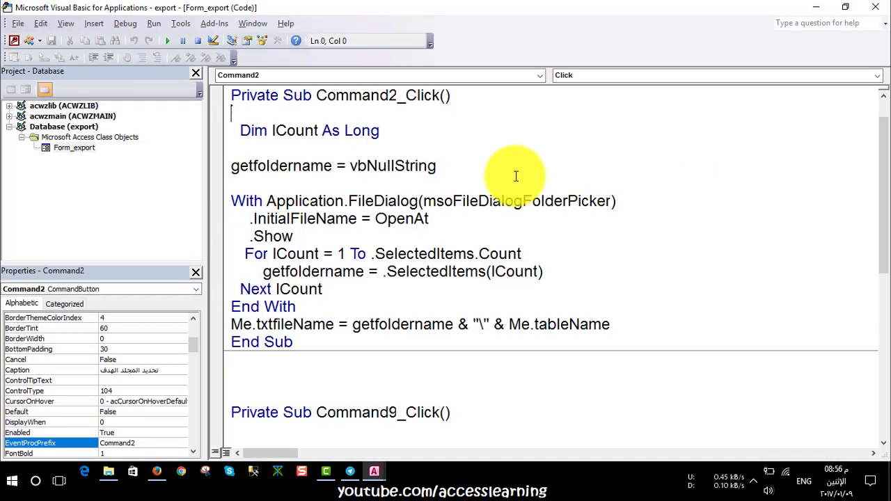
{"action": "left_click", "coordinate": [221, 138]}
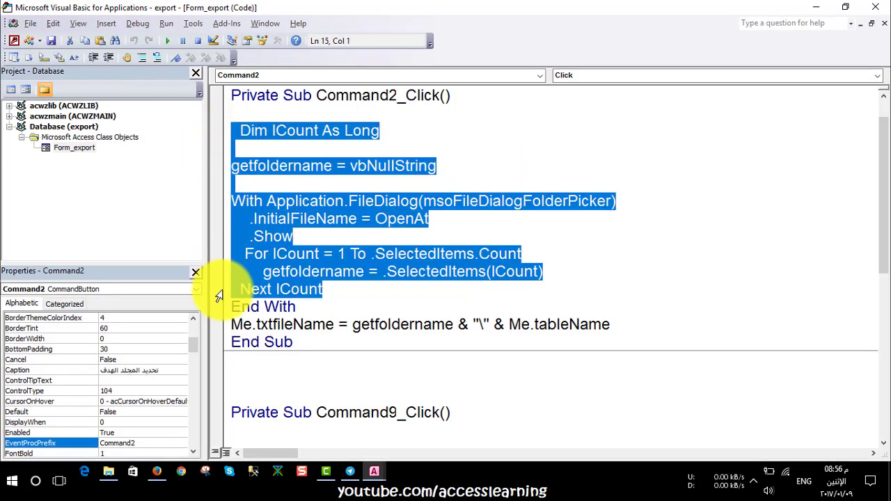
{"action": "left_click_drag", "start_coordinate": [222, 139], "coordinate": [217, 325]}
{"action": "key", "text": "ctrl+c"}
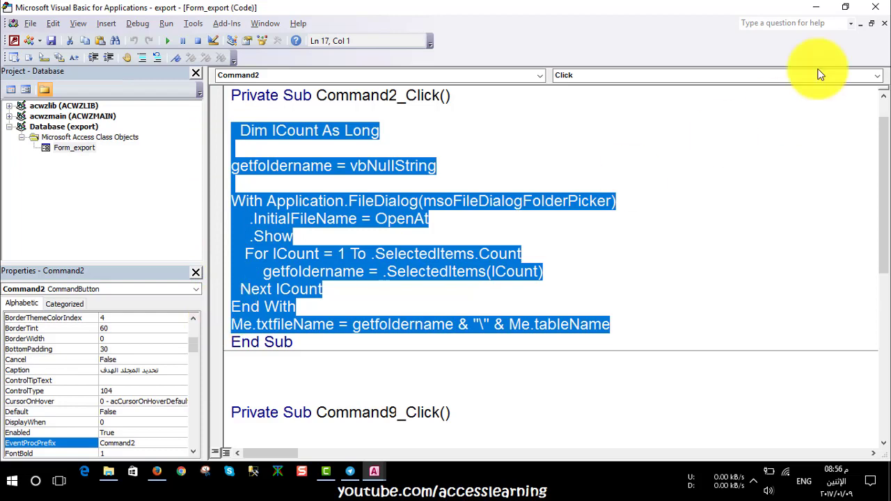
{"action": "left_click", "coordinate": [875, 7]}
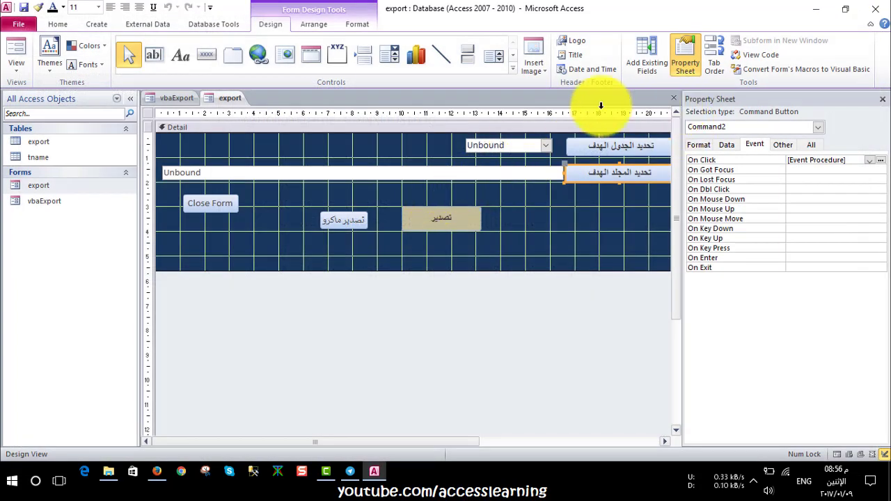
Create a path_Click procedure for the path box with Code Builder and paste the copied code.
{"action": "left_click", "coordinate": [171, 97]}
{"action": "left_click", "coordinate": [338, 184]}
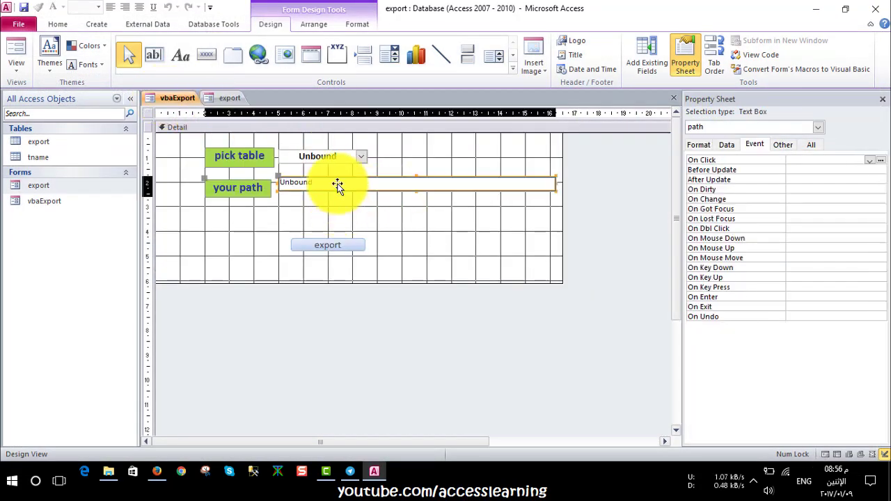
{"action": "left_click", "coordinate": [882, 161]}
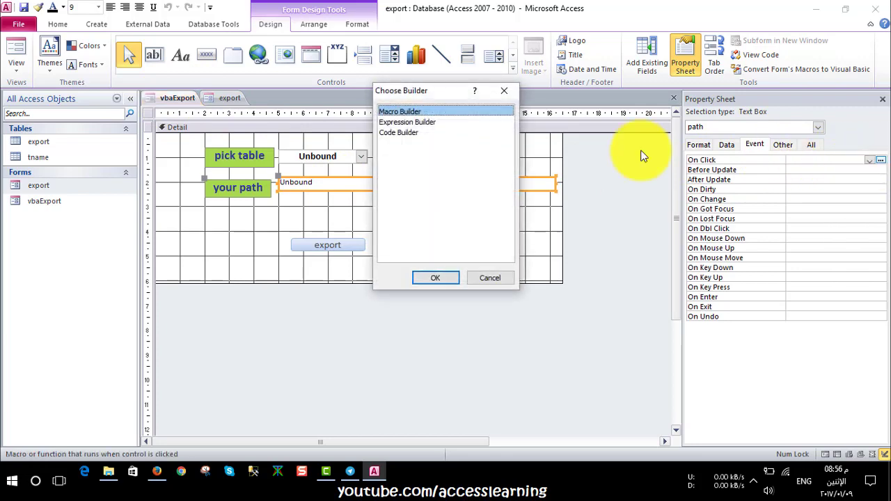
{"action": "left_click", "coordinate": [407, 132]}
{"action": "left_click", "coordinate": [435, 276]}
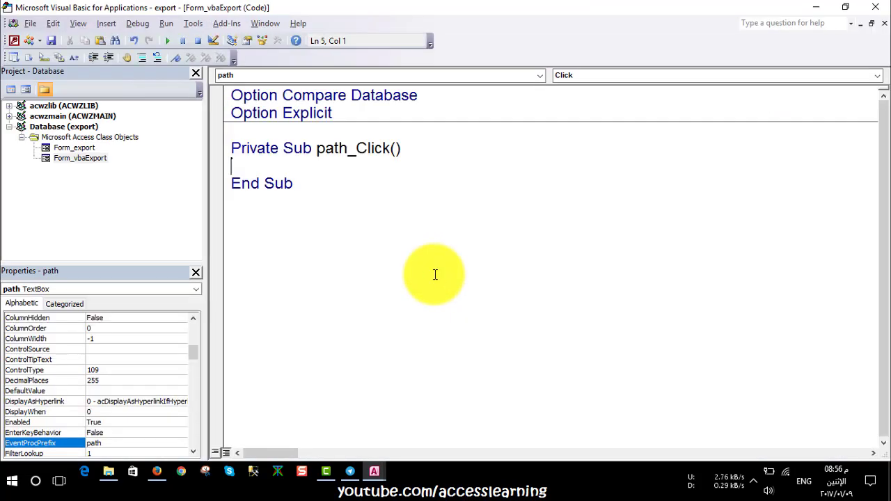
{"action": "key", "text": "ctrl+v"}
{"action": "left_click", "coordinate": [282, 167]}
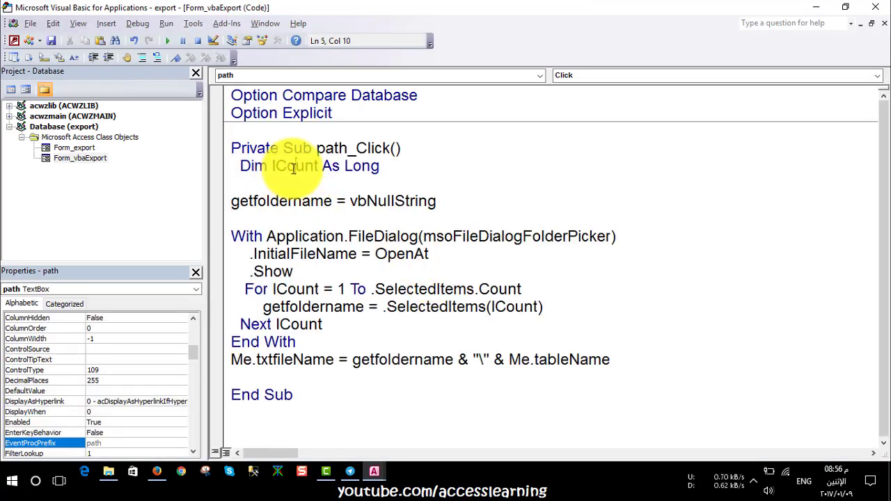
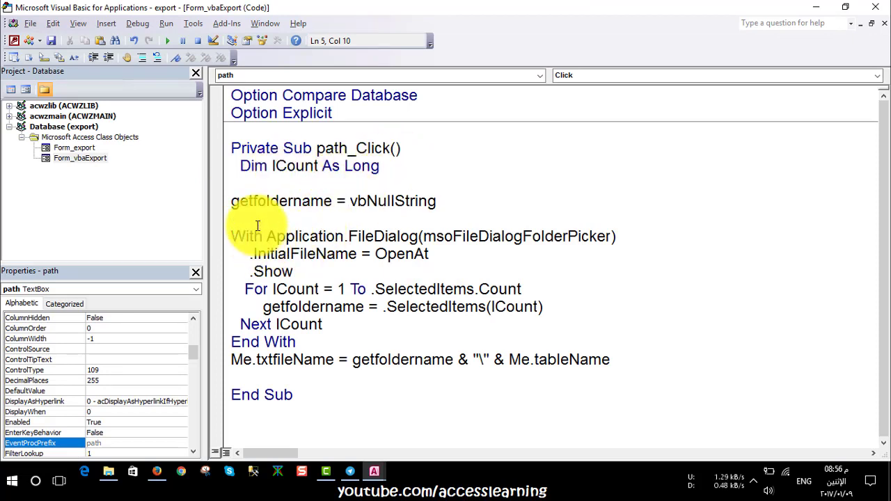
Review the folder-picker setup: the vbNullString start value, msoFileDialogFolderPicker, and the InitialFileName/Show lines.
{"action": "double_click", "coordinate": [383, 201]}
{"action": "left_click", "coordinate": [367, 201]}
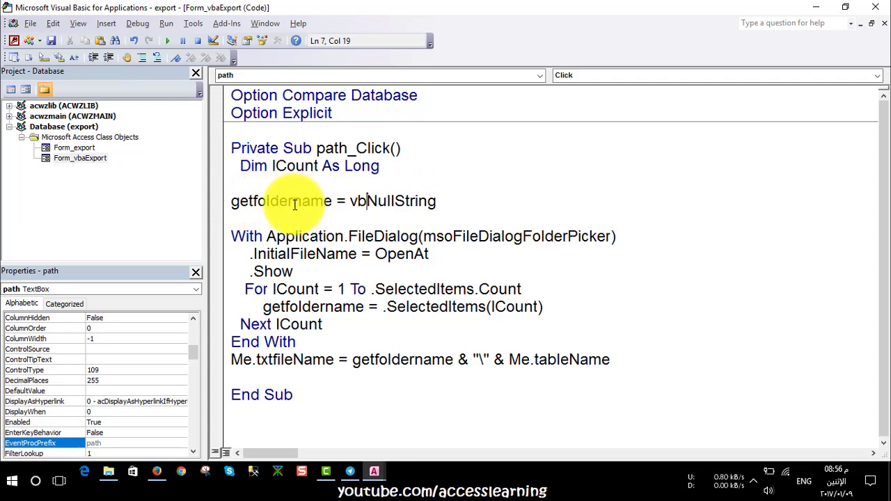
{"action": "left_click", "coordinate": [282, 237]}
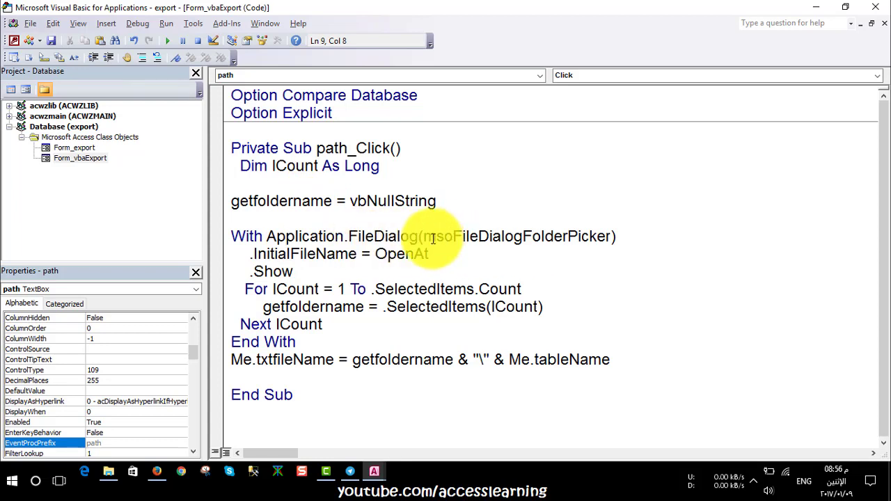
{"action": "left_click_drag", "start_coordinate": [425, 236], "coordinate": [590, 237]}
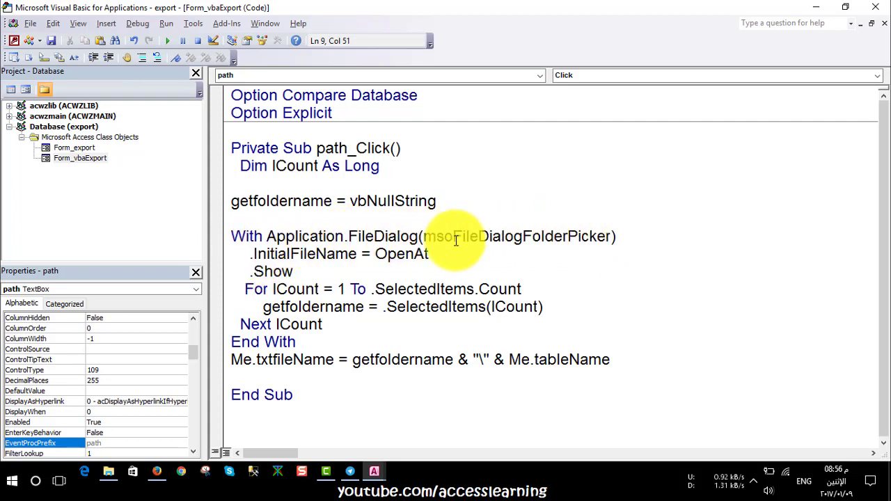
{"action": "left_click", "coordinate": [256, 271]}
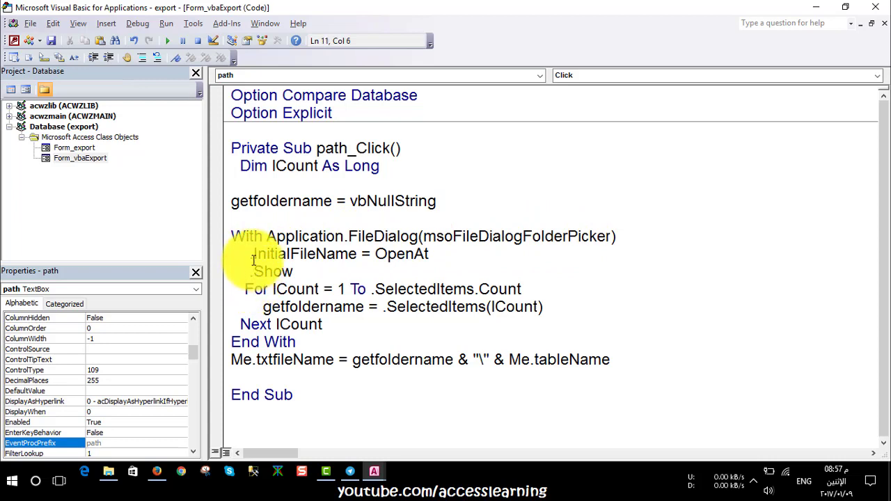
{"action": "left_click", "coordinate": [309, 255]}
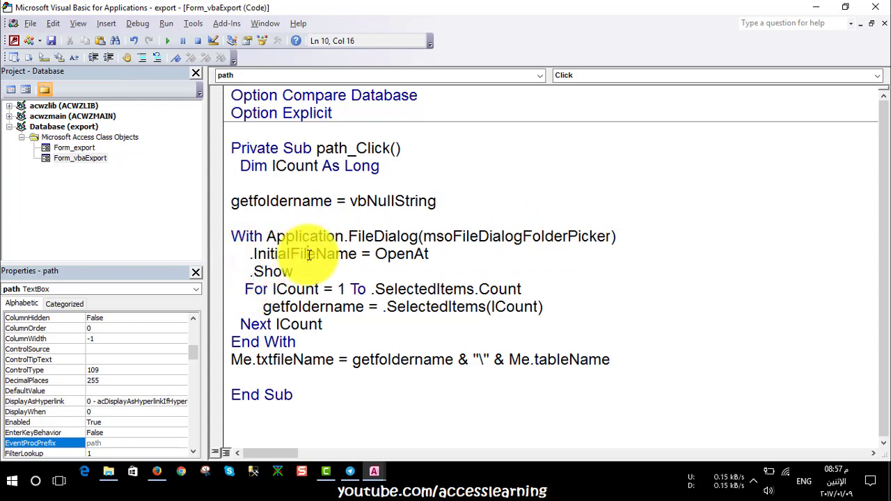
{"action": "left_click", "coordinate": [249, 271]}
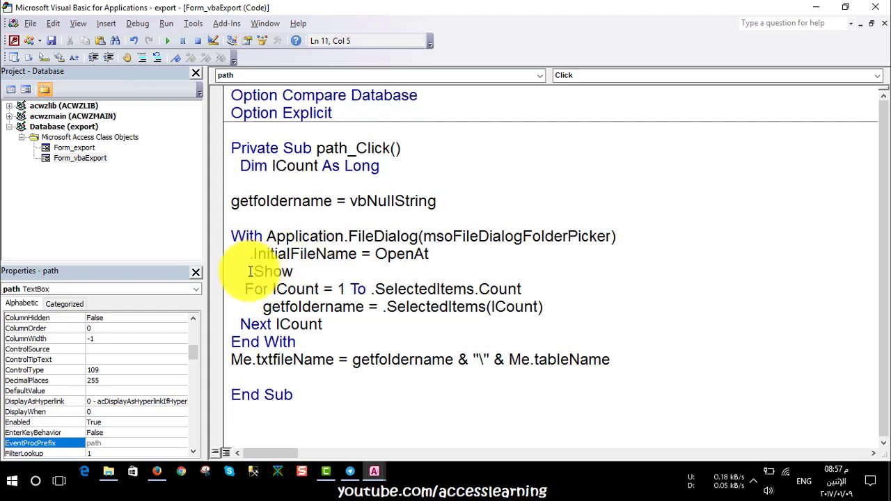
{"action": "left_click_drag", "start_coordinate": [306, 271], "coordinate": [222, 235]}
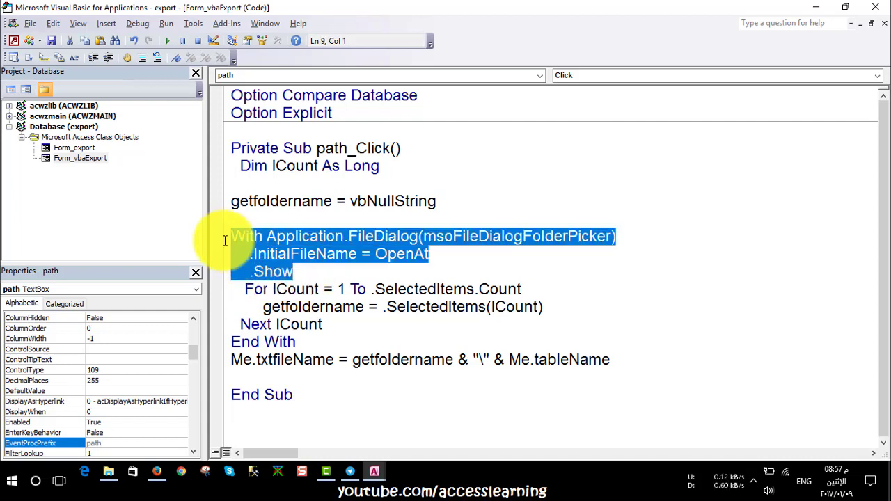
{"action": "left_click", "coordinate": [298, 270]}
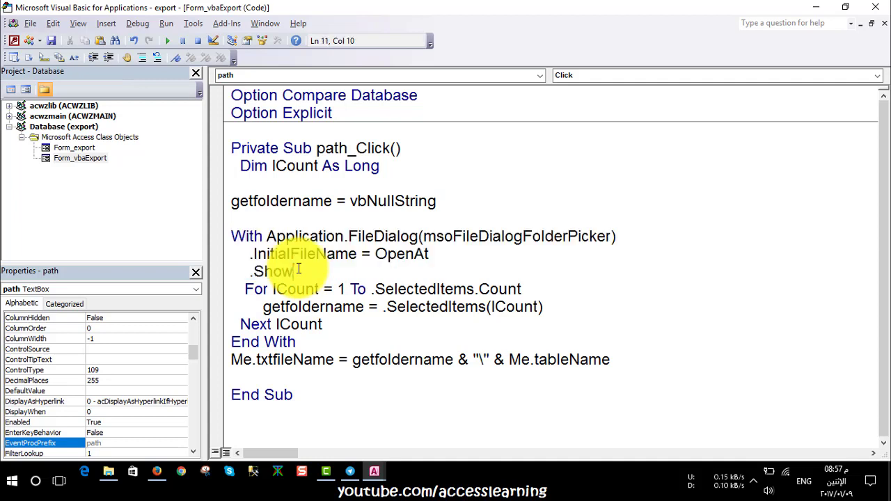
Review the For loop that reads .SelectedItems(lCount) and the whole With block.
{"action": "left_click", "coordinate": [247, 289]}
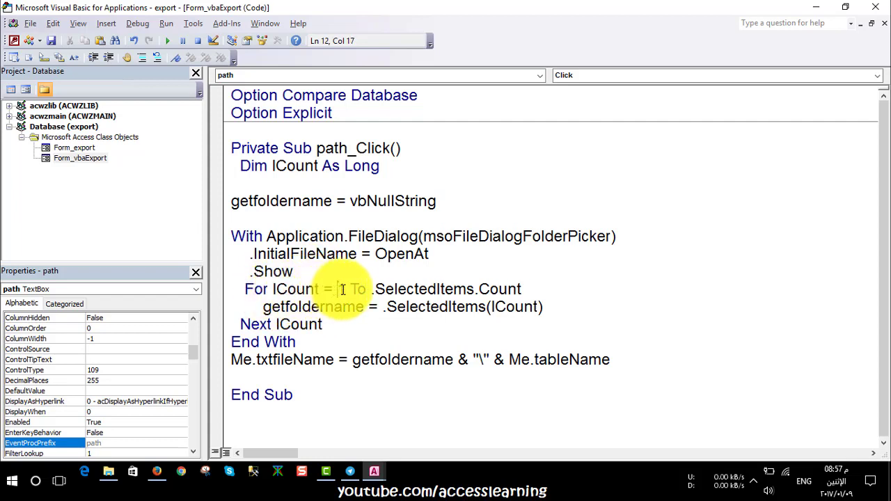
{"action": "double_click", "coordinate": [340, 289]}
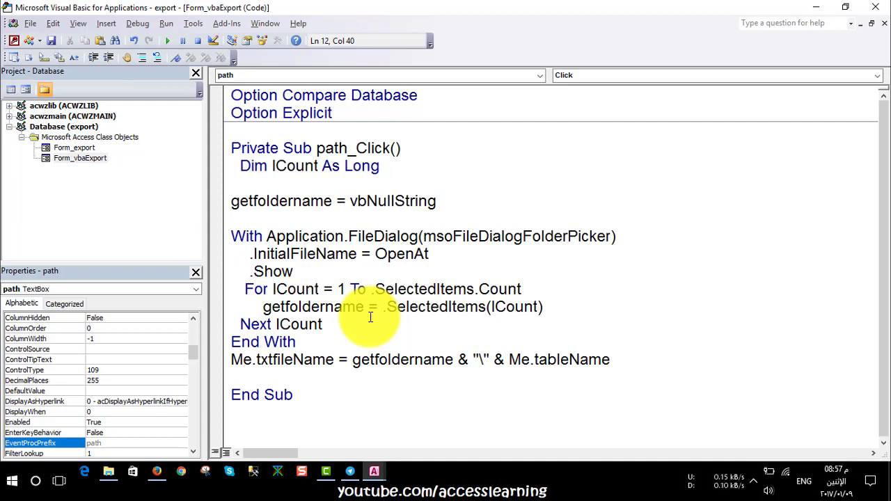
{"action": "left_click_drag", "start_coordinate": [383, 307], "coordinate": [549, 307]}
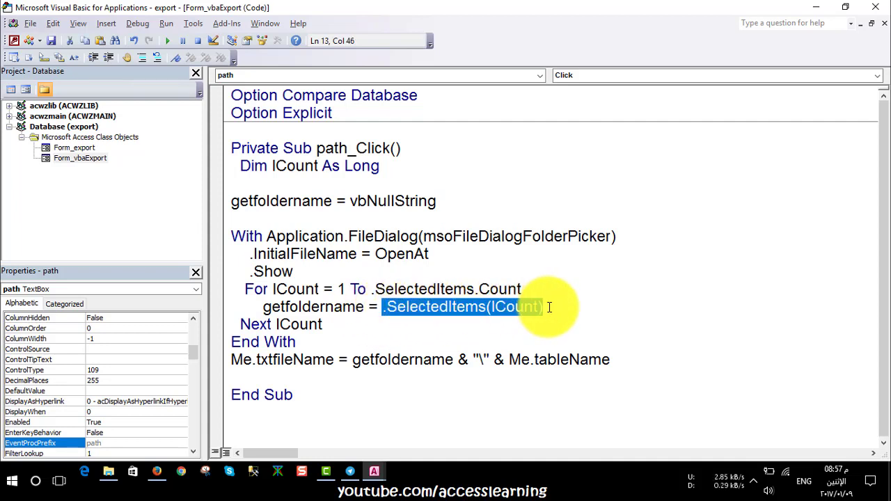
{"action": "left_click", "coordinate": [423, 305]}
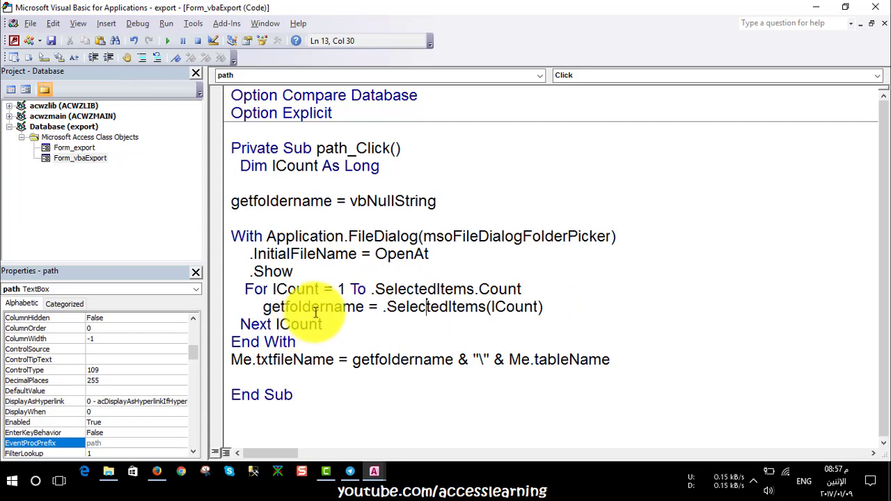
{"action": "left_click", "coordinate": [259, 325]}
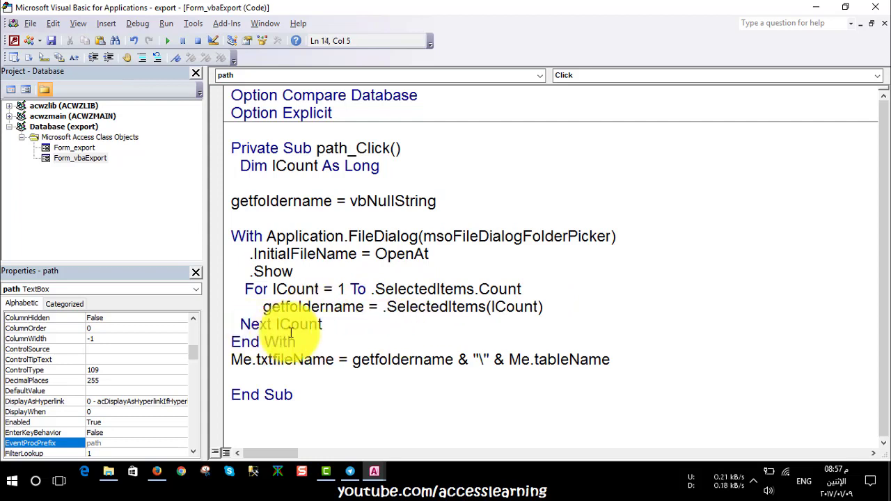
{"action": "mouse_move", "coordinate": [298, 342]}
{"action": "left_mouse_down"}
{"action": "mouse_move", "coordinate": [206, 236]}
{"action": "mouse_move", "coordinate": [209, 167]}
{"action": "left_mouse_up"}
{"action": "left_click", "coordinate": [279, 235]}
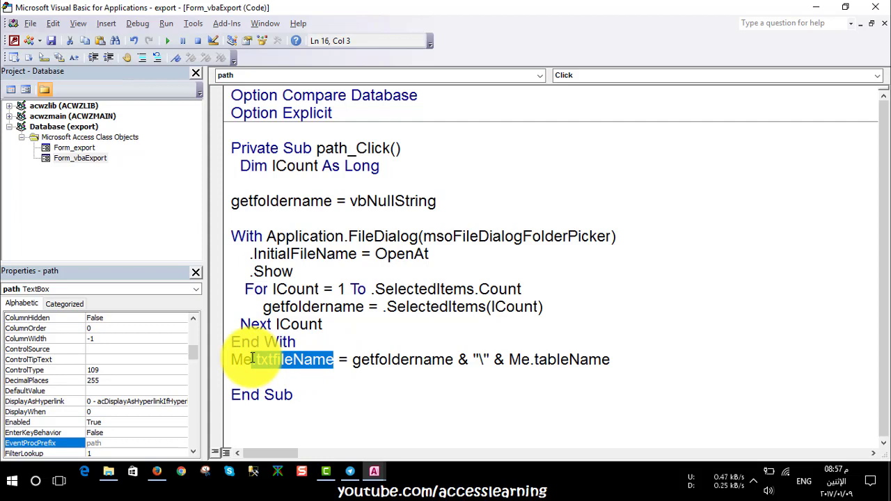
Replace Me.txtfileName with Me.path, choosing path from IntelliSense.
{"action": "key", "text": "BackSpace"}
{"action": "type", "text": "."}
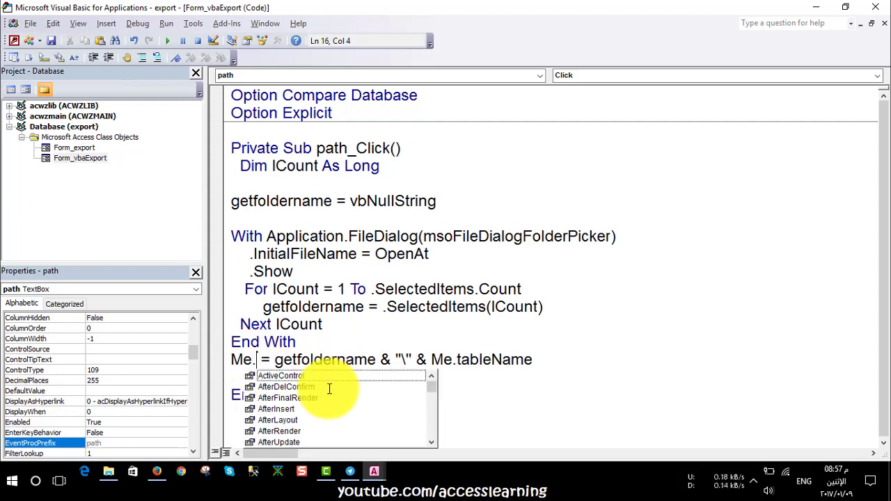
{"action": "type", "text": "pa"}
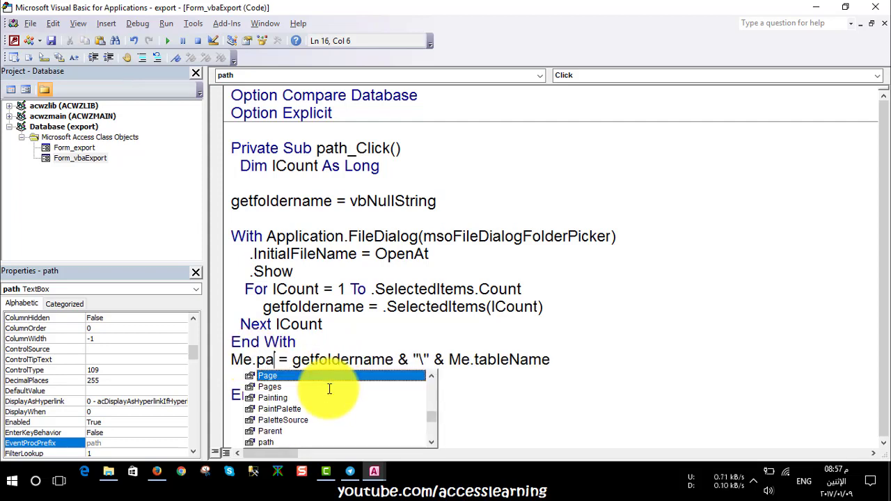
{"action": "key", "text": "Down"}
{"action": "key", "text": "Down"}
{"action": "key", "text": "Down"}
{"action": "key", "text": "Down"}
{"action": "key", "text": "Down"}
{"action": "key", "text": "Down"}
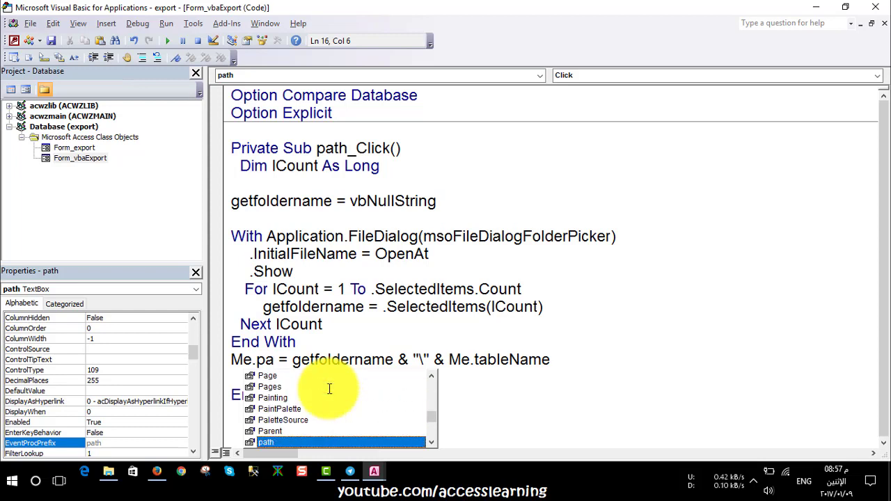
{"action": "key", "text": "Tab"}
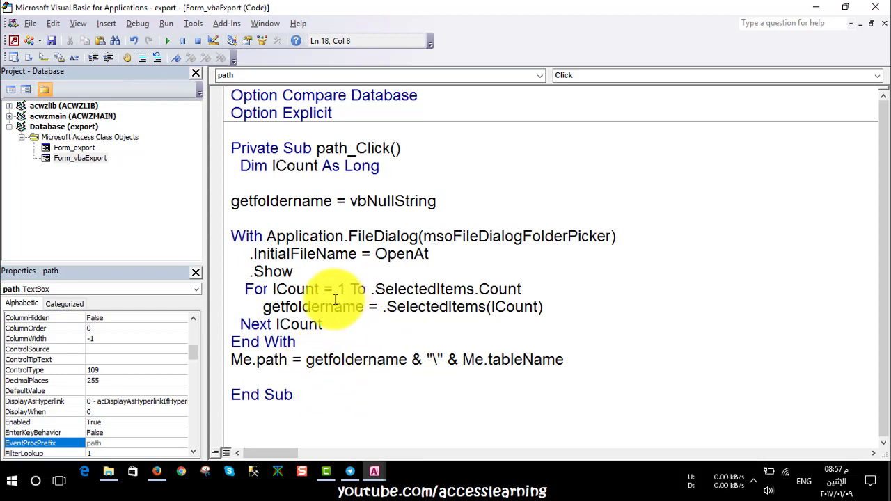
Check the getfoldername & "\" & Me.tableName expression assigned to Me.path.
{"action": "left_click_drag", "start_coordinate": [263, 307], "coordinate": [364, 307]}
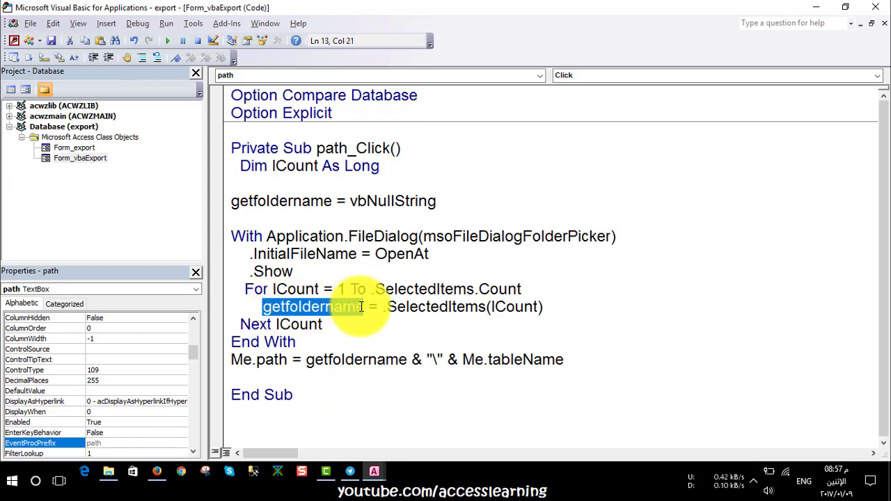
{"action": "left_click", "coordinate": [416, 360]}
{"action": "left_click_drag", "start_coordinate": [416, 361], "coordinate": [433, 360]}
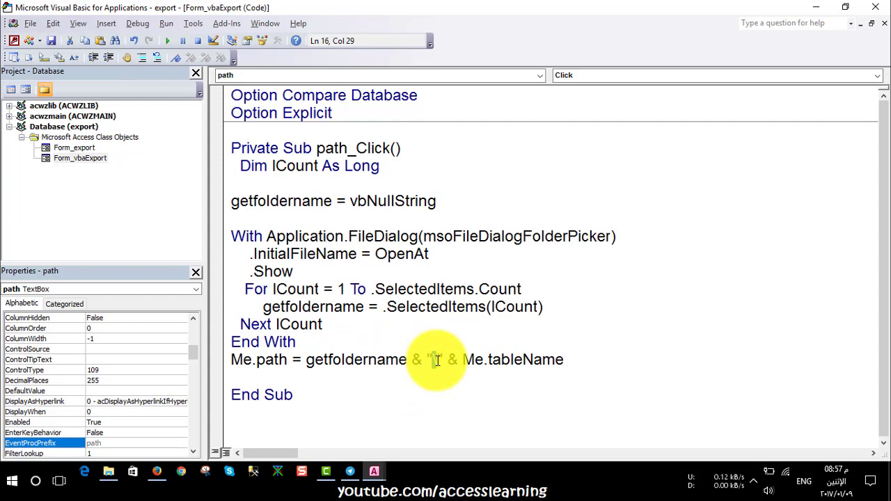
{"action": "double_click", "coordinate": [434, 361]}
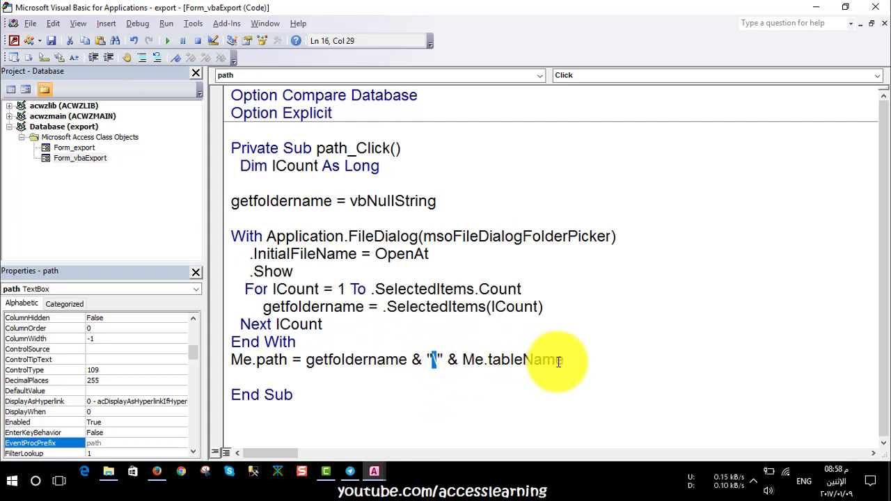
{"action": "left_click_drag", "start_coordinate": [564, 361], "coordinate": [427, 361]}
{"action": "left_click", "coordinate": [424, 360]}
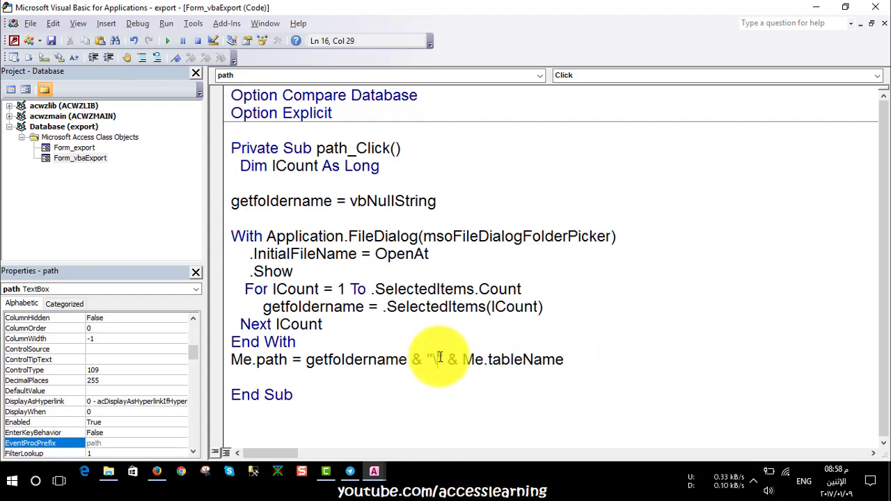
{"action": "key", "text": "Left"}
{"action": "key", "text": "Left"}
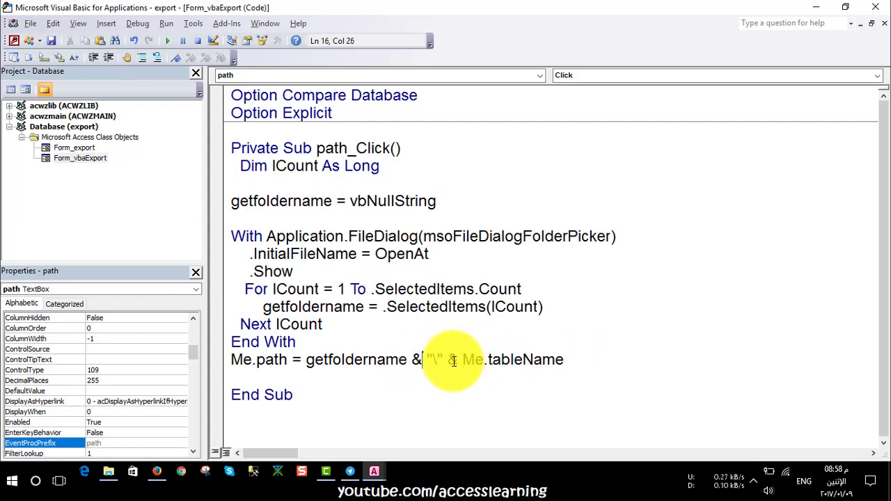
{"action": "left_click_drag", "start_coordinate": [463, 360], "coordinate": [565, 362]}
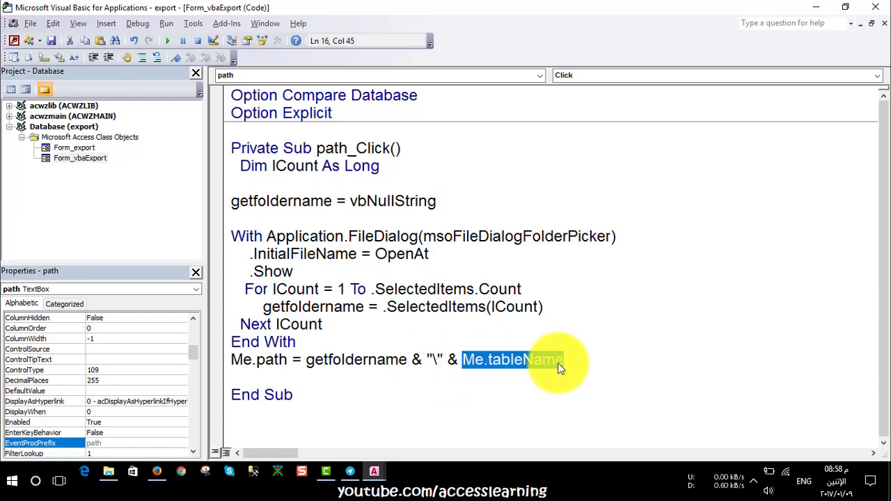
Recheck the finished Me.path = getfoldername & "\" & Me.tableName line, then close the VBA editor.
{"action": "left_click_drag", "start_coordinate": [528, 24], "coordinate": [467, 218]}
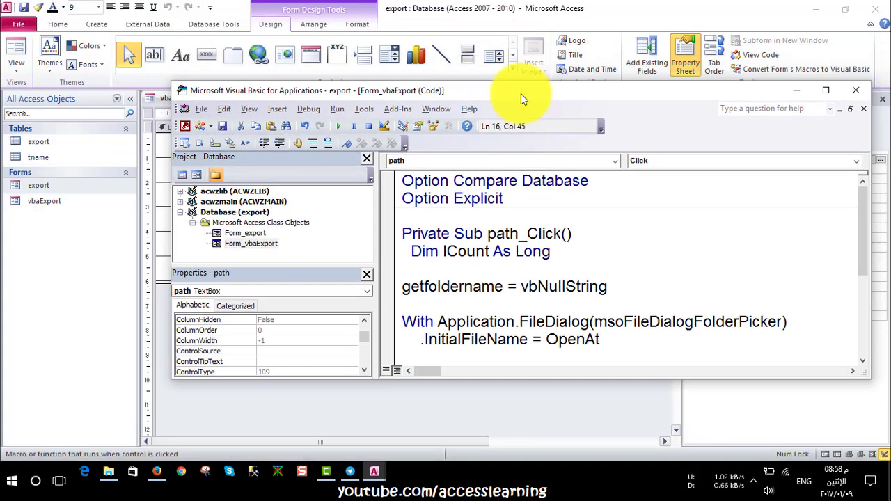
{"action": "scroll", "coordinate": [499, 357], "scroll_direction": "down", "scroll_amount": 2}
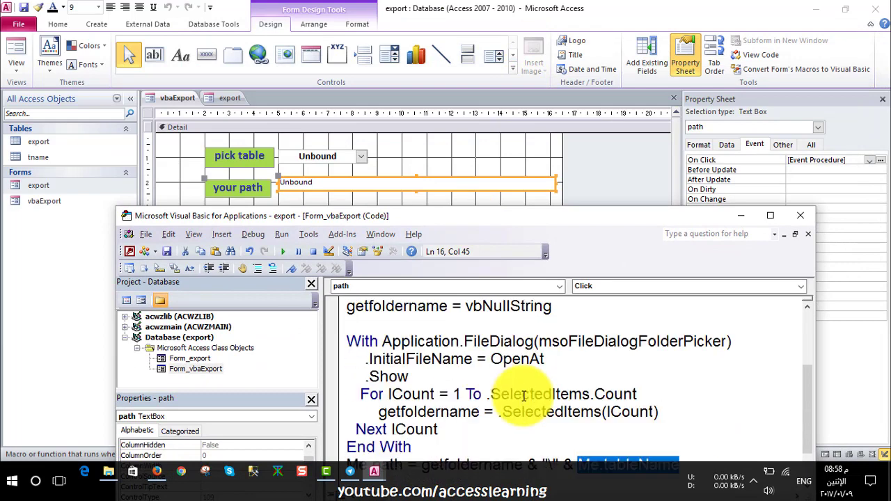
{"action": "scroll", "coordinate": [522, 396], "scroll_direction": "down", "scroll_amount": 1}
{"action": "left_click", "coordinate": [466, 411]}
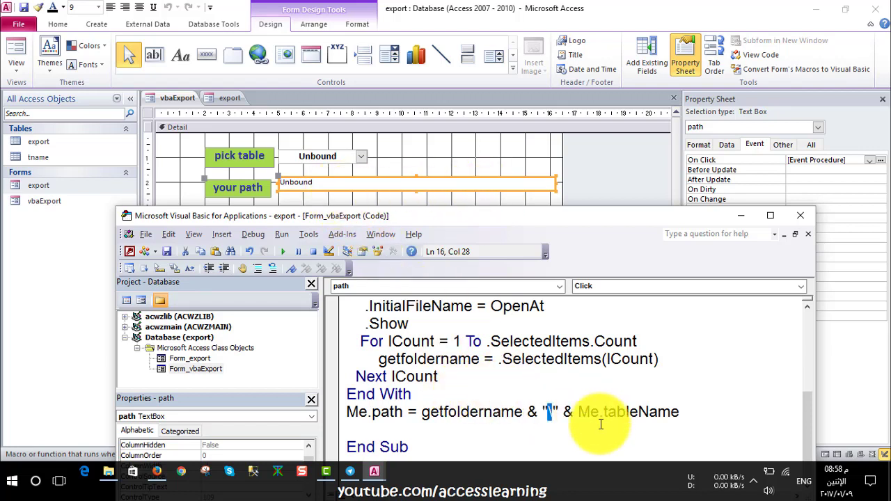
{"action": "left_click_drag", "start_coordinate": [577, 411], "coordinate": [679, 412]}
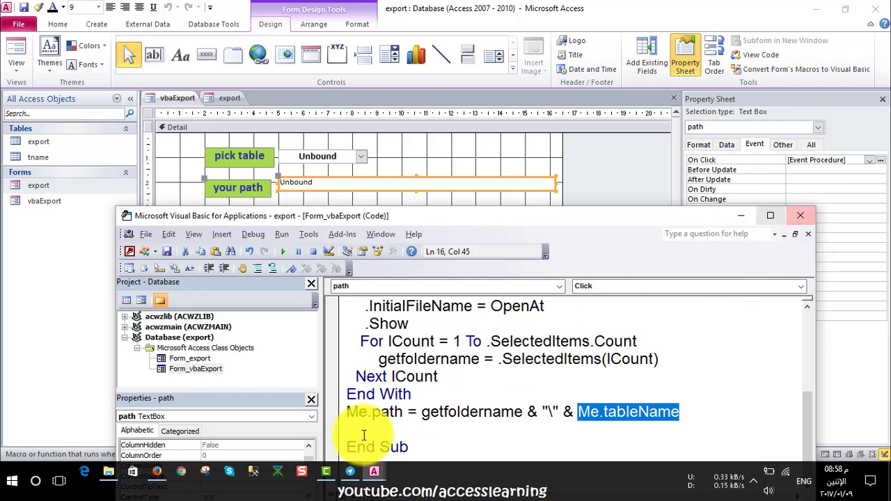
{"action": "left_click_drag", "start_coordinate": [403, 411], "coordinate": [347, 412]}
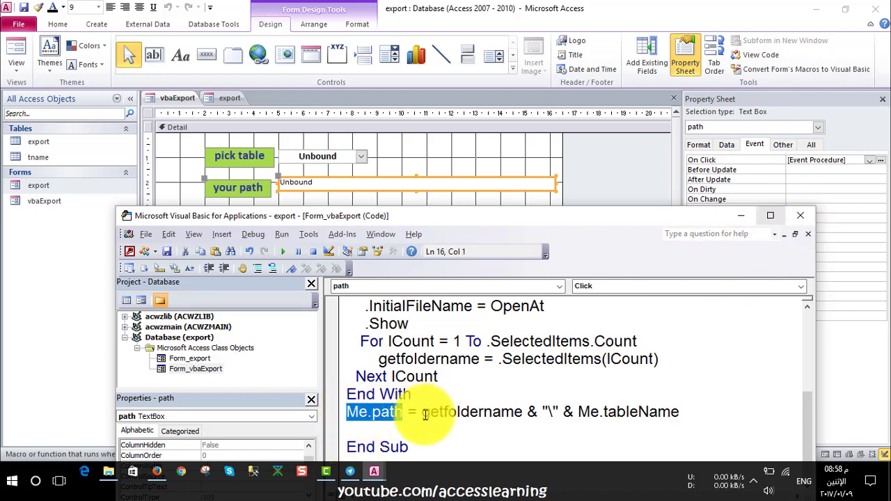
{"action": "left_click_drag", "start_coordinate": [421, 411], "coordinate": [656, 412]}
{"action": "left_click", "coordinate": [792, 215]}
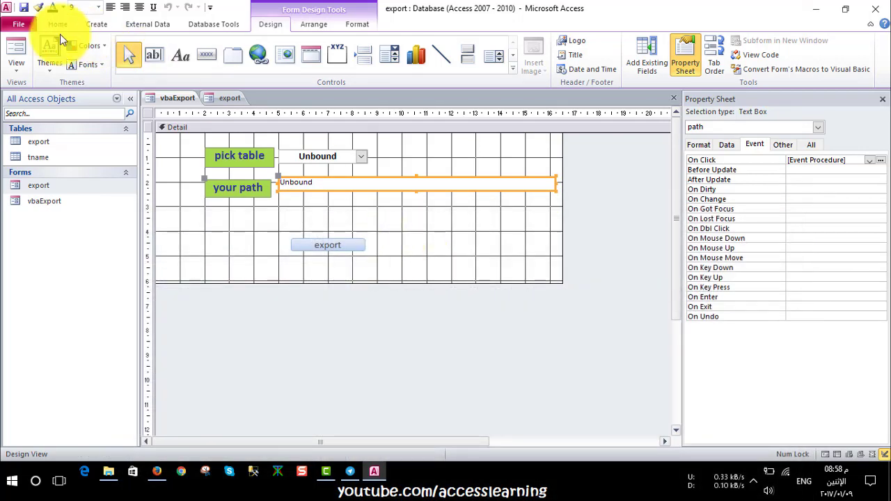
Try the vbaExport form in Form View with the export table, dismissing the cannot-find-object error.
{"action": "left_click", "coordinate": [15, 55]}
{"action": "left_click", "coordinate": [352, 151]}
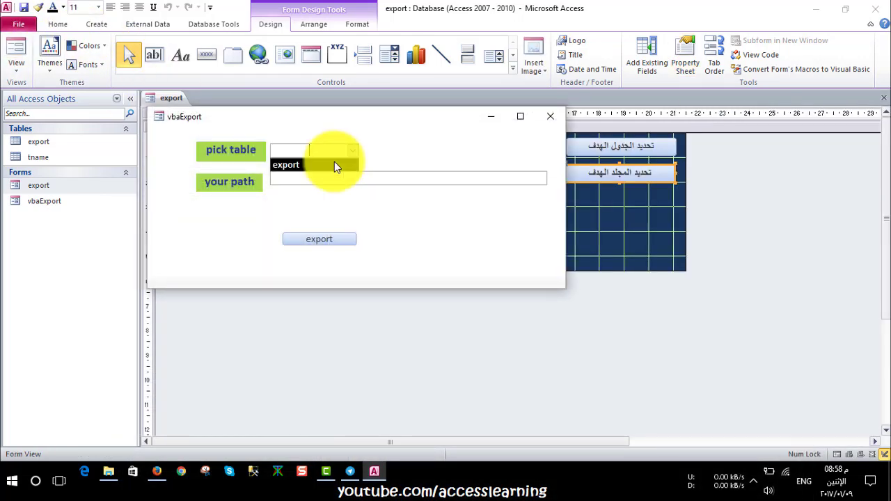
{"action": "left_click", "coordinate": [334, 163]}
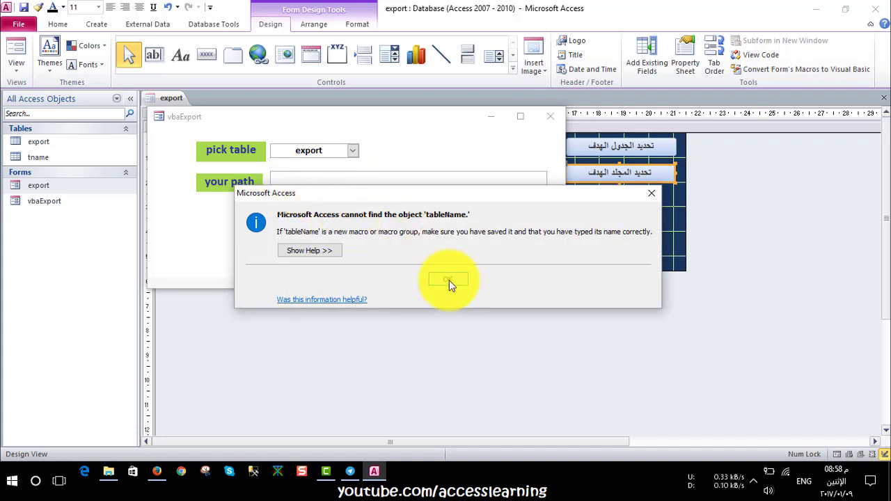
{"action": "left_click", "coordinate": [449, 279]}
In Design View, inspect the pick table combo's On Click event and Data properties.
{"action": "right_click", "coordinate": [408, 155]}
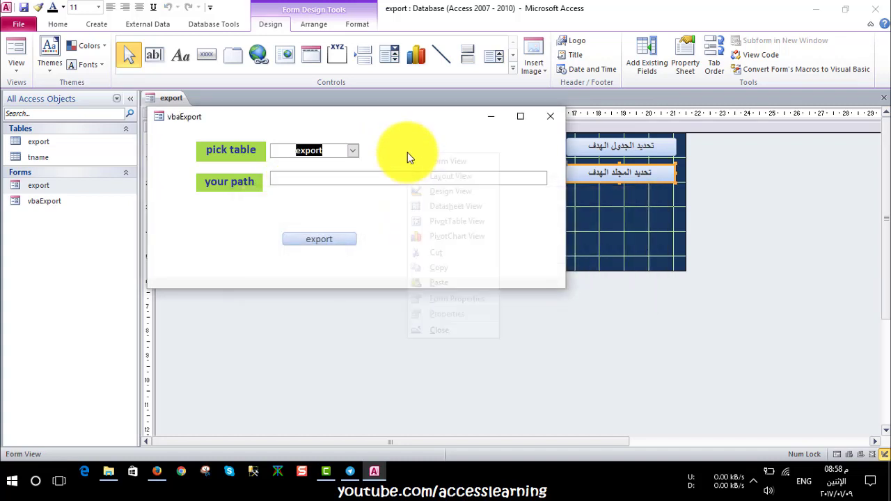
{"action": "left_click", "coordinate": [450, 191]}
{"action": "left_click", "coordinate": [328, 159]}
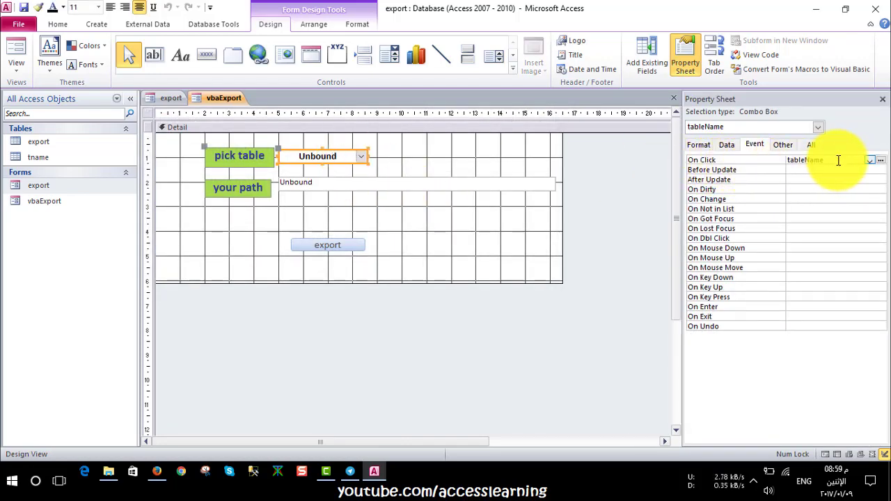
{"action": "left_click", "coordinate": [764, 160]}
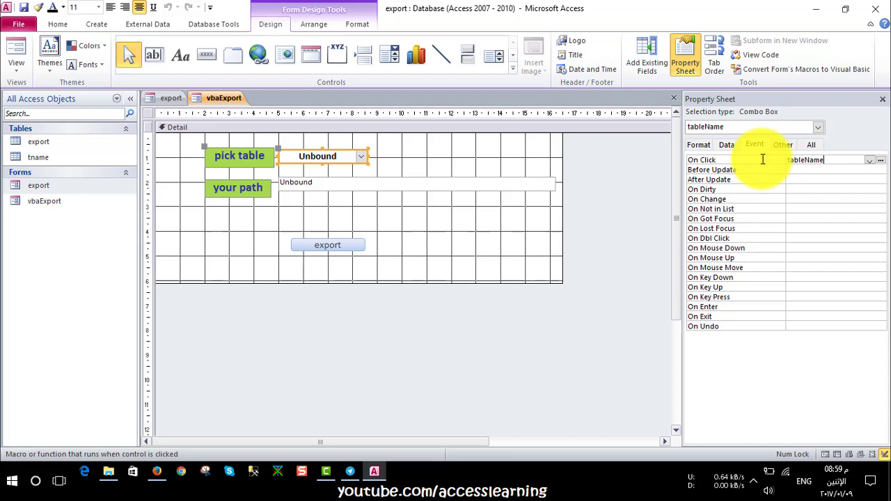
{"action": "left_click", "coordinate": [622, 219]}
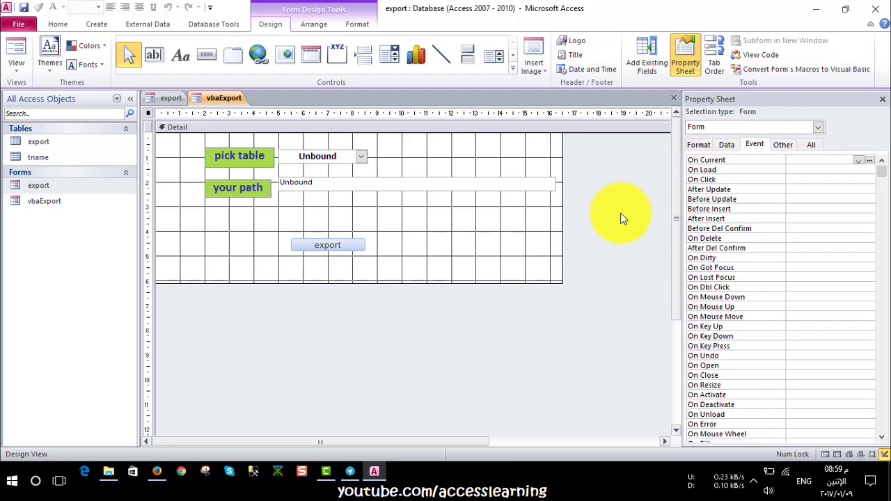
{"action": "left_click", "coordinate": [338, 154]}
{"action": "left_click", "coordinate": [727, 144]}
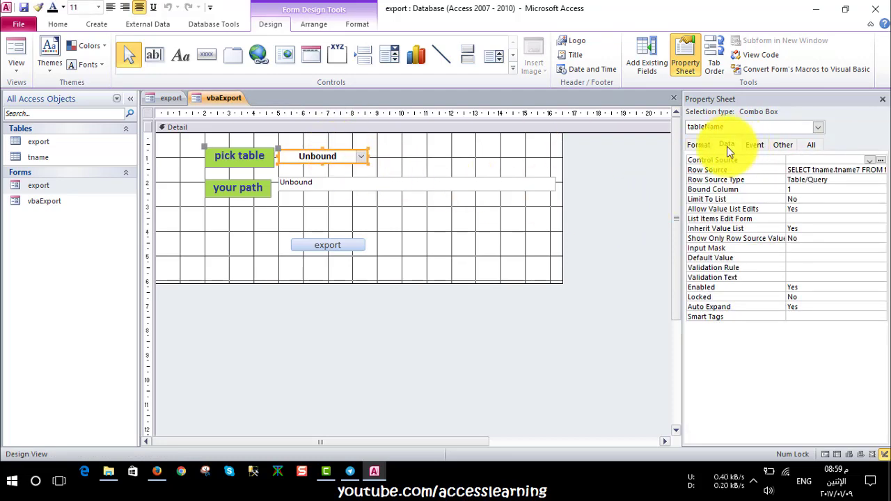
{"action": "left_click", "coordinate": [633, 196]}
Back in Form View, choose the export table and click the path box to run its code.
{"action": "left_click", "coordinate": [17, 45]}
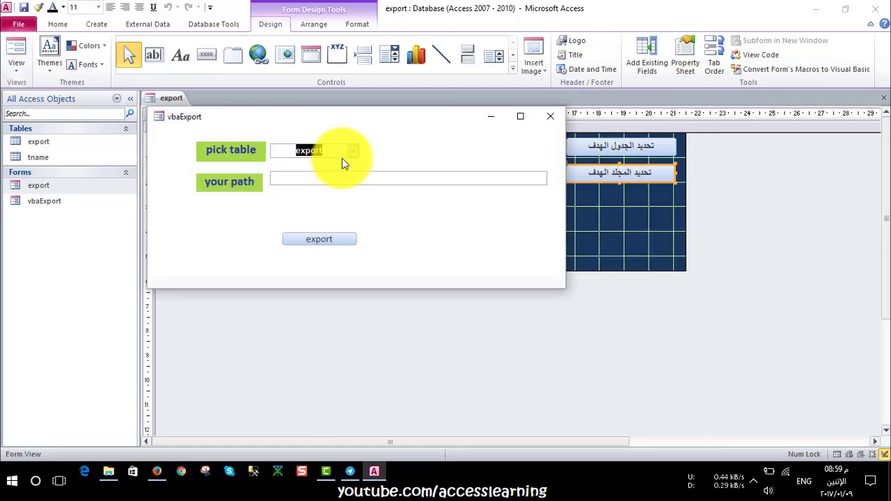
{"action": "left_click", "coordinate": [354, 151]}
{"action": "left_click", "coordinate": [331, 165]}
{"action": "left_click", "coordinate": [329, 177]}
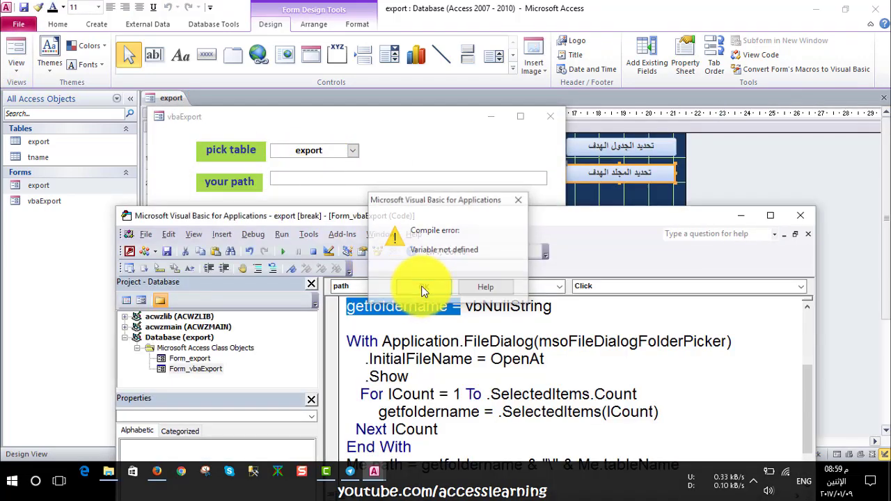
Dismiss the Variable not defined compile error and reset the paused path_Click code.
{"action": "left_click", "coordinate": [424, 291]}
{"action": "left_click_drag", "start_coordinate": [417, 216], "coordinate": [410, 167]}
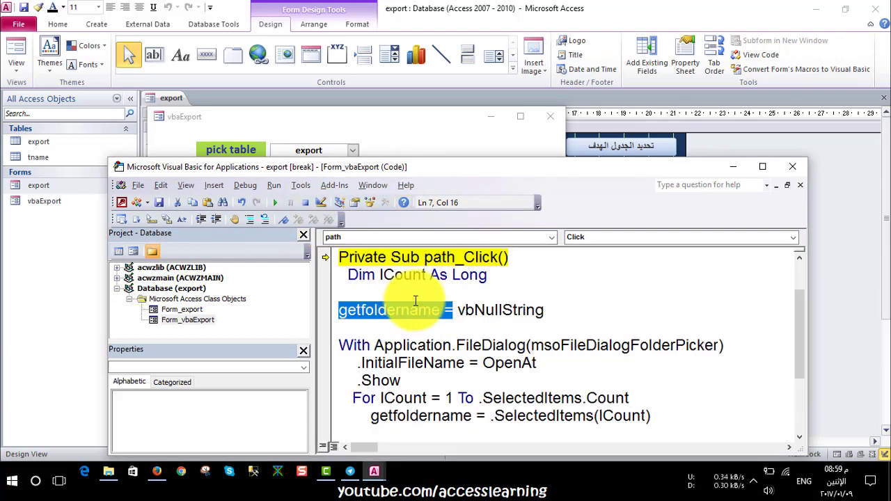
{"action": "left_click", "coordinate": [305, 203]}
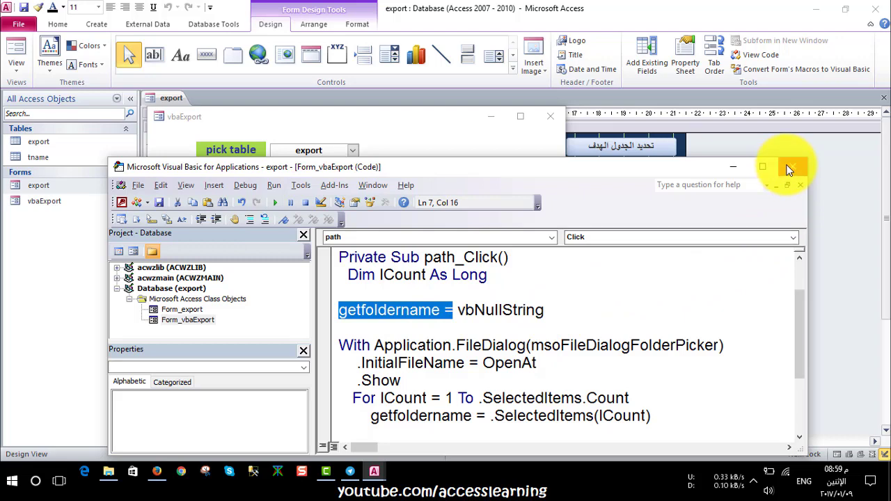
Close the VBA editor and put vbaExport back into Design View.
{"action": "left_click", "coordinate": [411, 327]}
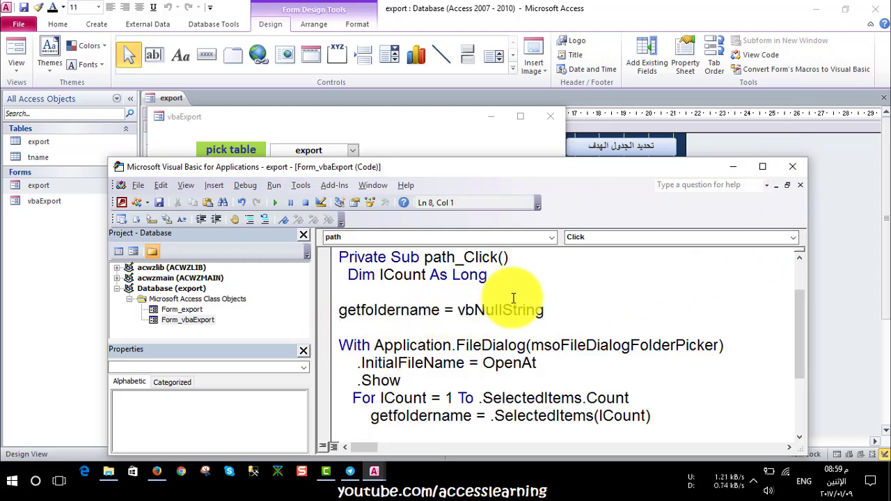
{"action": "left_click", "coordinate": [792, 167]}
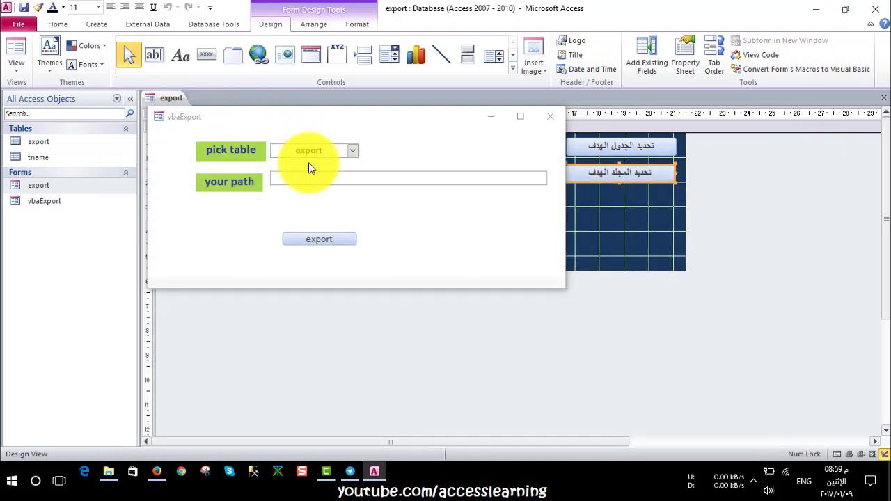
{"action": "right_click", "coordinate": [408, 122]}
{"action": "left_click", "coordinate": [427, 215]}
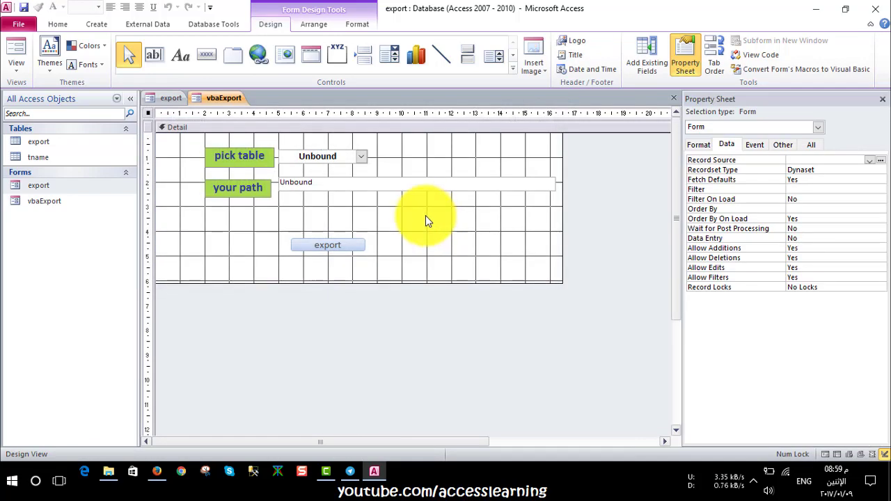
On the export form, select target-folder button Command2 and open its On Click code.
{"action": "left_click", "coordinate": [172, 98]}
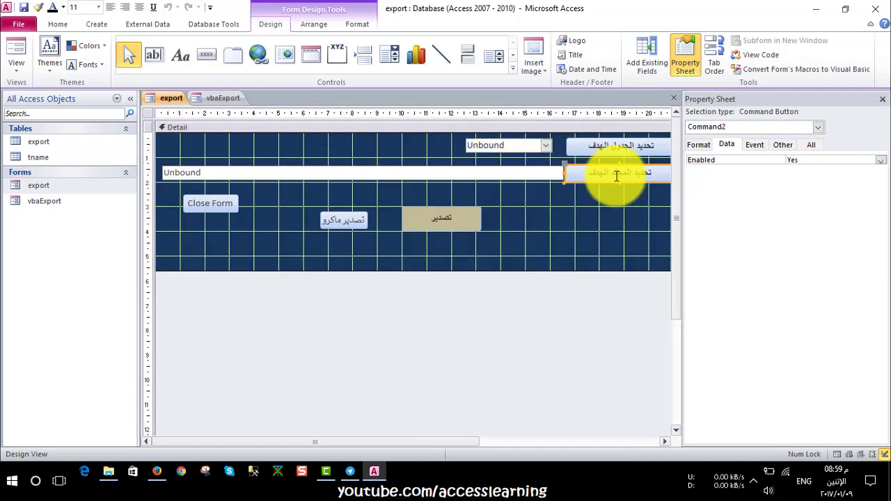
{"action": "left_click", "coordinate": [564, 223]}
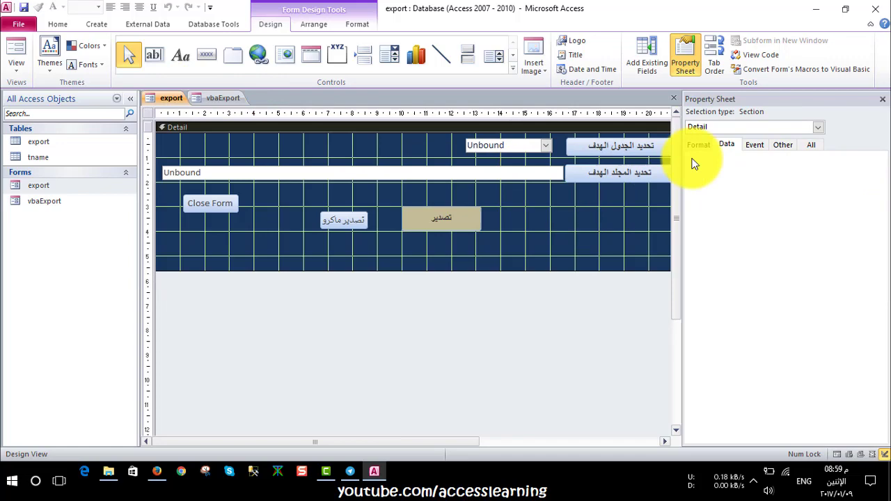
{"action": "left_click", "coordinate": [756, 144]}
{"action": "left_click", "coordinate": [148, 113]}
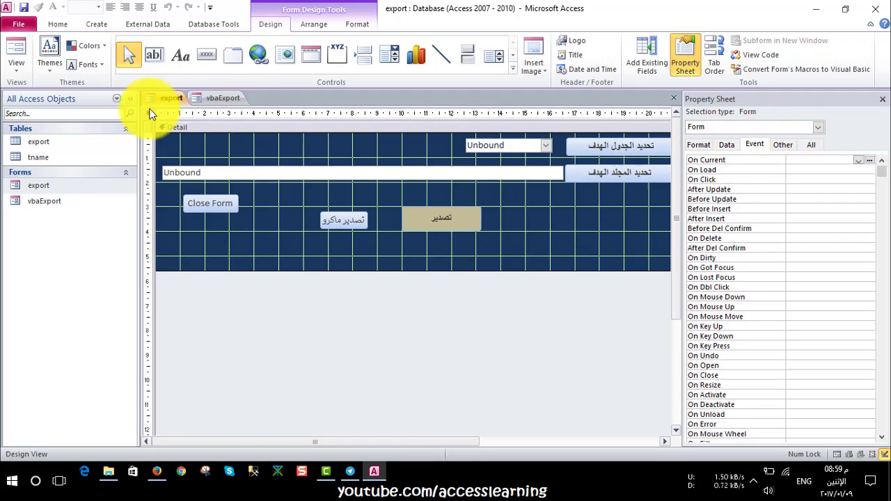
{"action": "scroll", "coordinate": [752, 296], "scroll_direction": "down", "scroll_amount": 3}
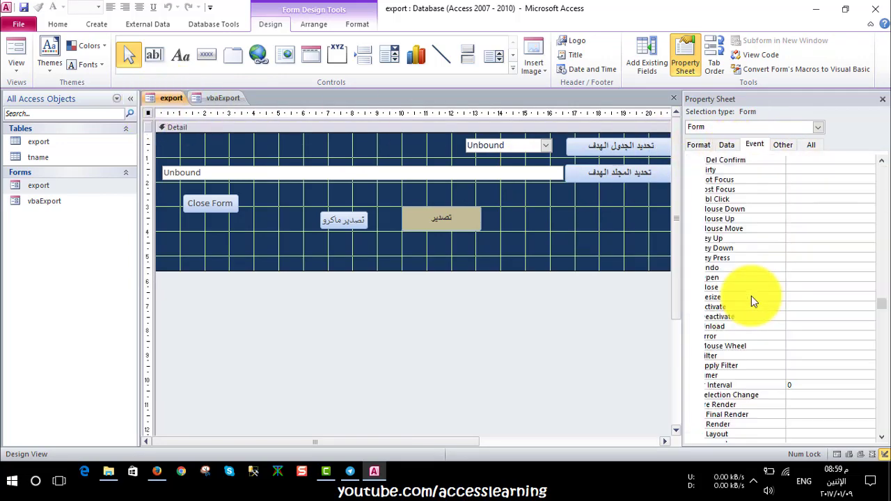
{"action": "left_click", "coordinate": [638, 174]}
{"action": "left_click", "coordinate": [883, 161]}
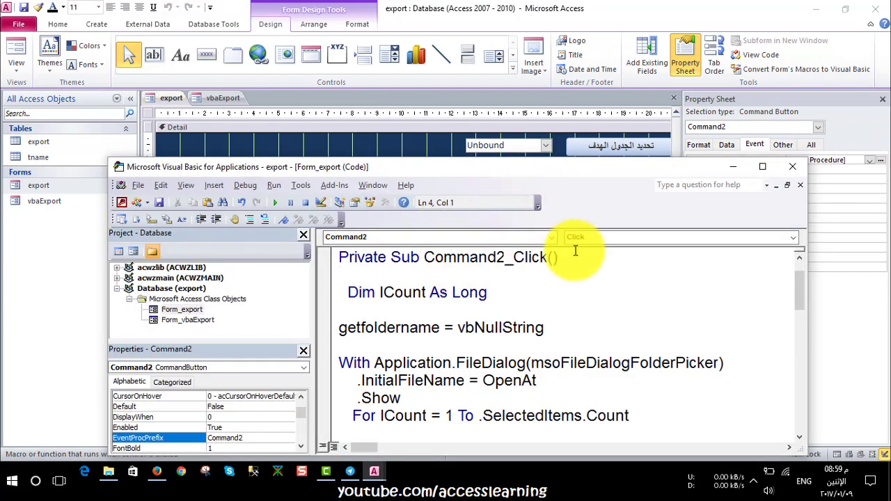
{"action": "left_click", "coordinate": [766, 168]}
{"action": "scroll", "coordinate": [461, 304], "scroll_direction": "up", "scroll_amount": 1}
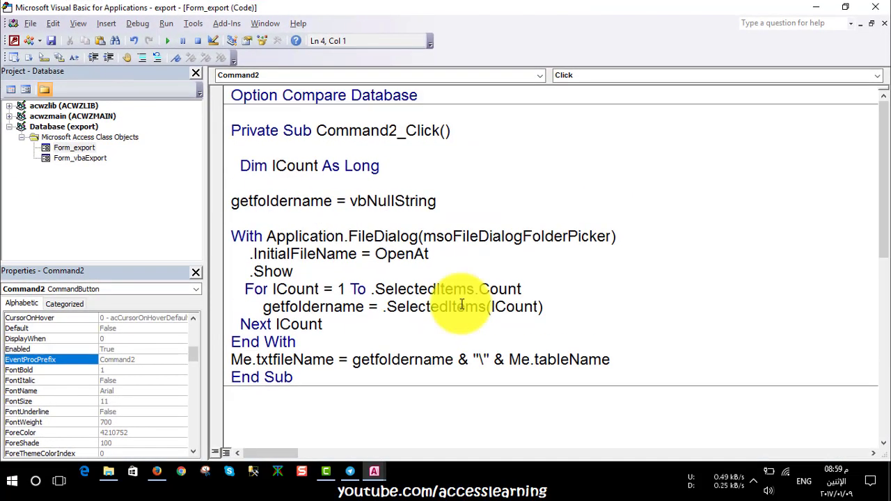
{"action": "scroll", "coordinate": [462, 304], "scroll_direction": "down", "scroll_amount": 3}
{"action": "scroll", "coordinate": [462, 305], "scroll_direction": "down", "scroll_amount": 4}
{"action": "scroll", "coordinate": [462, 304], "scroll_direction": "down", "scroll_amount": 1}
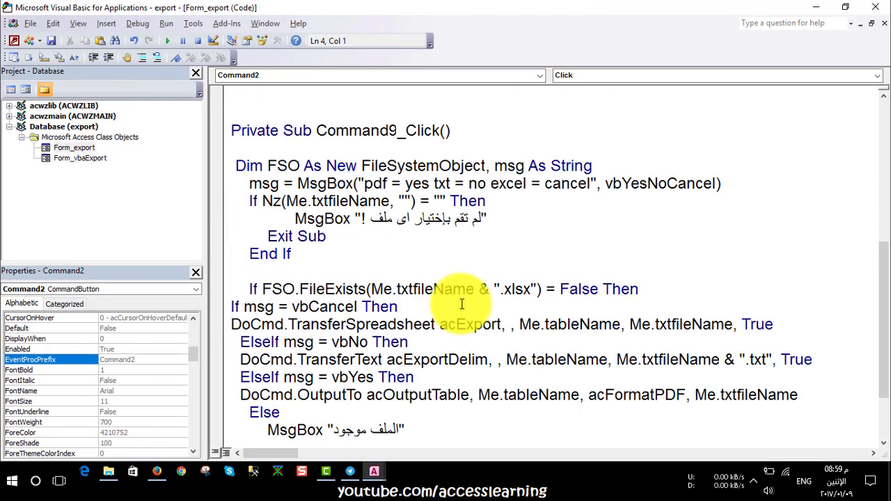
{"action": "scroll", "coordinate": [462, 304], "scroll_direction": "down", "scroll_amount": 1}
{"action": "scroll", "coordinate": [461, 305], "scroll_direction": "up", "scroll_amount": 3}
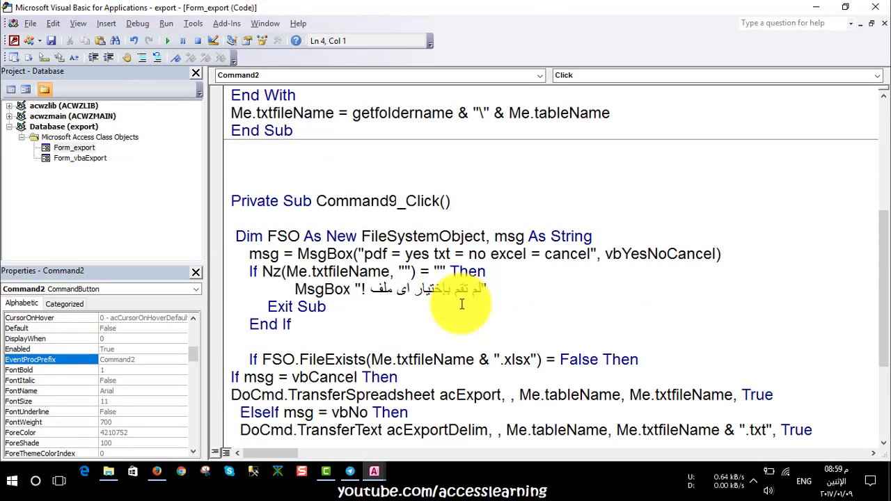
{"action": "scroll", "coordinate": [462, 304], "scroll_direction": "up", "scroll_amount": 2}
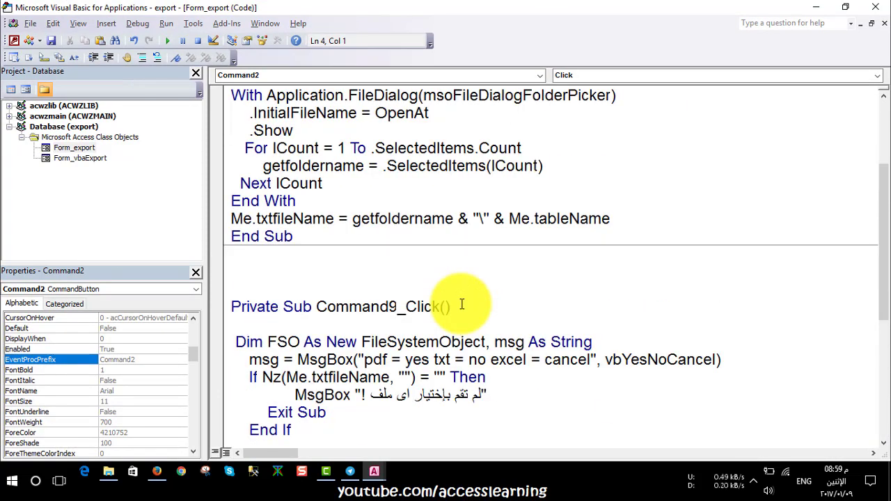
{"action": "scroll", "coordinate": [461, 305], "scroll_direction": "up", "scroll_amount": 2}
{"action": "scroll", "coordinate": [462, 304], "scroll_direction": "up", "scroll_amount": 1}
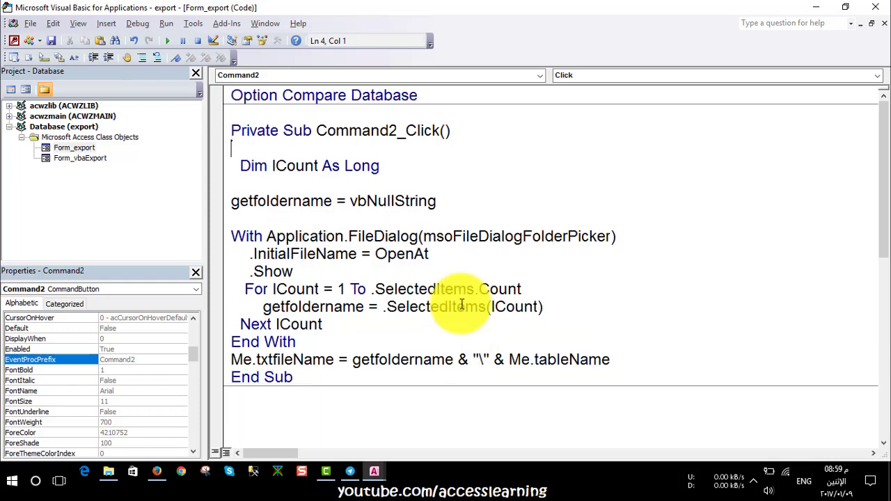
{"action": "left_click", "coordinate": [186, 25]}
{"action": "left_click", "coordinate": [205, 38]}
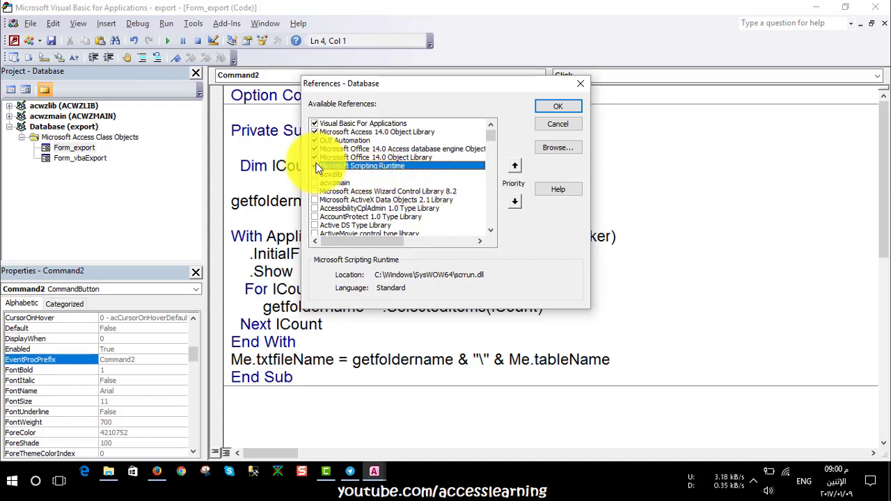
{"action": "left_click", "coordinate": [390, 159]}
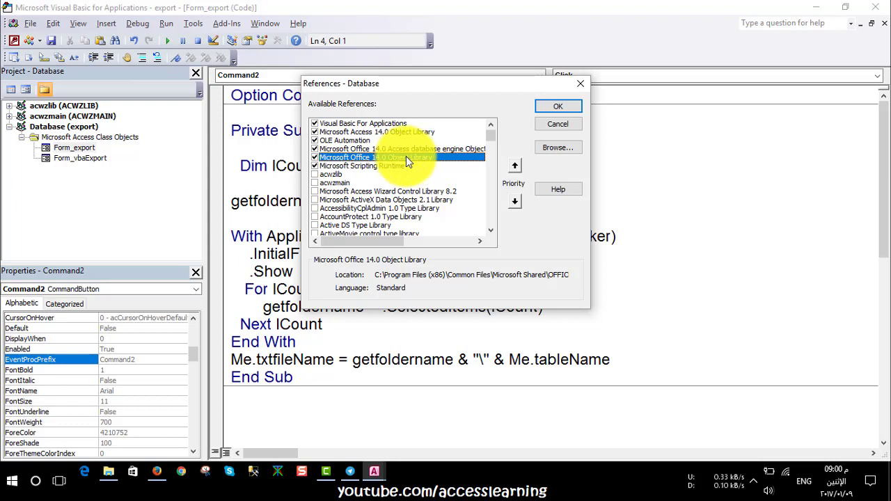
{"action": "left_click", "coordinate": [370, 133]}
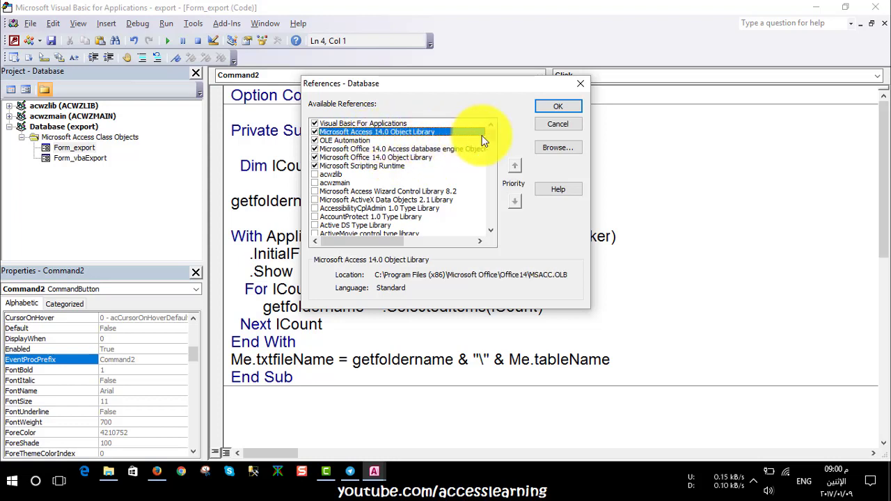
{"action": "left_click", "coordinate": [559, 110]}
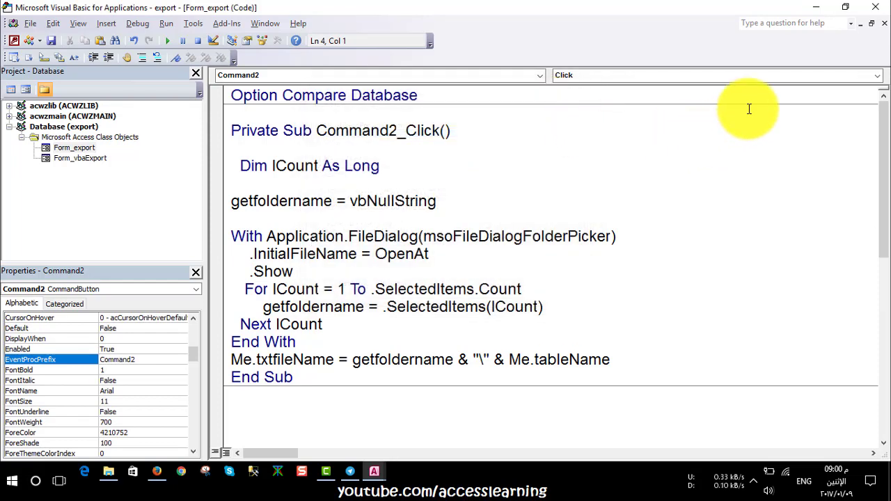
Test the export form's target-folder button in Form View, cancelling the folder picker.
{"action": "left_click", "coordinate": [878, 8]}
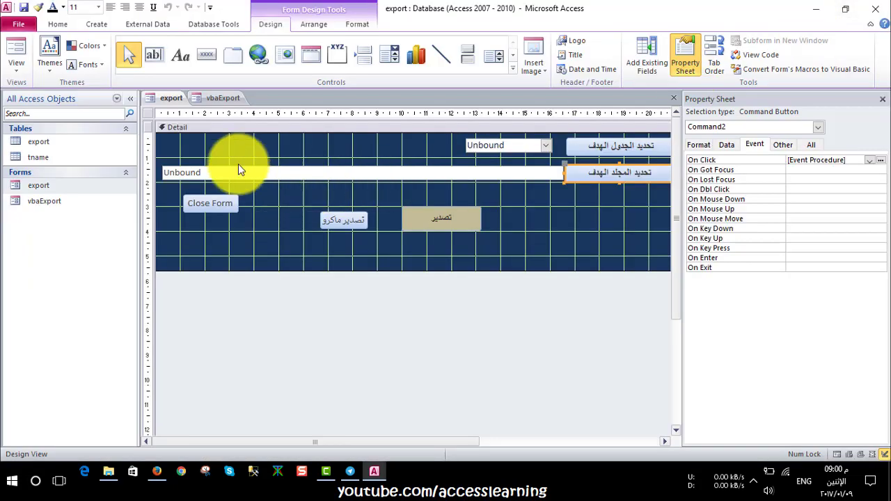
{"action": "left_click", "coordinate": [15, 50]}
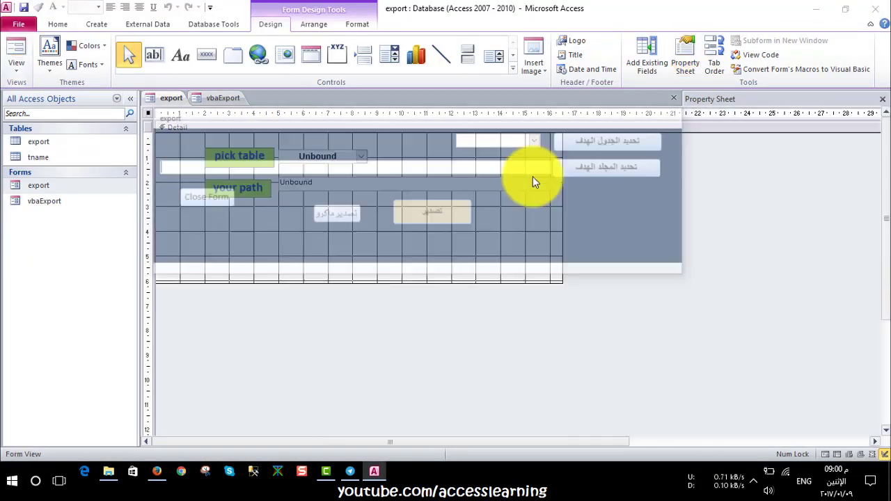
{"action": "left_click", "coordinate": [587, 173]}
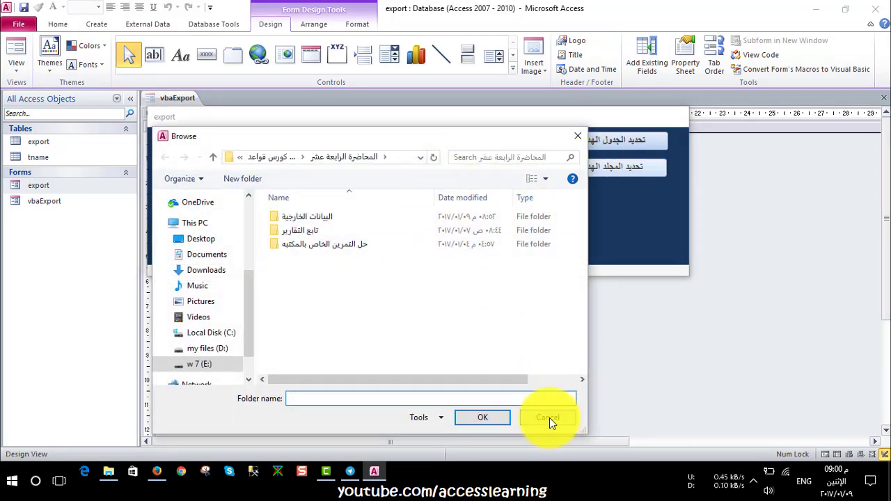
{"action": "left_click", "coordinate": [549, 420]}
Close the export form, answer the save prompt, and click vbaExport's path box in Form View.
{"action": "right_click", "coordinate": [381, 156]}
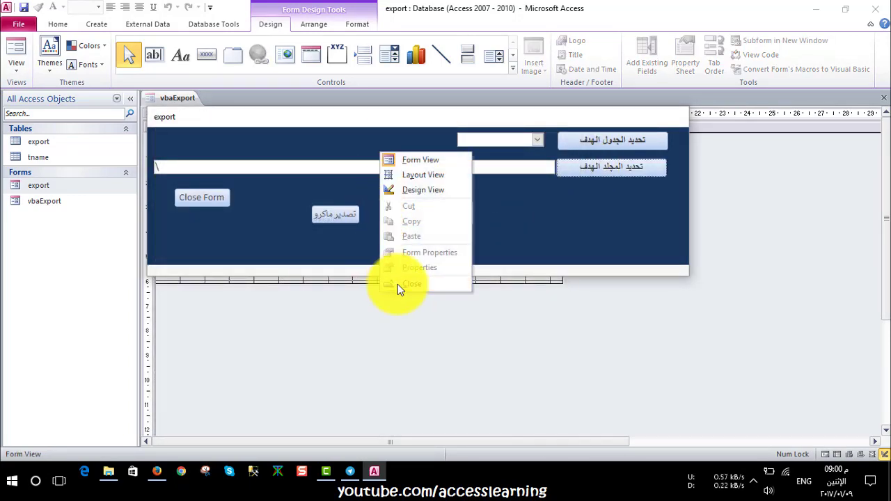
{"action": "left_click", "coordinate": [398, 282]}
{"action": "left_click", "coordinate": [395, 272]}
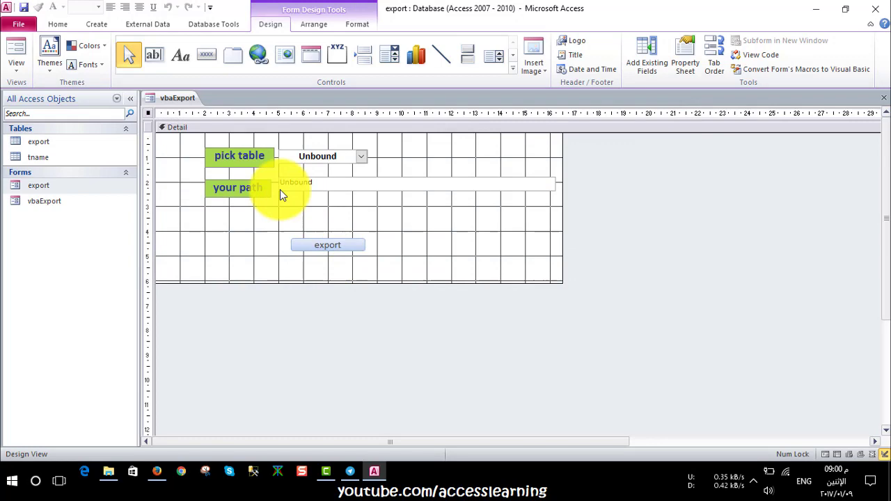
{"action": "left_click", "coordinate": [15, 50]}
{"action": "left_click", "coordinate": [319, 177]}
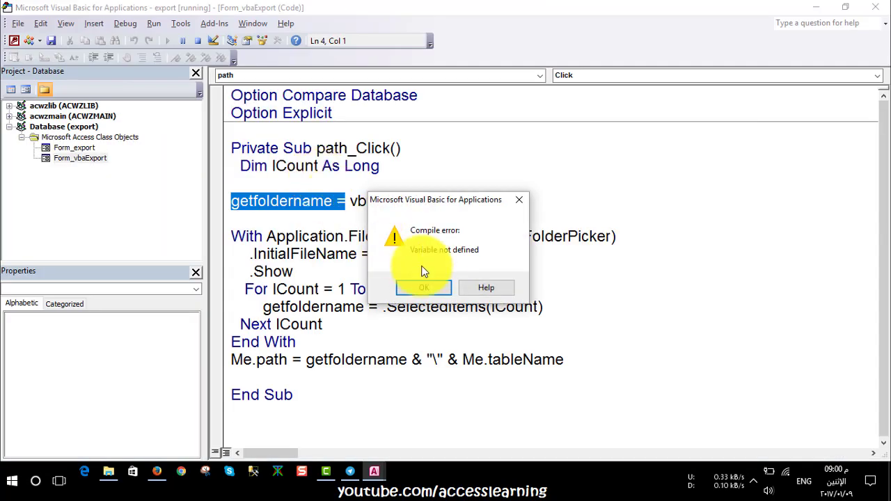
Dismiss the compile error, reset the code, and delete the Option Explicit line.
{"action": "left_click", "coordinate": [421, 291]}
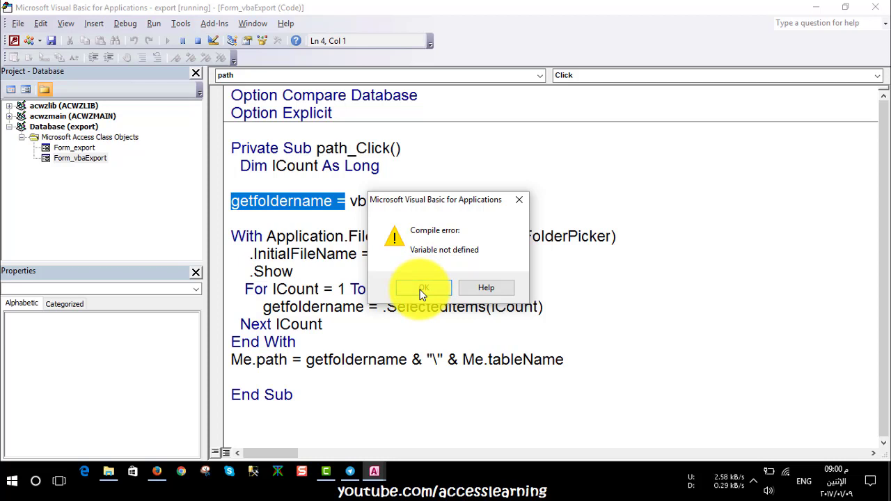
{"action": "left_click", "coordinate": [197, 41]}
{"action": "left_click_drag", "start_coordinate": [333, 112], "coordinate": [232, 113]}
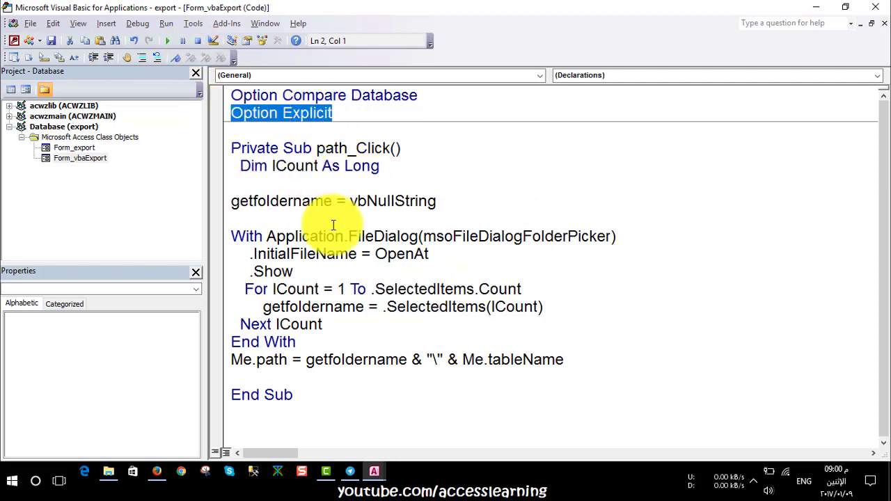
{"action": "key", "text": "Delete"}
Click back into the getfoldername code and close the VBA editor.
{"action": "left_click", "coordinate": [351, 271]}
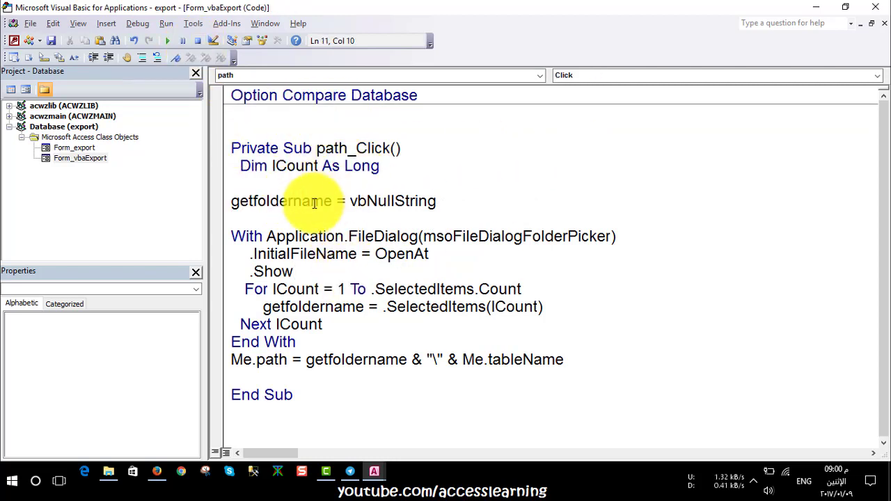
{"action": "left_click", "coordinate": [265, 201]}
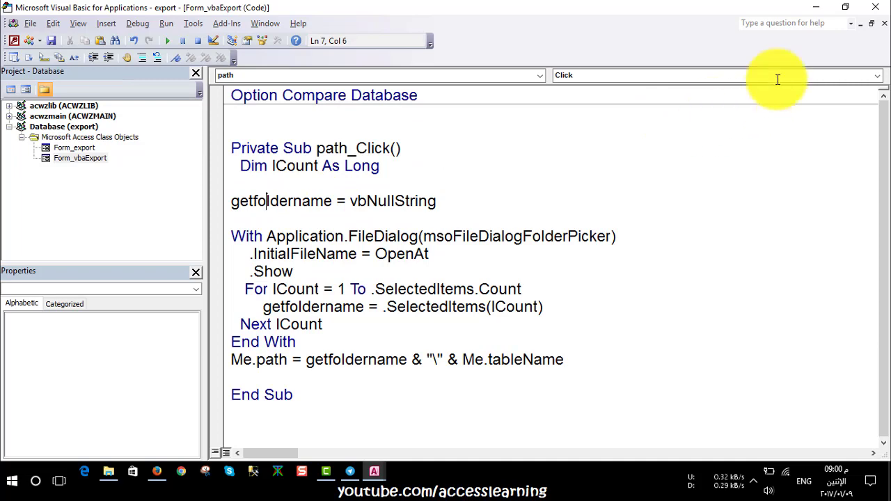
{"action": "left_click", "coordinate": [880, 6]}
Confirm a drive E: folder from the path box's browser several times, then switch the text left-to-right.
{"action": "left_click", "coordinate": [312, 183]}
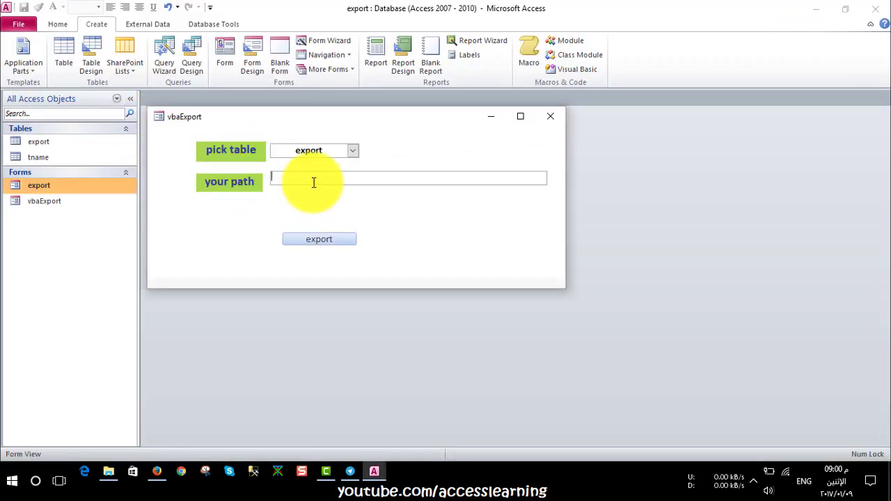
{"action": "left_click_drag", "start_coordinate": [319, 137], "coordinate": [527, 94]}
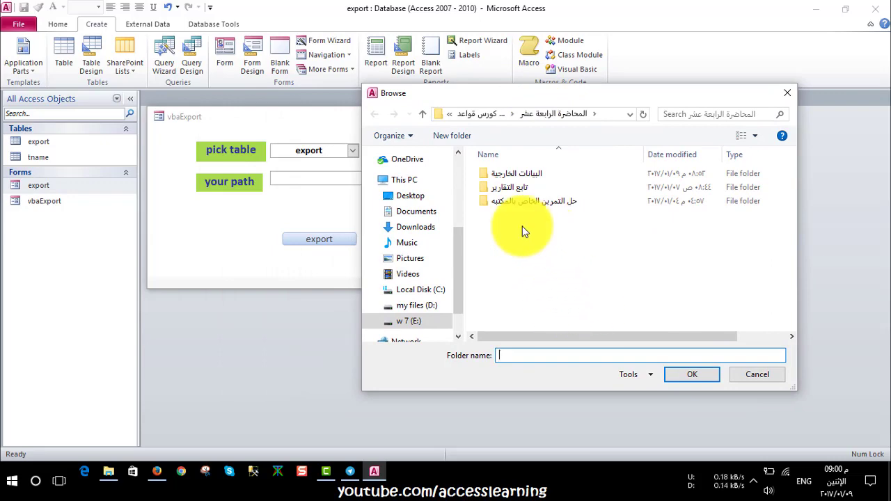
{"action": "left_click", "coordinate": [679, 377]}
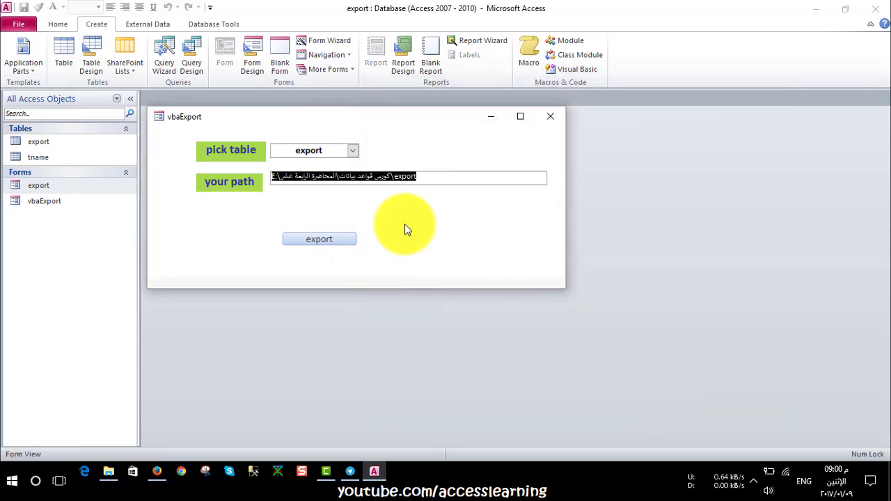
{"action": "left_click", "coordinate": [430, 181]}
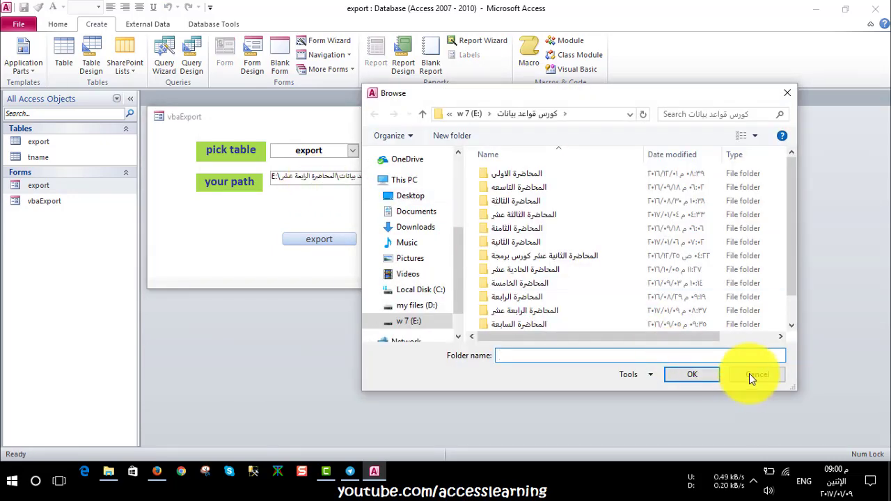
{"action": "left_click", "coordinate": [749, 374]}
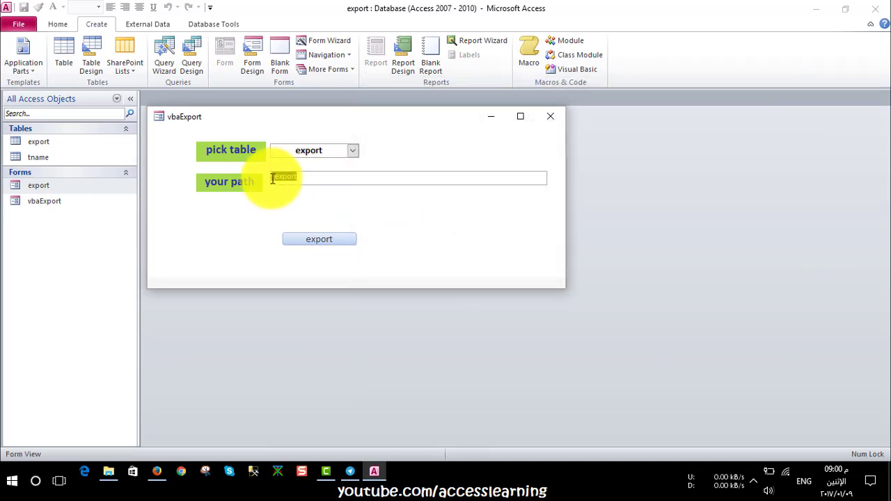
{"action": "left_click", "coordinate": [312, 177]}
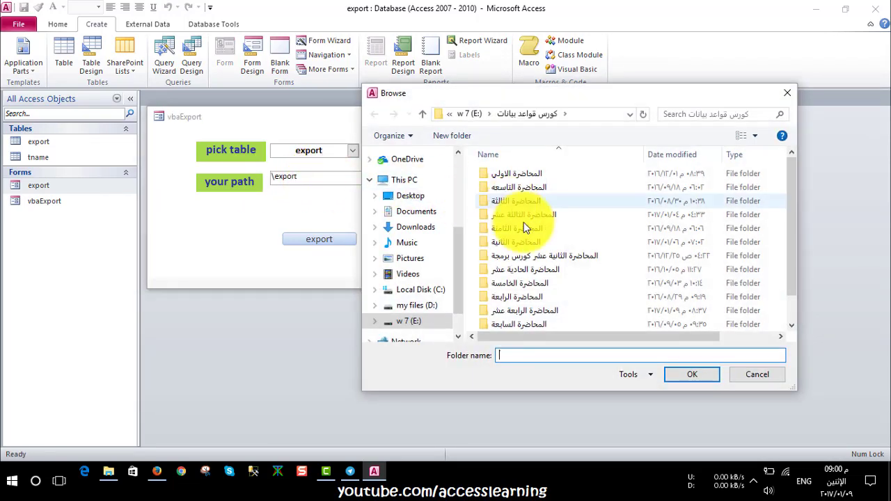
{"action": "left_click", "coordinate": [667, 373]}
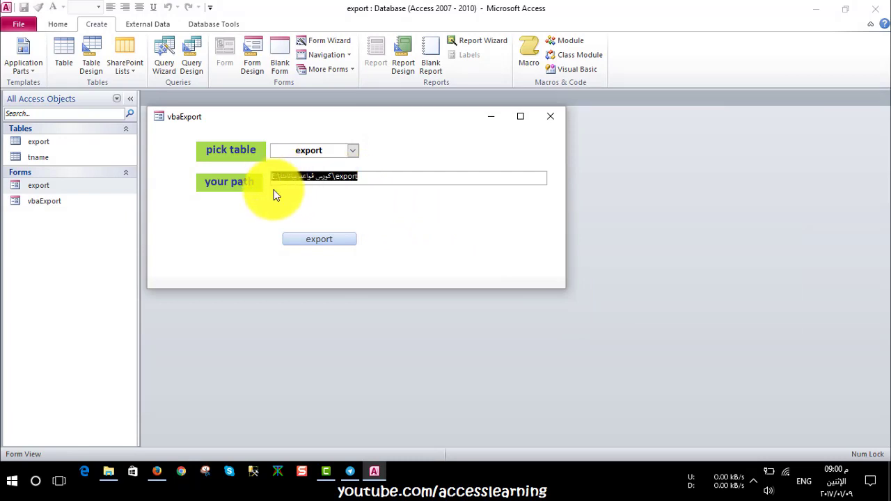
{"action": "key", "text": "ctrl+shift"}
Switch the form to Design View and check the your path box's Data properties.
{"action": "left_click", "coordinate": [326, 238]}
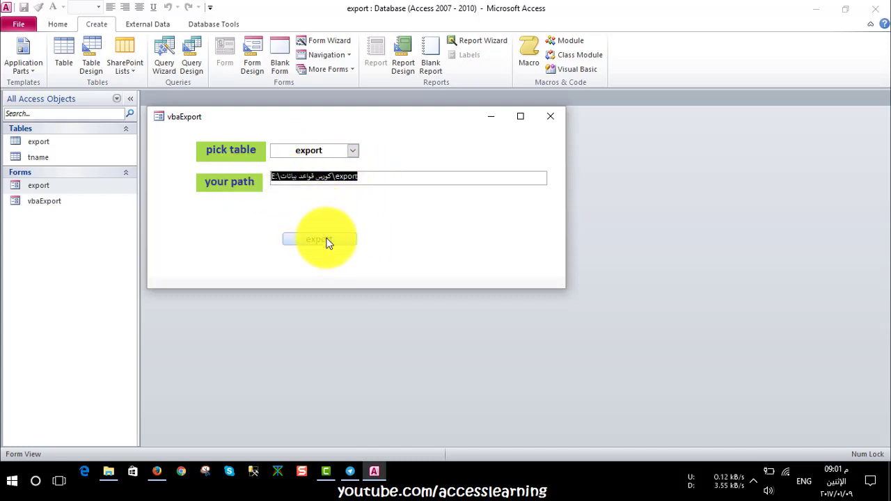
{"action": "right_click", "coordinate": [358, 217]}
{"action": "left_click", "coordinate": [324, 208]}
{"action": "right_click", "coordinate": [324, 208]}
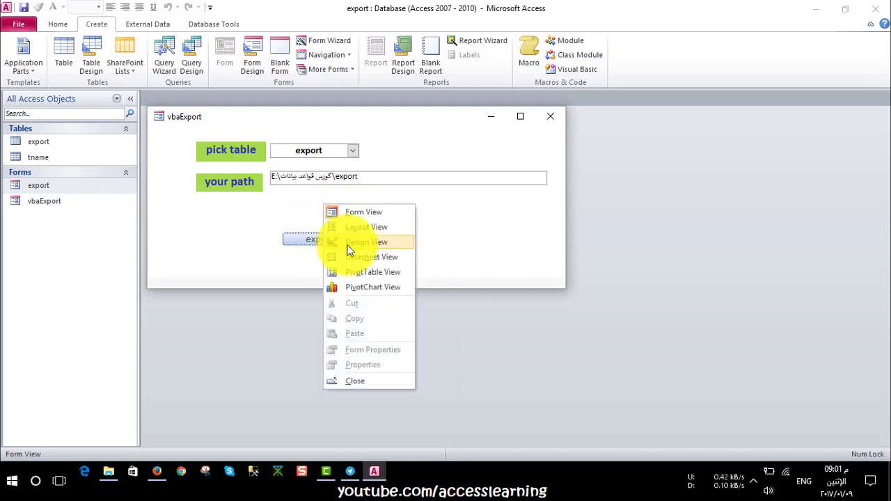
{"action": "left_click", "coordinate": [350, 241]}
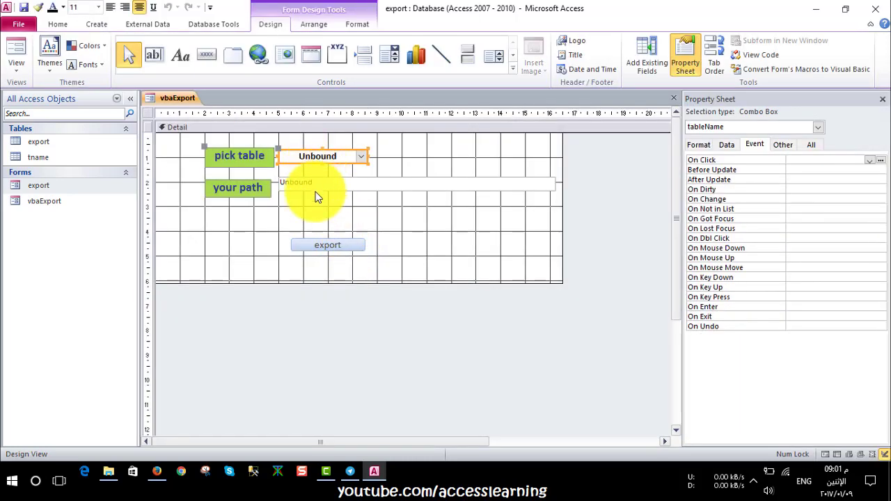
{"action": "left_click", "coordinate": [308, 184]}
{"action": "left_click", "coordinate": [726, 144]}
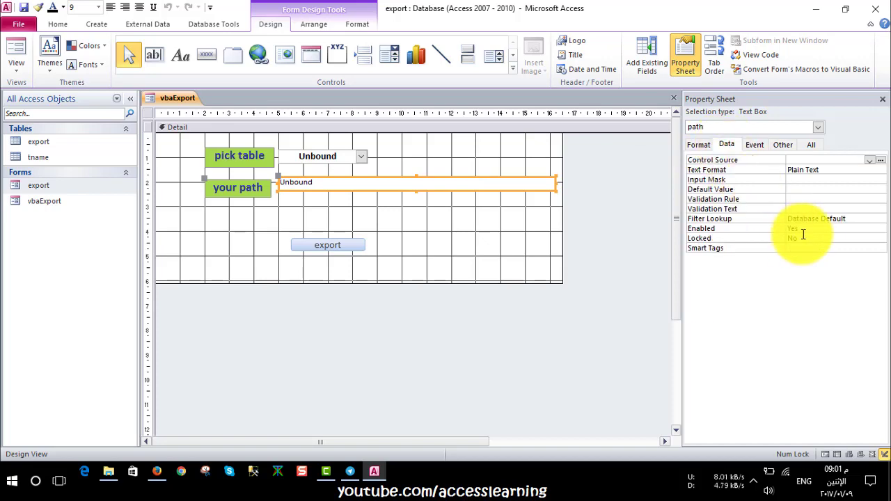
Back in Form View, cancel the path box's folder browser, leaving only \export.
{"action": "left_click", "coordinate": [22, 47]}
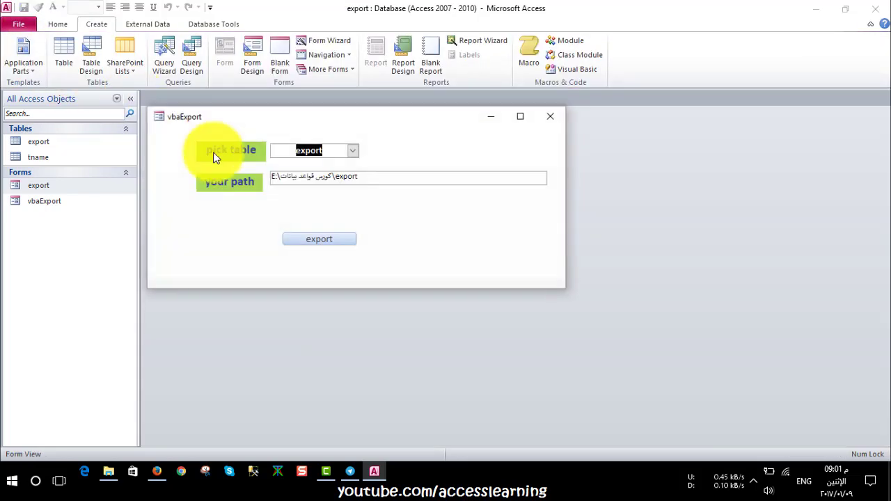
{"action": "double_click", "coordinate": [356, 179]}
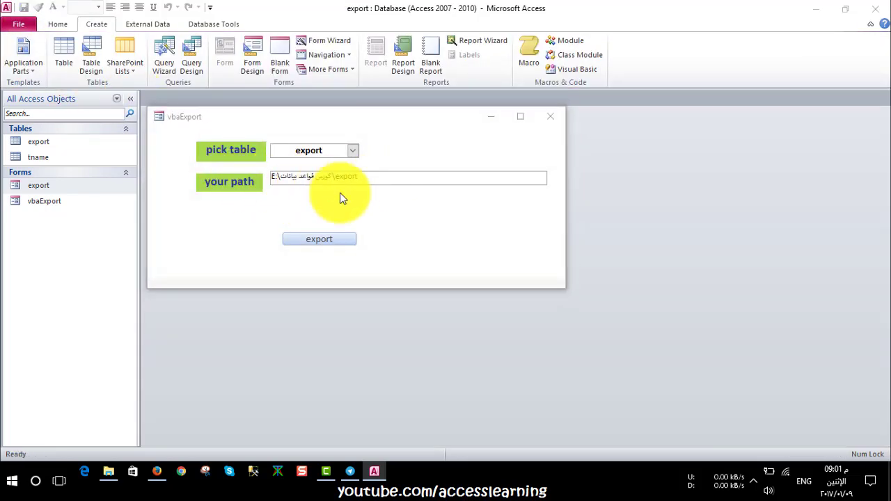
{"action": "left_click", "coordinate": [757, 374]}
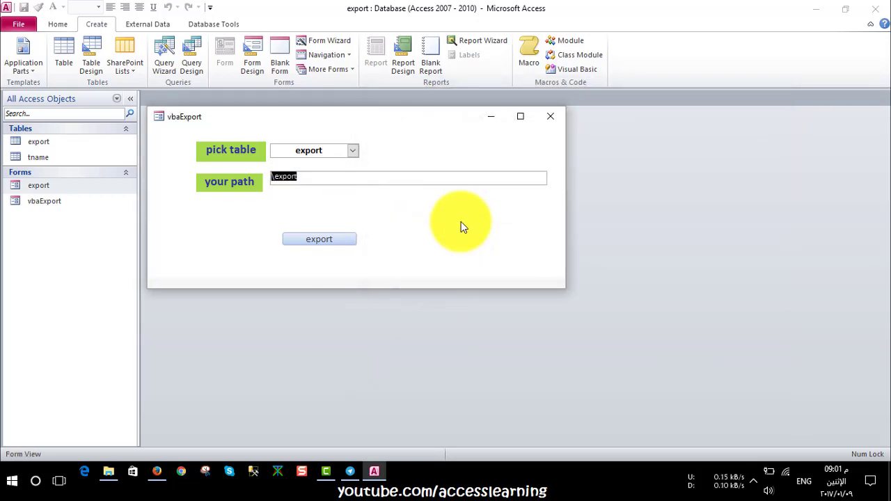
Clear the \export path and the export table choice, then pick drive E: as the folder.
{"action": "key", "text": "BackSpace"}
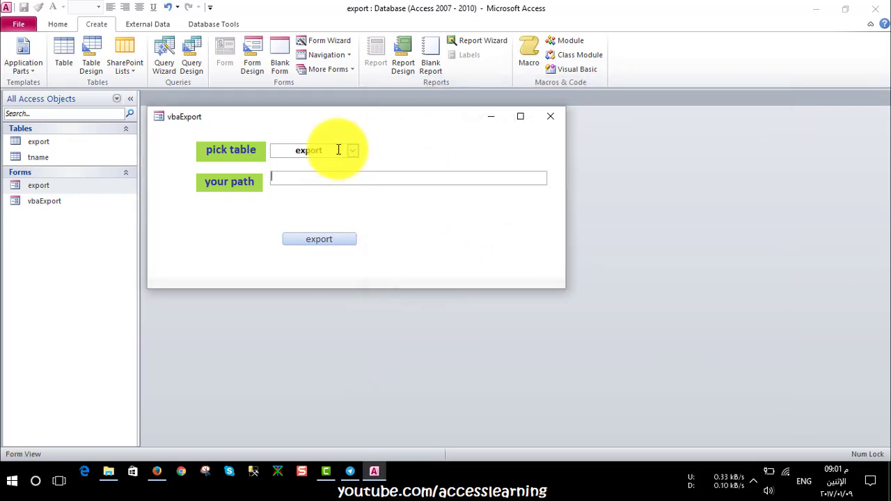
{"action": "double_click", "coordinate": [334, 150]}
{"action": "key", "text": "BackSpace"}
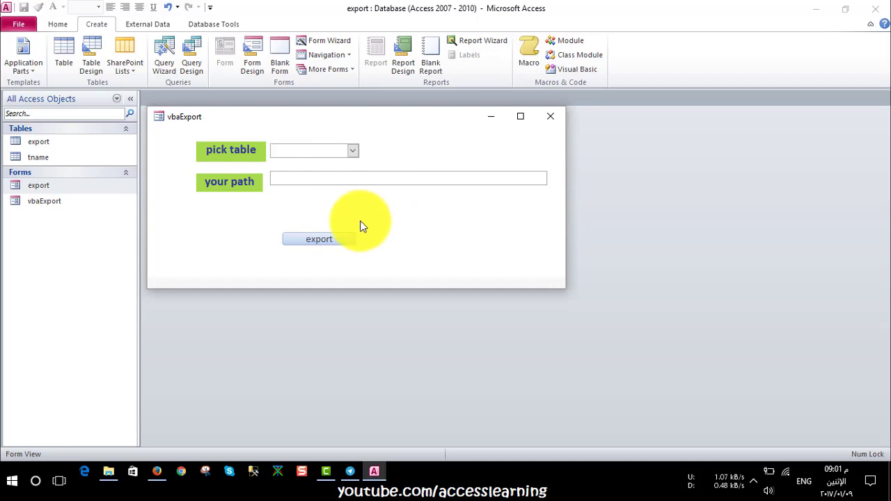
{"action": "double_click", "coordinate": [308, 183]}
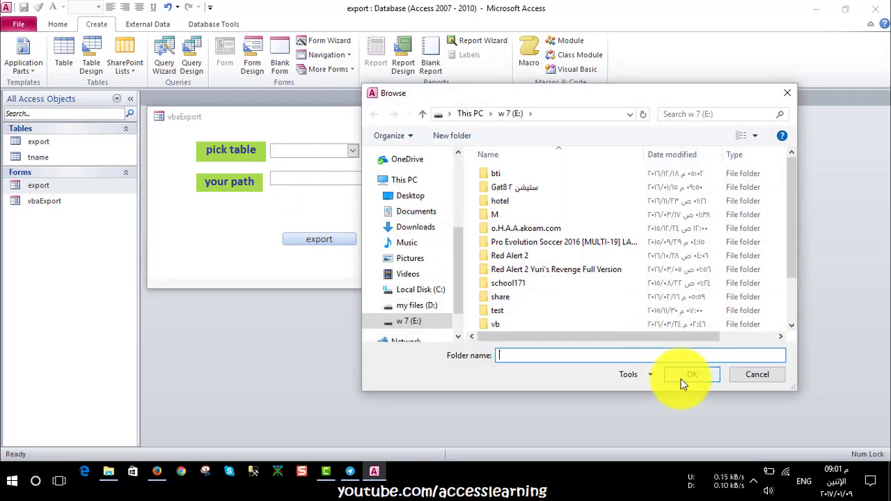
{"action": "left_click", "coordinate": [681, 379]}
Browse to E:\كورس قواعد بيانات\المحاضرة الرابعة عشر and confirm it for the path box.
{"action": "double_click", "coordinate": [289, 180]}
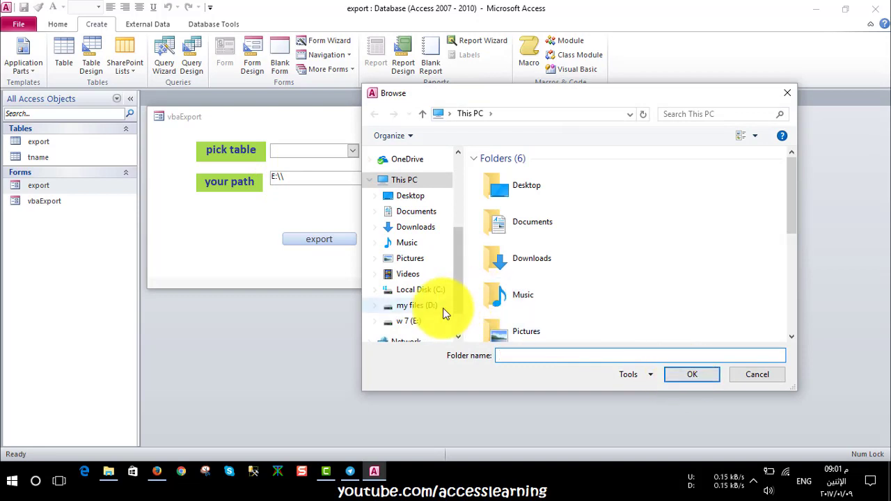
{"action": "left_click", "coordinate": [426, 305]}
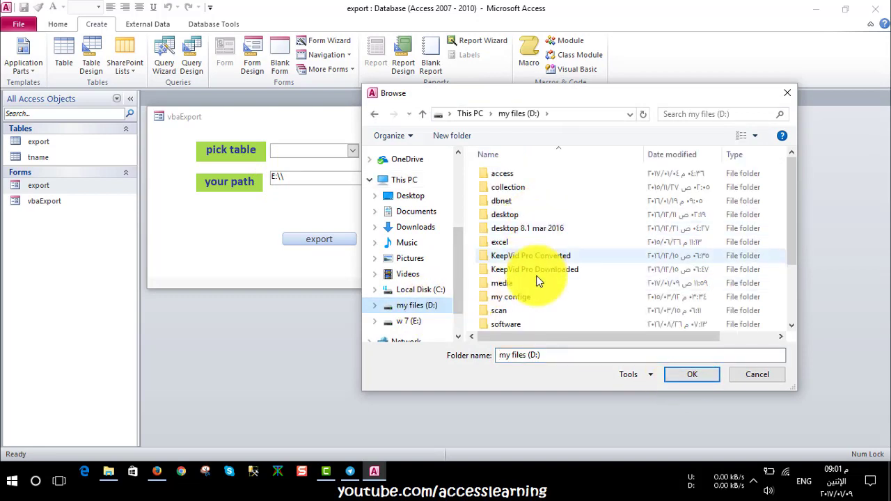
{"action": "left_click", "coordinate": [408, 321]}
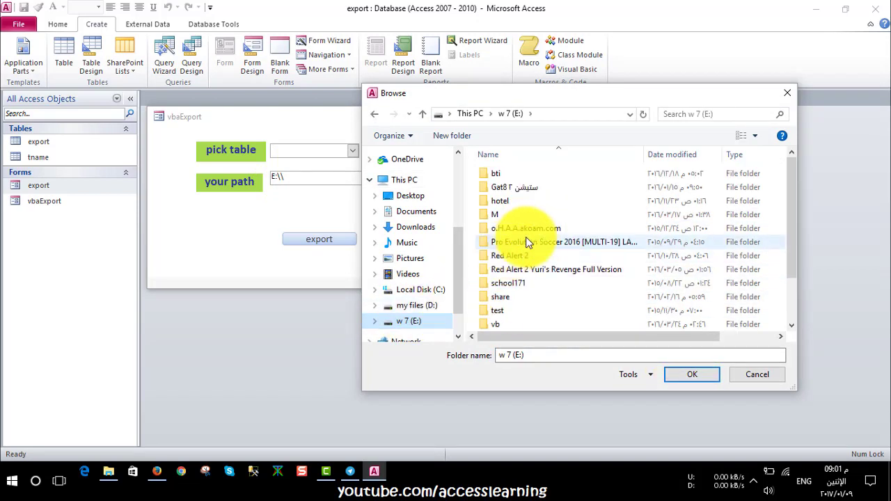
{"action": "scroll", "coordinate": [517, 299], "scroll_direction": "down", "scroll_amount": 1}
{"action": "double_click", "coordinate": [518, 295]}
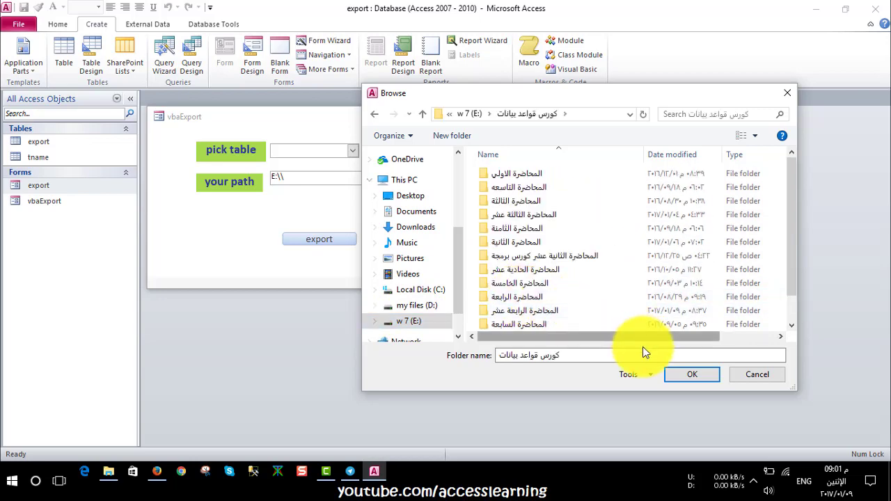
{"action": "double_click", "coordinate": [540, 310]}
{"action": "left_click", "coordinate": [685, 381]}
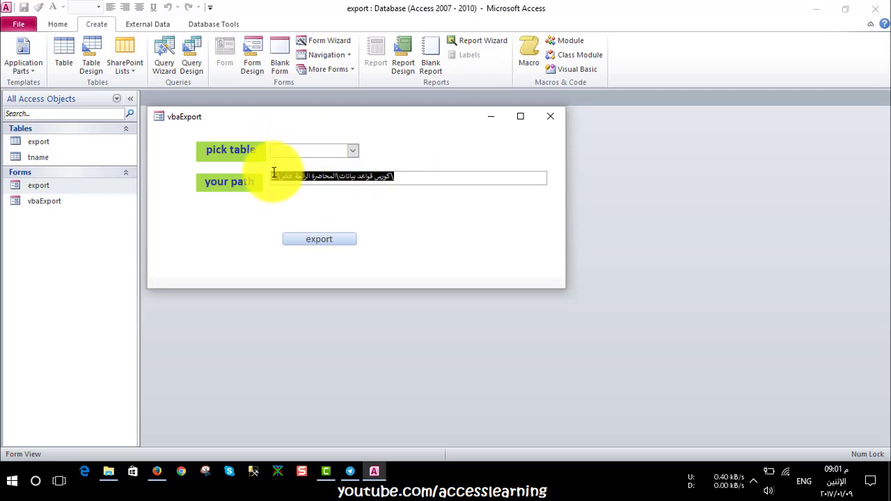
Switch vbaExport to Design View and set the path text box to Locked.
{"action": "right_click", "coordinate": [184, 158]}
{"action": "left_click", "coordinate": [198, 197]}
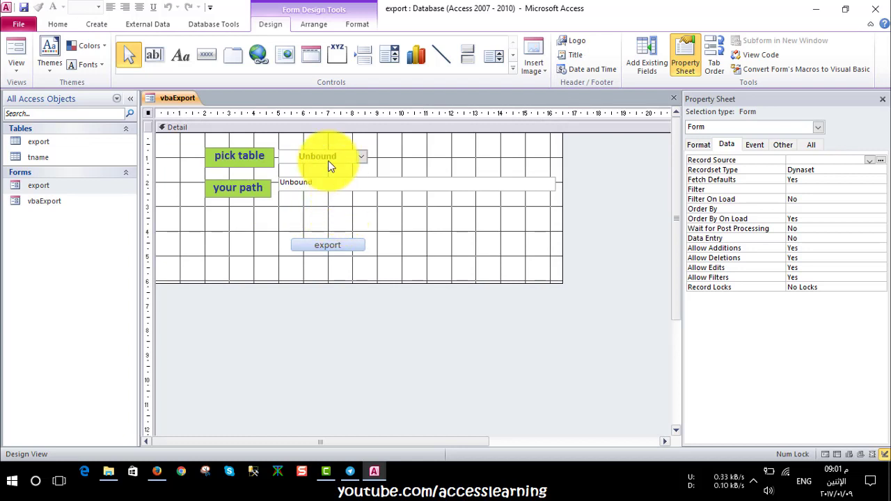
{"action": "left_click", "coordinate": [327, 158]}
{"action": "left_click", "coordinate": [369, 190]}
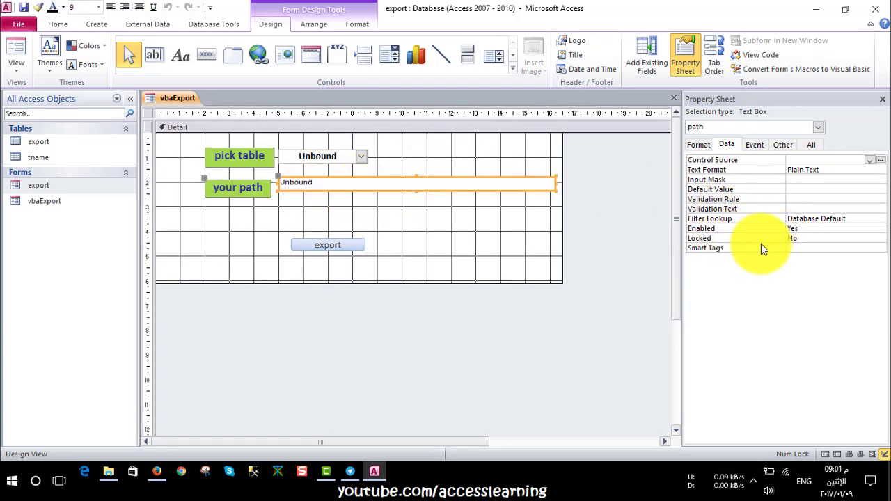
{"action": "double_click", "coordinate": [795, 238]}
Create a Code Builder event procedure for the tableName combo box's After Update event.
{"action": "left_click", "coordinate": [313, 158]}
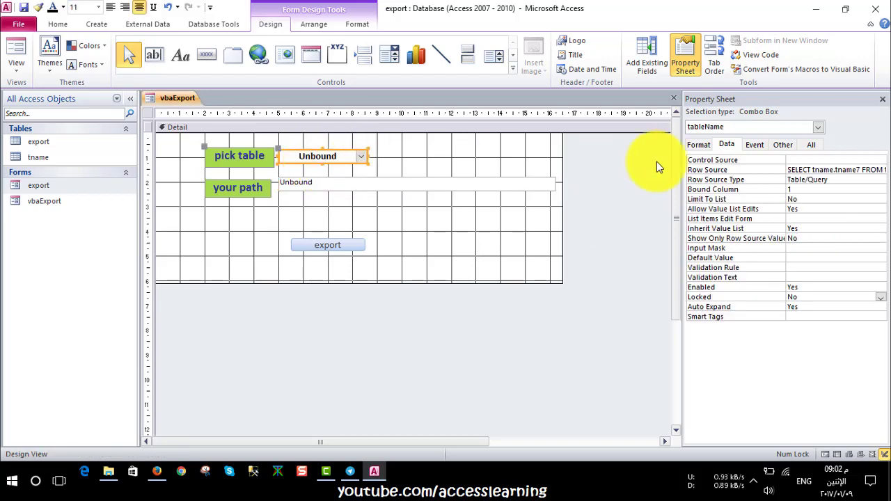
{"action": "left_click", "coordinate": [759, 145]}
{"action": "left_click", "coordinate": [829, 180]}
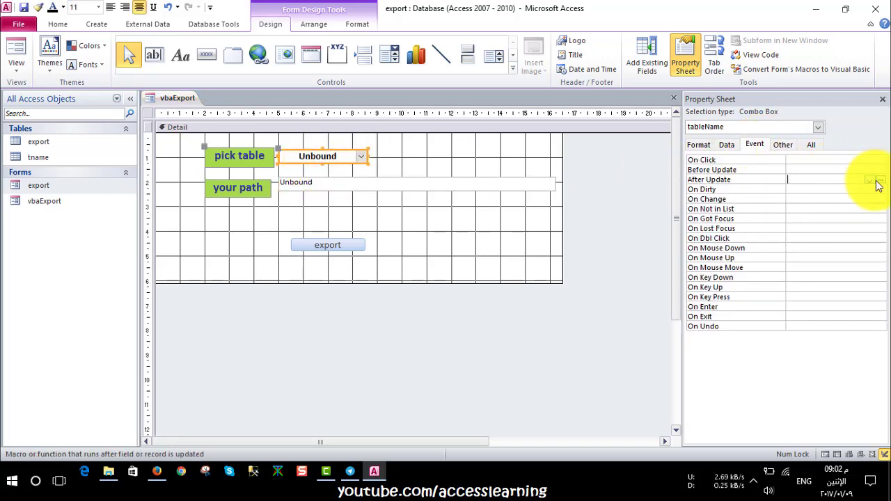
{"action": "left_click", "coordinate": [879, 181]}
{"action": "left_click", "coordinate": [400, 133]}
{"action": "left_click", "coordinate": [446, 276]}
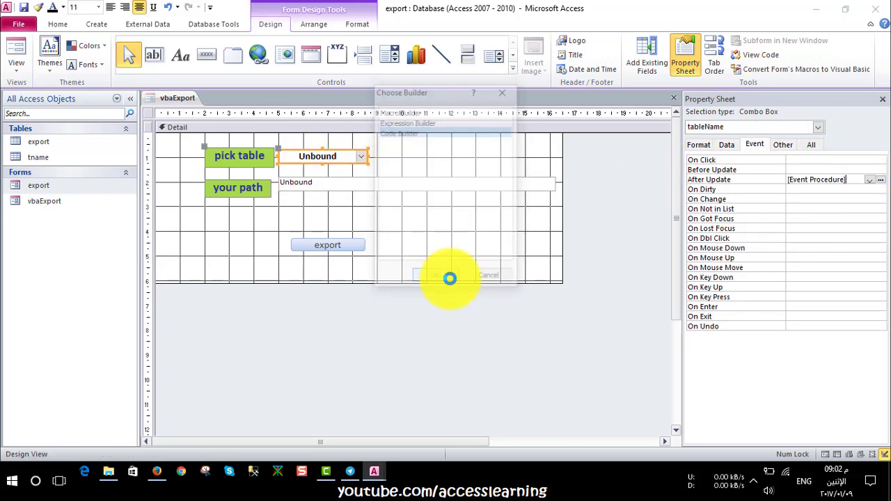
Write Me.path.Locked = False in tableName_AfterUpdate with IntelliSense completions.
{"action": "type", "text": "me."}
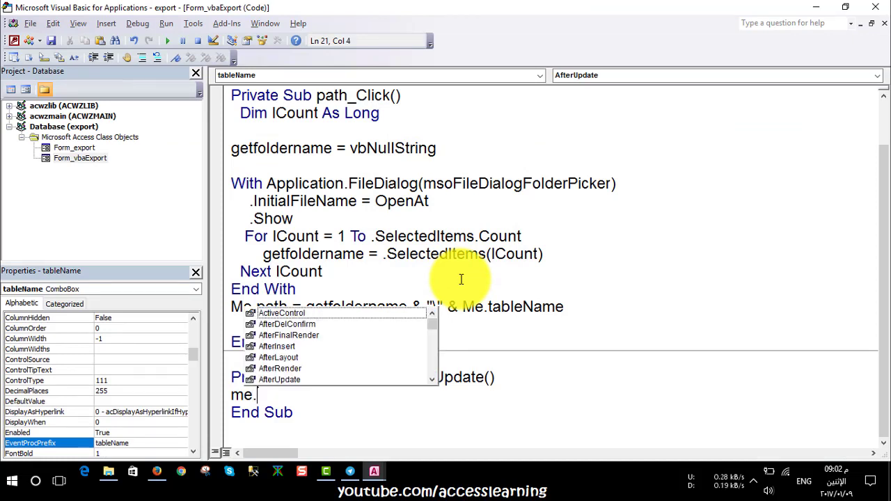
{"action": "type", "text": "p"}
{"action": "key", "text": "Down"}
{"action": "key", "text": "Down"}
{"action": "key", "text": "Down"}
{"action": "key", "text": "Down"}
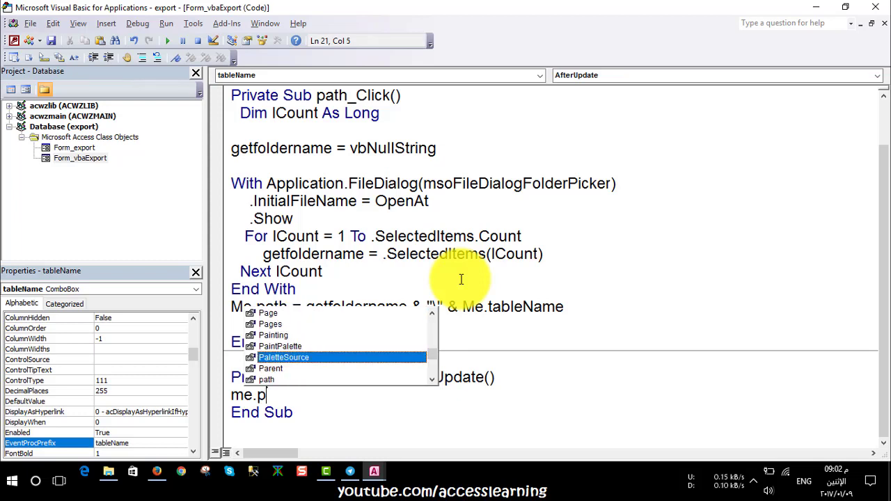
{"action": "key", "text": "Down"}
{"action": "key", "text": "Down"}
{"action": "key", "text": "Tab"}
{"action": "type", "text": ".l"}
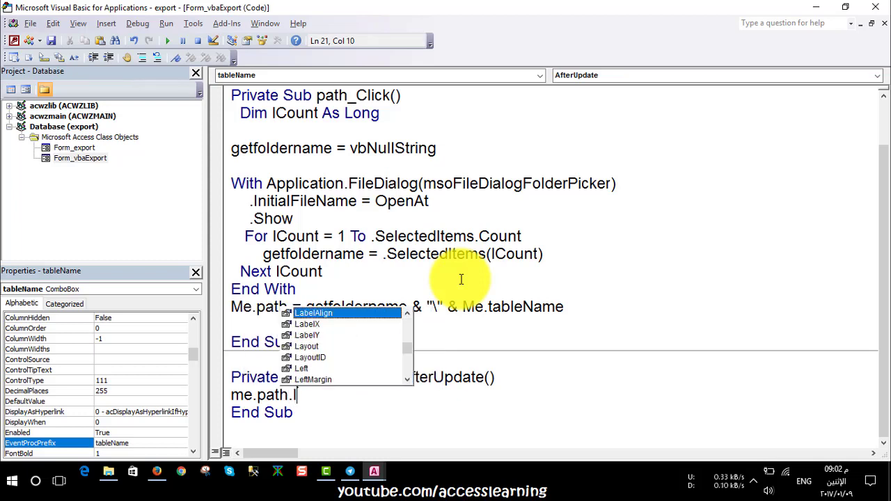
{"action": "key", "text": "Down"}
{"action": "key", "text": "Down"}
{"action": "key", "text": "Down"}
{"action": "key", "text": "Down"}
{"action": "key", "text": "Down"}
{"action": "key", "text": "Down"}
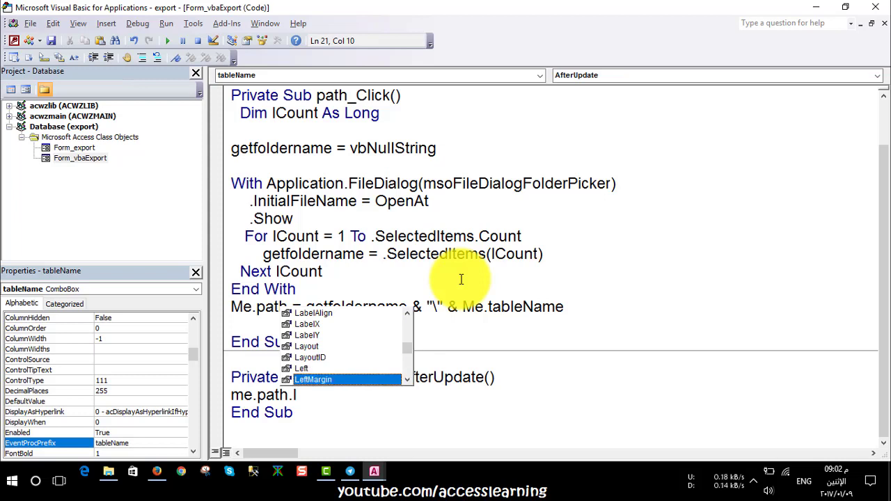
{"action": "key", "text": "Down"}
{"action": "key", "text": "Down"}
{"action": "key", "text": "Down"}
{"action": "key", "text": "Down"}
{"action": "key", "text": "Up"}
{"action": "key", "text": "Tab"}
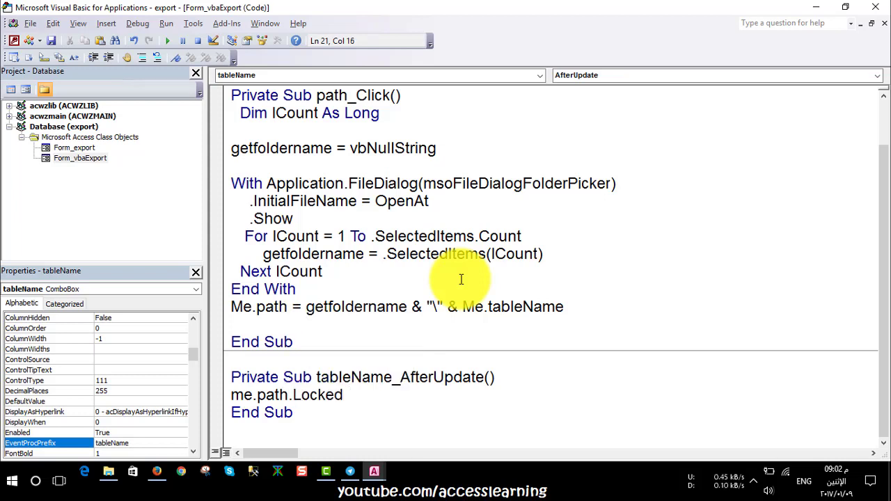
{"action": "type", "text": "="}
{"action": "key", "text": "Down"}
{"action": "key", "text": "Down"}
{"action": "key", "text": "Up"}
{"action": "key", "text": "Tab"}
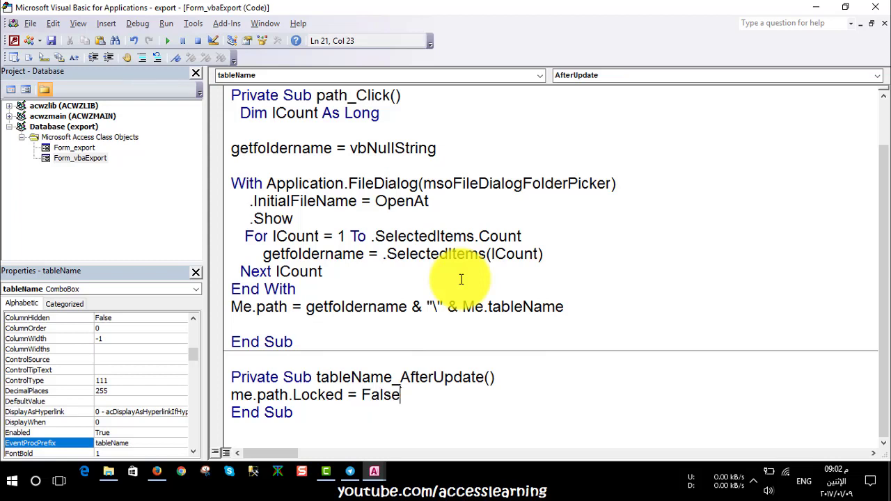
{"action": "left_click", "coordinate": [493, 418]}
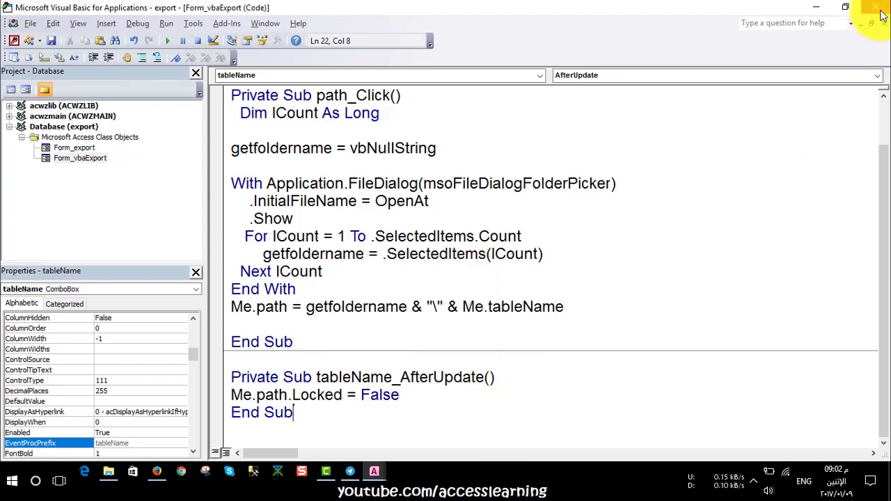
Adjust the blank lines around the Locked line, then move to the path_Click procedure.
{"action": "left_click", "coordinate": [233, 395]}
{"action": "key", "text": "Return"}
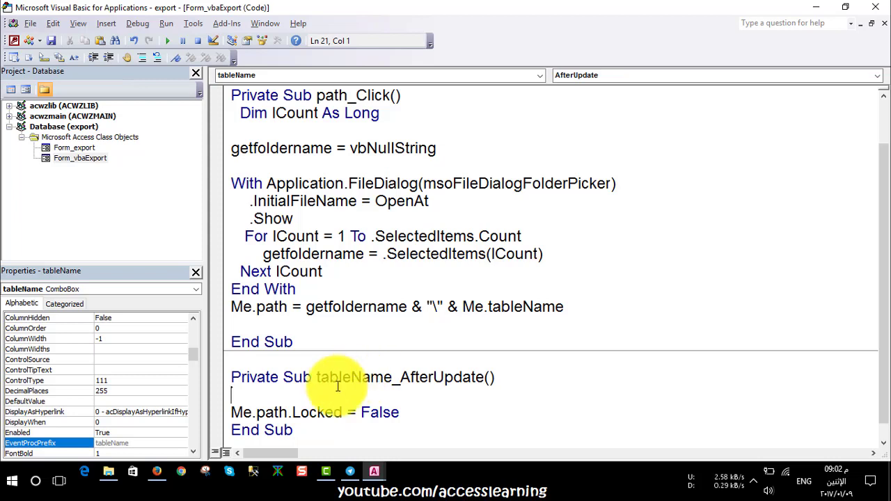
{"action": "key", "text": "BackSpace"}
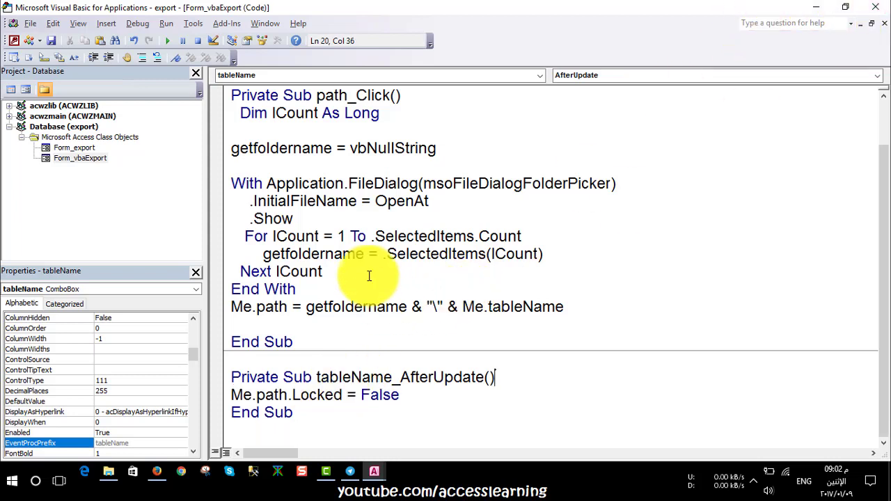
{"action": "left_click", "coordinate": [240, 113]}
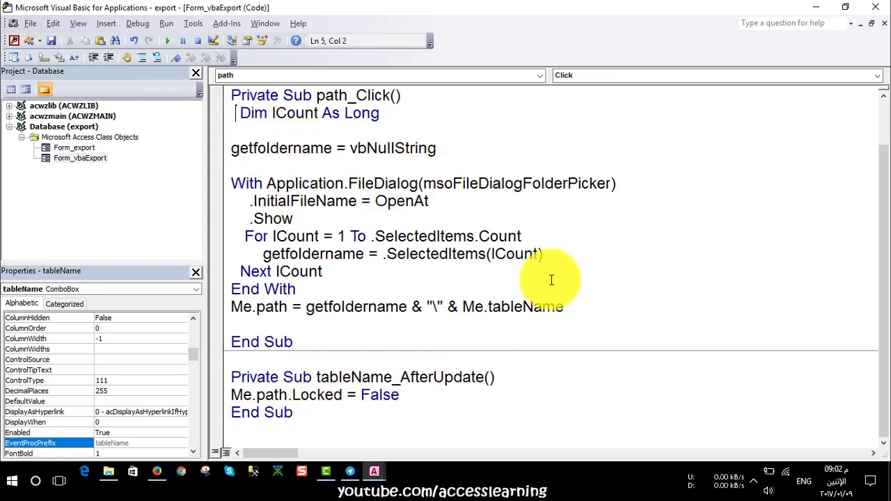
Add If IsNull(Me.tableName) Then MsgBox "اختر جدول" at the top of path_Click.
{"action": "key", "text": "Return"}
{"action": "type", "text": "if isnull"}
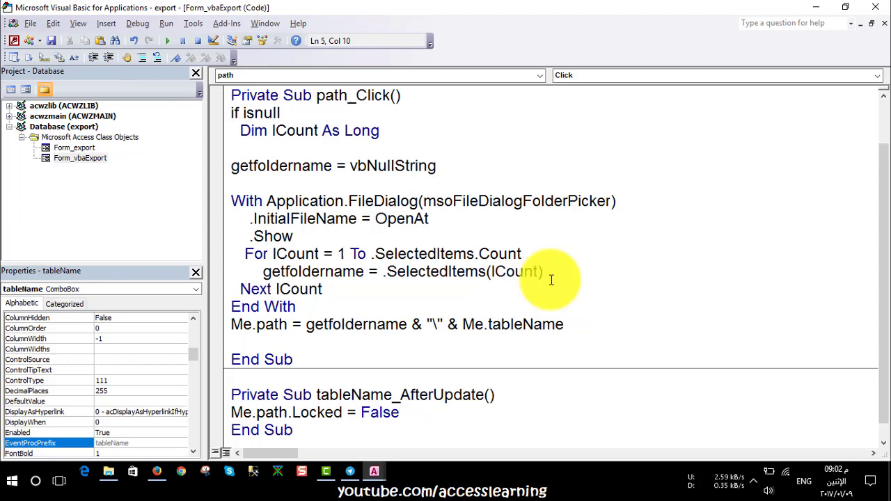
{"action": "type", "text": "(me"}
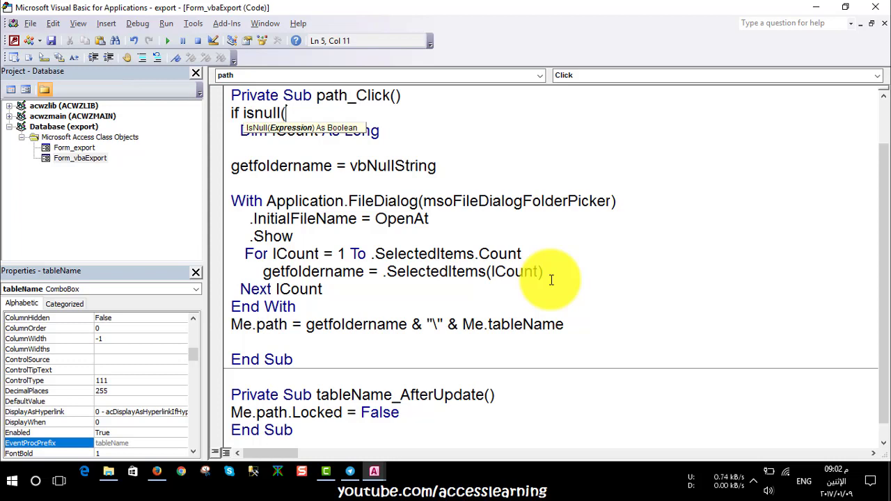
{"action": "type", "text": ".tableName"}
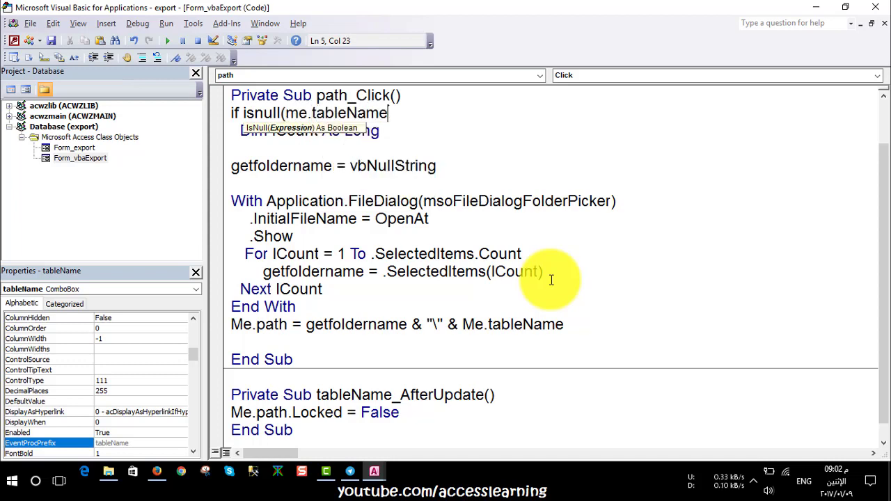
{"action": "type", "text": ") then"}
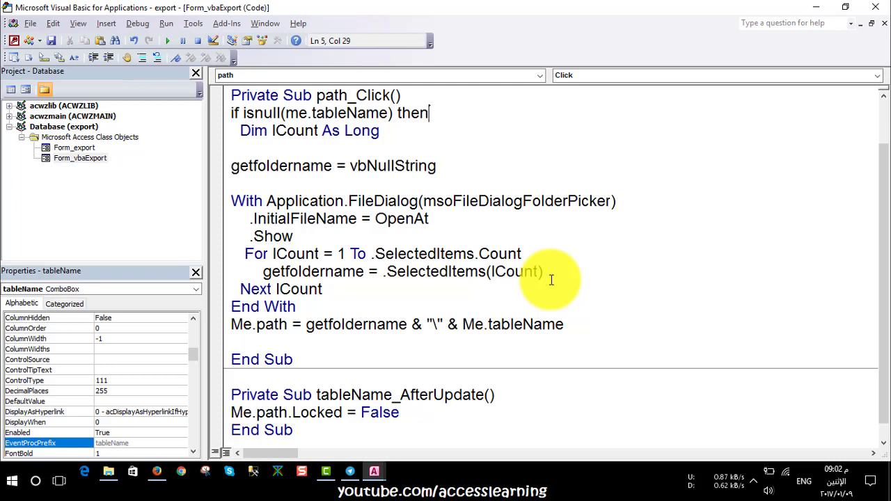
{"action": "key", "text": "Return"}
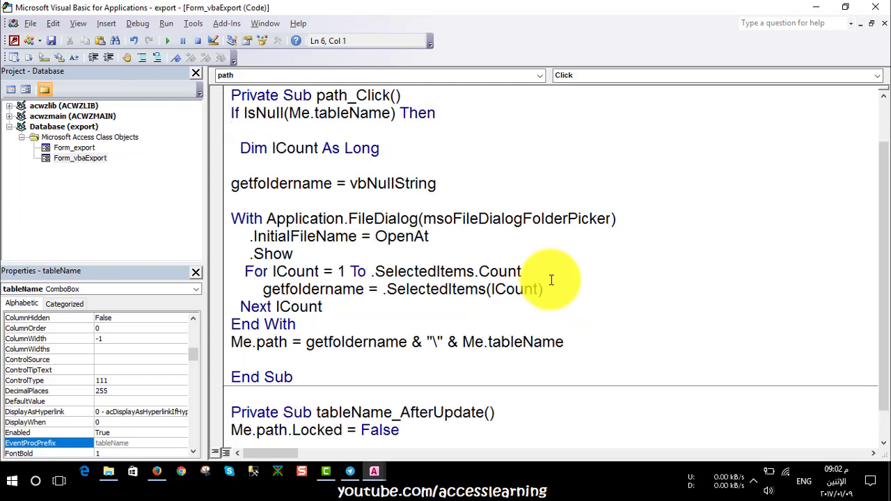
{"action": "type", "text": "msgbox"}
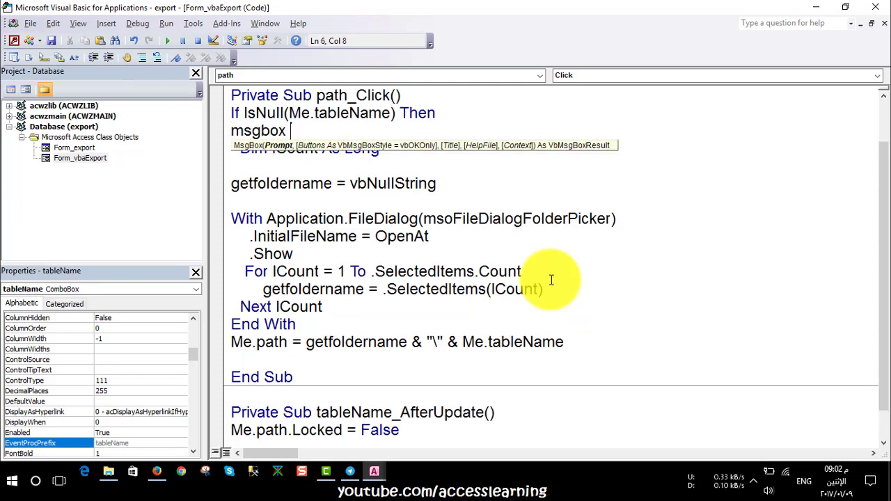
{"action": "key", "text": "Left"}
{"action": "type", "text": "ختر جدو"}
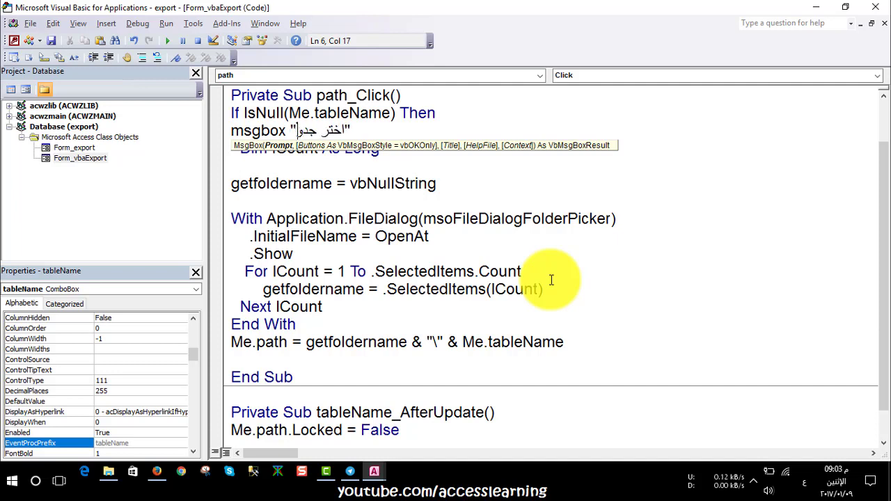
{"action": "type", "text": "ل"}
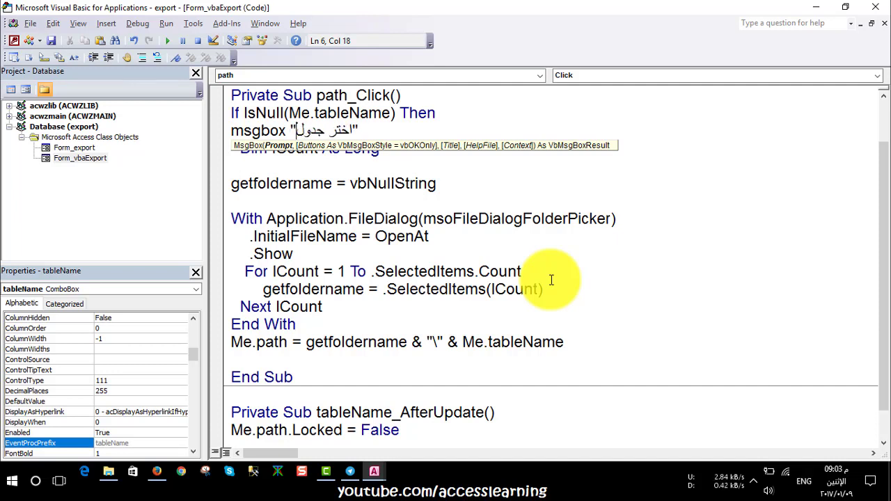
{"action": "left_click", "coordinate": [353, 201]}
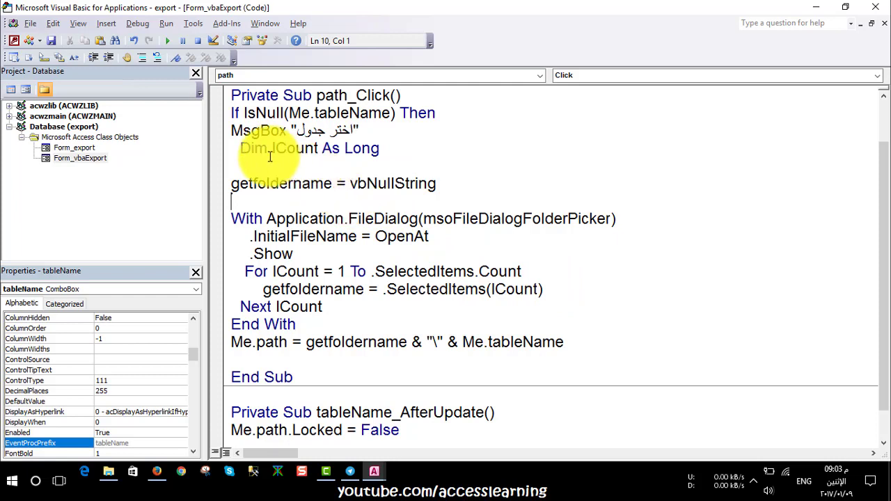
{"action": "left_click", "coordinate": [362, 131]}
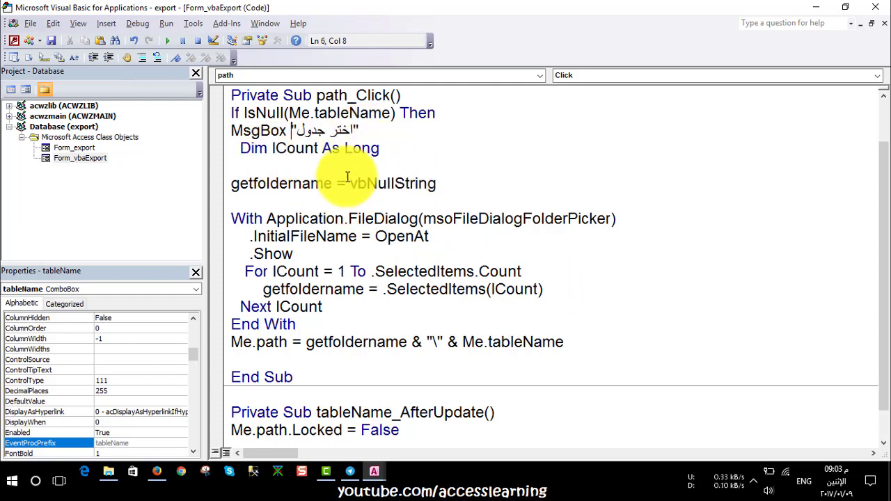
Add Else before the browse code and End If at its end, then delete tableName_AfterUpdate.
{"action": "left_click", "coordinate": [239, 150]}
{"action": "key", "text": "Return"}
{"action": "type", "text": "els"}
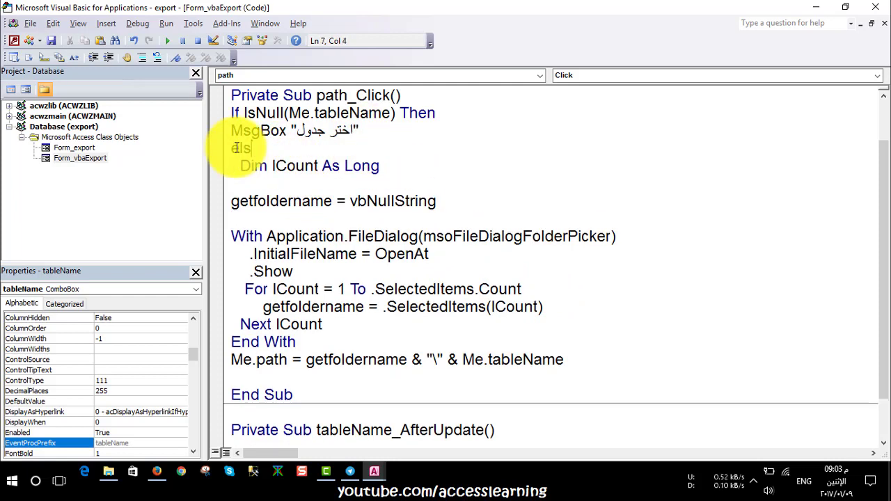
{"action": "type", "text": "e"}
{"action": "left_click", "coordinate": [296, 273]}
{"action": "left_click", "coordinate": [268, 377]}
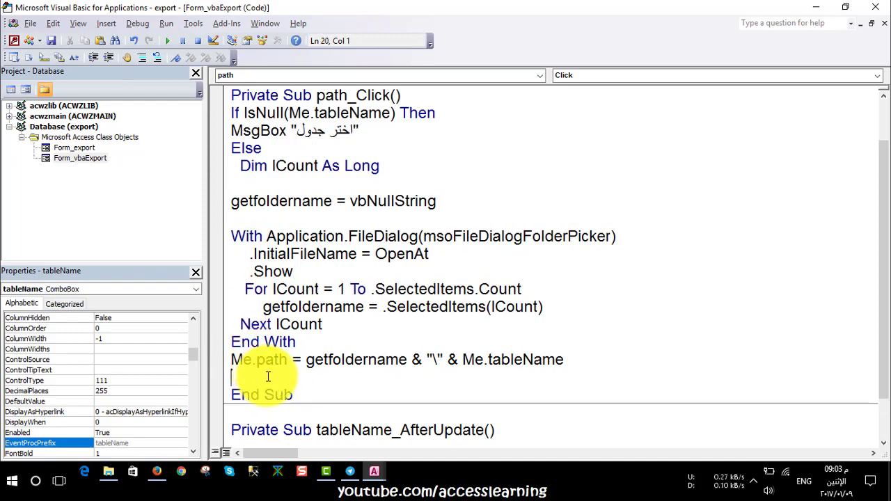
{"action": "type", "text": "endif"}
{"action": "left_click", "coordinate": [301, 306]}
{"action": "scroll", "coordinate": [306, 348], "scroll_direction": "down", "scroll_amount": 1}
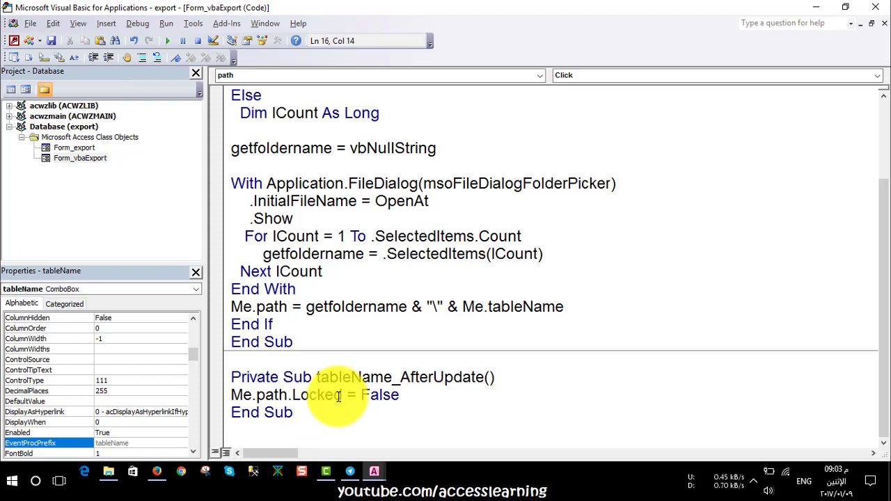
{"action": "left_click_drag", "start_coordinate": [292, 428], "coordinate": [235, 377]}
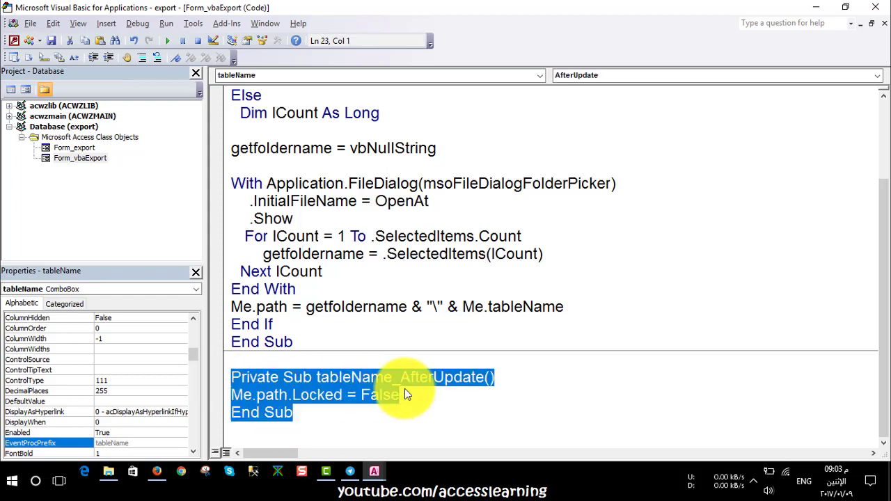
{"action": "key", "text": "Delete"}
Run the form and confirm the path box warns to choose a table when none is picked.
{"action": "left_click", "coordinate": [879, 7]}
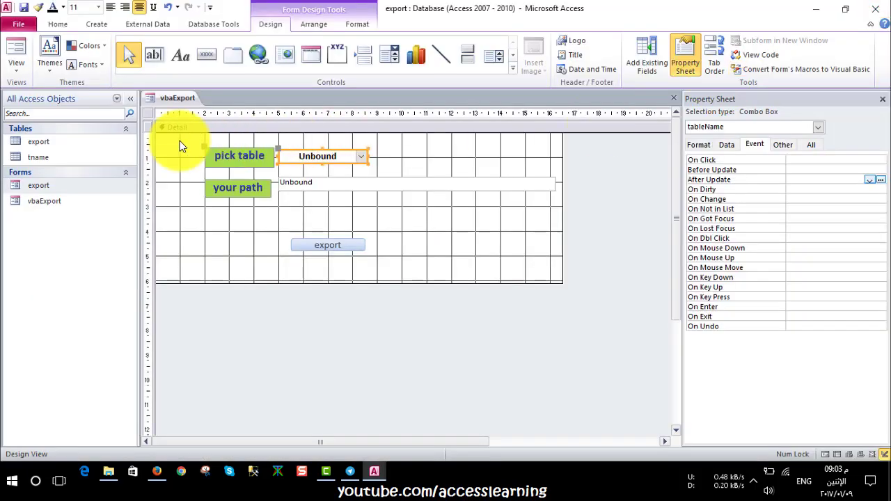
{"action": "left_click", "coordinate": [21, 62]}
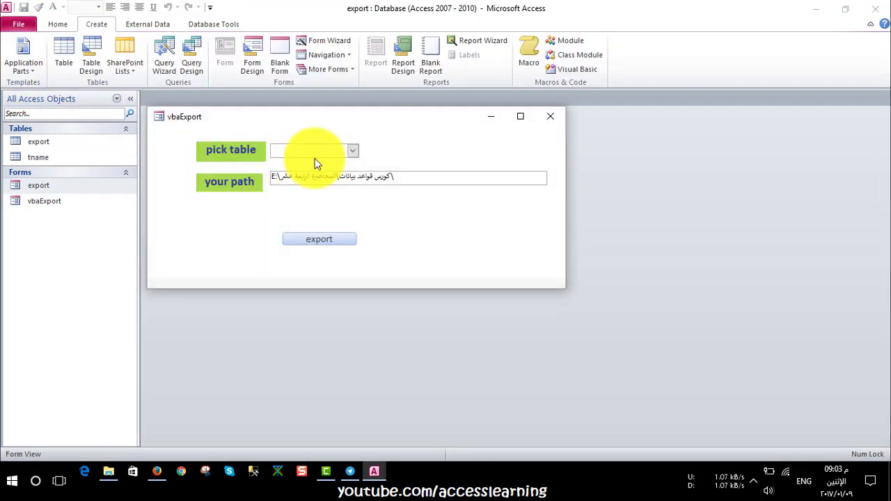
{"action": "left_click", "coordinate": [418, 179]}
{"action": "left_click", "coordinate": [436, 279]}
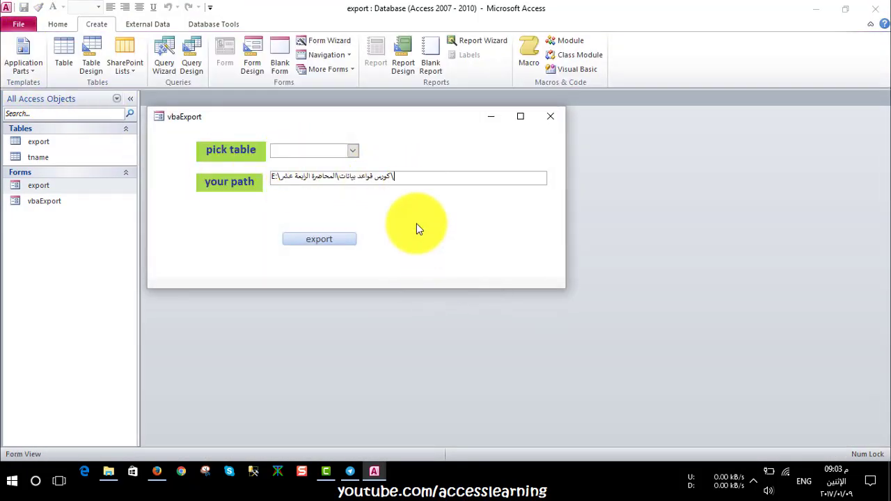
{"action": "left_click", "coordinate": [413, 176]}
{"action": "left_click", "coordinate": [453, 277]}
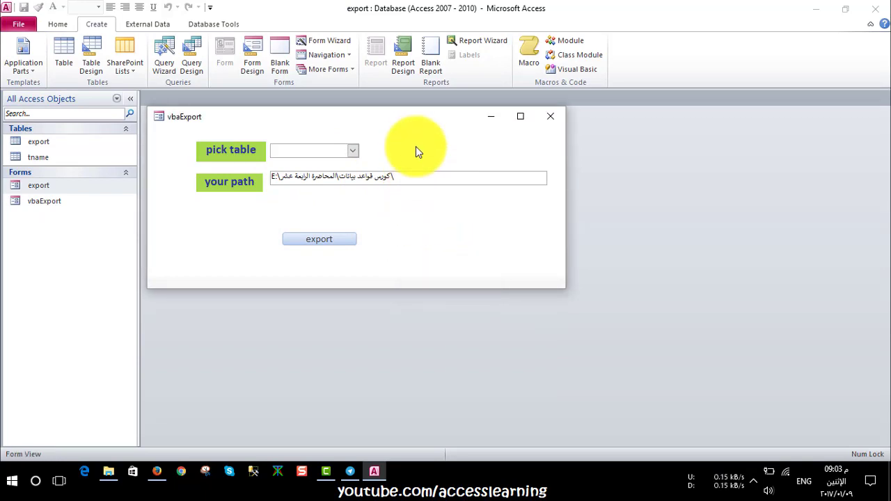
Return to Design View and check the path box's Locked setting on the Data tab.
{"action": "right_click", "coordinate": [415, 145]}
{"action": "left_click", "coordinate": [432, 179]}
{"action": "left_click", "coordinate": [419, 183]}
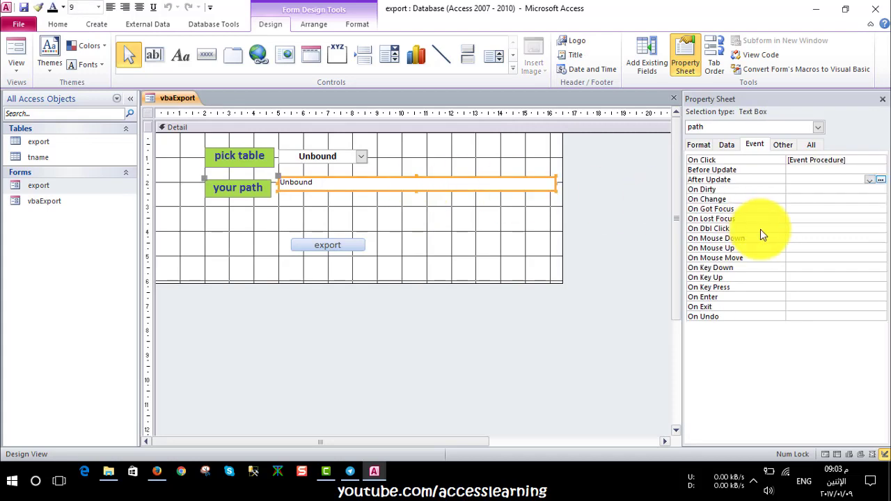
{"action": "left_click", "coordinate": [727, 145]}
{"action": "left_click", "coordinate": [813, 237]}
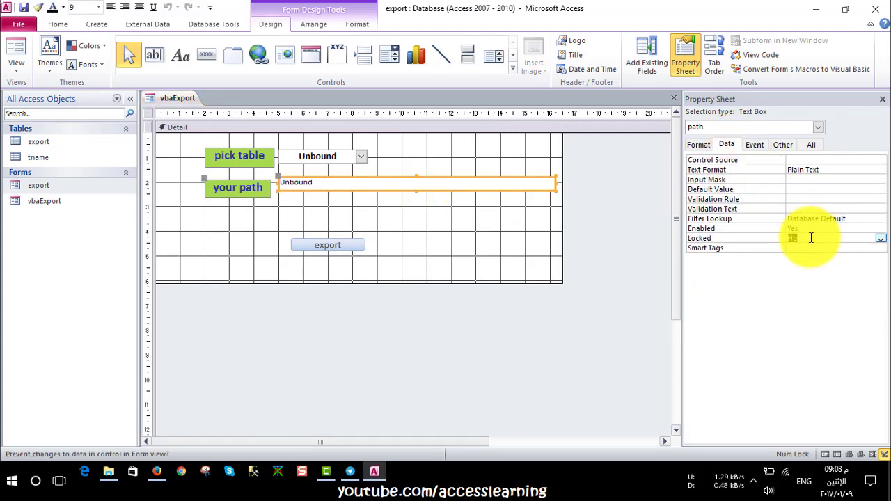
Back in Form View, clear the path text and retest the choose-table warning.
{"action": "left_click", "coordinate": [16, 52]}
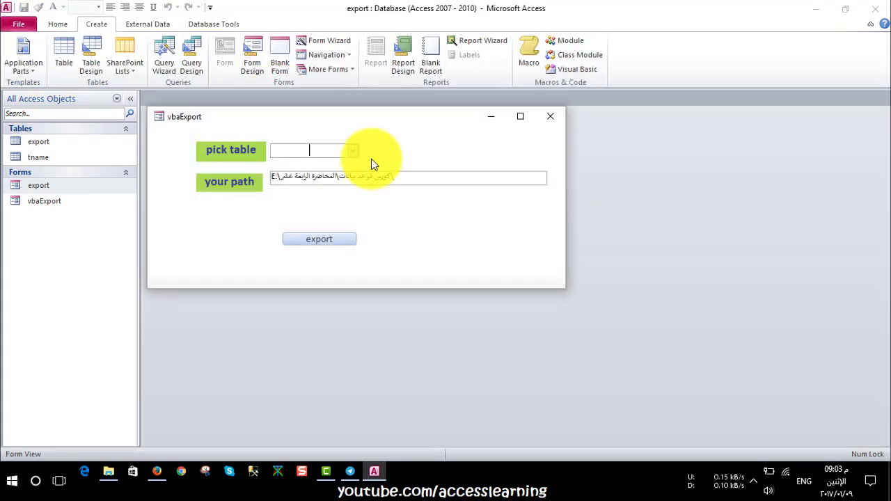
{"action": "left_click", "coordinate": [409, 177]}
{"action": "left_click", "coordinate": [453, 277]}
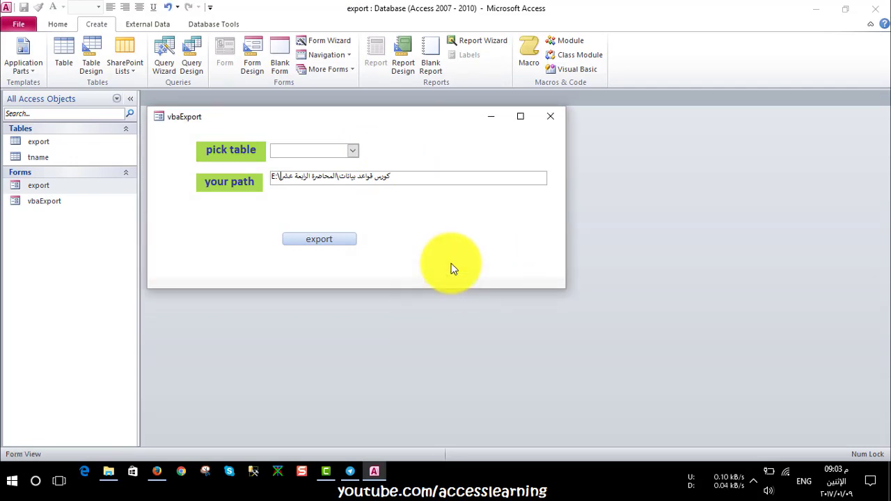
{"action": "key", "text": "BackSpace"}
{"action": "key", "text": "BackSpace"}
{"action": "key", "text": "BackSpace"}
{"action": "key", "text": "BackSpace"}
{"action": "key", "text": "BackSpace"}
{"action": "key", "text": "BackSpace"}
{"action": "key", "text": "BackSpace"}
{"action": "key", "text": "BackSpace"}
{"action": "key", "text": "BackSpace"}
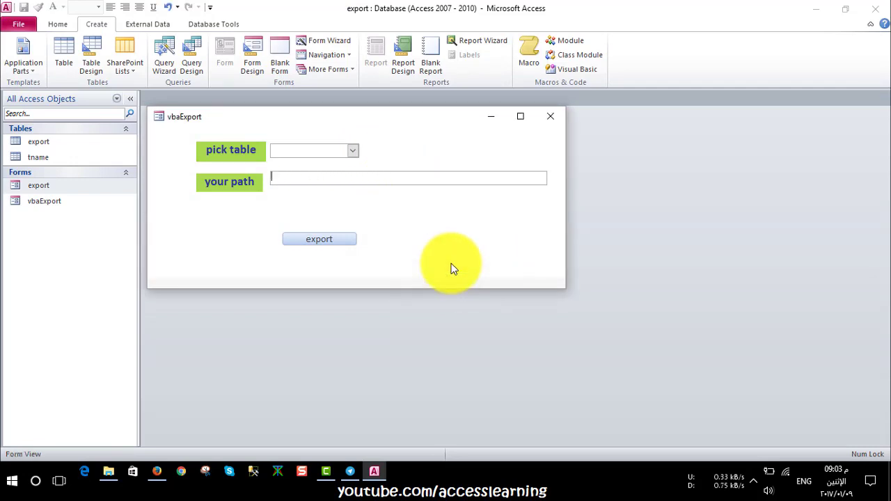
{"action": "left_click", "coordinate": [306, 178]}
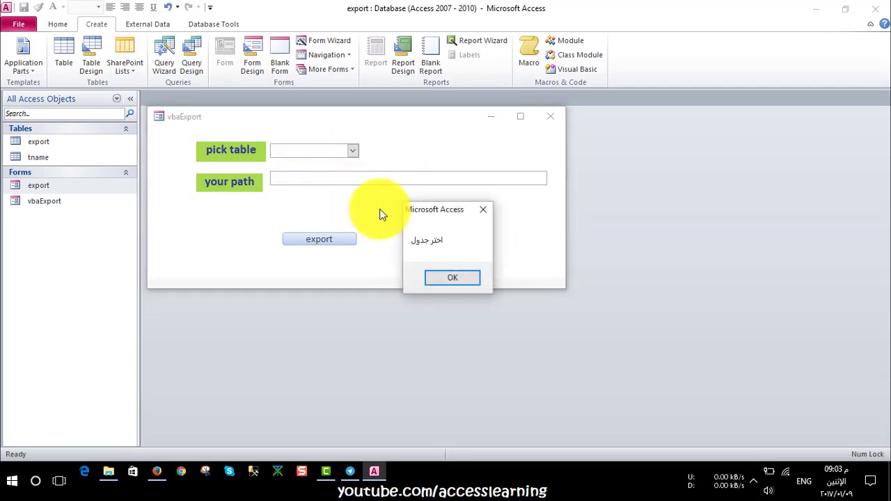
{"action": "left_click", "coordinate": [447, 280]}
Pick the 'export' table, browse to an export folder, then return to Design View and select the export button.
{"action": "left_click", "coordinate": [353, 151]}
{"action": "left_click", "coordinate": [334, 164]}
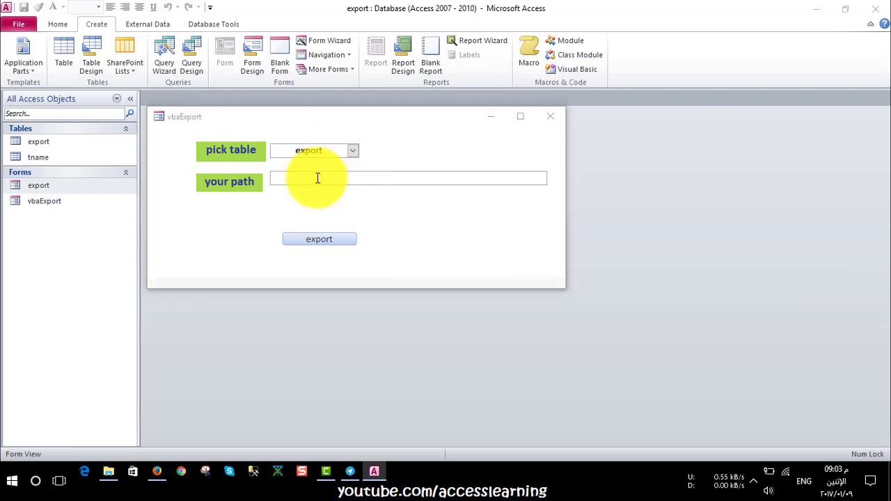
{"action": "left_click", "coordinate": [317, 178]}
{"action": "left_click", "coordinate": [714, 382]}
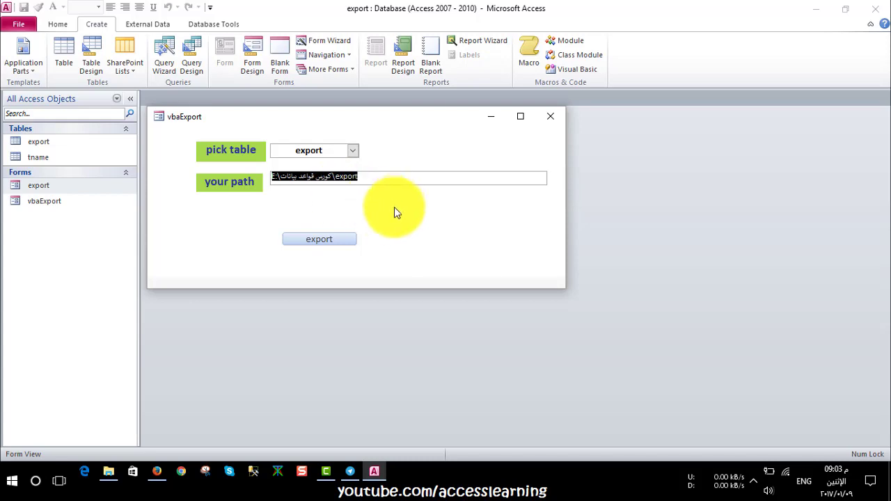
{"action": "right_click", "coordinate": [395, 203]}
{"action": "left_click", "coordinate": [417, 243]}
{"action": "left_click", "coordinate": [364, 246]}
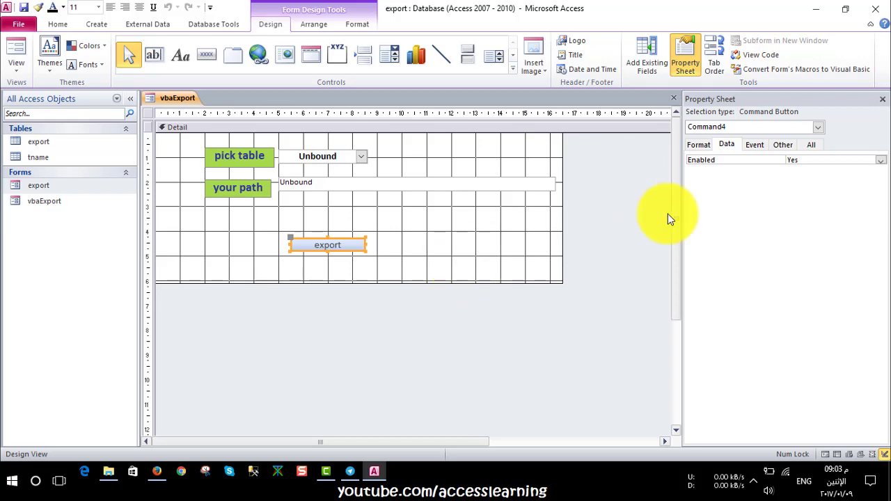
Create a Code Builder On Click procedure for the Command4 export button.
{"action": "left_click", "coordinate": [756, 146]}
{"action": "left_click", "coordinate": [881, 162]}
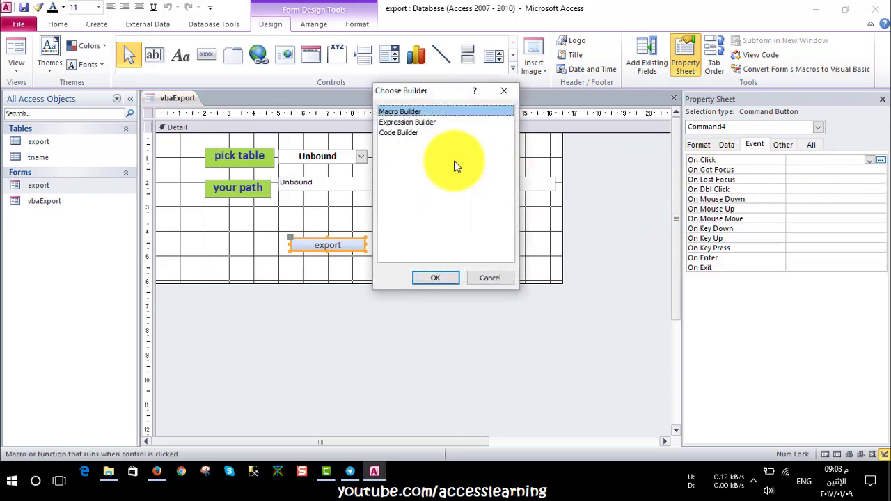
{"action": "left_click", "coordinate": [400, 131]}
{"action": "left_click", "coordinate": [443, 277]}
{"action": "type", "text": "docmd"}
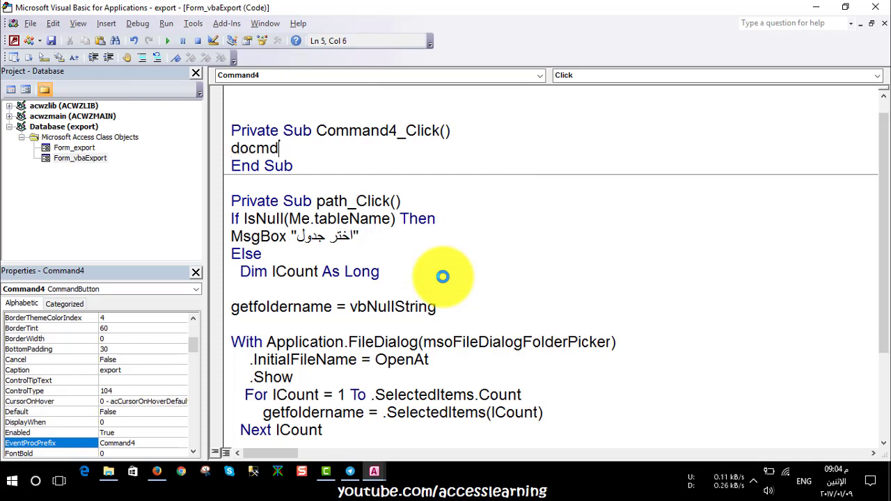
Type docmd.TransferSpreadsheet acExport ,, leaving the spreadsheet type blank, and start me.ta.
{"action": "type", "text": ".t"}
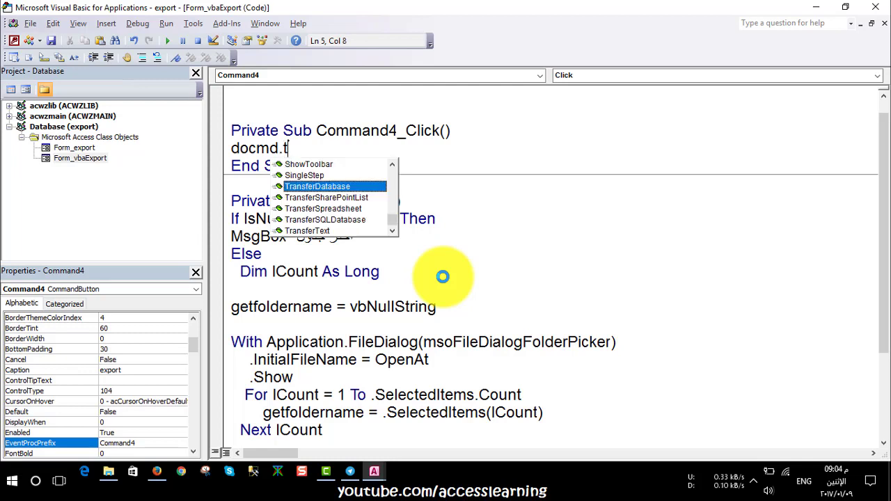
{"action": "key", "text": "Down"}
{"action": "key", "text": "Down"}
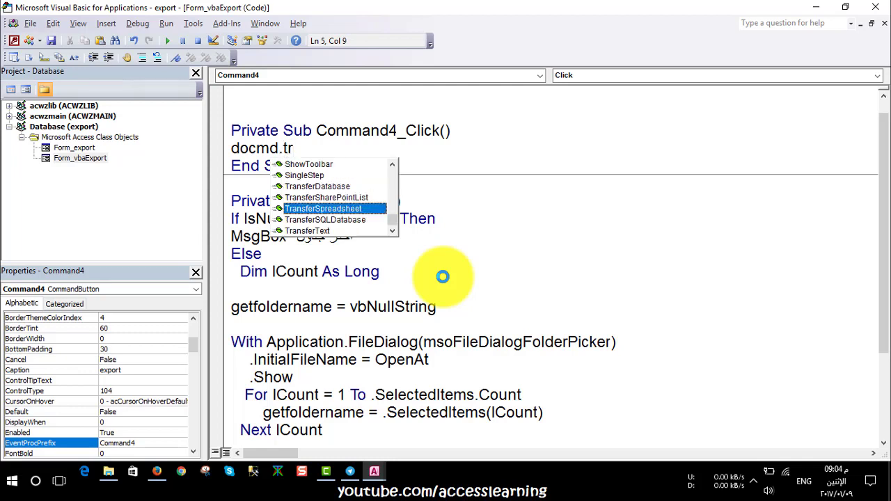
{"action": "key", "text": "Tab"}
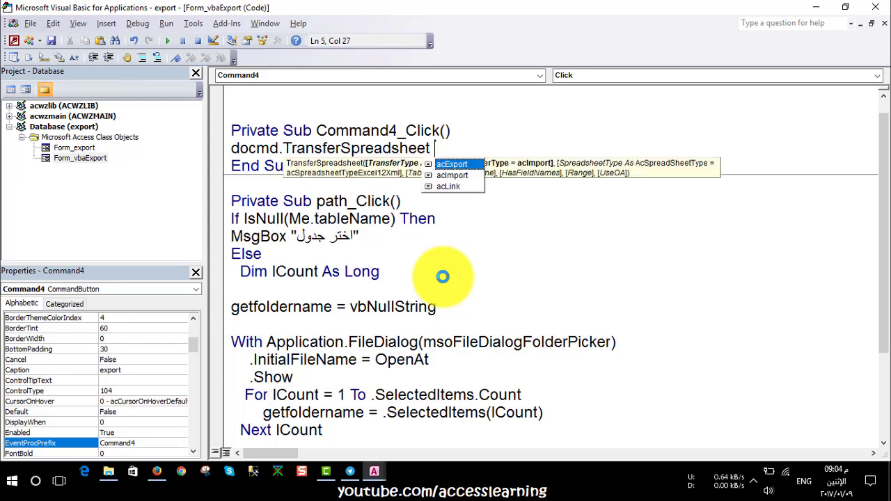
{"action": "key", "text": "Tab"}
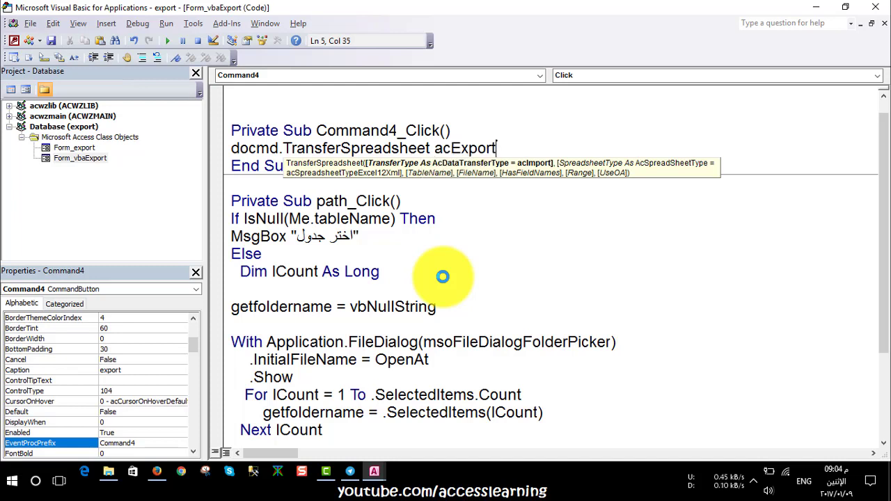
{"action": "type", "text": " ,"}
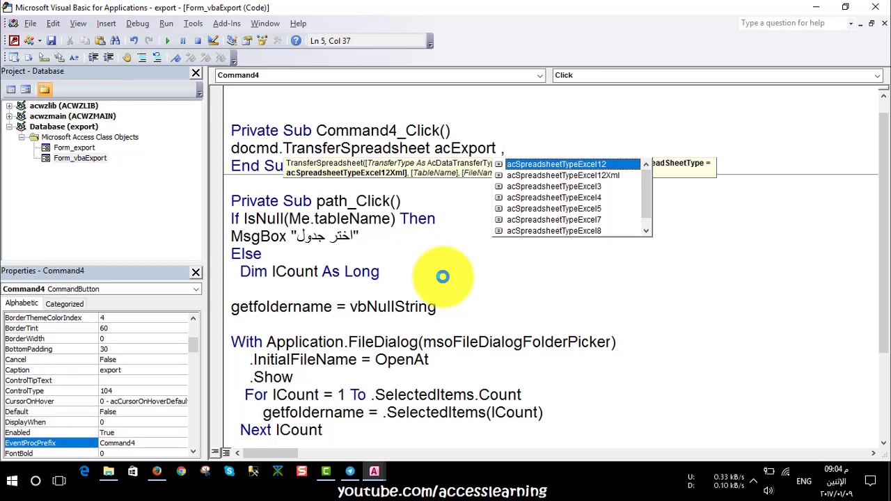
{"action": "key", "text": "Down"}
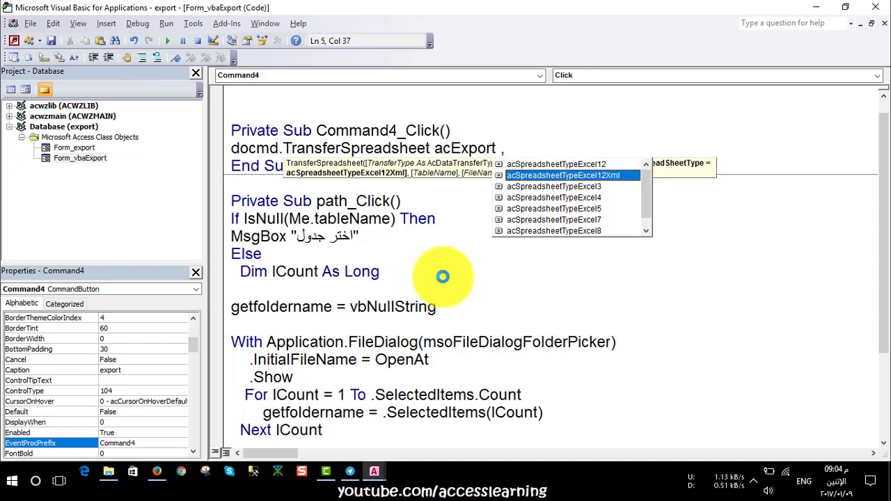
{"action": "key", "text": "Down"}
{"action": "key", "text": "Down"}
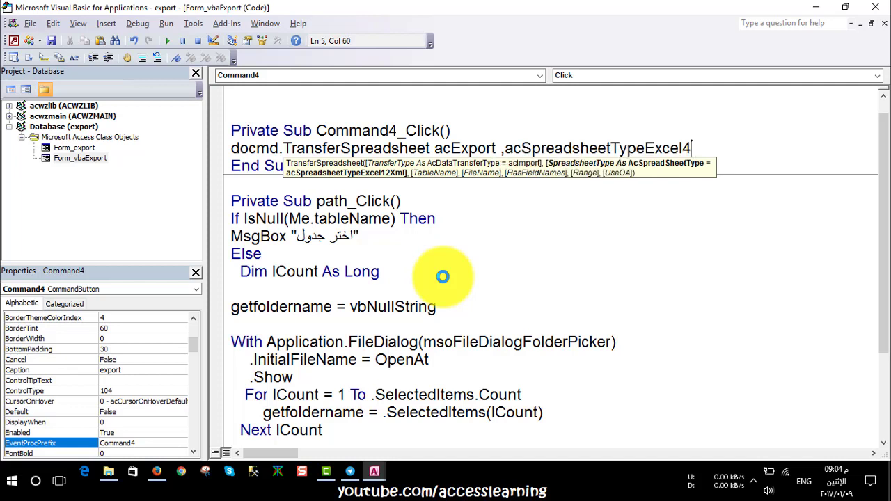
{"action": "key", "text": "BackSpace"}
{"action": "key", "text": "BackSpace"}
{"action": "key", "text": "BackSpace"}
{"action": "key", "text": "BackSpace"}
{"action": "key", "text": "BackSpace"}
{"action": "key", "text": "BackSpace"}
{"action": "key", "text": "BackSpace"}
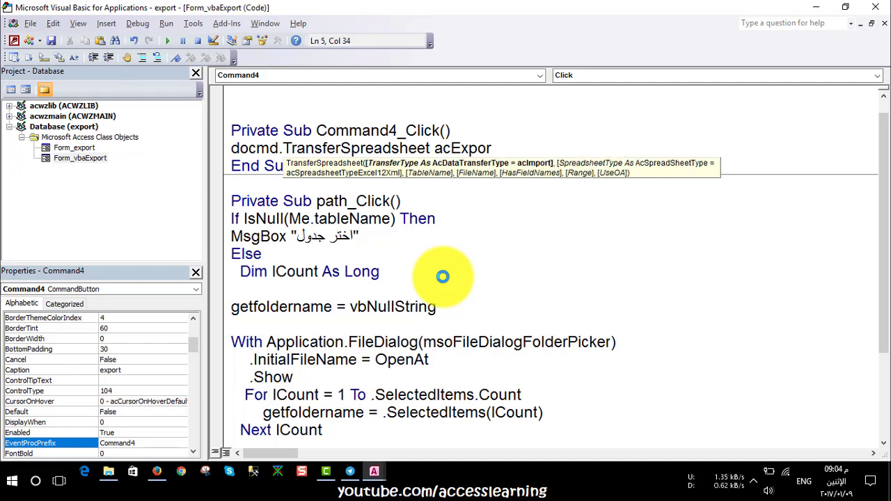
{"action": "type", "text": "t "}
{"action": "type", "text": ",,"}
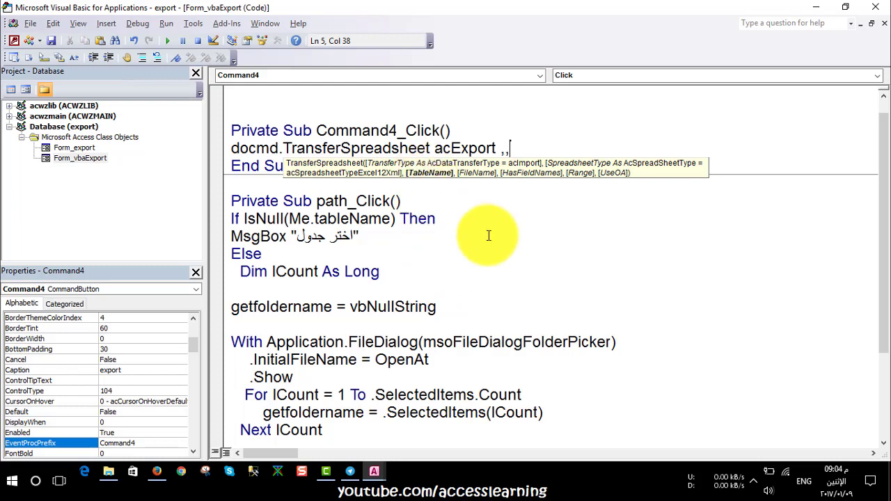
{"action": "type", "text": "me.ta"}
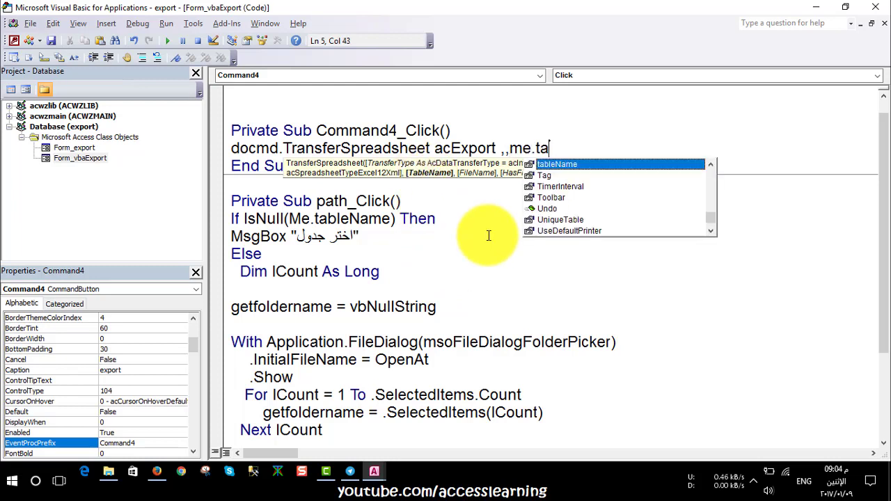
Set the table name argument to Me.tableName after trying an empty-string placeholder.
{"action": "key", "text": "Tab"}
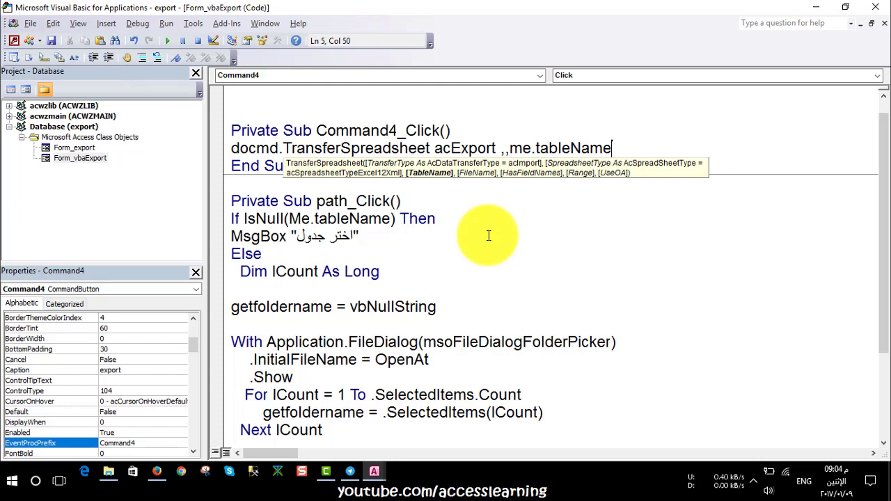
{"action": "key", "text": "BackSpace"}
{"action": "key", "text": "BackSpace"}
{"action": "key", "text": "BackSpace"}
{"action": "key", "text": "BackSpace"}
{"action": "key", "text": "BackSpace"}
{"action": "key", "text": "BackSpace"}
{"action": "key", "text": "BackSpace"}
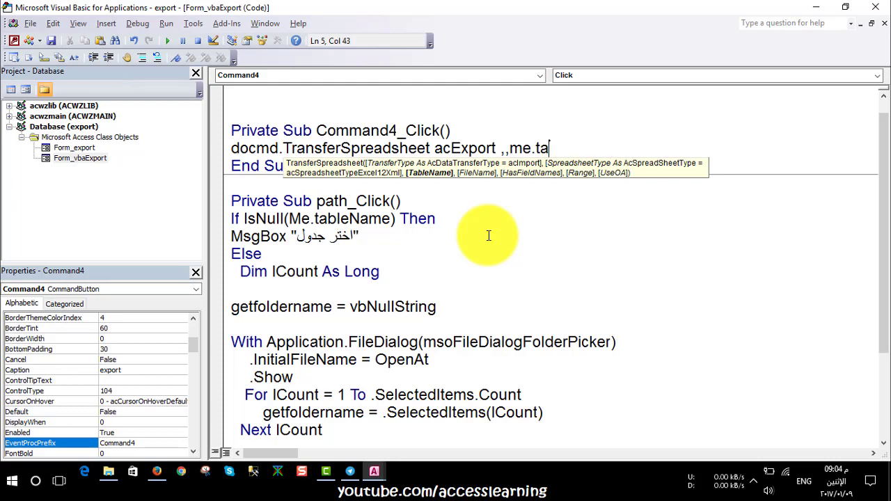
{"action": "key", "text": "BackSpace"}
{"action": "key", "text": "BackSpace"}
{"action": "key", "text": "BackSpace"}
{"action": "key", "text": "BackSpace"}
{"action": "key", "text": "BackSpace"}
{"action": "type", "text": "\"\""}
{"action": "key", "text": "Left"}
{"action": "key", "text": "Right"}
{"action": "key", "text": "BackSpace"}
{"action": "key", "text": "BackSpace"}
{"action": "type", "text": "me.t"}
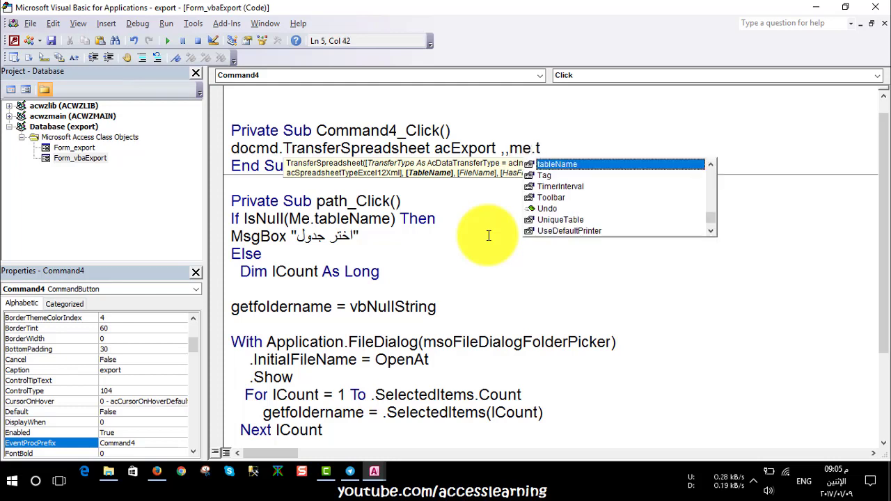
{"action": "key", "text": "Tab"}
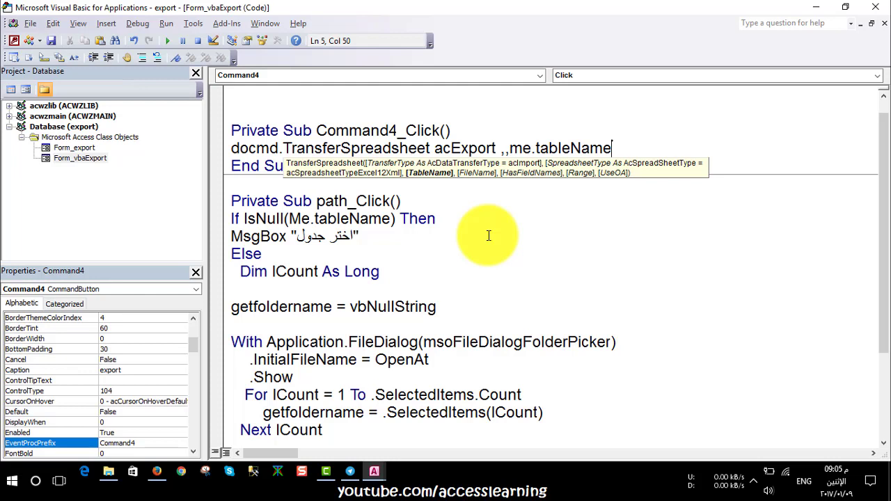
Add Me.path and True as the final arguments, drop the trailing comma, and close the editor.
{"action": "type", "text": ","}
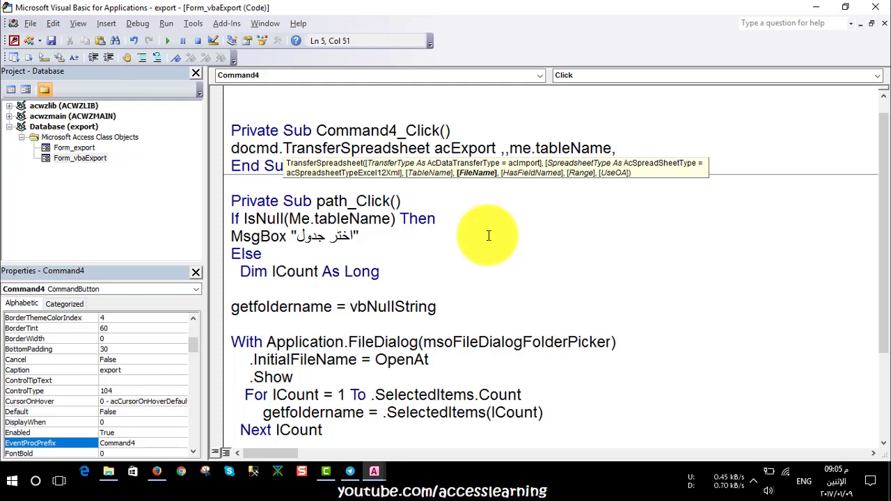
{"action": "type", "text": " me."}
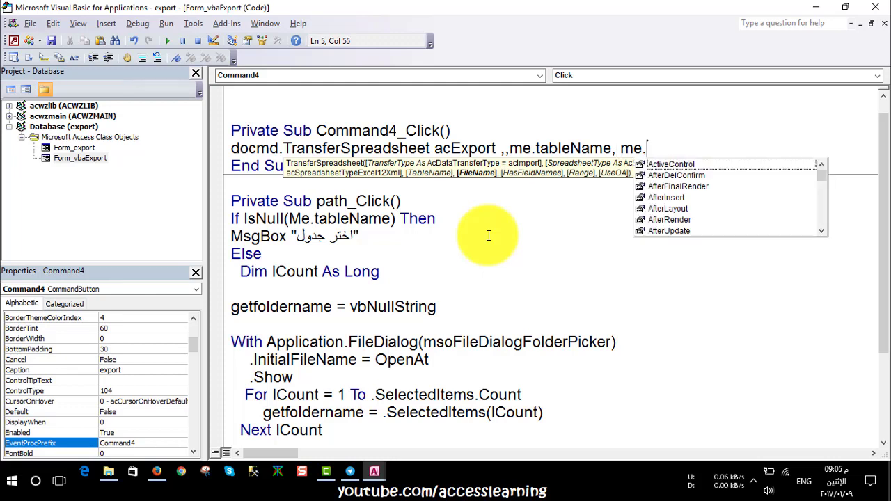
{"action": "type", "text": "pa"}
{"action": "key", "text": "Down"}
{"action": "key", "text": "Down"}
{"action": "key", "text": "Down"}
{"action": "key", "text": "Down"}
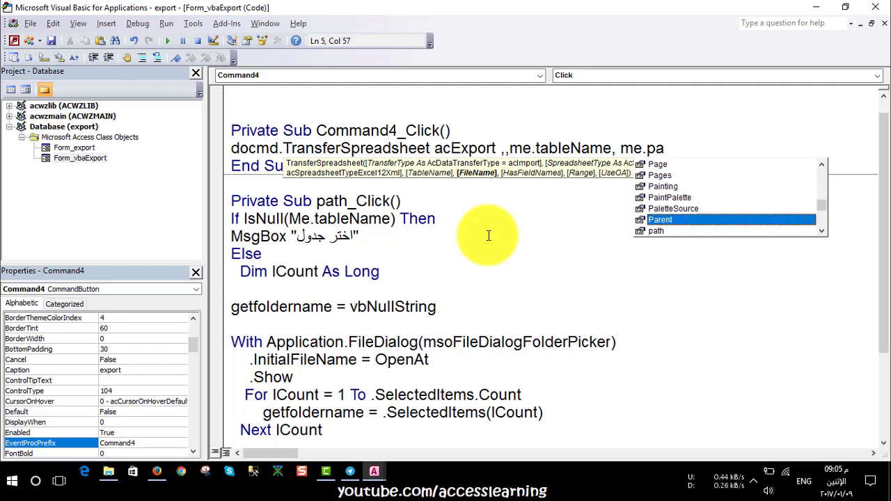
{"action": "key", "text": "Down"}
{"action": "key", "text": "Tab"}
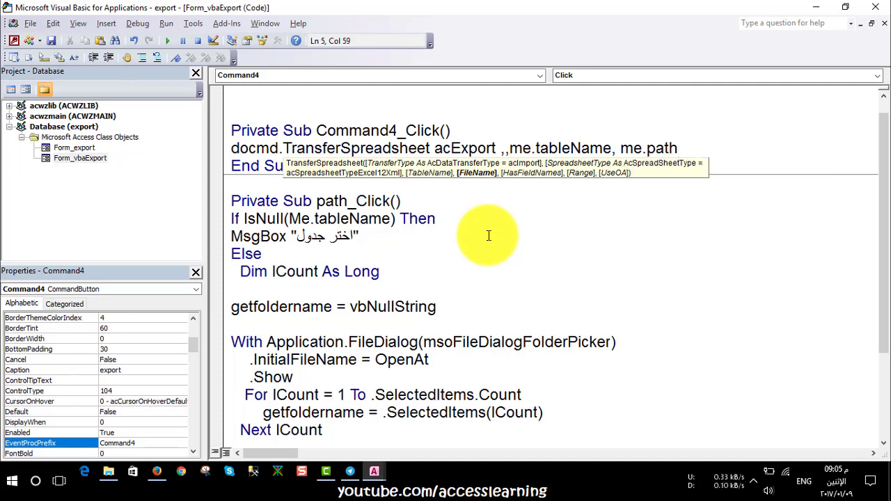
{"action": "type", "text": ","}
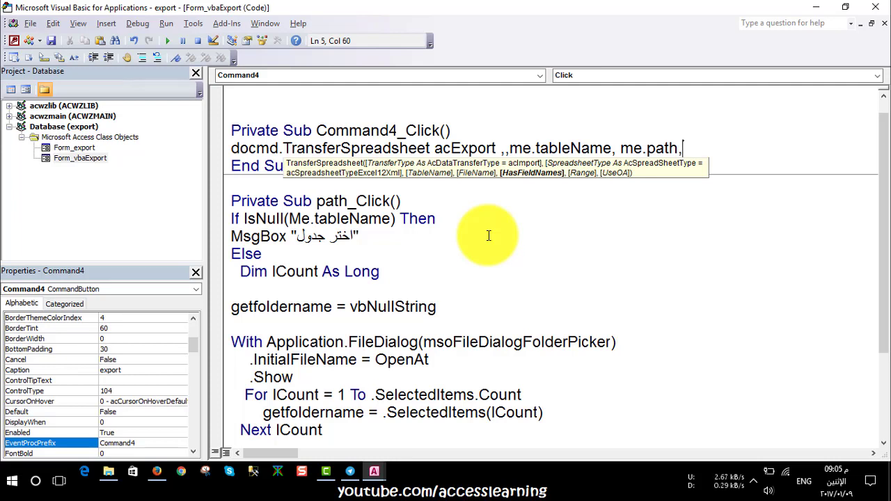
{"action": "type", "text": "true"}
{"action": "type", "text": ","}
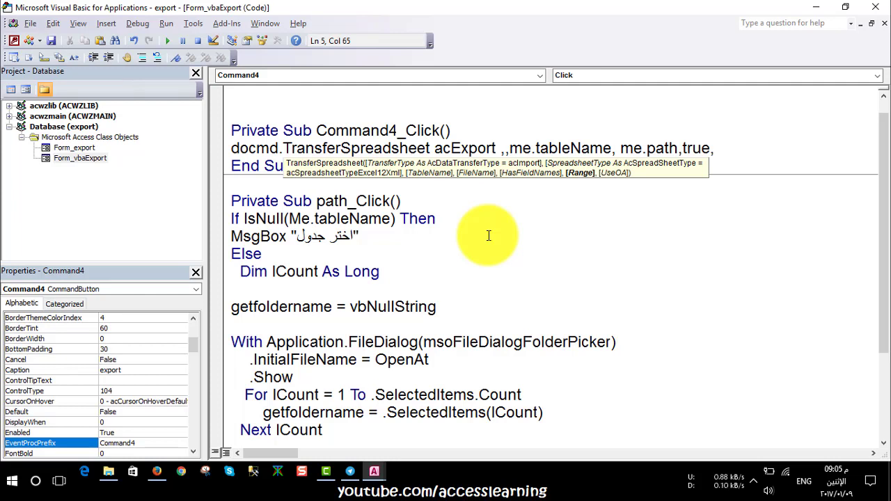
{"action": "key", "text": "BackSpace"}
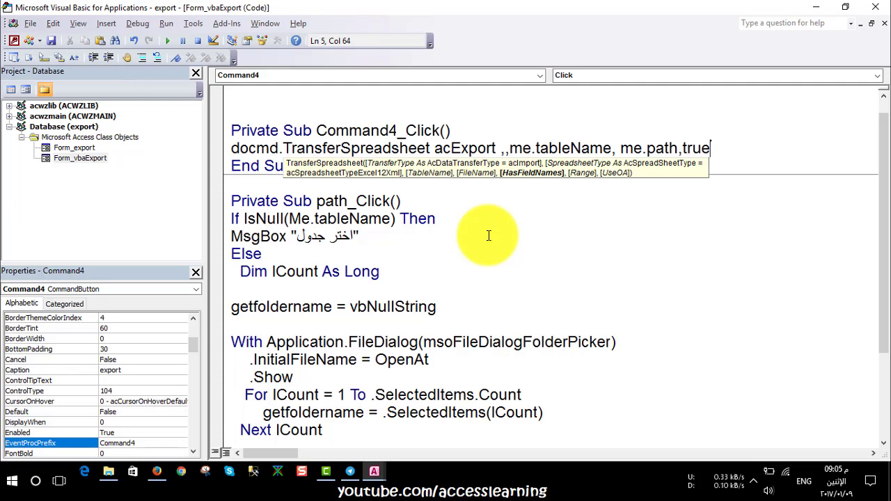
{"action": "left_click", "coordinate": [489, 235]}
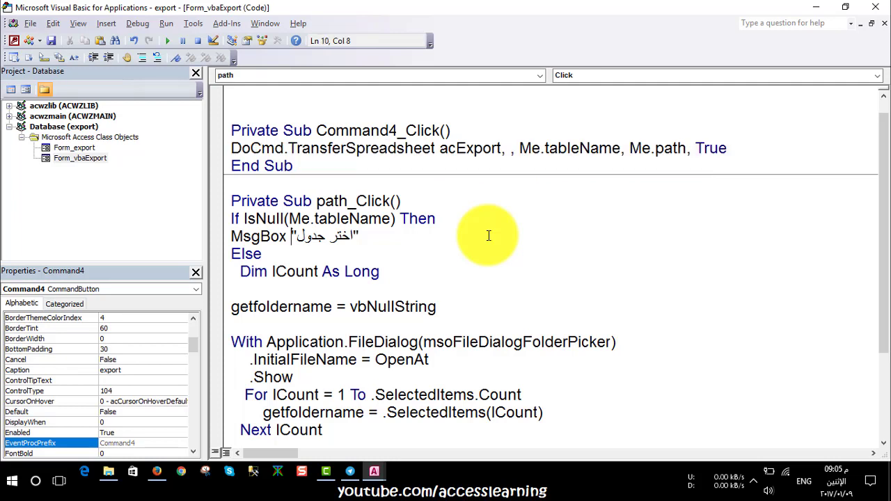
{"action": "left_click", "coordinate": [875, 7]}
Switch vbaExport to Form View, run the export button, and bring up File Explorer.
{"action": "left_click", "coordinate": [18, 54]}
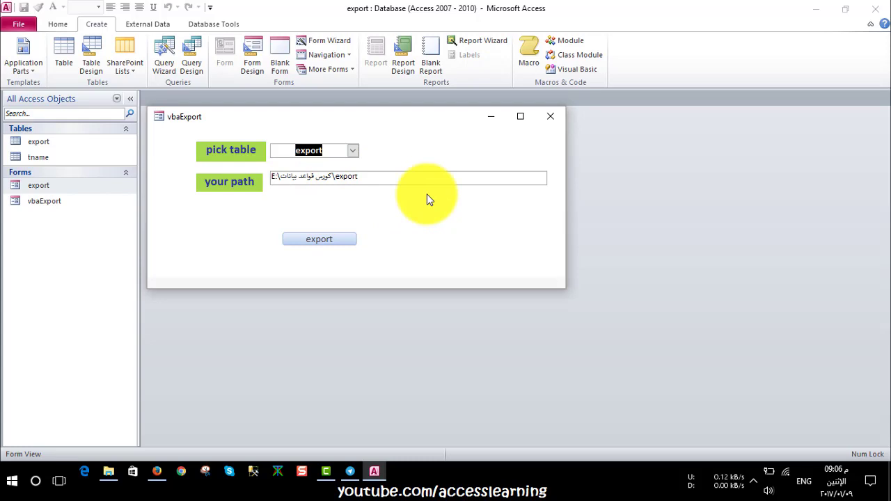
{"action": "left_click", "coordinate": [319, 239]}
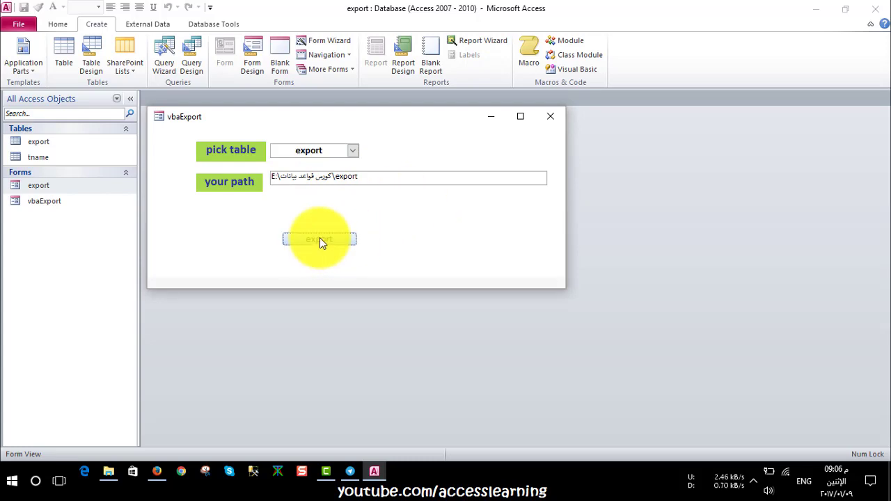
{"action": "left_click", "coordinate": [108, 471]}
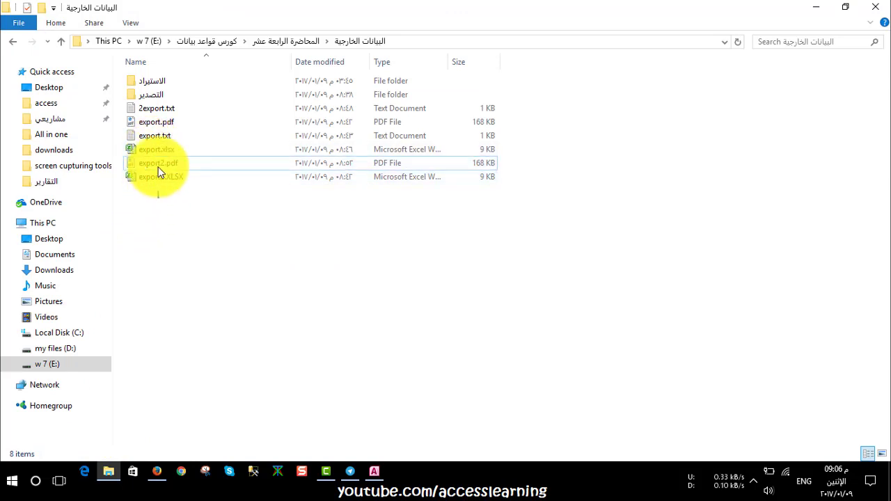
Permanently delete the six exported files in the البيانات الخارجية folder.
{"action": "left_click_drag", "start_coordinate": [158, 172], "coordinate": [152, 112]}
{"action": "key", "text": "shift+Delete"}
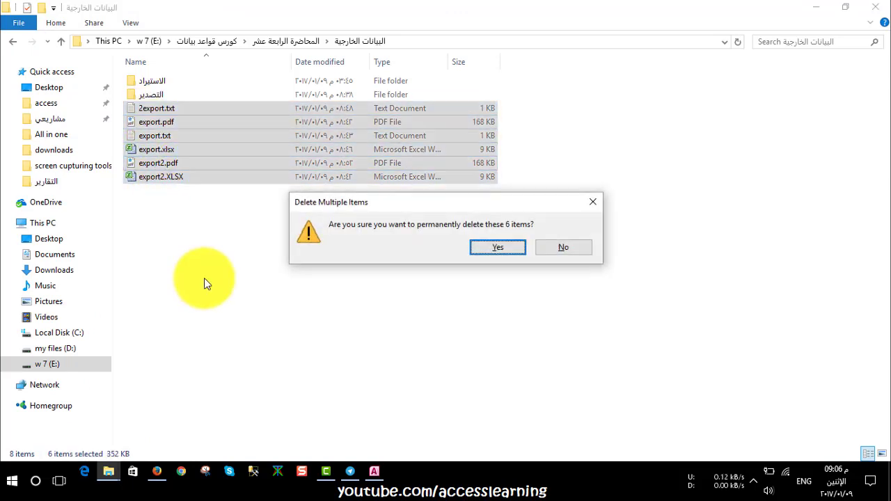
{"action": "key", "text": "Return"}
{"action": "left_click", "coordinate": [110, 468]}
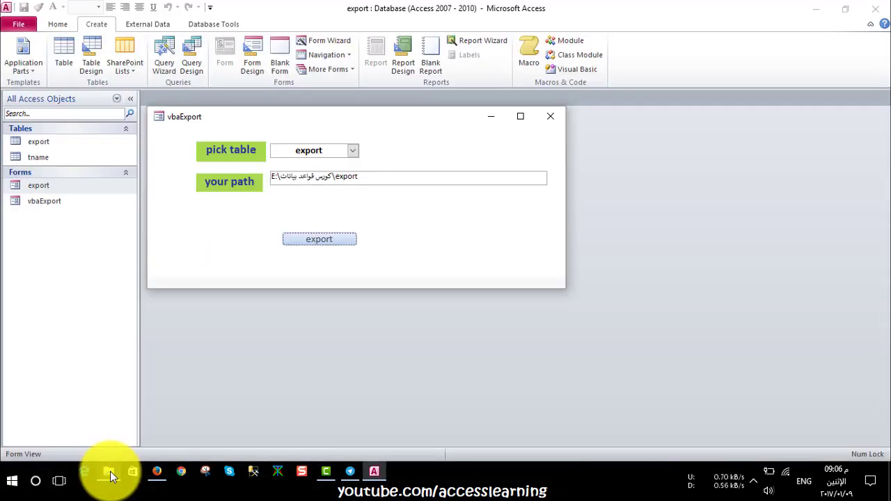
{"action": "left_click", "coordinate": [110, 471]}
Go up to the كورس قواعد بيانات folder and permanently delete the stray export.XLSX.
{"action": "left_click", "coordinate": [58, 40]}
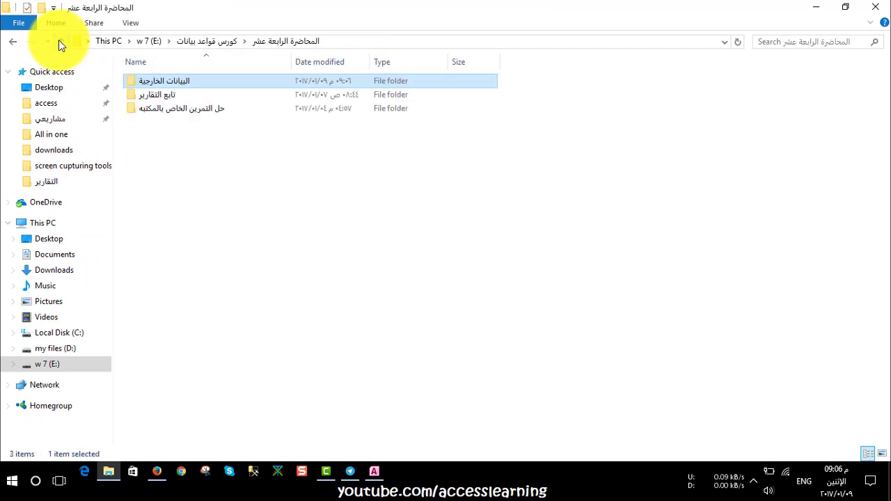
{"action": "left_click", "coordinate": [59, 40]}
{"action": "left_click", "coordinate": [145, 223]}
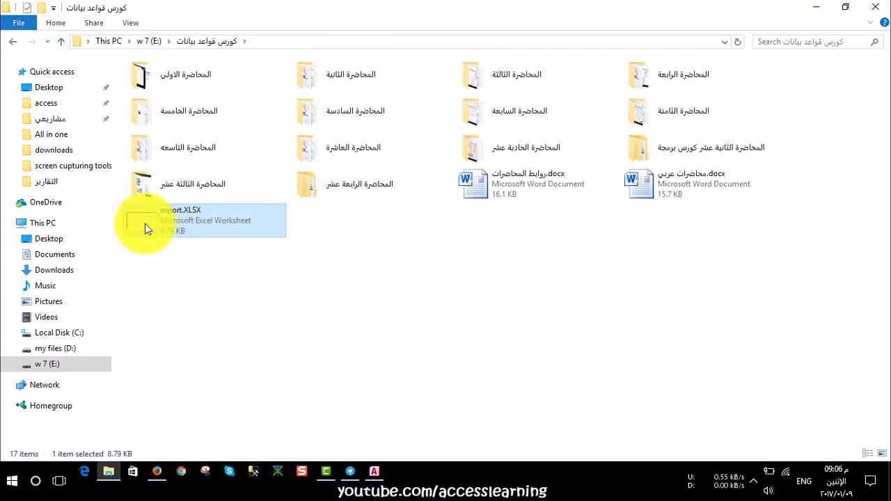
{"action": "key", "text": "shift+Delete"}
{"action": "key", "text": "Return"}
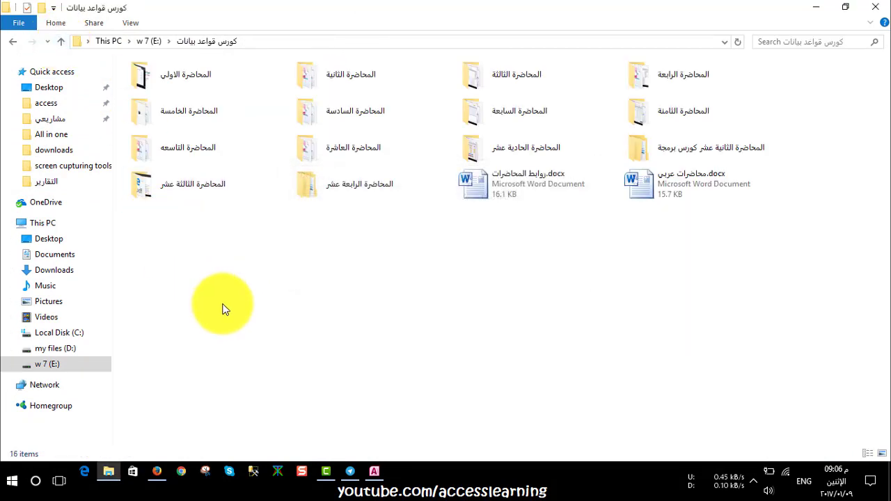
{"action": "left_click", "coordinate": [117, 472]}
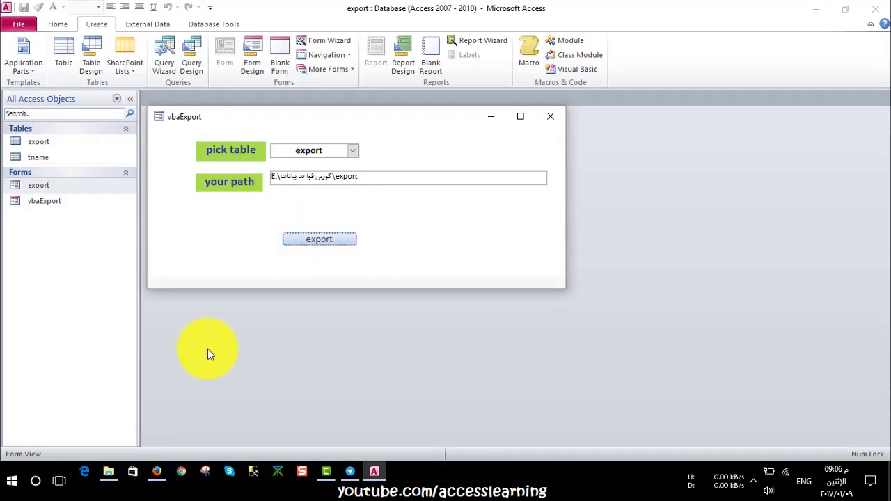
{"action": "left_click", "coordinate": [106, 475]}
Navigate into المحاضرة الرابعة عشر\البيانات الخارجية\التصدير, then return to the Access form.
{"action": "double_click", "coordinate": [411, 182]}
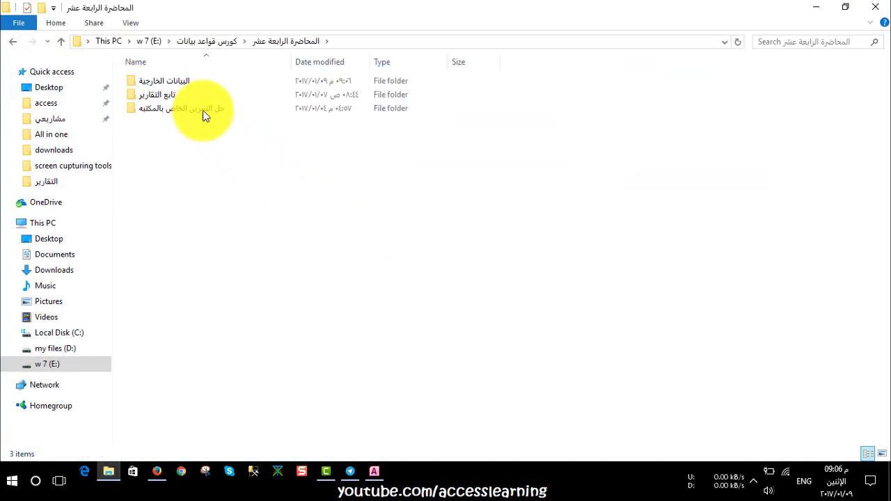
{"action": "double_click", "coordinate": [175, 80]}
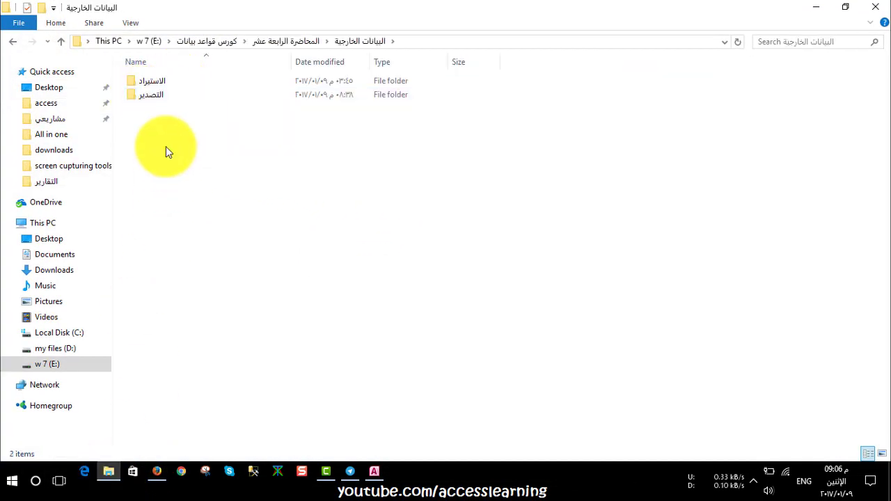
{"action": "double_click", "coordinate": [165, 94]}
{"action": "left_click", "coordinate": [108, 472]}
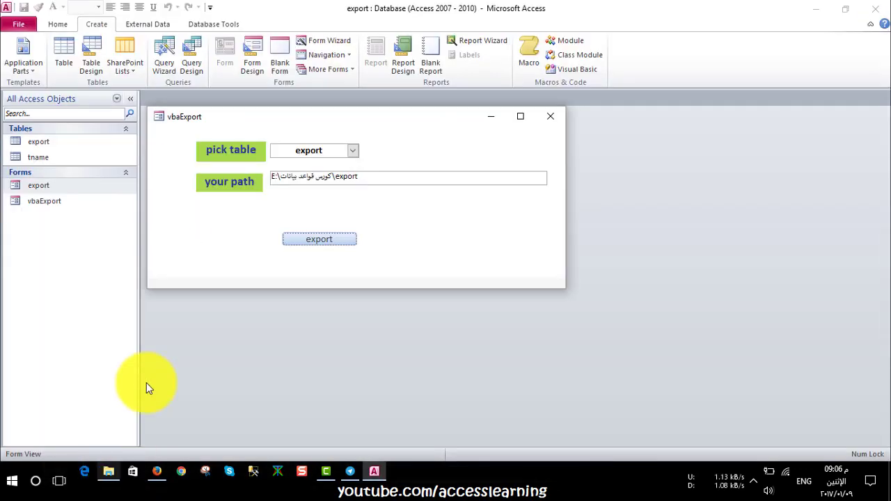
Set the path to المحاضرة الرابعة عشر\البيانات الخارجية\التصدير, export the table, and view that folder.
{"action": "left_click", "coordinate": [375, 177]}
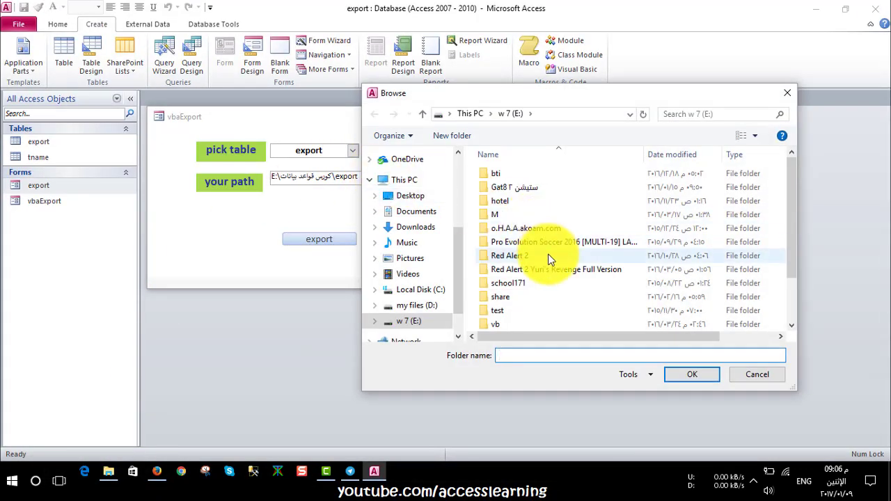
{"action": "scroll", "coordinate": [527, 284], "scroll_direction": "down", "scroll_amount": 2}
{"action": "double_click", "coordinate": [527, 296]}
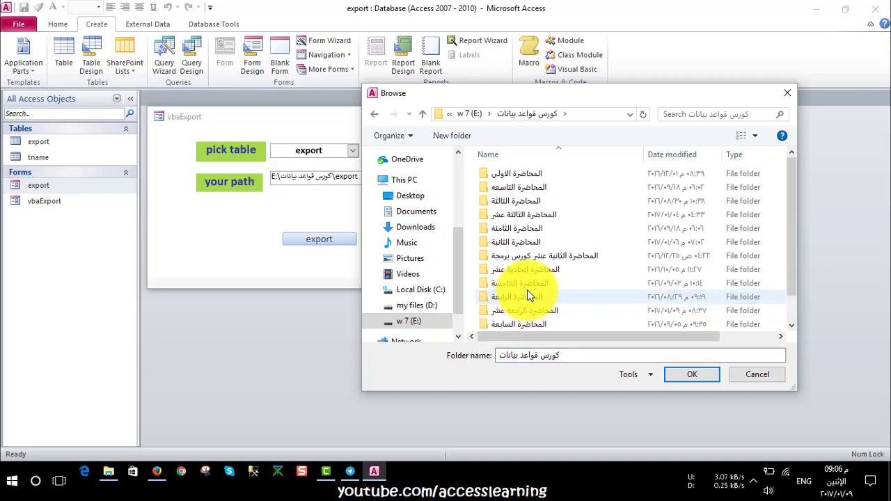
{"action": "double_click", "coordinate": [537, 311]}
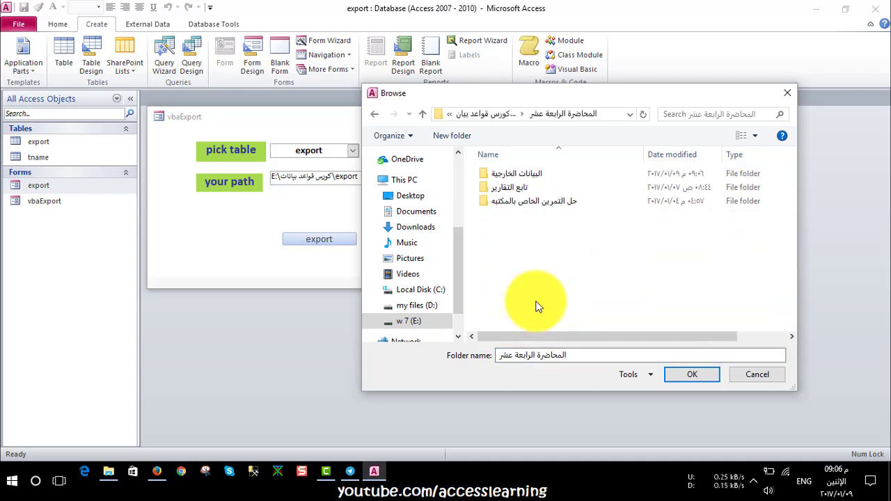
{"action": "double_click", "coordinate": [527, 176]}
{"action": "double_click", "coordinate": [517, 188]}
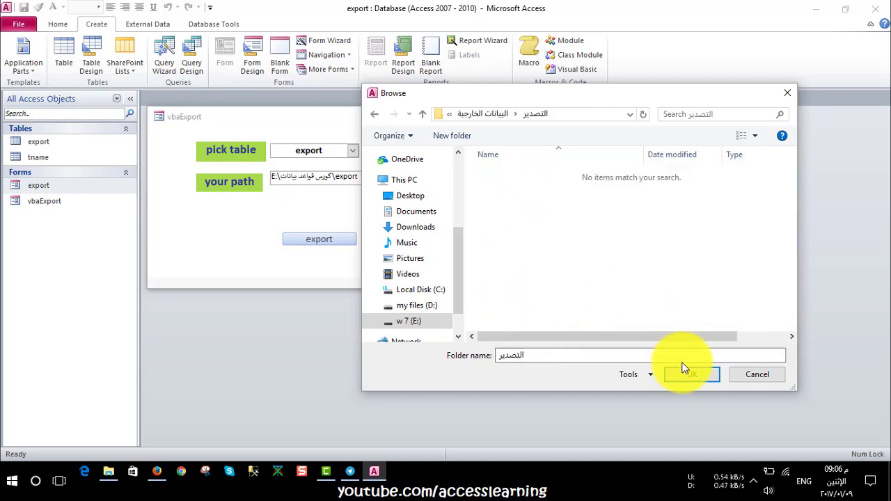
{"action": "left_click", "coordinate": [673, 372]}
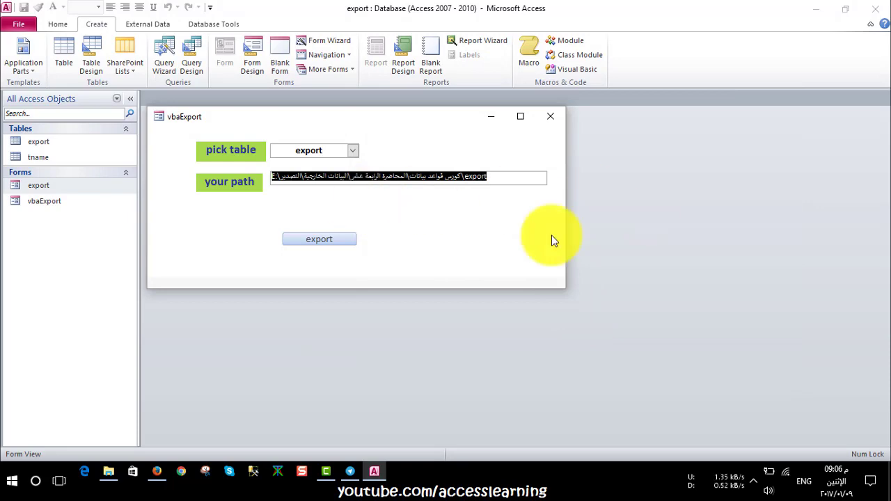
{"action": "left_click", "coordinate": [310, 241]}
{"action": "left_click", "coordinate": [110, 471]}
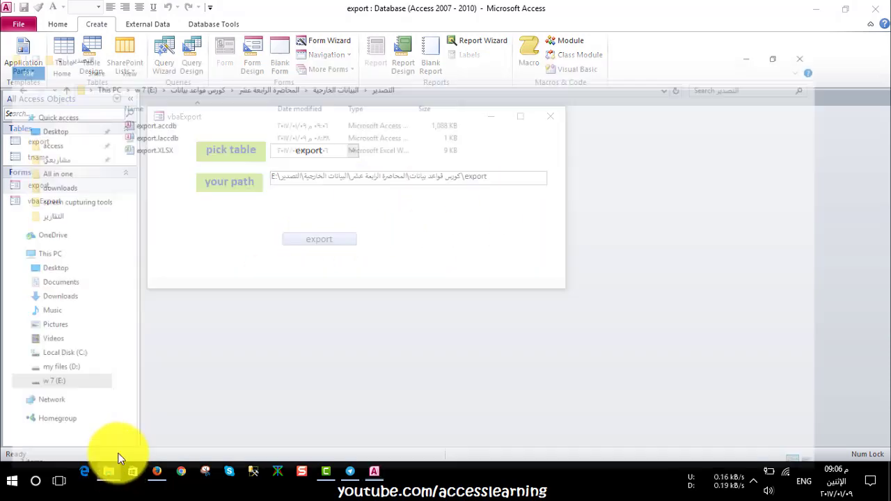
Open export.XLSX in Excel, widen column C to show the dates, and save on closing.
{"action": "left_click", "coordinate": [174, 110]}
{"action": "double_click", "coordinate": [175, 110]}
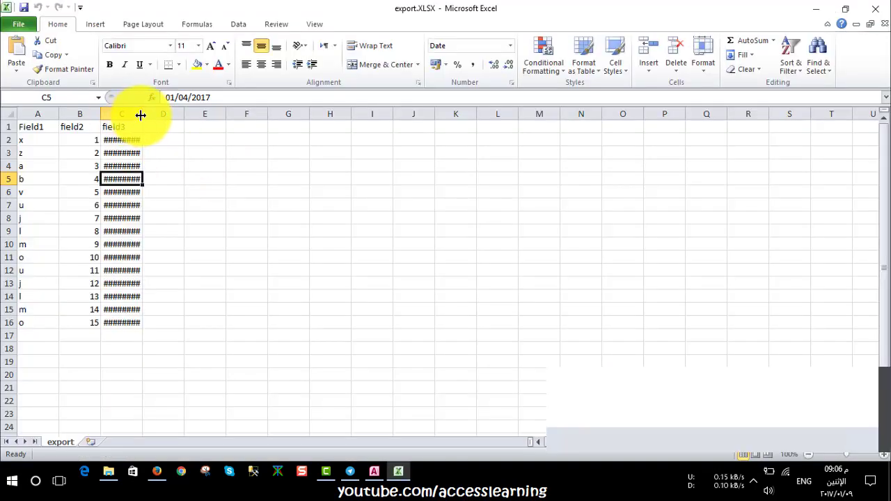
{"action": "double_click", "coordinate": [142, 114]}
{"action": "left_click", "coordinate": [876, 8]}
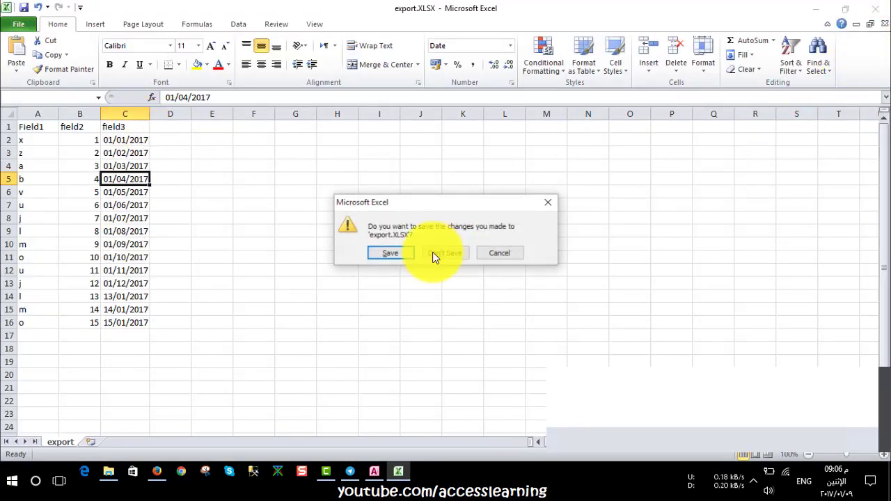
{"action": "left_click", "coordinate": [381, 254]}
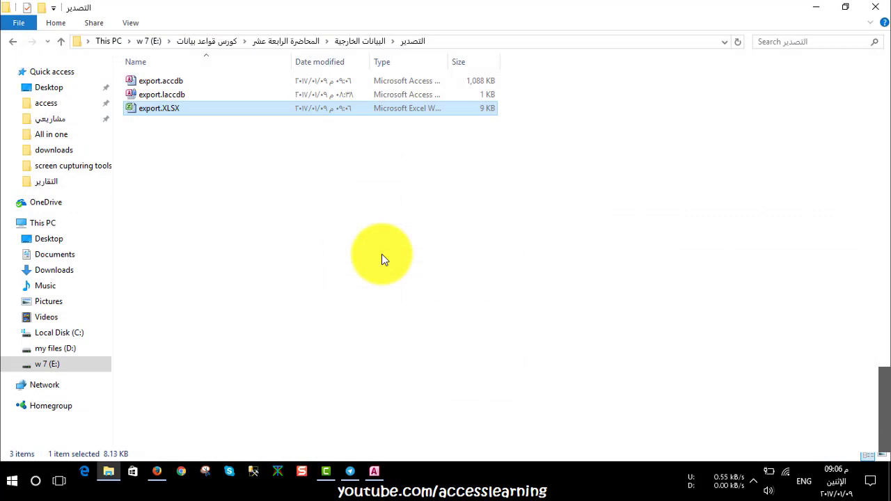
Permanently delete export.XLSX from التصدير and switch back to Access.
{"action": "key", "text": "shift+Delete"}
{"action": "key", "text": "Return"}
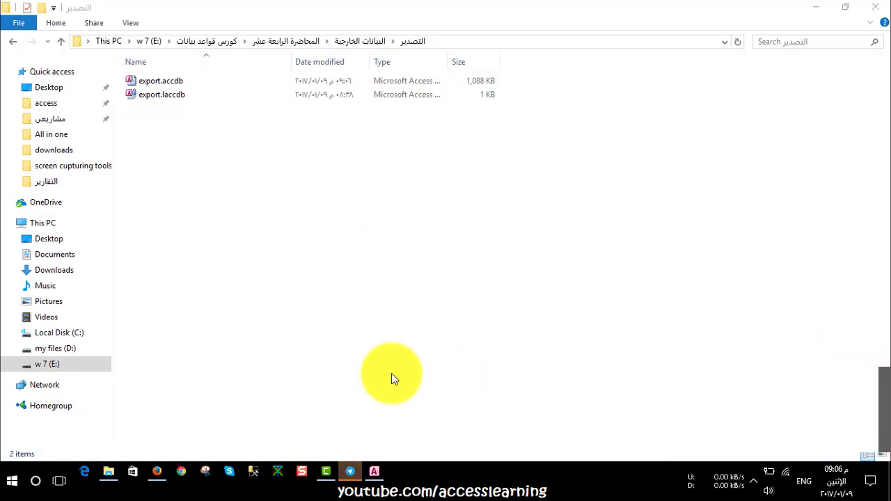
{"action": "left_click", "coordinate": [374, 471]}
Put vbaExport and the export form in Design View and select the تصدير button.
{"action": "right_click", "coordinate": [204, 220]}
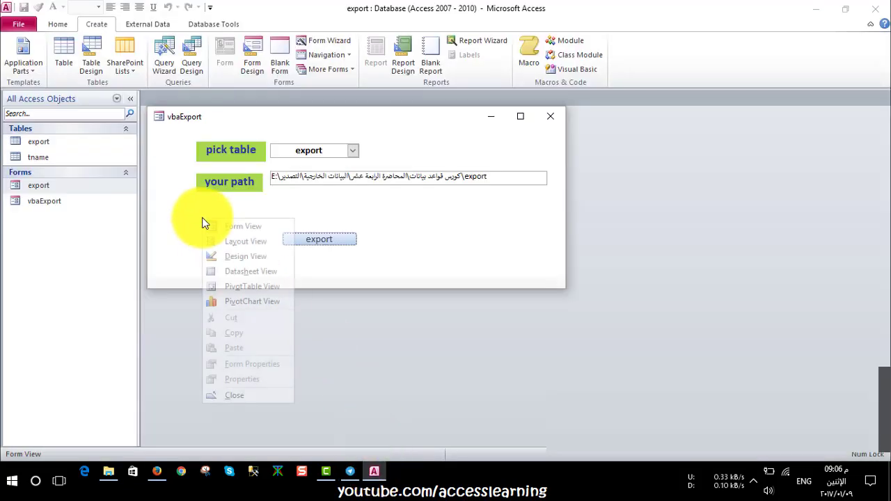
{"action": "left_click", "coordinate": [212, 257]}
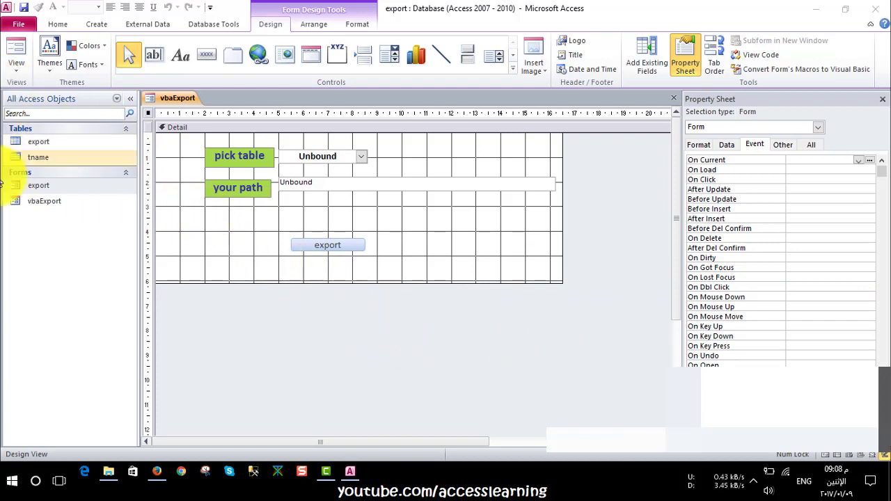
{"action": "right_click", "coordinate": [41, 198]}
{"action": "right_click", "coordinate": [41, 190]}
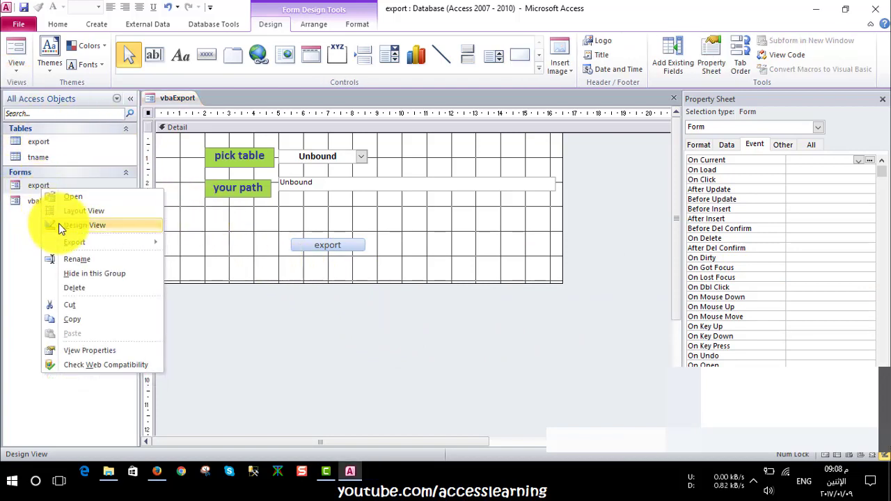
{"action": "left_click", "coordinate": [58, 224]}
{"action": "left_click", "coordinate": [423, 223]}
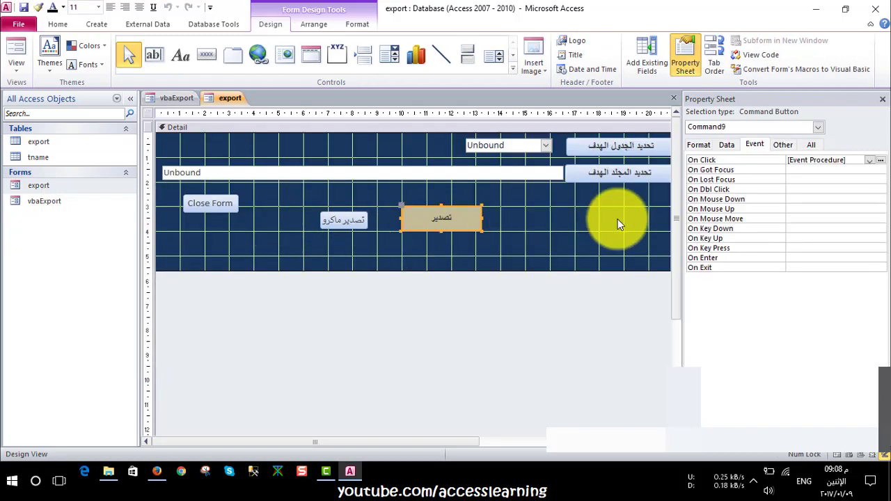
Copy the export code from the export form's Command9_Click procedure.
{"action": "left_click", "coordinate": [880, 161]}
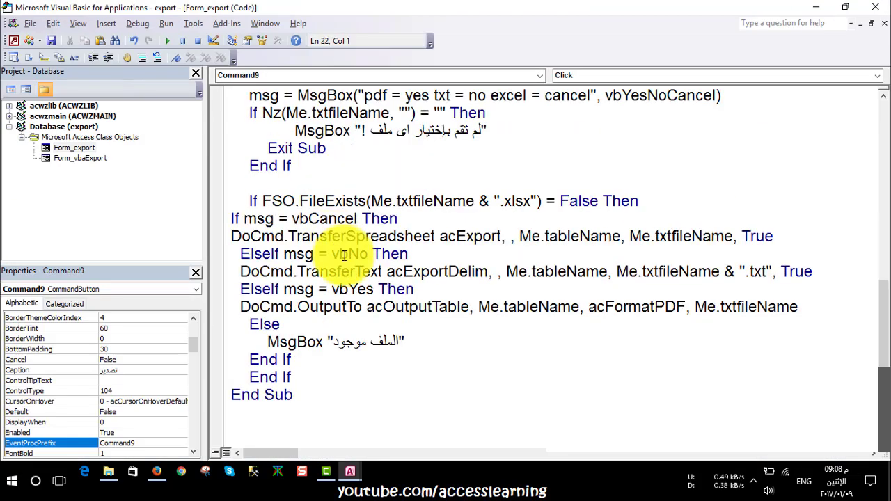
{"action": "scroll", "coordinate": [344, 256], "scroll_direction": "down", "scroll_amount": 3}
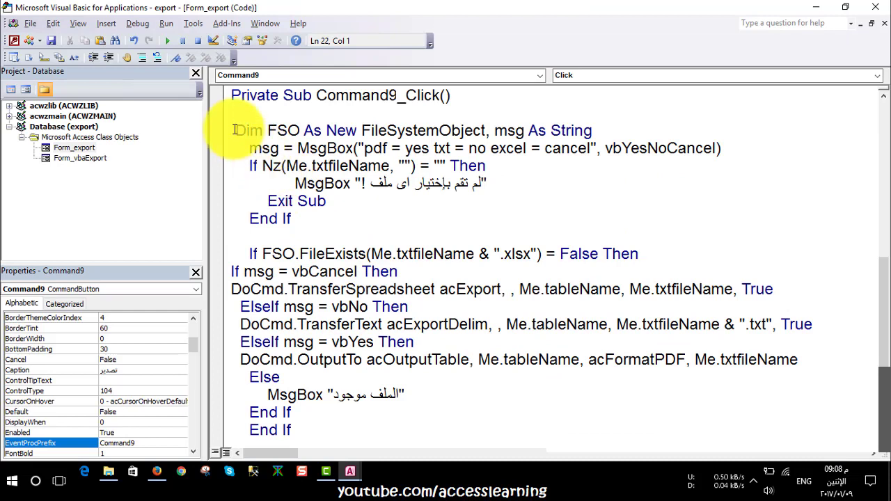
{"action": "left_click_drag", "start_coordinate": [221, 130], "coordinate": [233, 391]}
{"action": "right_click", "coordinate": [293, 262]}
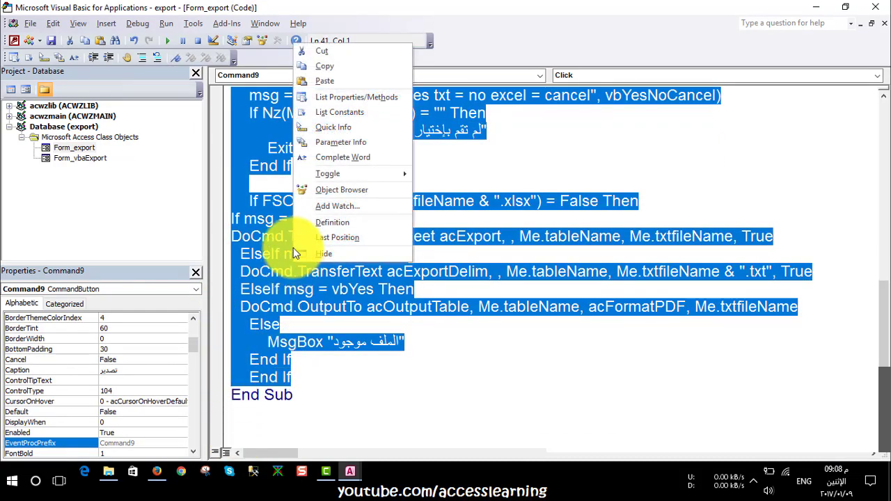
{"action": "left_click", "coordinate": [315, 73]}
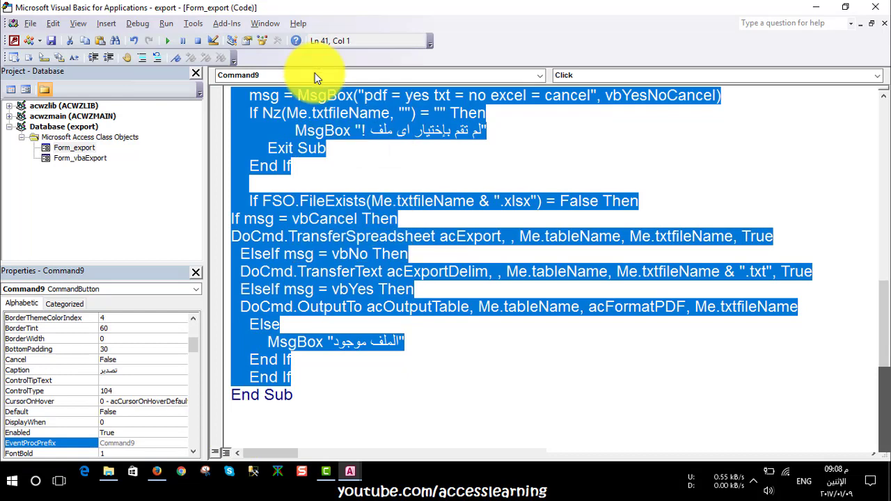
Close the code editor and the export form, then select vbaExport's export button.
{"action": "left_click", "coordinate": [875, 7]}
{"action": "left_click", "coordinate": [673, 97]}
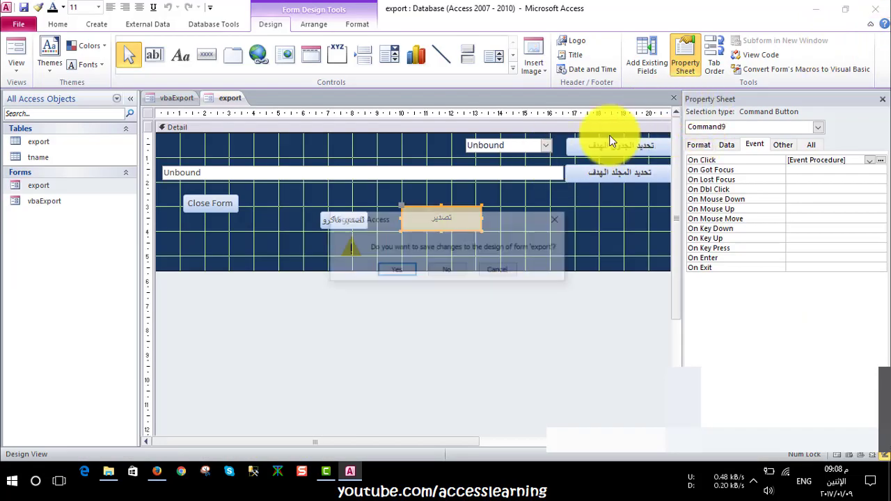
{"action": "left_click", "coordinate": [391, 271]}
{"action": "left_click", "coordinate": [348, 245]}
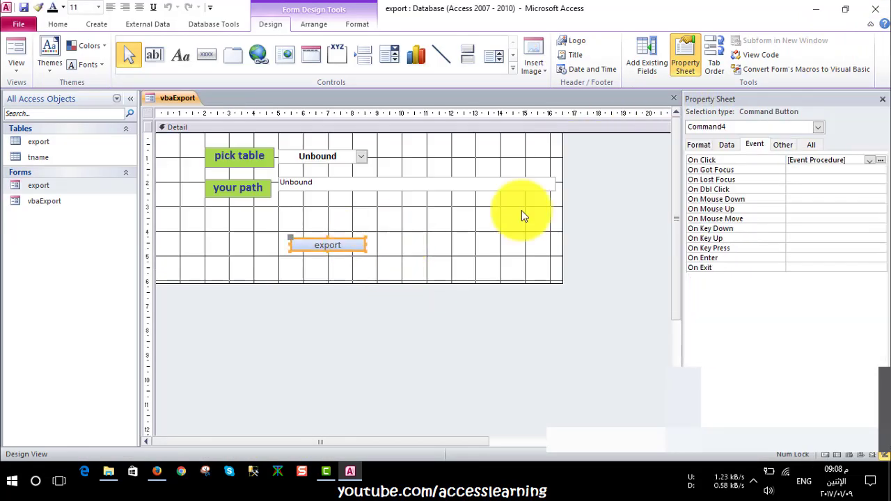
Replace Command4_Click's DoCmd export line with the pasted Command9 PDF/text/Excel export code.
{"action": "left_click", "coordinate": [882, 161]}
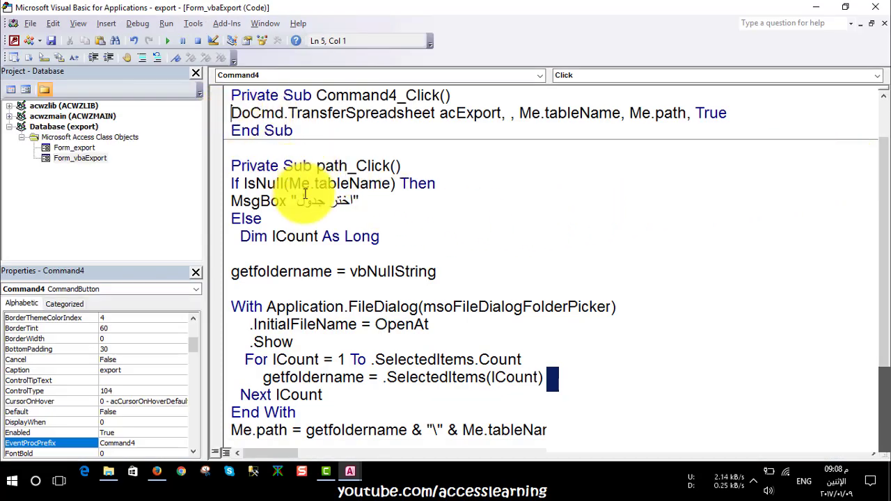
{"action": "key", "text": "Return"}
{"action": "key", "text": "Return"}
{"action": "key", "text": "Return"}
{"action": "key", "text": "Return"}
{"action": "key", "text": "Return"}
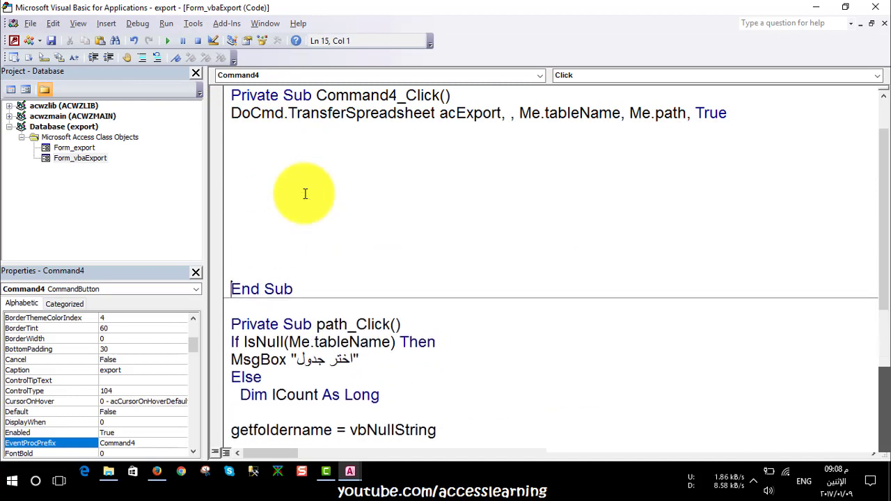
{"action": "key", "text": "Return"}
{"action": "key", "text": "Return"}
{"action": "key", "text": "Return"}
{"action": "key", "text": "Return"}
{"action": "key", "text": "Return"}
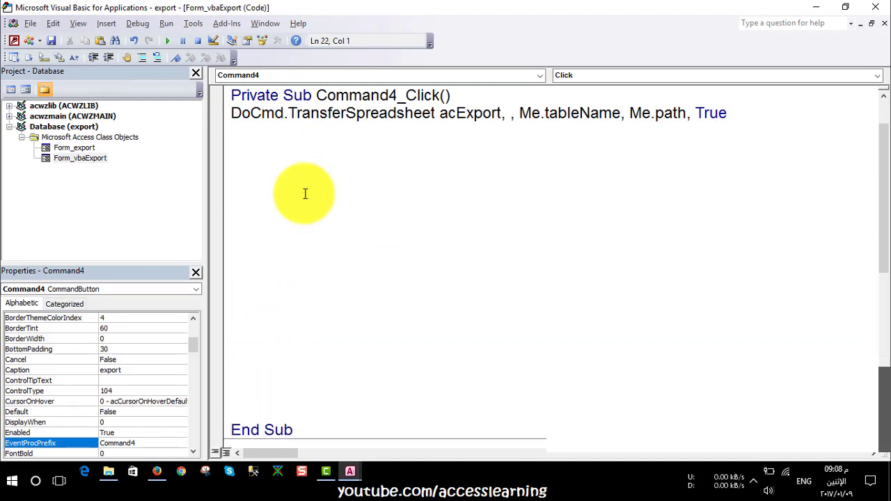
{"action": "left_click_drag", "start_coordinate": [756, 114], "coordinate": [232, 112]}
{"action": "key", "text": "Delete"}
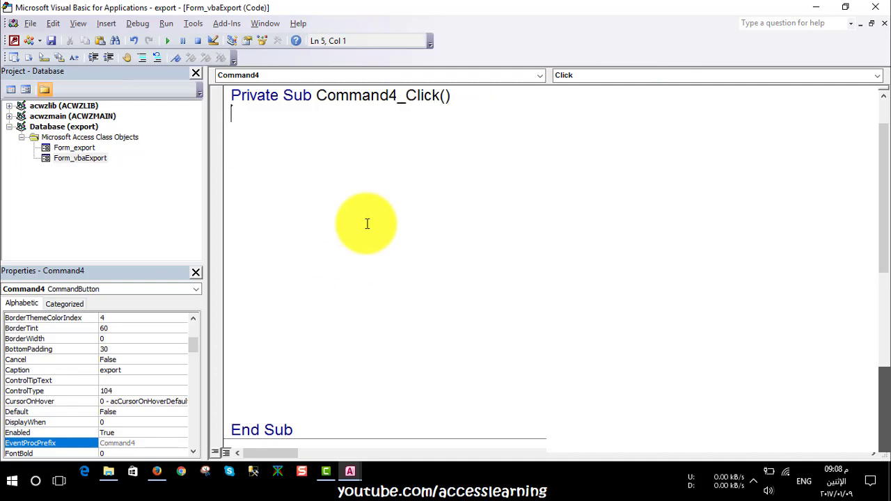
{"action": "left_click_drag", "start_coordinate": [236, 383], "coordinate": [217, 132]}
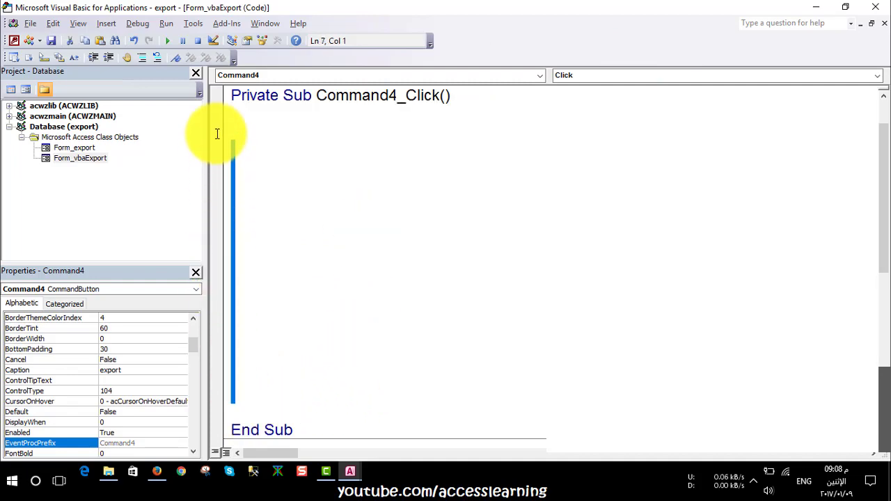
{"action": "key", "text": "Delete"}
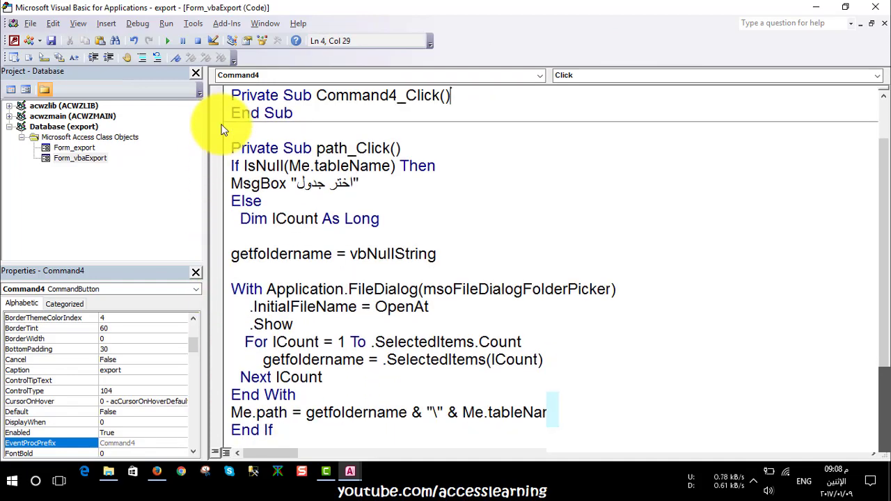
{"action": "key", "text": "ctrl+v"}
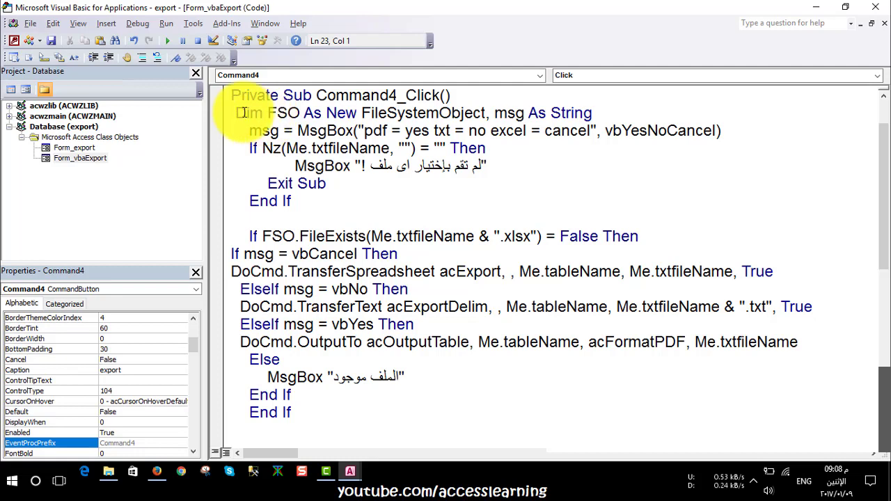
{"action": "left_click_drag", "start_coordinate": [232, 112], "coordinate": [299, 113]}
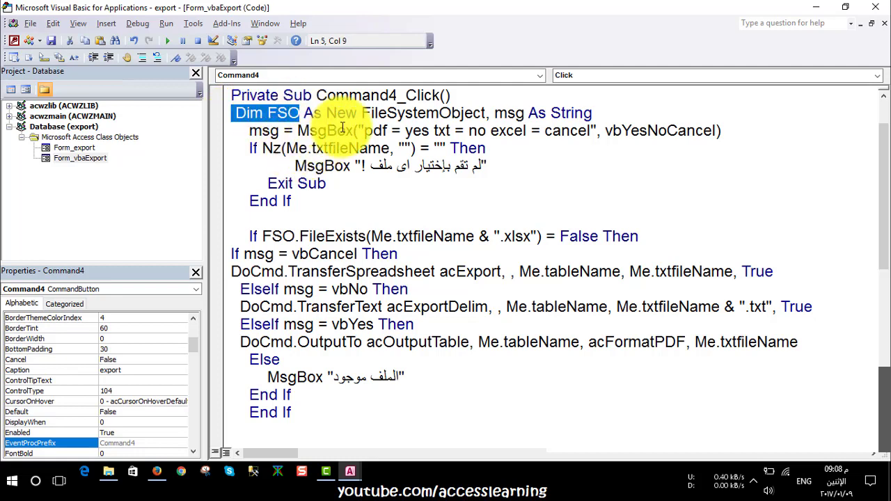
{"action": "left_click_drag", "start_coordinate": [490, 113], "coordinate": [451, 113]}
{"action": "double_click", "coordinate": [429, 112]}
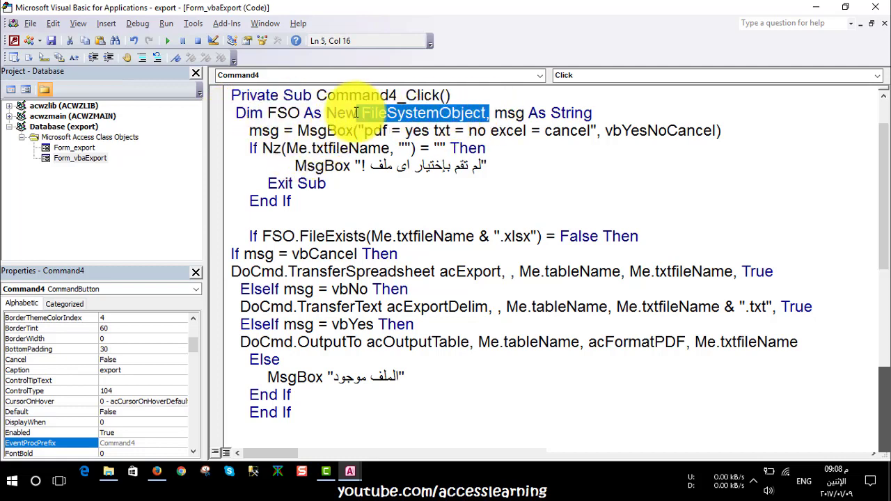
{"action": "left_click", "coordinate": [496, 113]}
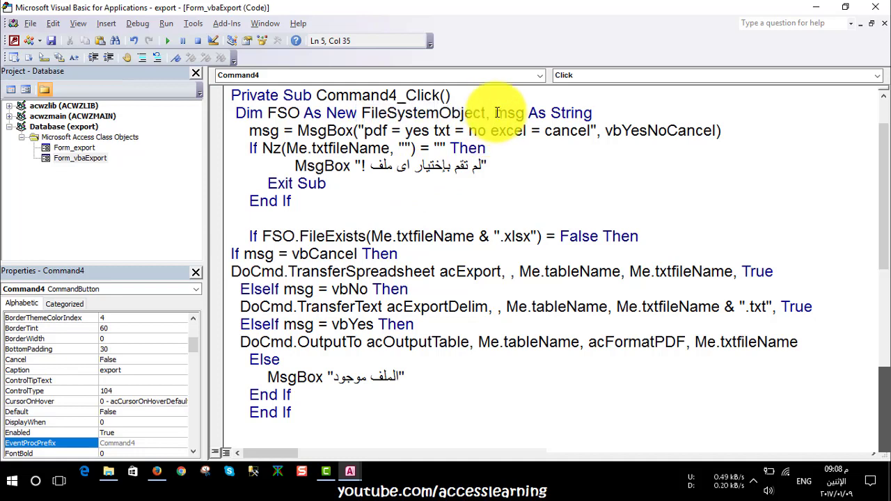
{"action": "double_click", "coordinate": [496, 113]}
{"action": "left_click", "coordinate": [563, 113]}
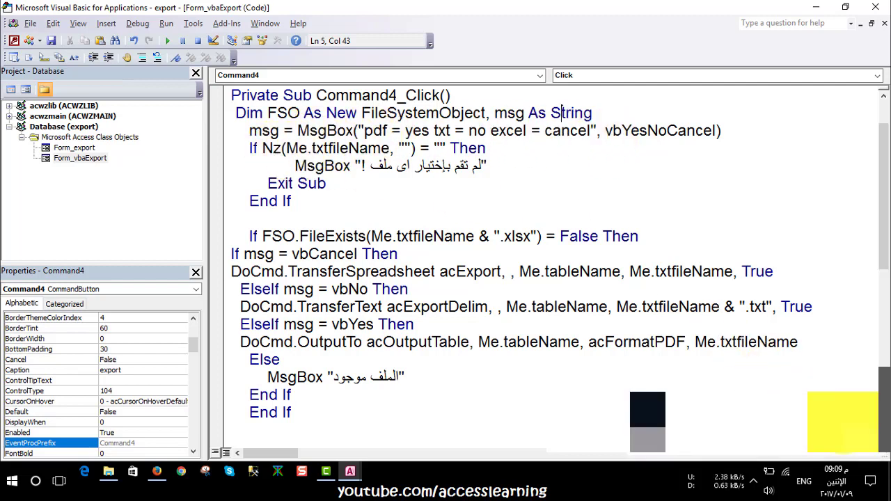
{"action": "left_click", "coordinate": [243, 134]}
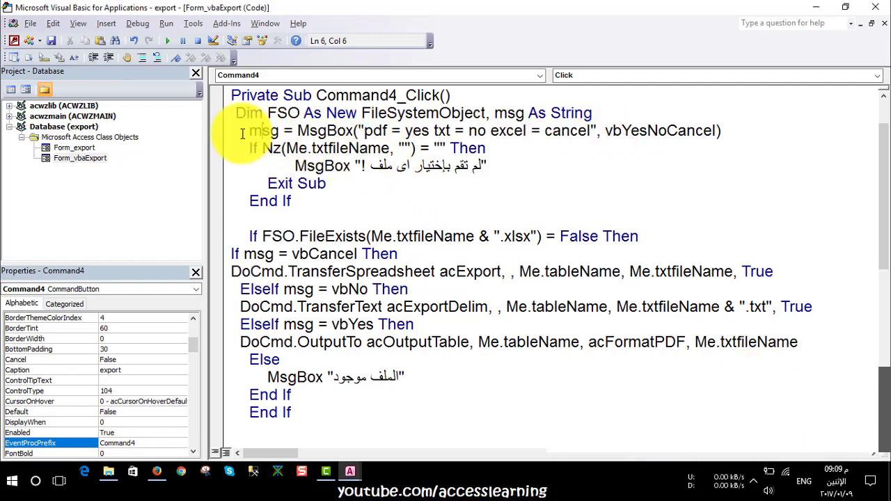
{"action": "left_click_drag", "start_coordinate": [247, 132], "coordinate": [278, 131]}
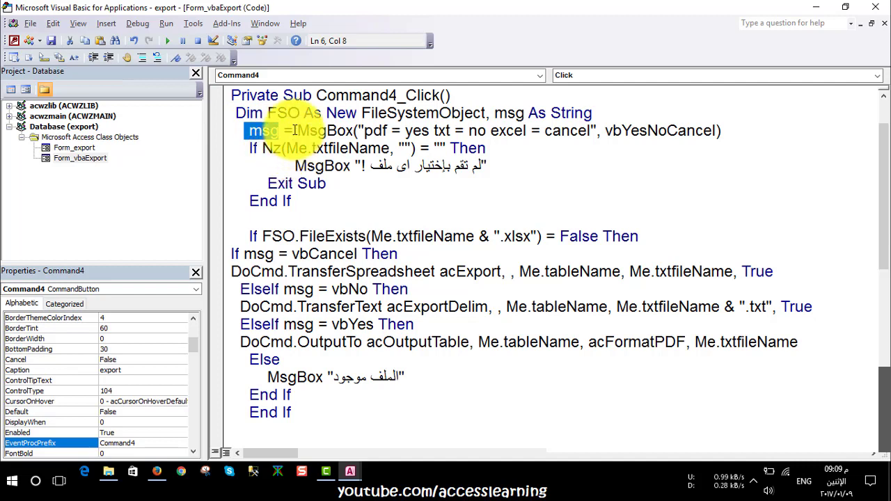
{"action": "left_click", "coordinate": [293, 131]}
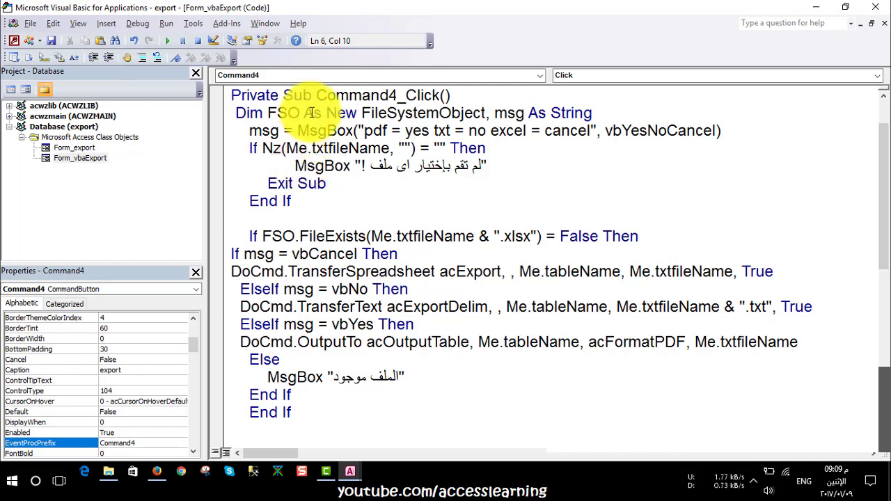
{"action": "left_click", "coordinate": [433, 132]}
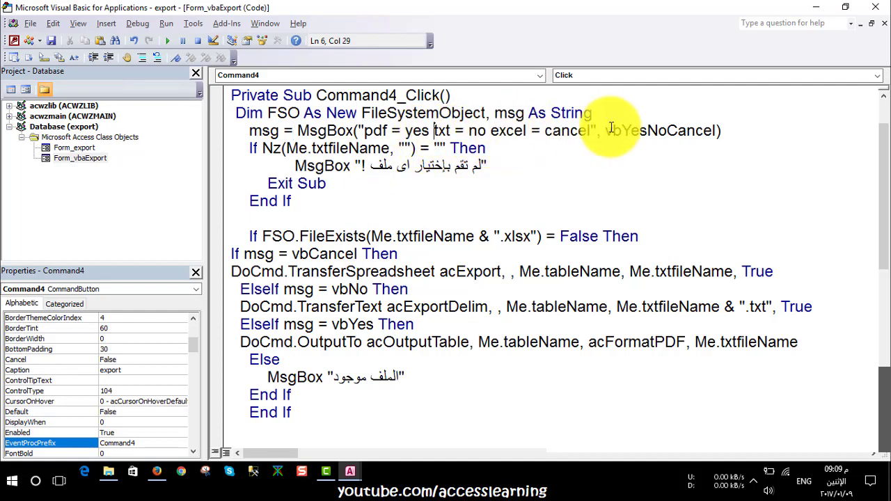
{"action": "left_click_drag", "start_coordinate": [606, 130], "coordinate": [718, 129]}
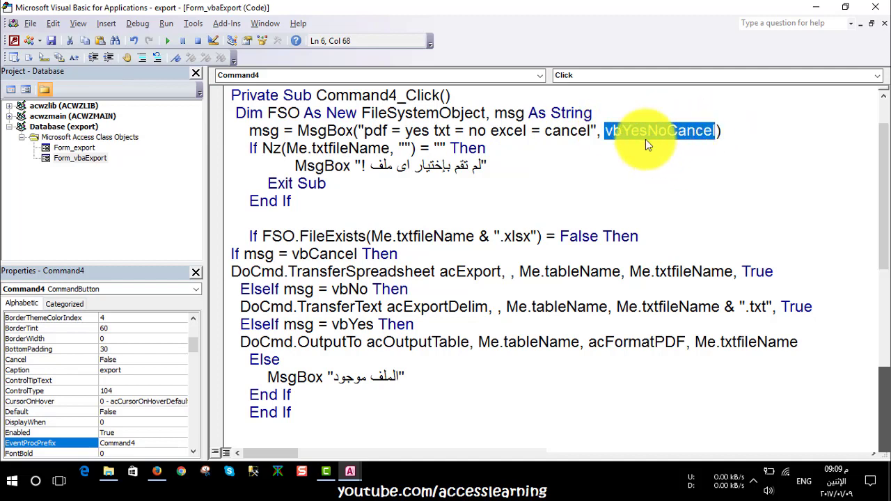
{"action": "left_click", "coordinate": [646, 138]}
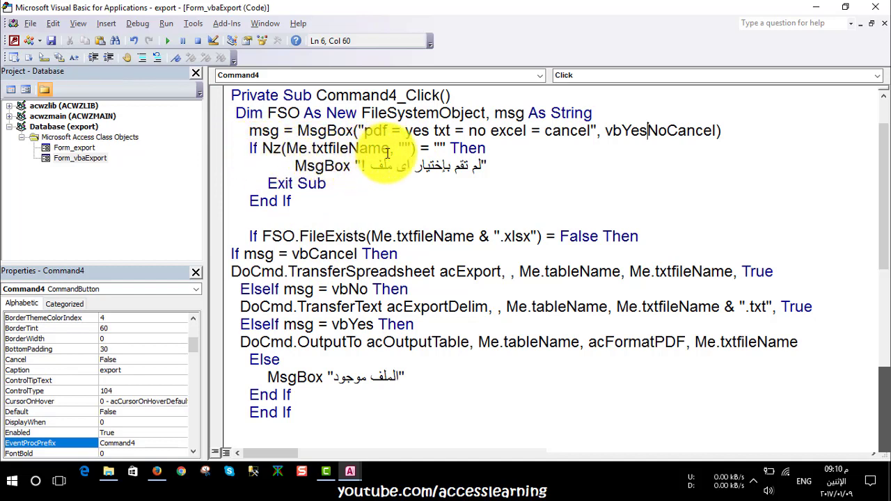
Change txtfileName to path in the empty-check condition.
{"action": "left_click_drag", "start_coordinate": [389, 148], "coordinate": [312, 148]}
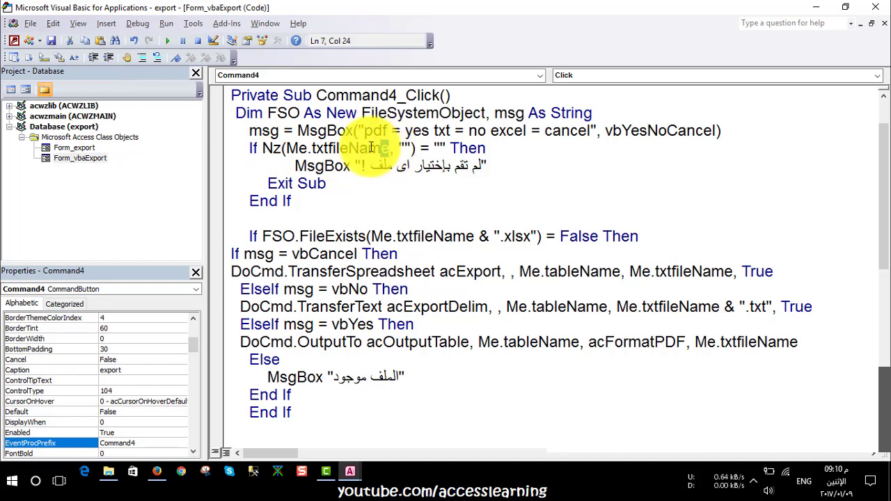
{"action": "key", "text": "BackSpace"}
{"action": "key", "text": "BackSpace"}
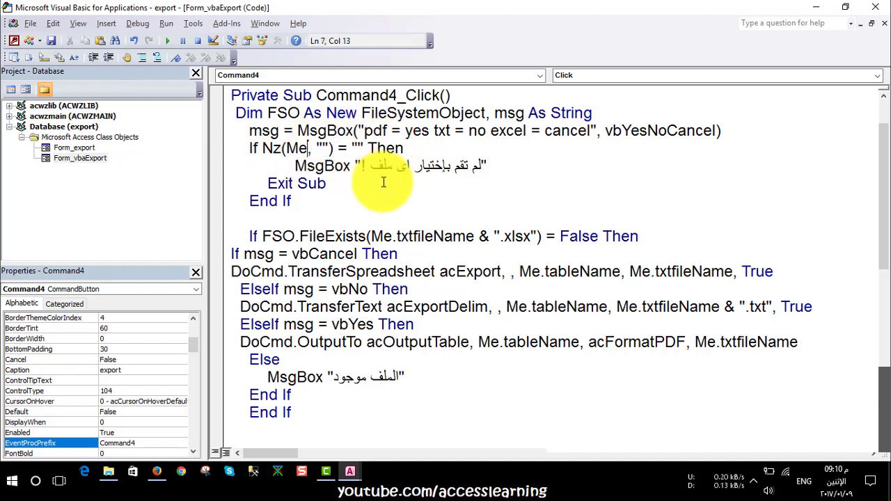
{"action": "type", "text": ".pa"}
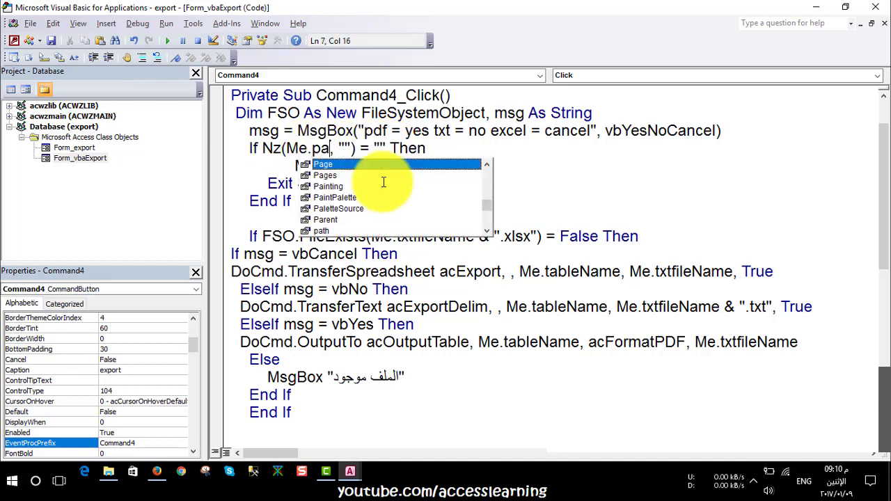
{"action": "left_click", "coordinate": [383, 186]}
{"action": "key", "text": "Down"}
{"action": "key", "text": "Down"}
{"action": "key", "text": "Down"}
{"action": "key", "text": "Down"}
{"action": "key", "text": "Tab"}
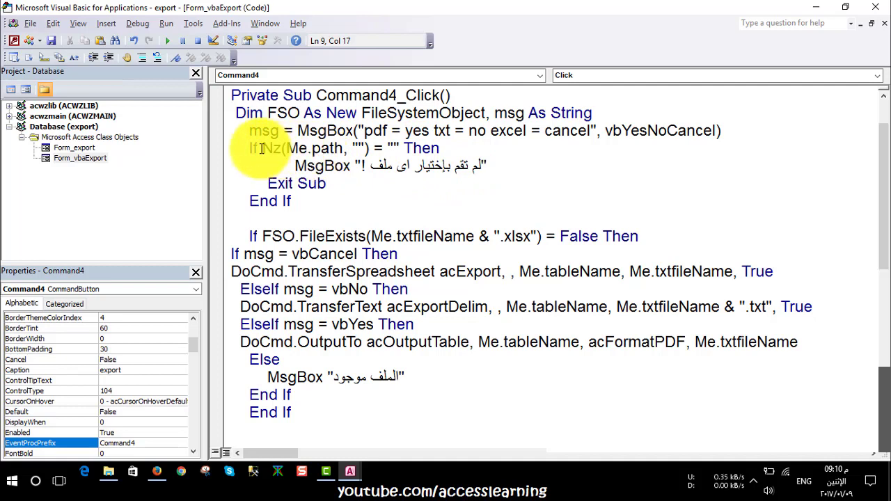
Rewrite the condition as If IsNull(Me.path) Then, removing the Nz call.
{"action": "left_click_drag", "start_coordinate": [262, 148], "coordinate": [371, 146]}
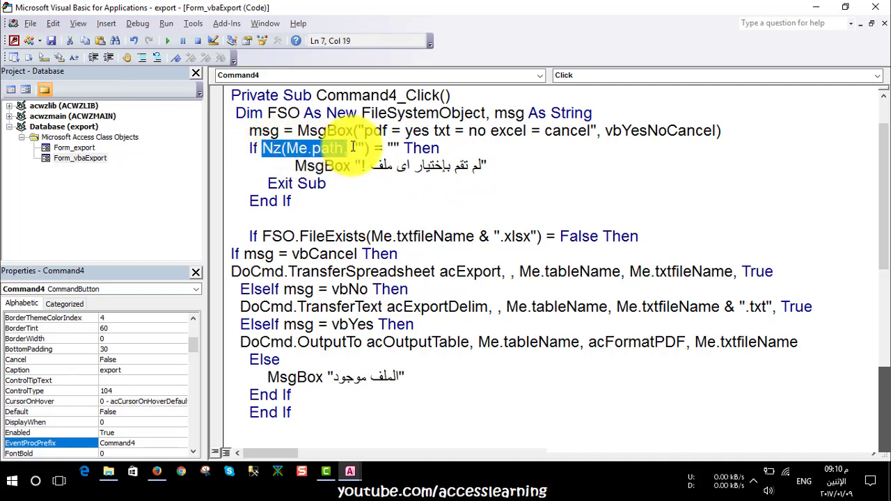
{"action": "left_click", "coordinate": [286, 149]}
{"action": "key", "text": "BackSpace"}
{"action": "key", "text": "BackSpace"}
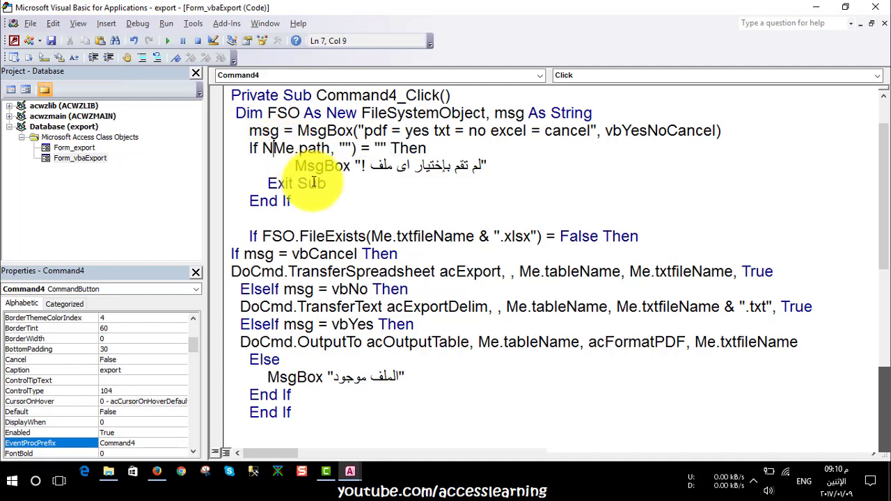
{"action": "key", "text": "BackSpace"}
{"action": "type", "text": "isnu"}
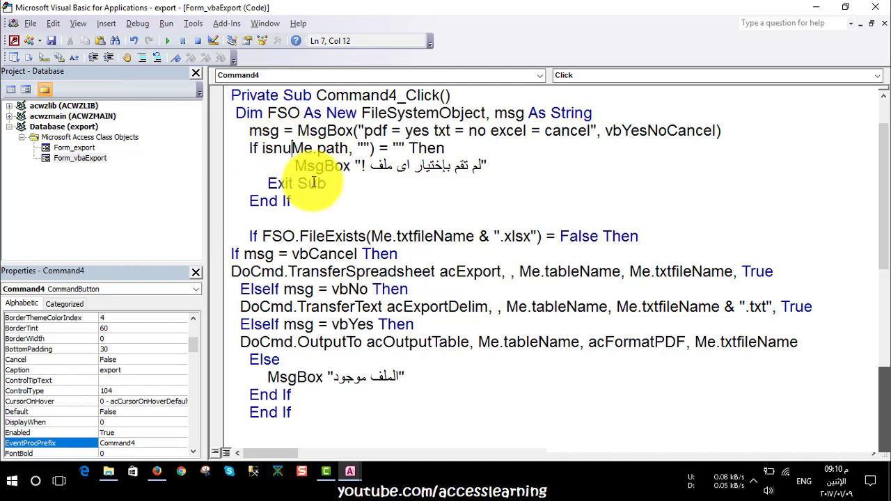
{"action": "type", "text": "ll("}
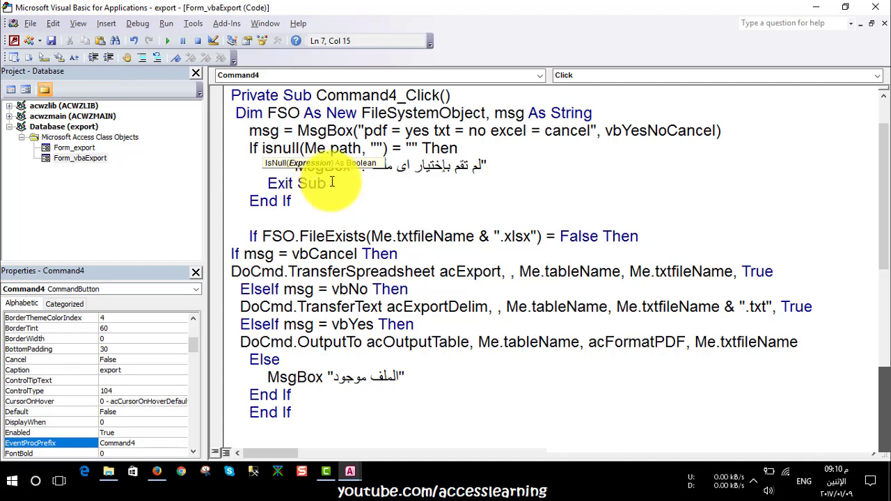
{"action": "left_click", "coordinate": [386, 149]}
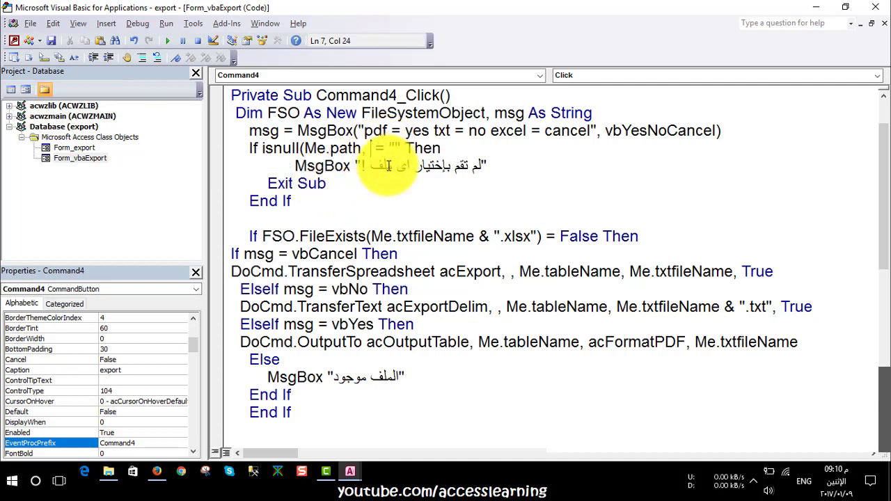
{"action": "type", "text": ")"}
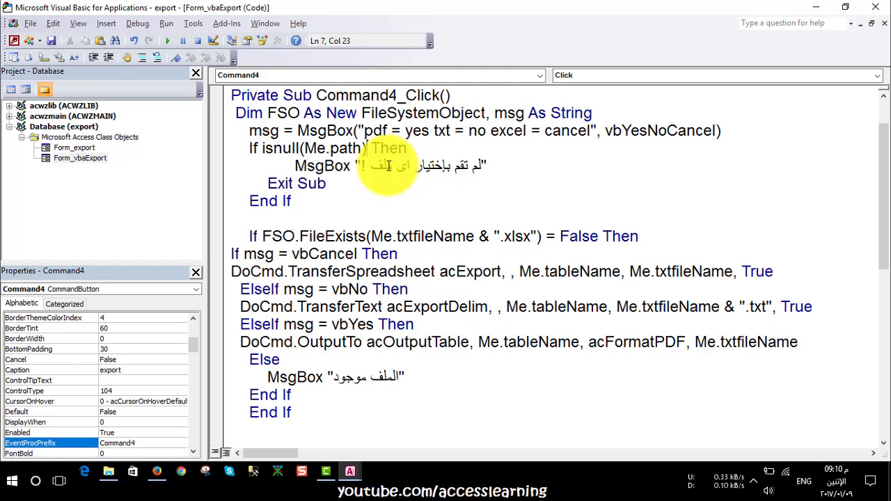
{"action": "left_click", "coordinate": [341, 201]}
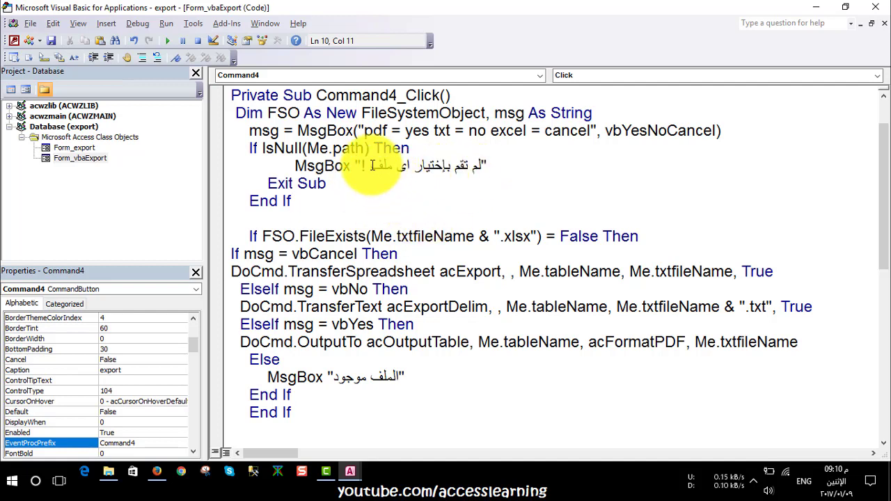
Replace the empty-path warning text with 'بتحديد المسار' so it mentions the missing path.
{"action": "left_click_drag", "start_coordinate": [371, 166], "coordinate": [451, 191]}
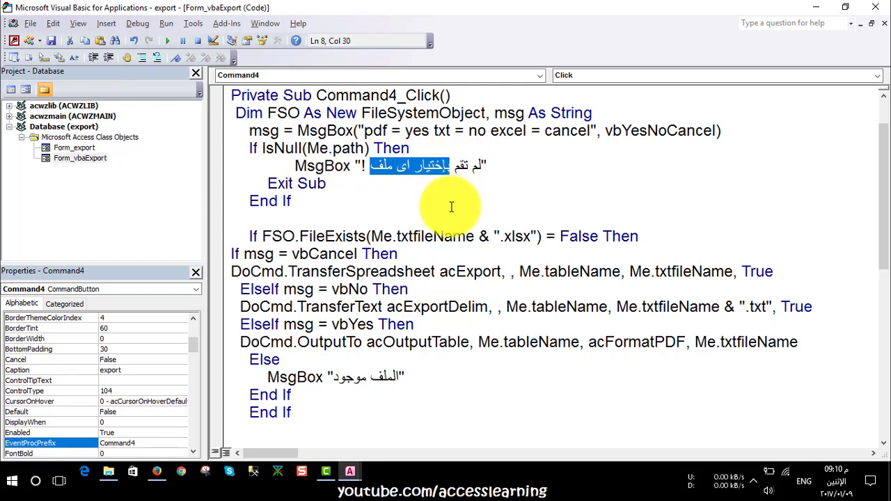
{"action": "key", "text": "Delete"}
{"action": "type", "text": "بتحديد"}
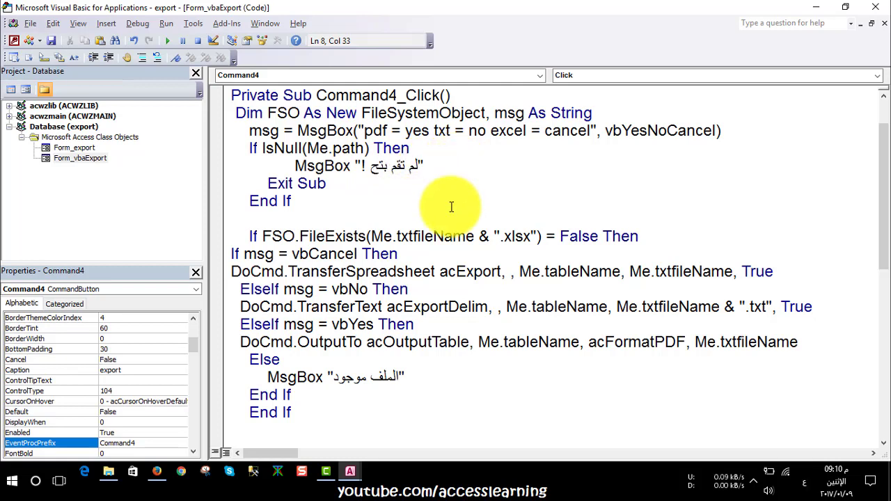
{"action": "type", "text": " المسار"}
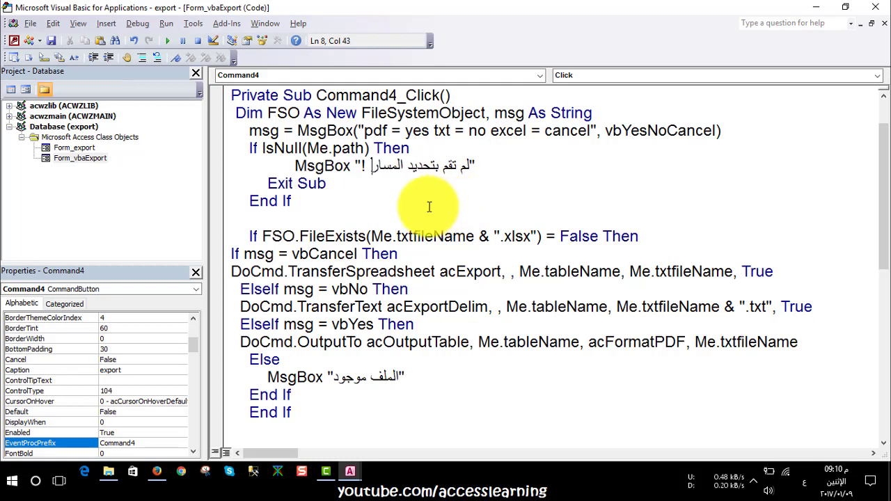
{"action": "left_click", "coordinate": [362, 216]}
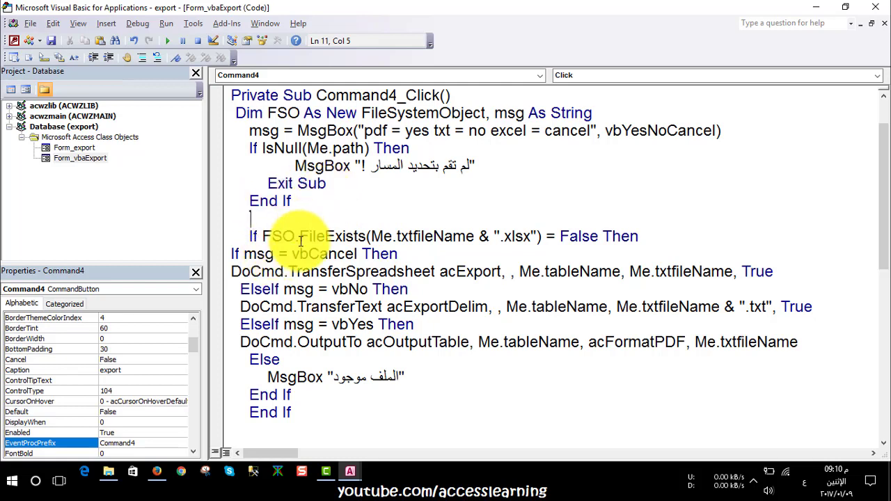
{"action": "left_click", "coordinate": [366, 166]}
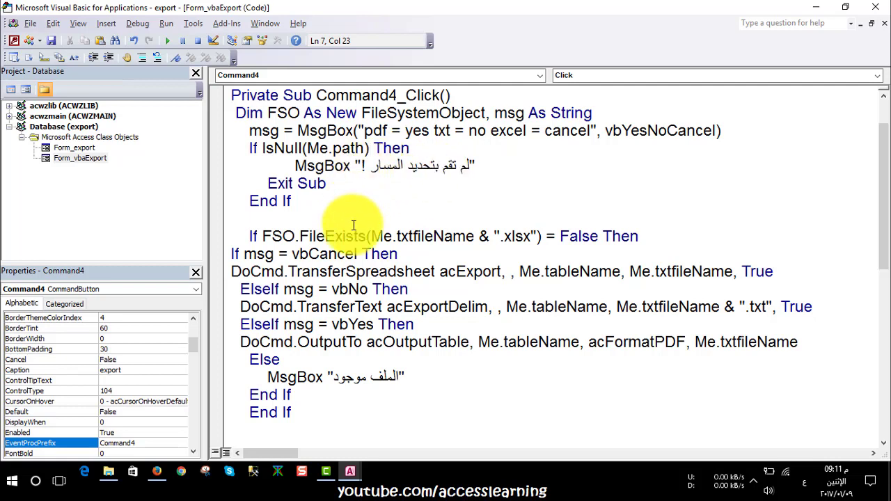
Change the file-exists test to FSO.FileExists(Me.path & ".xlsx") instead of Me.txtfileName.
{"action": "left_click", "coordinate": [316, 236]}
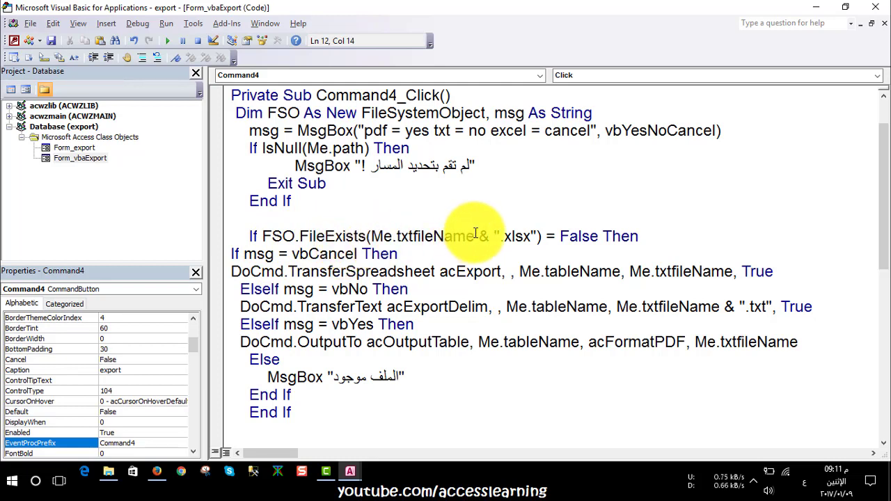
{"action": "left_click_drag", "start_coordinate": [474, 237], "coordinate": [402, 235]}
{"action": "key", "text": "BackSpace"}
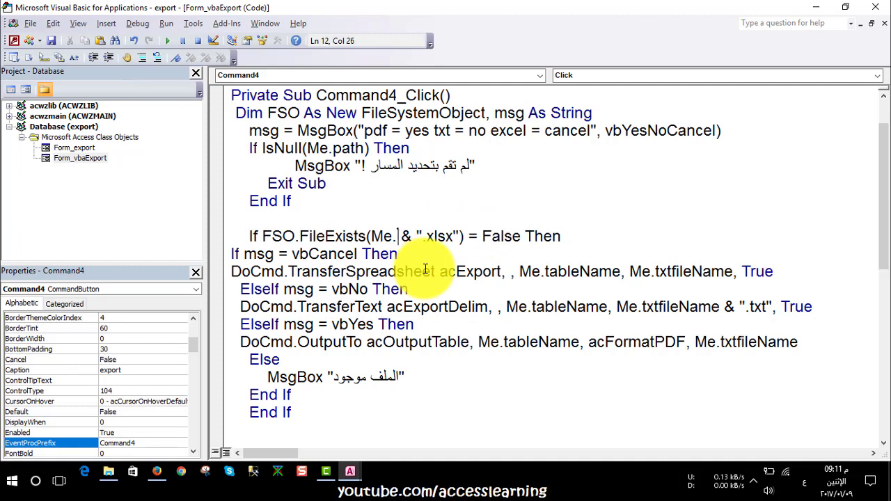
{"action": "key", "text": "BackSpace"}
{"action": "type", "text": ".pa"}
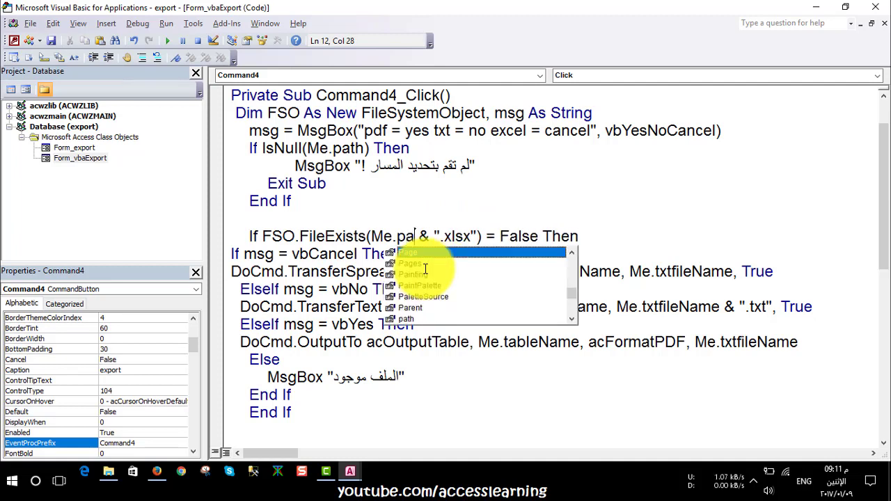
{"action": "type", "text": "th"}
{"action": "key", "text": "Escape"}
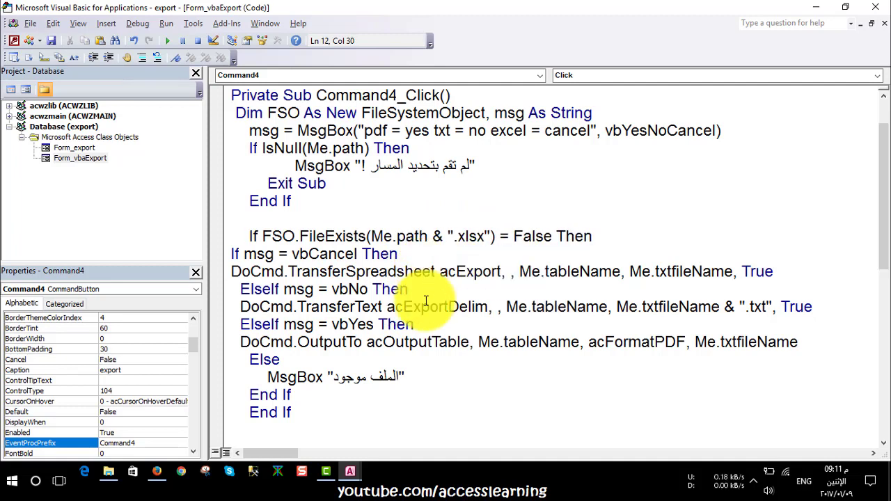
{"action": "left_click", "coordinate": [422, 306]}
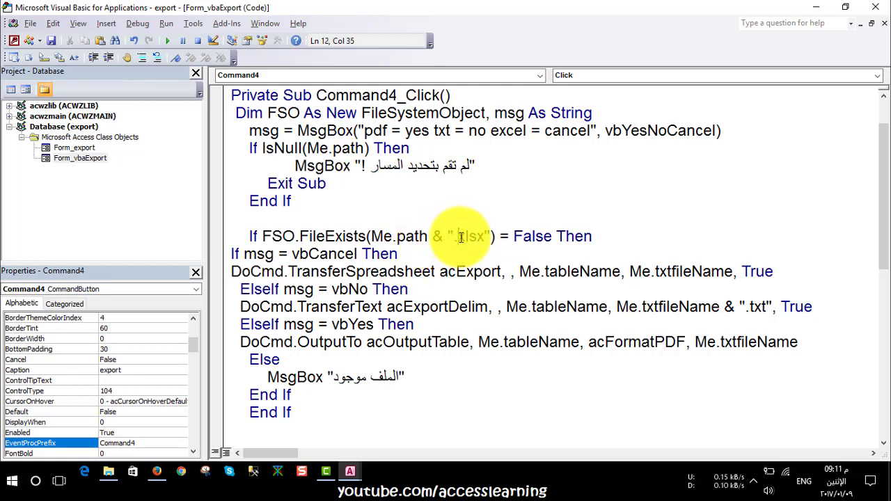
{"action": "left_click_drag", "start_coordinate": [461, 237], "coordinate": [481, 237]}
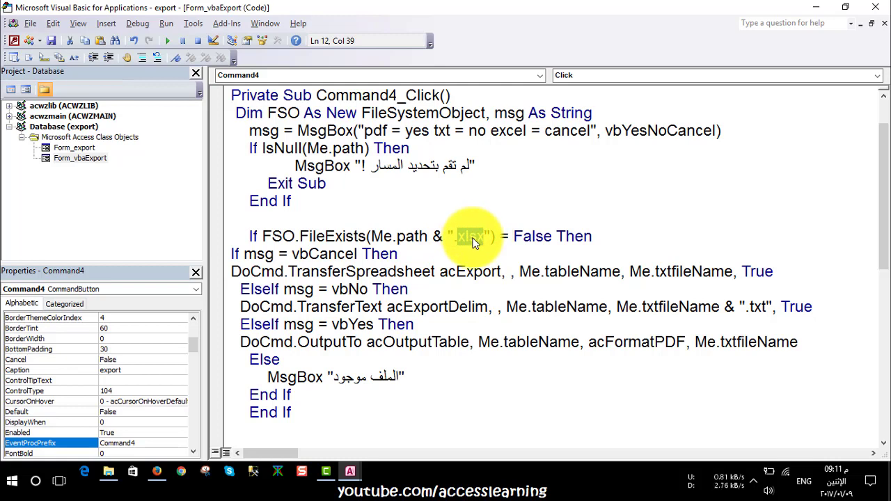
Move the FSO.FileExists check line below the OutputTo line and remove the old Else line.
{"action": "left_click_drag", "start_coordinate": [605, 236], "coordinate": [242, 232]}
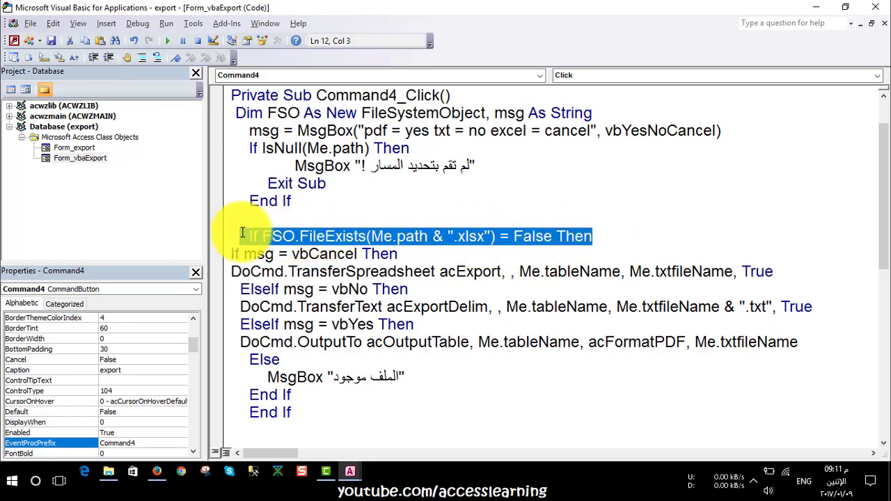
{"action": "key", "text": "Delete"}
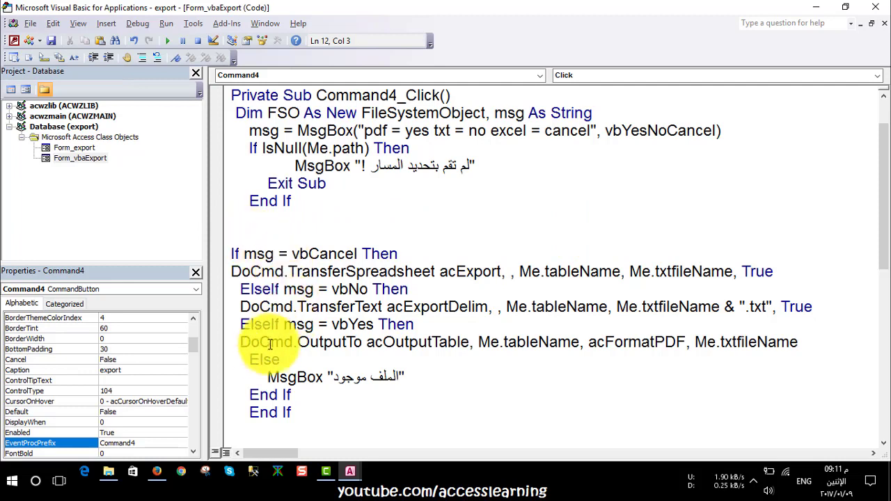
{"action": "key", "text": "Return"}
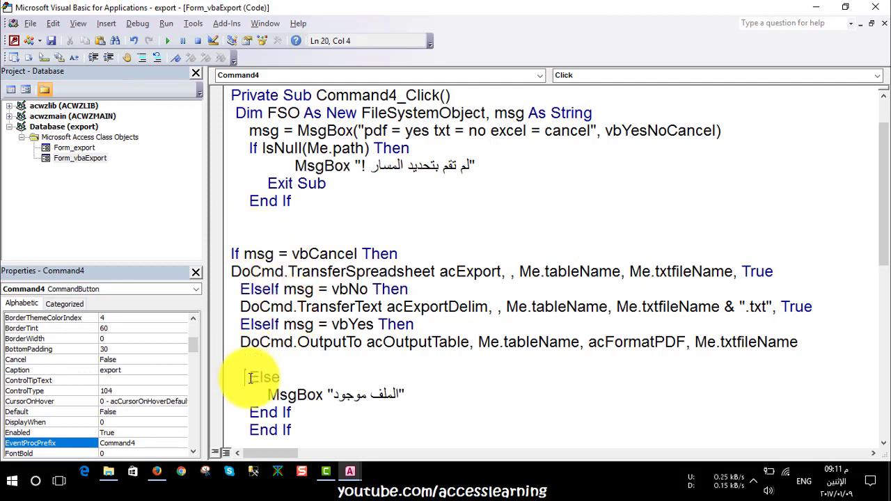
{"action": "type", "text": "If FSO.FileExists(Me.path & \".xlsx\") = False Then"}
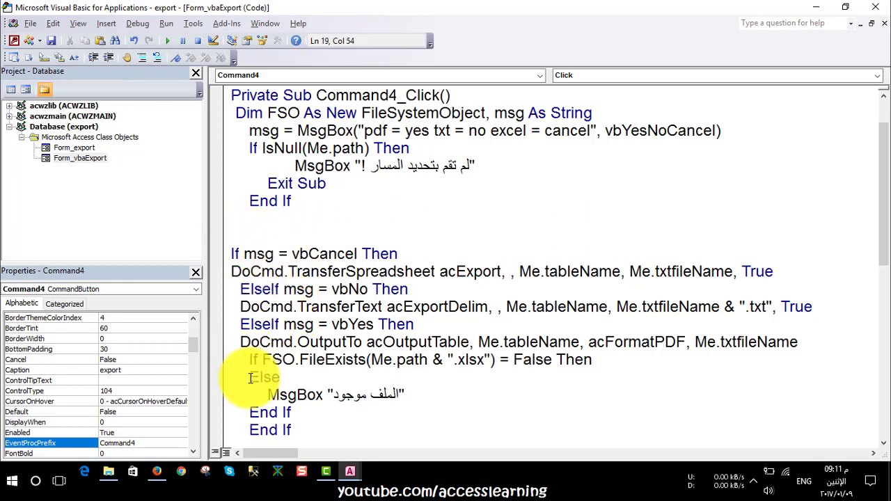
{"action": "key", "text": "Return"}
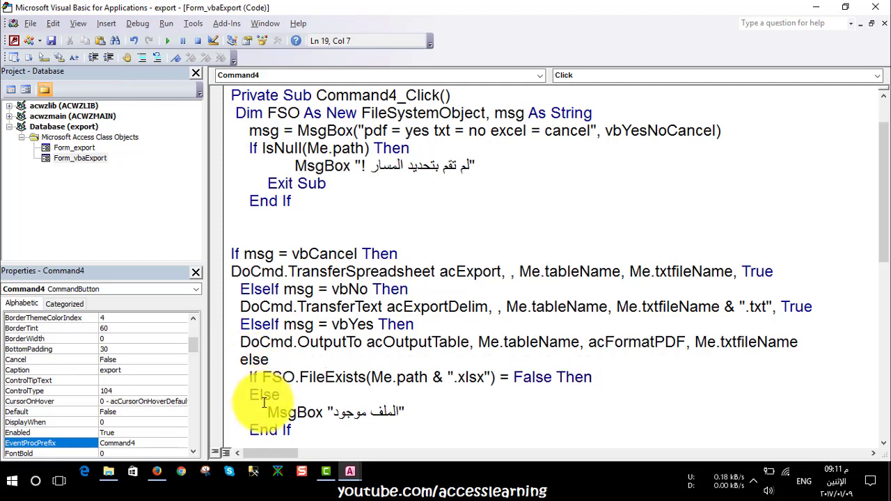
{"action": "left_click_drag", "start_coordinate": [281, 395], "coordinate": [233, 395]}
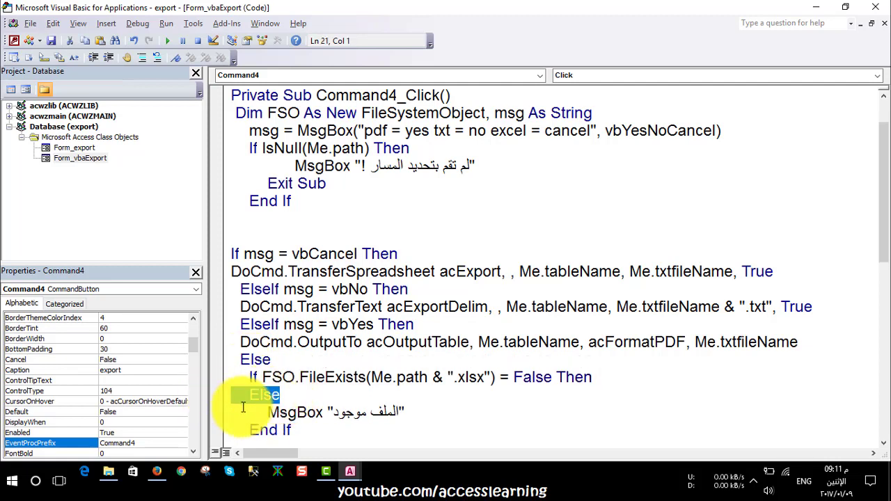
{"action": "key", "text": "BackSpace"}
{"action": "key", "text": "BackSpace"}
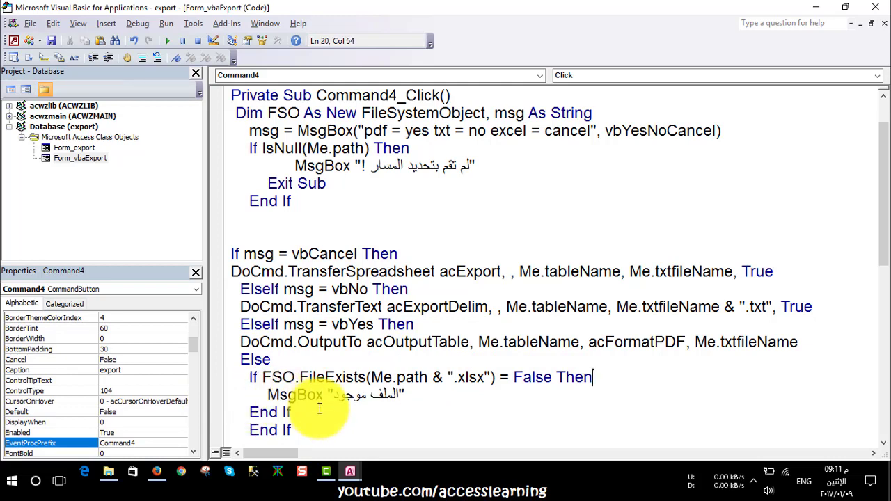
Join the check onto Else to form an ElseIf and delete the surplus End If.
{"action": "left_click", "coordinate": [320, 416]}
{"action": "left_click", "coordinate": [250, 377]}
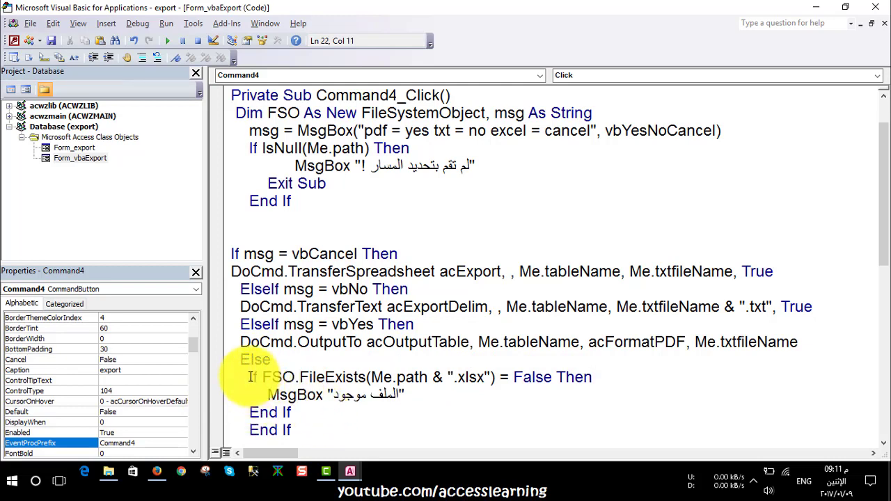
{"action": "key", "text": "BackSpace"}
{"action": "key", "text": "BackSpace"}
{"action": "key", "text": "BackSpace"}
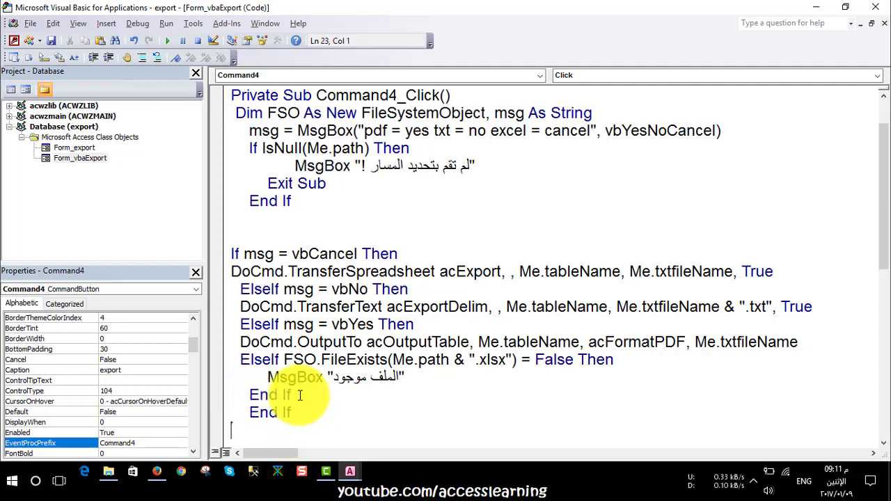
{"action": "left_click_drag", "start_coordinate": [292, 394], "coordinate": [250, 394]}
{"action": "key", "text": "Delete"}
{"action": "key", "text": "BackSpace"}
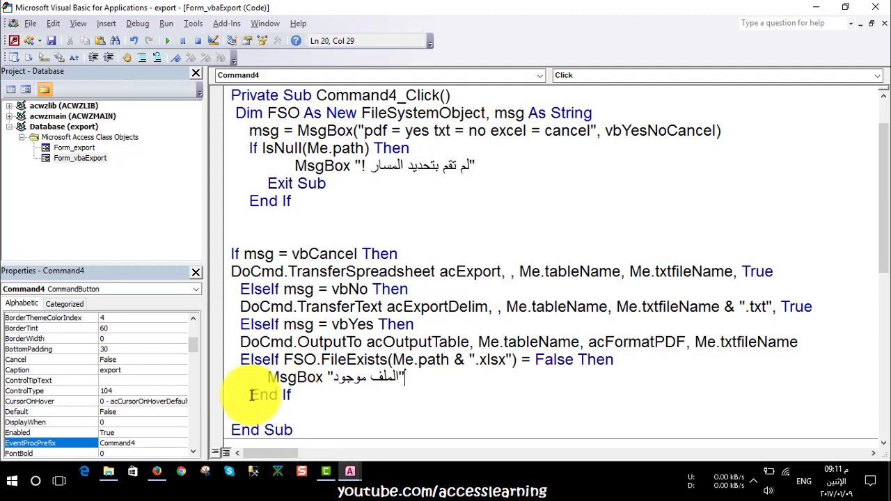
{"action": "left_click", "coordinate": [324, 393]}
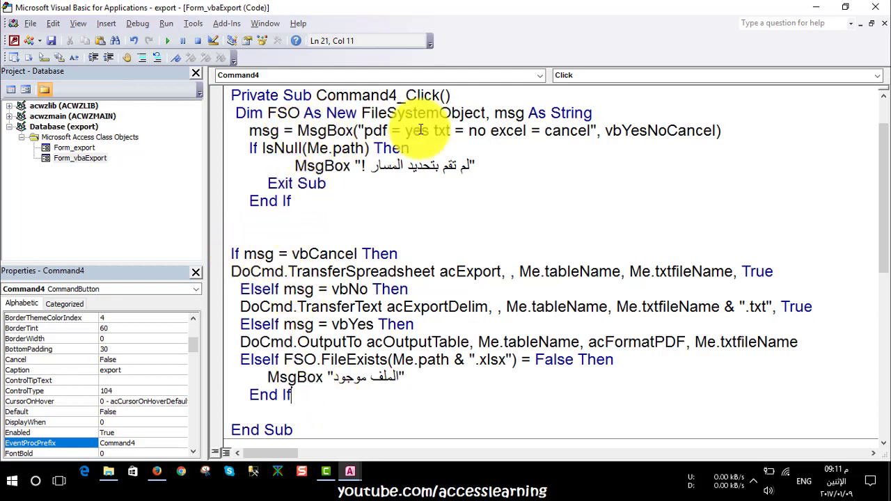
{"action": "left_click", "coordinate": [319, 252]}
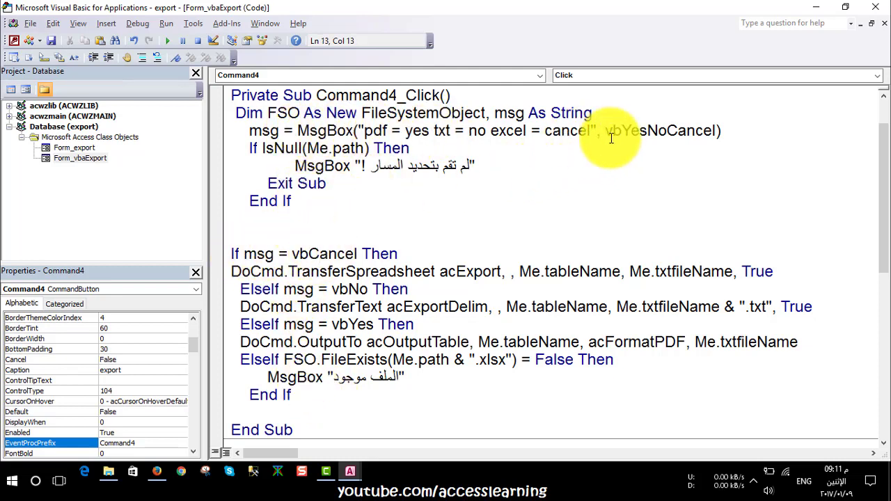
{"action": "left_click", "coordinate": [557, 130]}
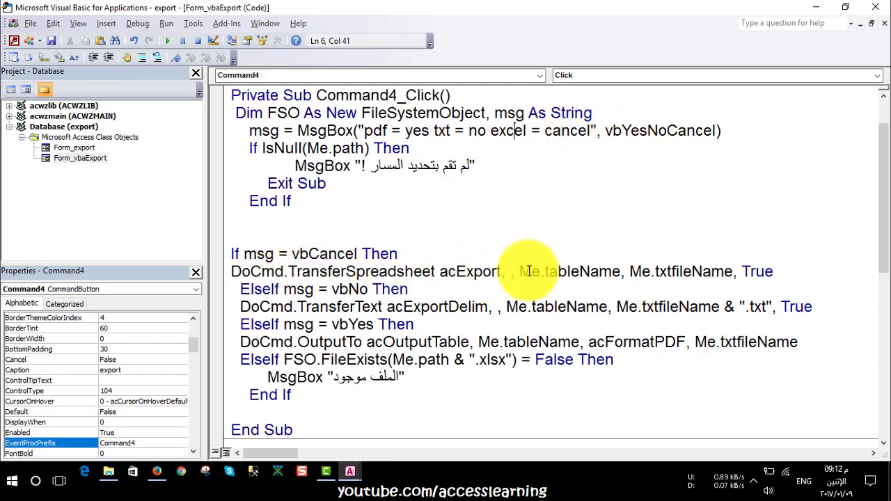
{"action": "left_click", "coordinate": [341, 271]}
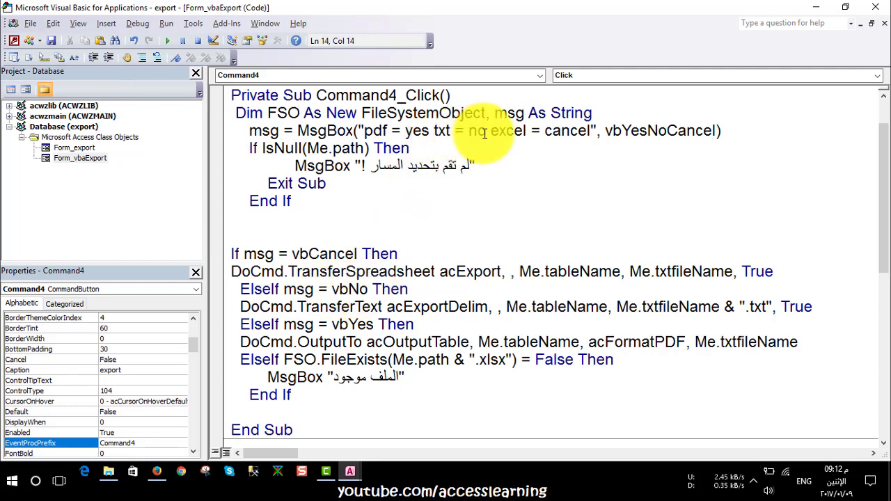
{"action": "left_click", "coordinate": [446, 130]}
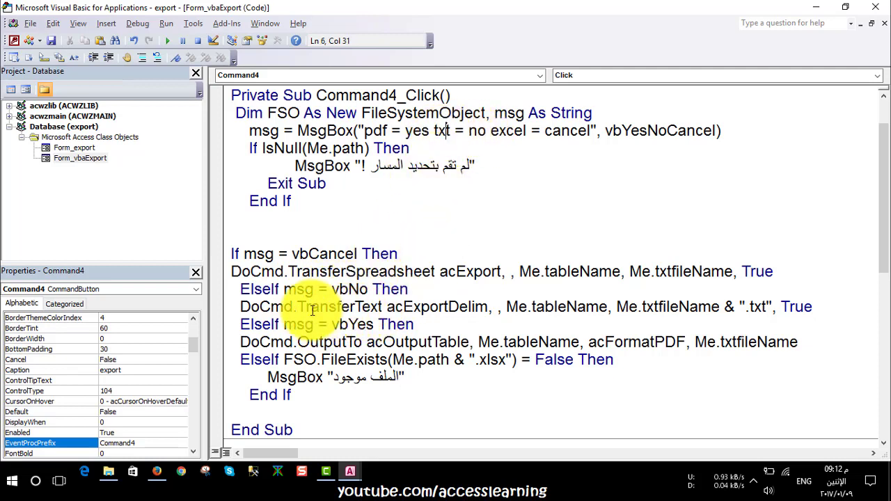
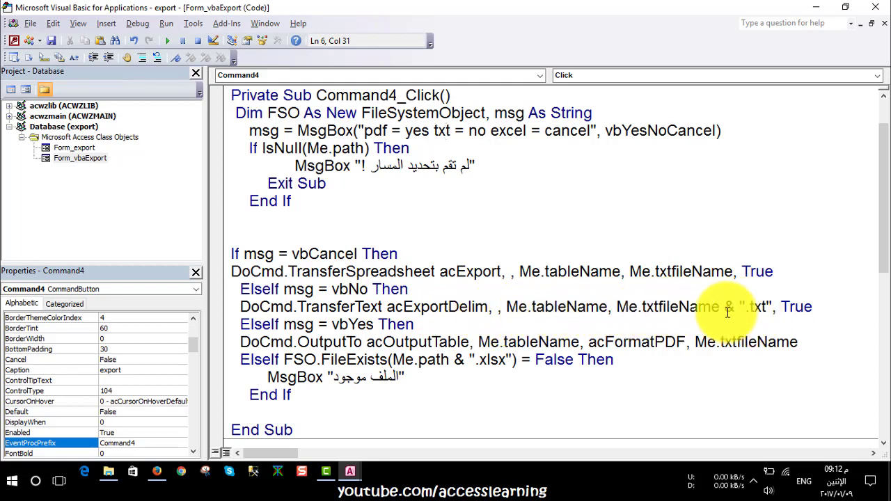
Switch the spreadsheet and text exports' file argument from Me.txtfileName to Me.path.
{"action": "left_click_drag", "start_coordinate": [724, 307], "coordinate": [749, 306]}
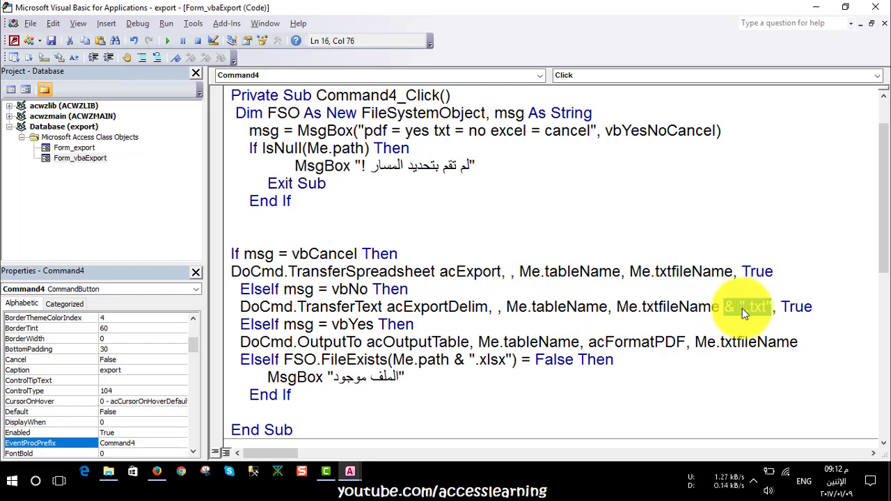
{"action": "left_click", "coordinate": [730, 306]}
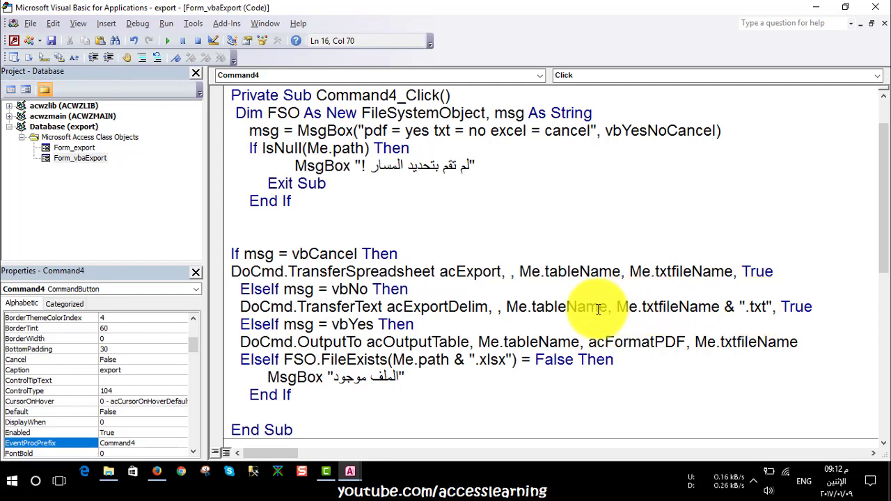
{"action": "left_click_drag", "start_coordinate": [733, 272], "coordinate": [651, 271]}
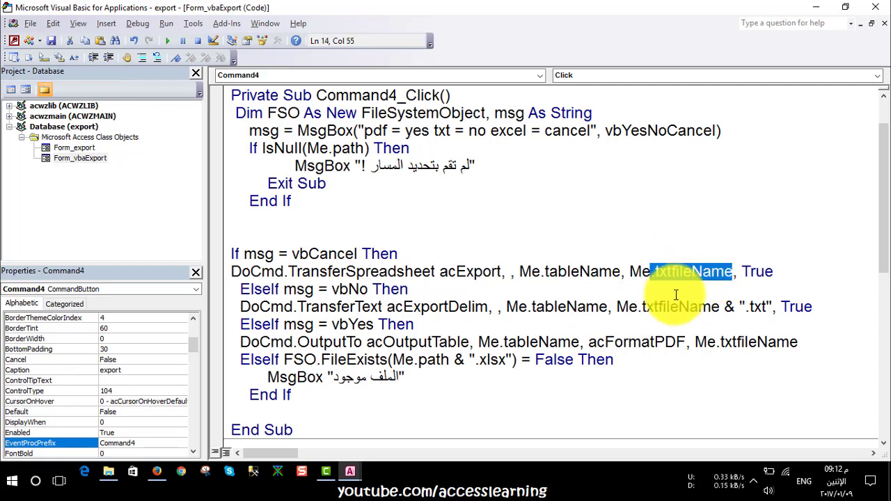
{"action": "type", "text": ".pa"}
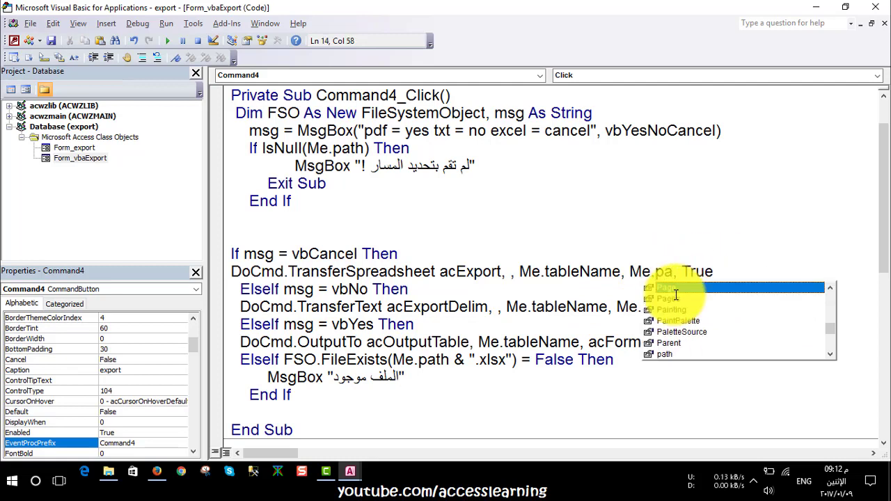
{"action": "key", "text": "Down"}
{"action": "key", "text": "Down"}
{"action": "key", "text": "Down"}
{"action": "key", "text": "Down"}
{"action": "key", "text": "Down"}
{"action": "key", "text": "Down"}
{"action": "key", "text": "Tab"}
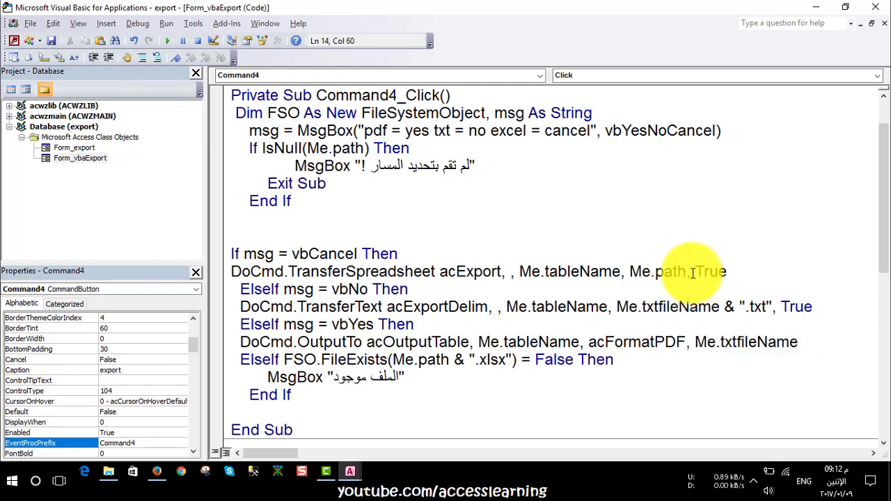
{"action": "left_click_drag", "start_coordinate": [688, 272], "coordinate": [634, 270]}
{"action": "key", "text": "ctrl+c"}
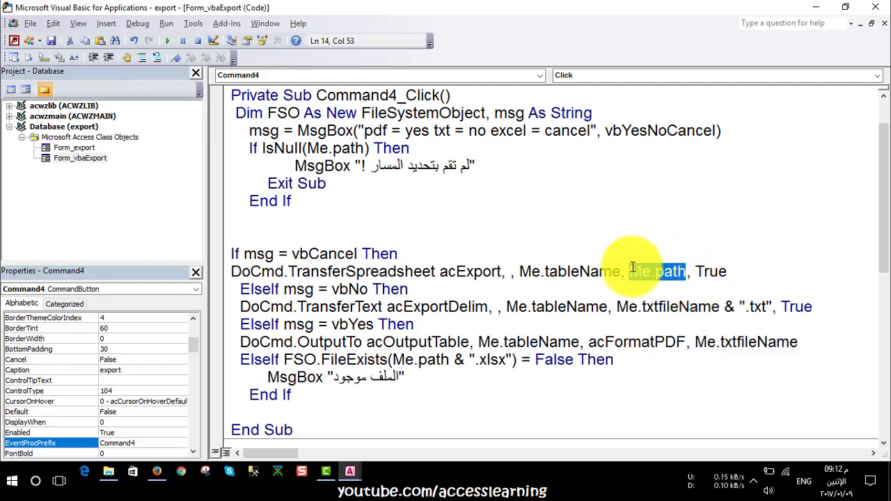
{"action": "left_click_drag", "start_coordinate": [719, 307], "coordinate": [639, 306]}
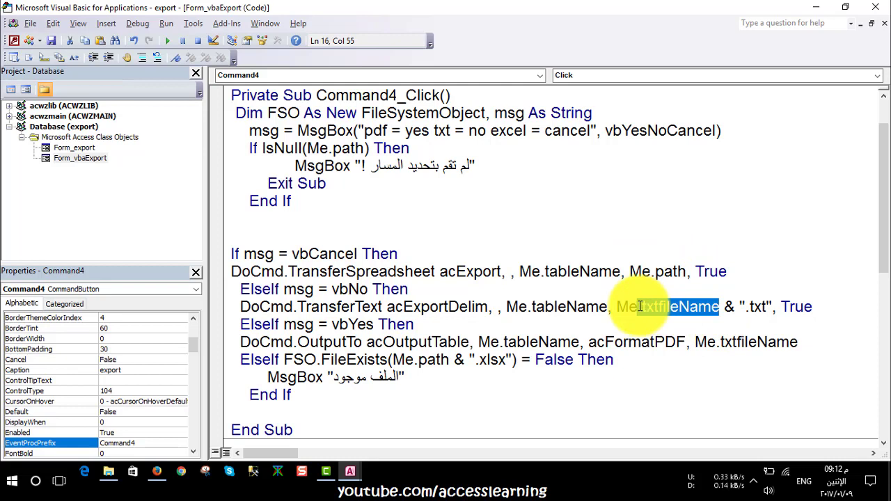
{"action": "key", "text": "ctrl+v"}
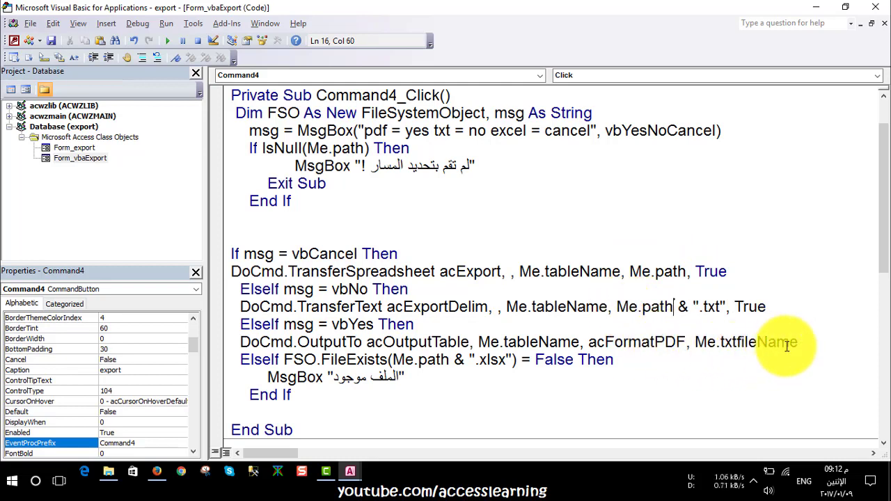
Point the PDF export at Me.path with ".pdf" appended, matching the text export's ".txt".
{"action": "left_click_drag", "start_coordinate": [798, 341], "coordinate": [697, 342]}
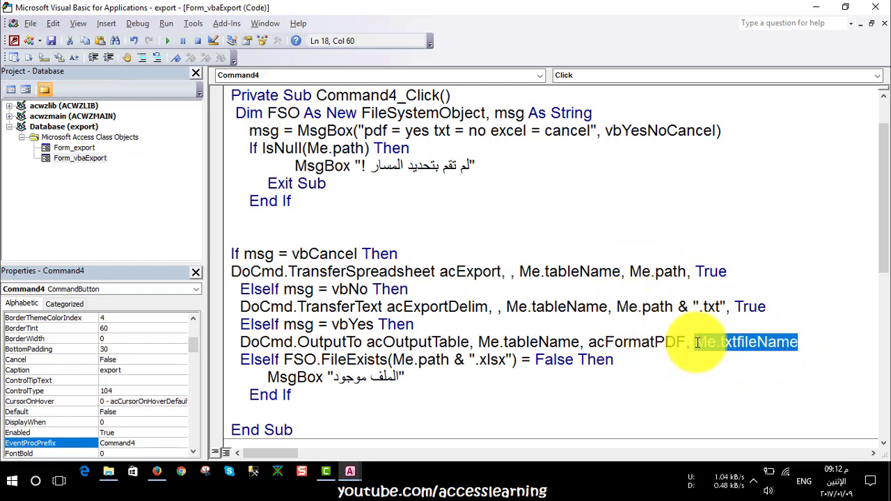
{"action": "key", "text": "ctrl+v"}
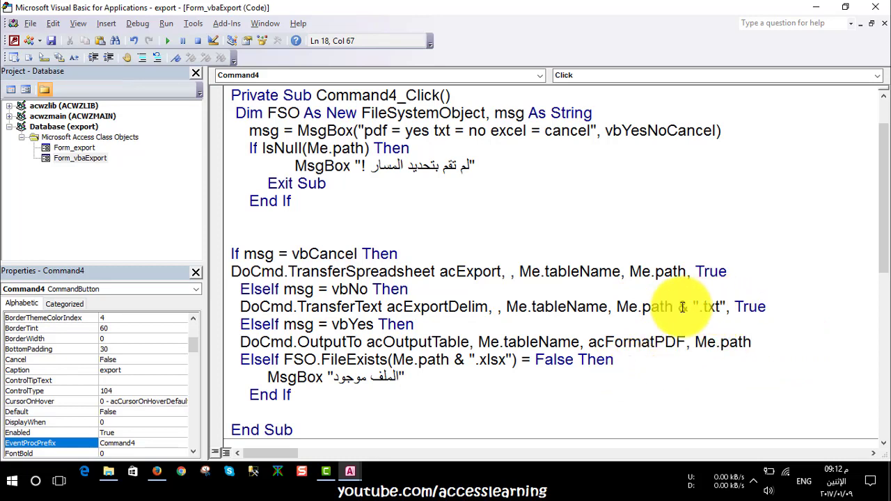
{"action": "left_click_drag", "start_coordinate": [678, 307], "coordinate": [725, 305]}
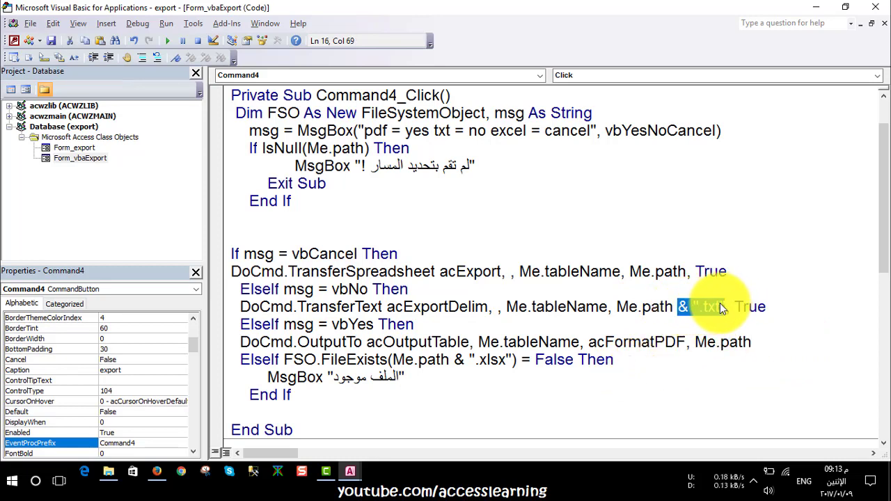
{"action": "left_click", "coordinate": [775, 343]}
{"action": "key", "text": "ctrl+v"}
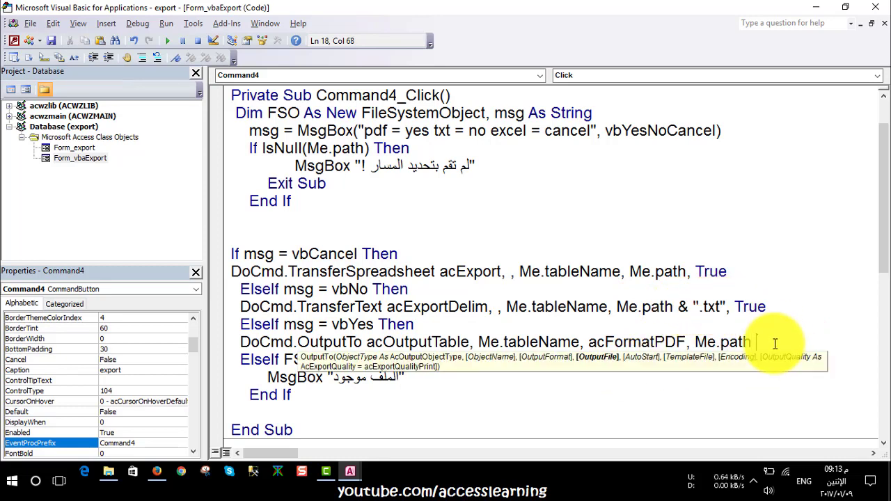
{"action": "left_click_drag", "start_coordinate": [780, 342], "coordinate": [801, 342]}
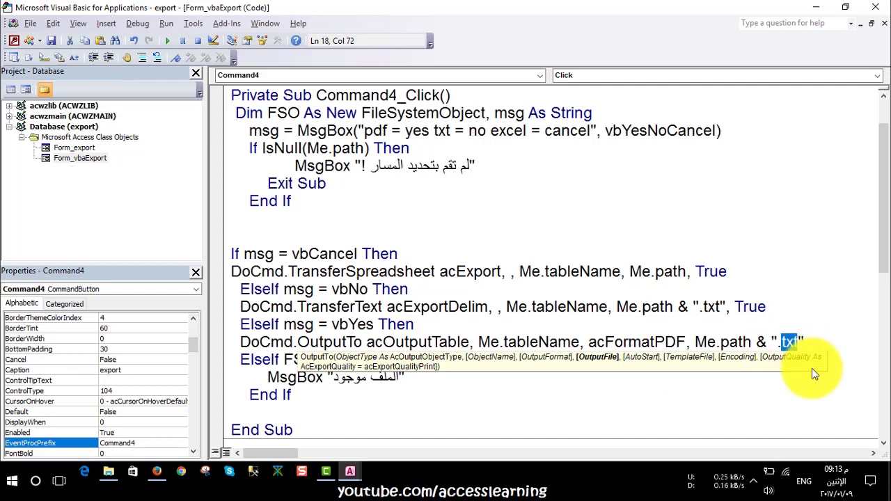
{"action": "type", "text": "pdf"}
{"action": "left_click", "coordinate": [577, 376]}
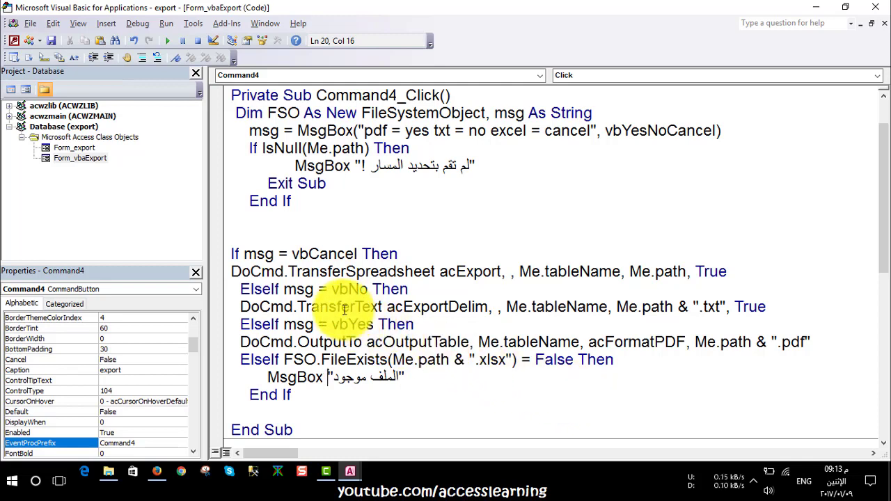
{"action": "left_click", "coordinate": [279, 289]}
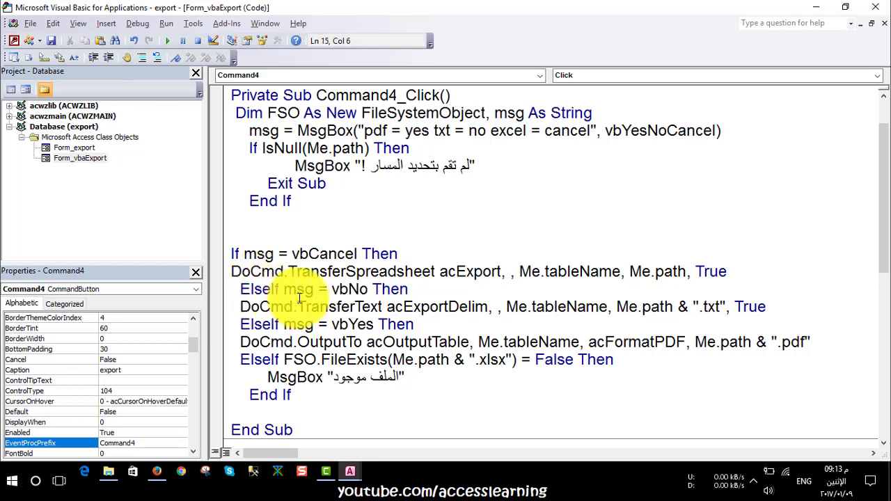
{"action": "left_click", "coordinate": [350, 289]}
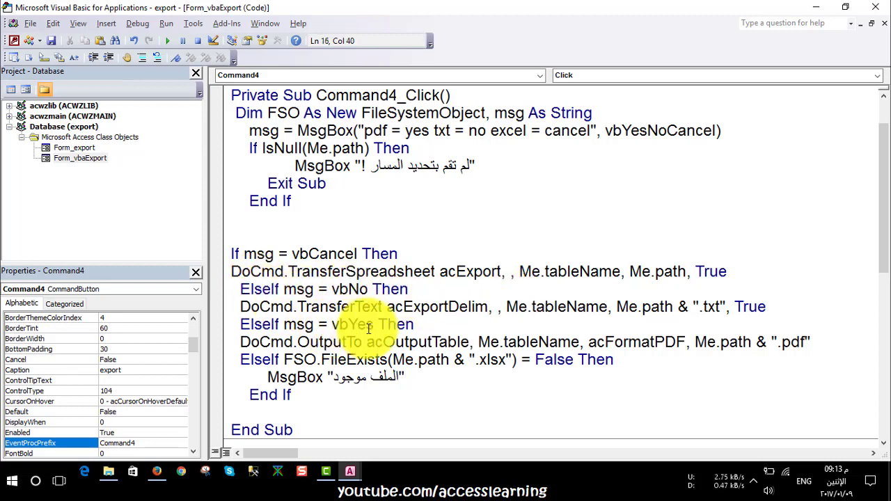
{"action": "left_click", "coordinate": [642, 342]}
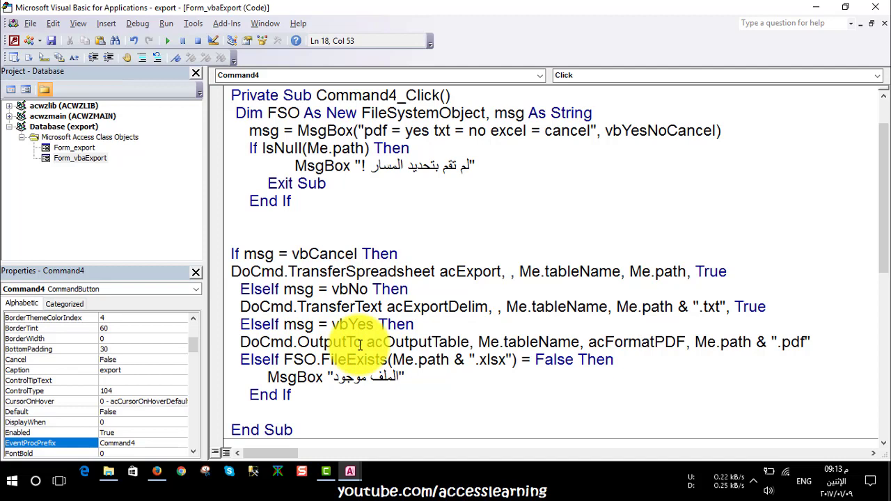
{"action": "left_click", "coordinate": [469, 342]}
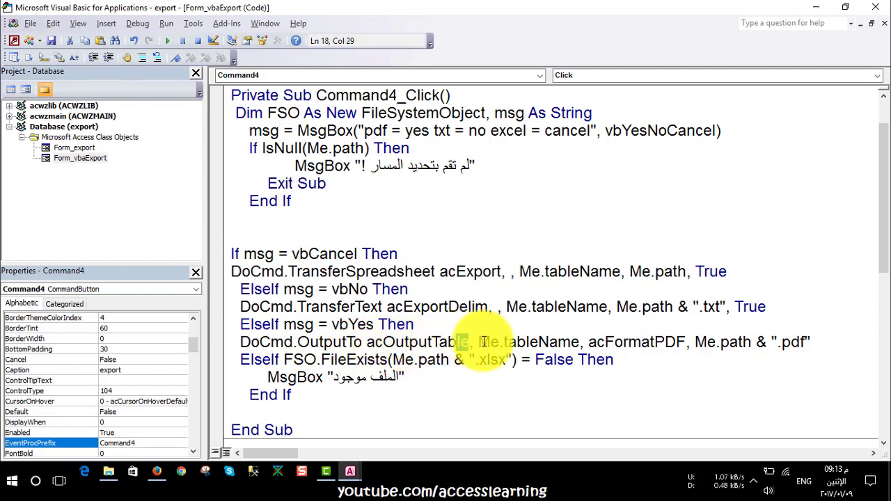
{"action": "left_click", "coordinate": [538, 342]}
{"action": "left_click", "coordinate": [336, 418]}
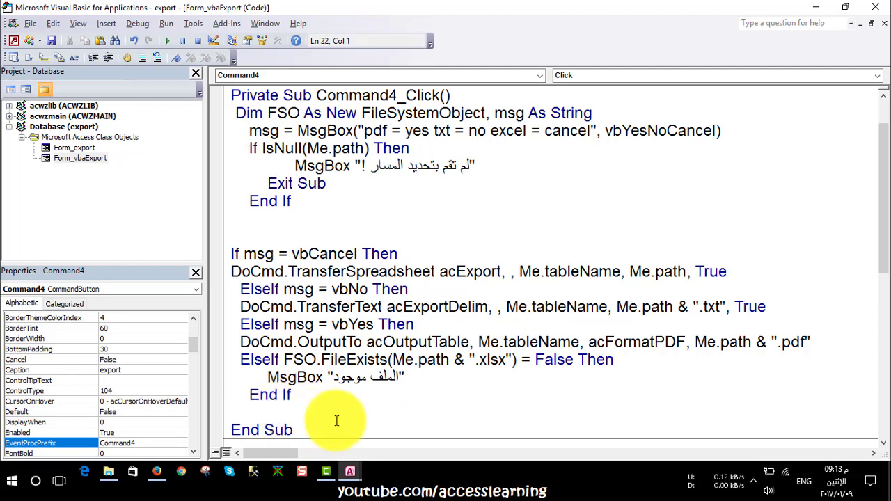
Write a trial DoCmd.OutputTo acOutputTable, Me.tableName line outputting to Me.path after End If.
{"action": "type", "text": "docmd."}
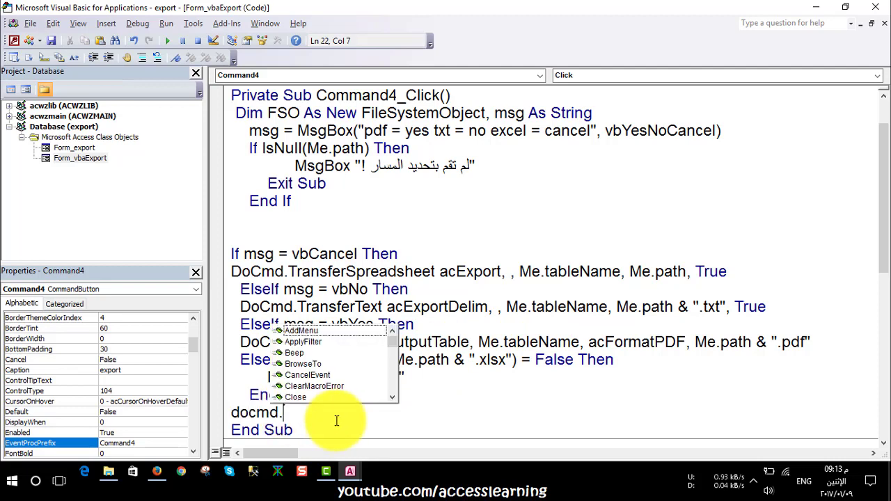
{"action": "type", "text": "out"}
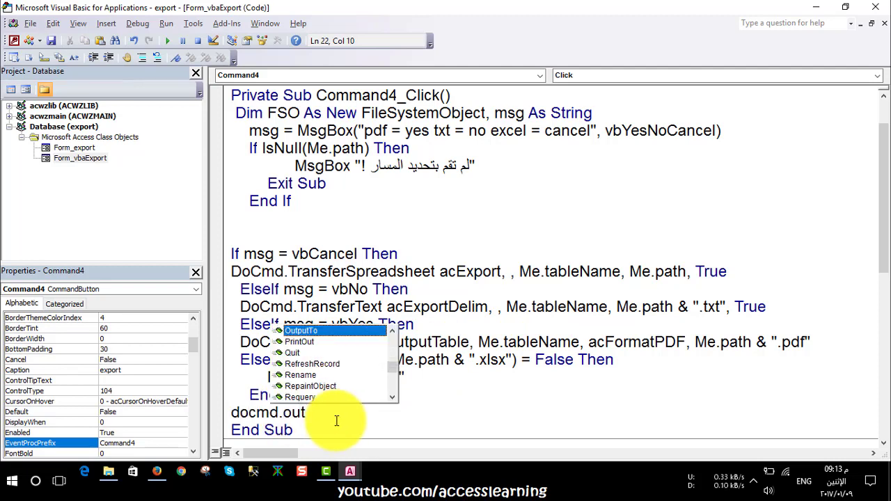
{"action": "key", "text": "space"}
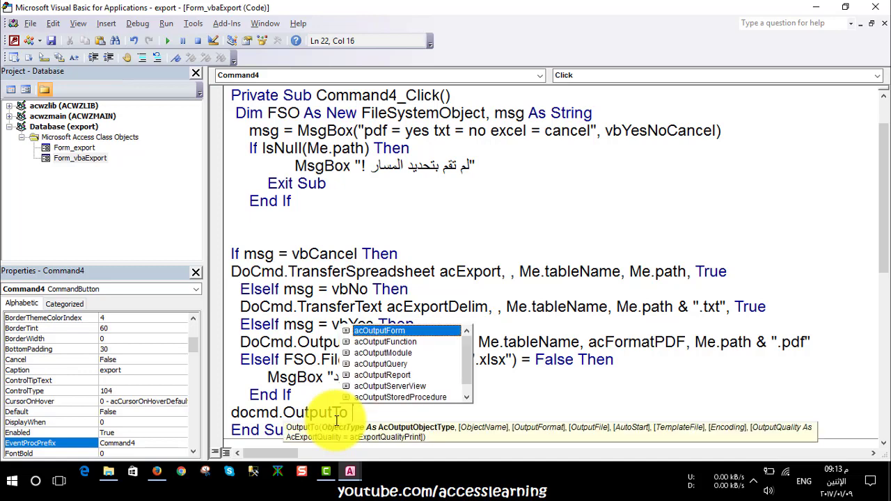
{"action": "key", "text": "Down"}
{"action": "key", "text": "Down"}
{"action": "key", "text": "Down"}
{"action": "key", "text": "Down"}
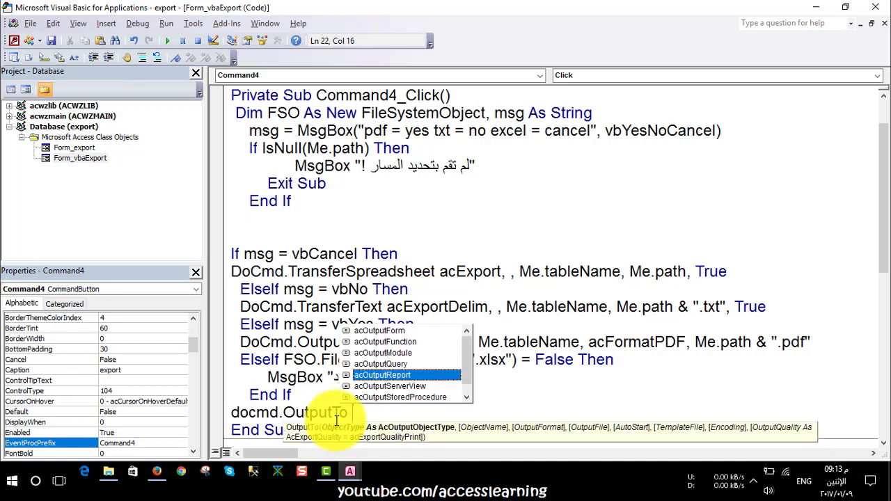
{"action": "key", "text": "Down"}
{"action": "key", "text": "Down"}
{"action": "key", "text": "Down"}
{"action": "key", "text": "Tab"}
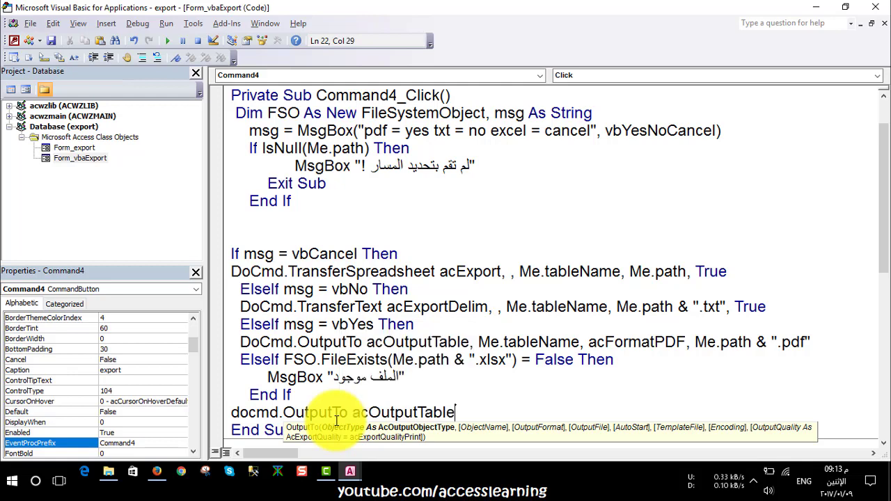
{"action": "type", "text": " ,"}
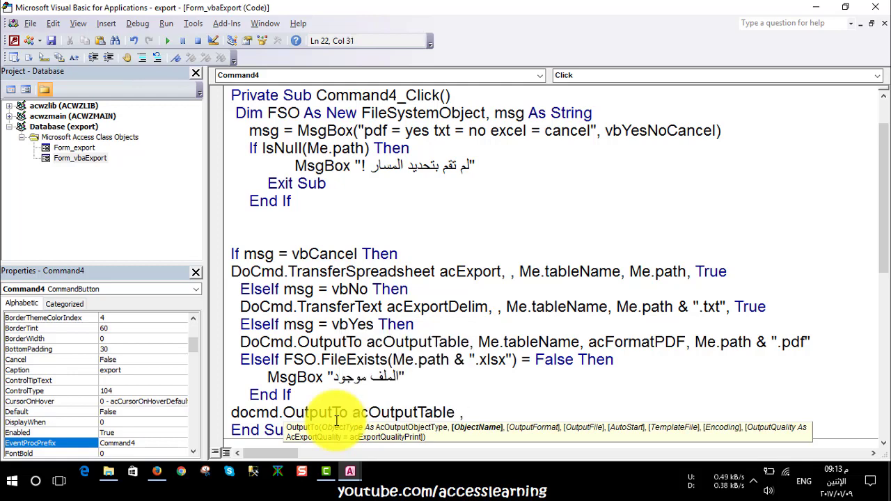
{"action": "type", "text": "me.tb"}
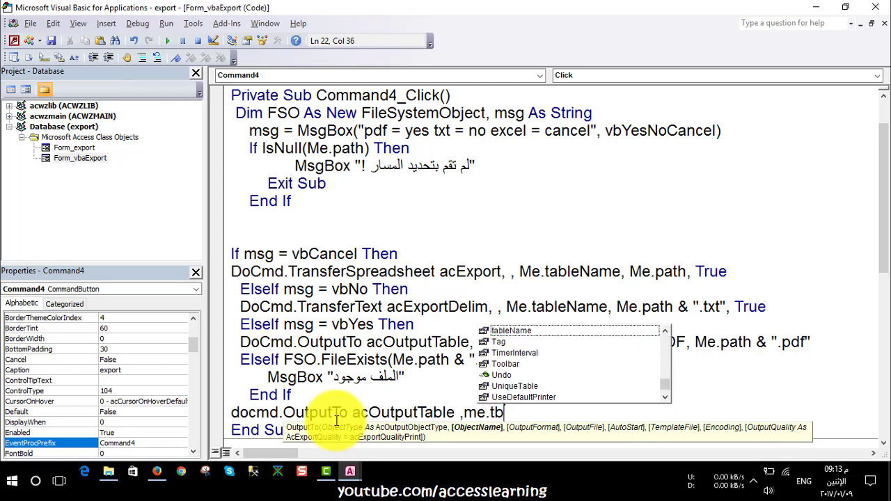
{"action": "key", "text": "BackSpace"}
{"action": "type", "text": "a"}
{"action": "key", "text": "Tab"}
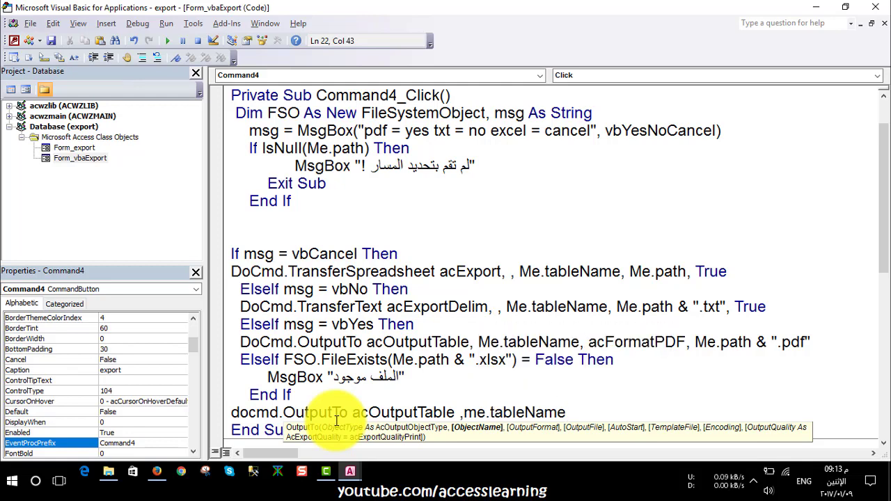
{"action": "type", "text": ", acformatpdf"}
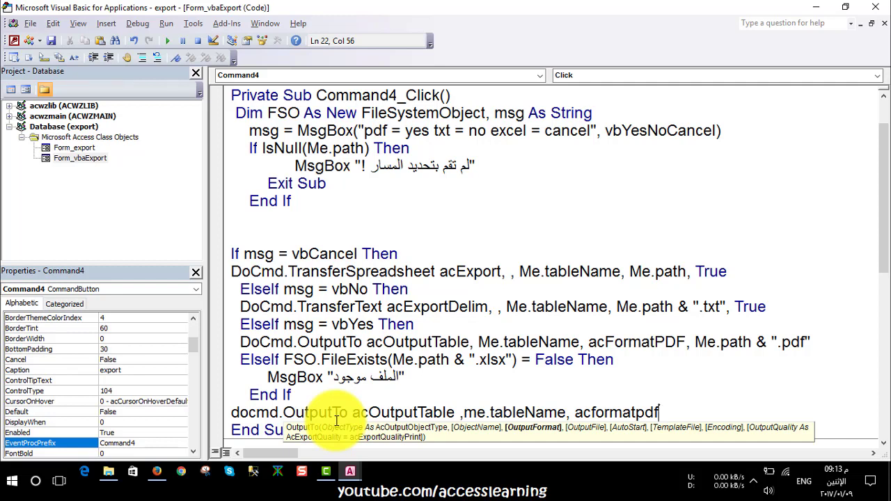
{"action": "type", "text": ","}
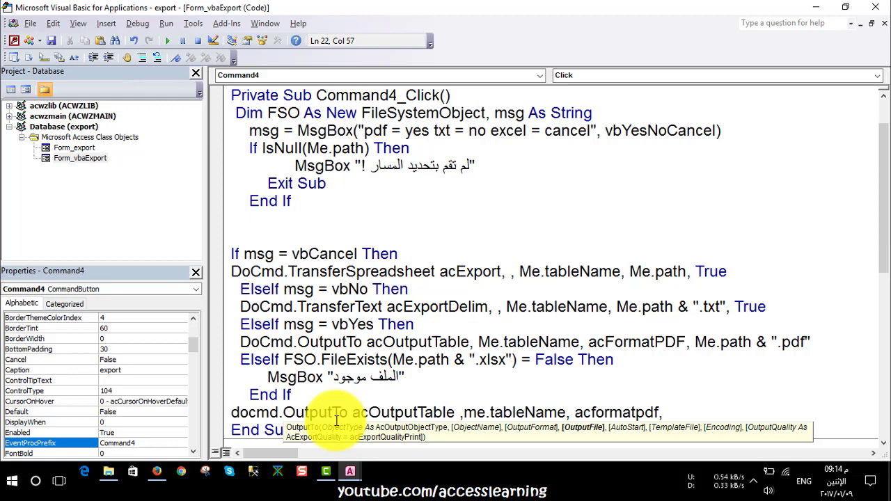
{"action": "type", "text": "me."}
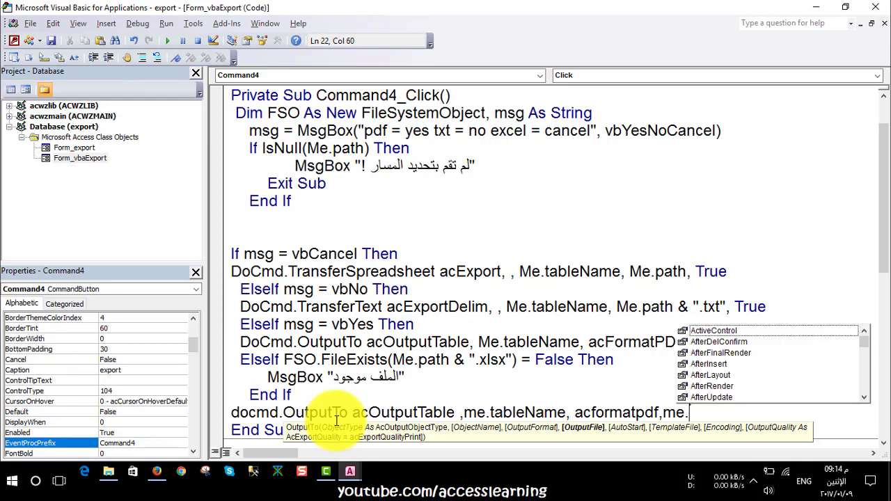
{"action": "type", "text": "p"}
{"action": "key", "text": "Down"}
{"action": "key", "text": "Down"}
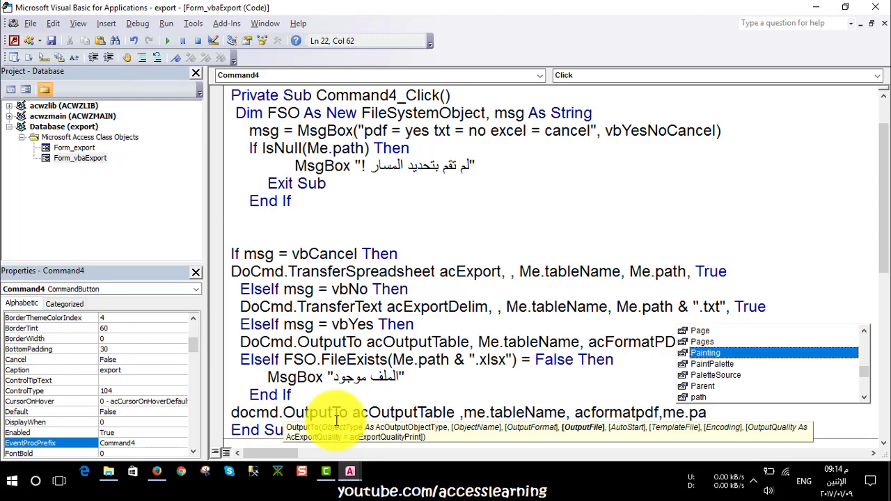
{"action": "key", "text": "Down"}
{"action": "key", "text": "Down"}
{"action": "key", "text": "Down"}
{"action": "key", "text": "Down"}
{"action": "key", "text": "Tab"}
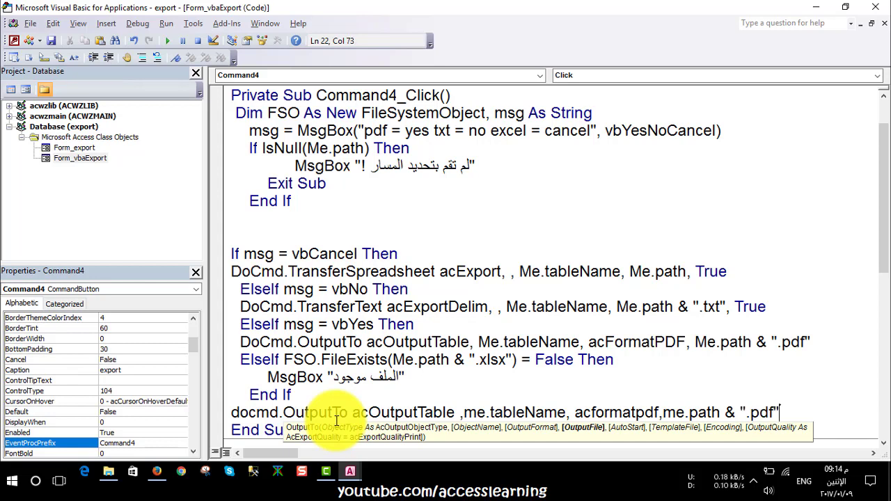
{"action": "type", "text": ","}
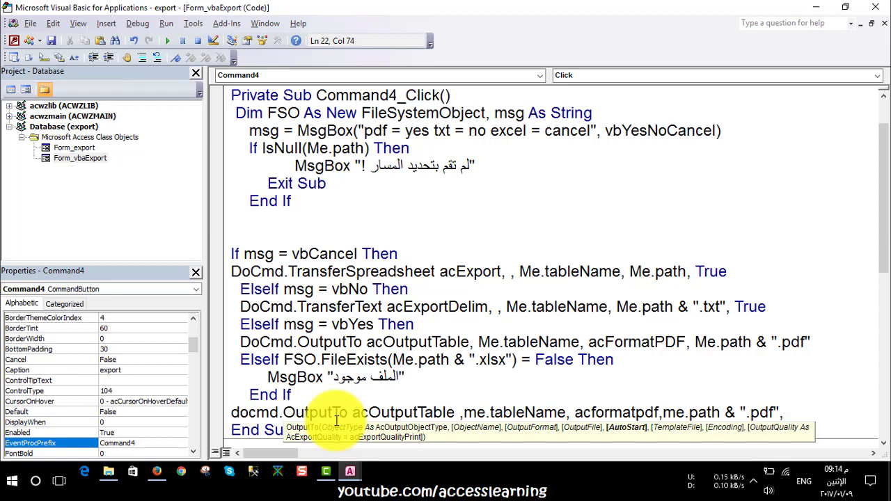
{"action": "key", "text": "BackSpace"}
Select and delete the entire trial OutputTo line.
{"action": "left_click", "coordinate": [292, 395]}
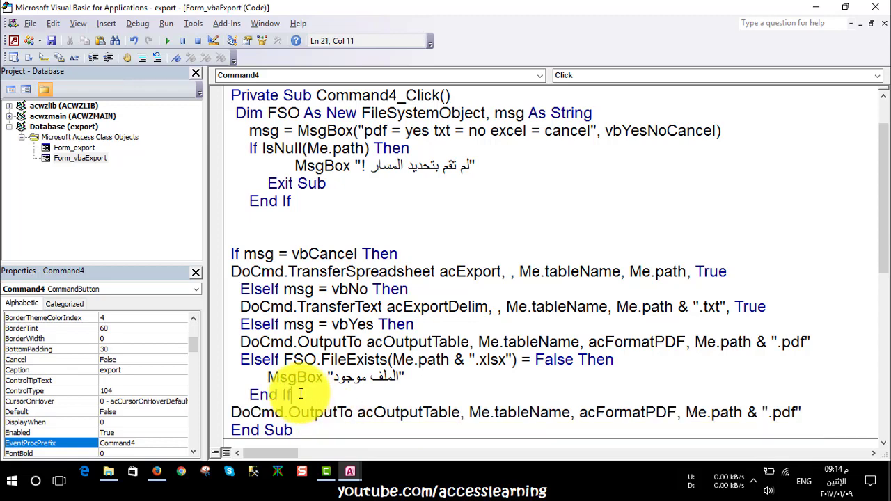
{"action": "left_click_drag", "start_coordinate": [800, 412], "coordinate": [168, 408]}
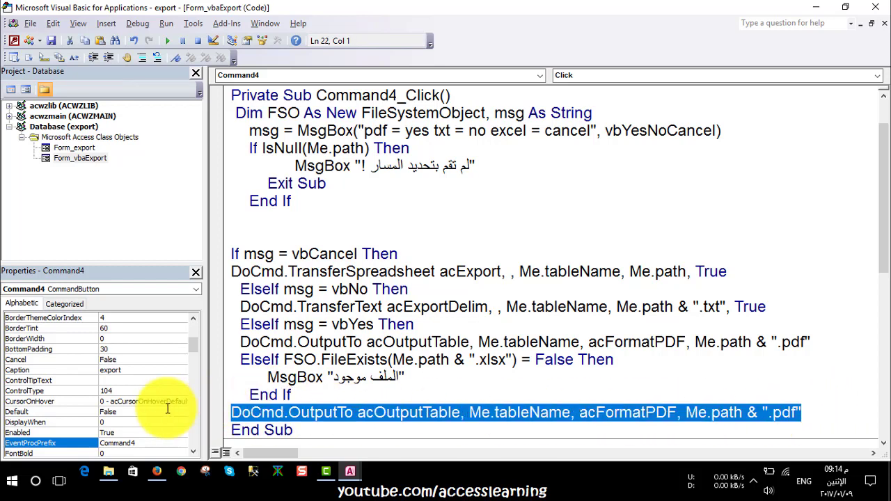
{"action": "key", "text": "BackSpace"}
{"action": "key", "text": "BackSpace"}
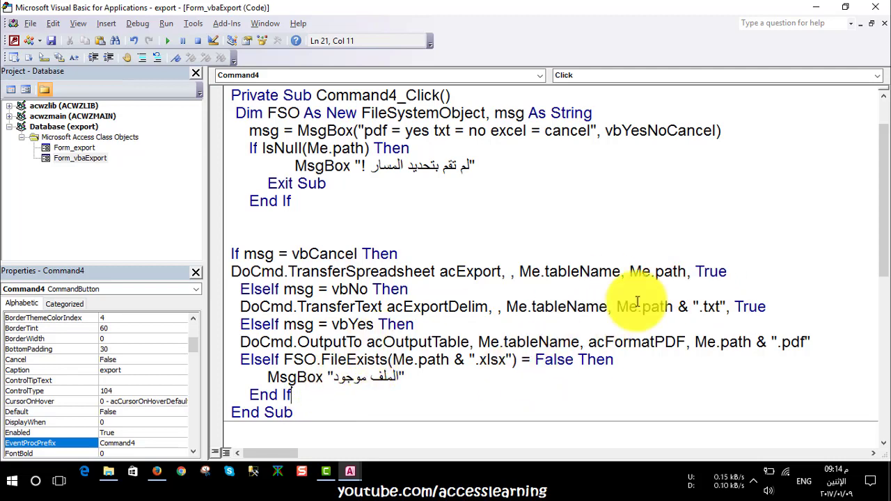
Add a MsgBox after TransferSpreadsheet with the Arabic 'table exported to Excel file' message.
{"action": "left_click", "coordinate": [729, 273]}
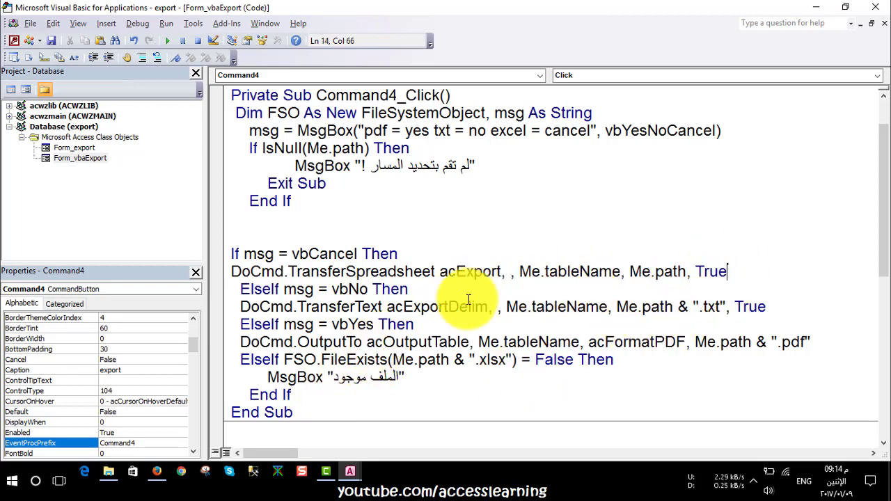
{"action": "key", "text": "Return"}
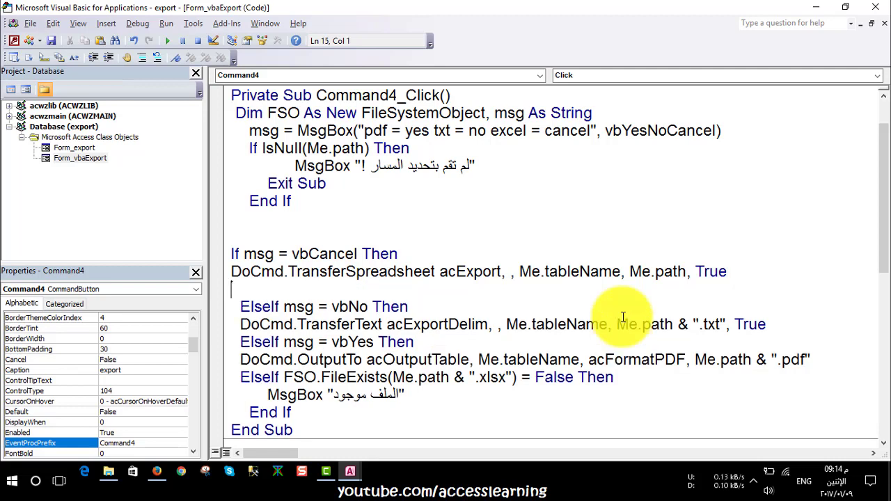
{"action": "type", "text": "msgbox \"\""}
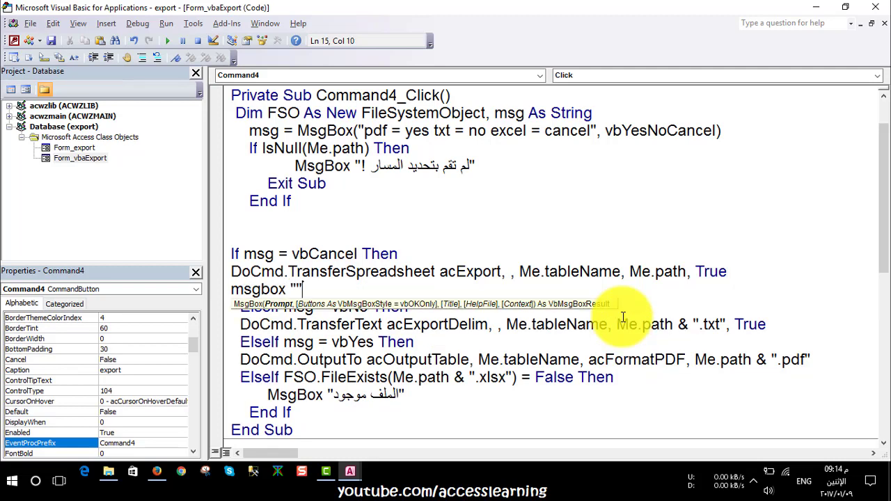
{"action": "type", "text": "تم تصدي"}
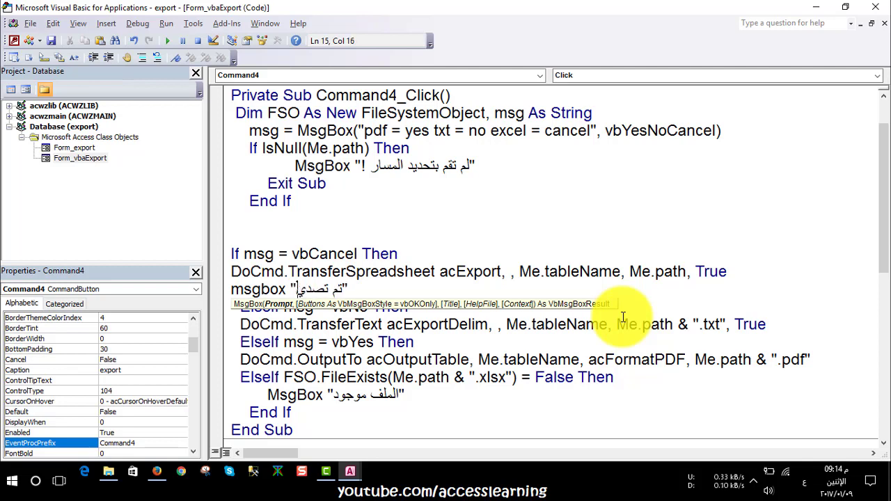
{"action": "type", "text": "ر ملف"}
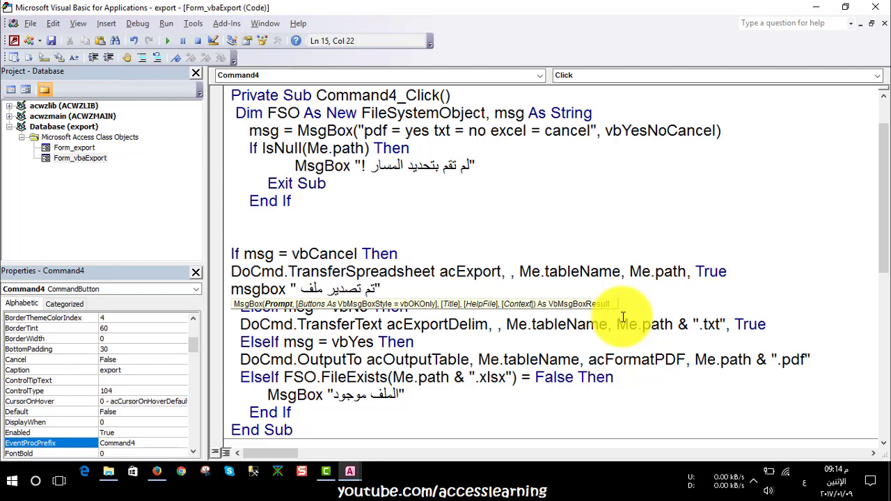
{"action": "key", "text": "BackSpace"}
{"action": "key", "text": "BackSpace"}
{"action": "key", "text": "BackSpace"}
{"action": "type", "text": "الج"}
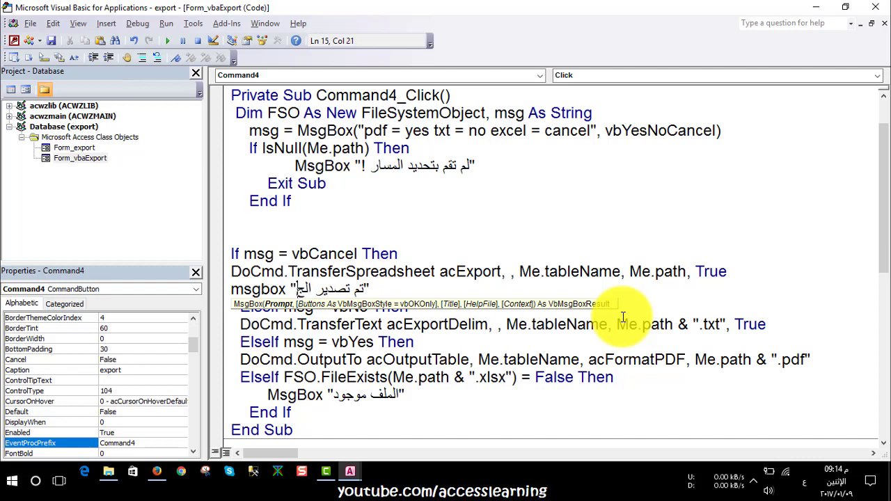
{"action": "type", "text": "دول الي ملف "}
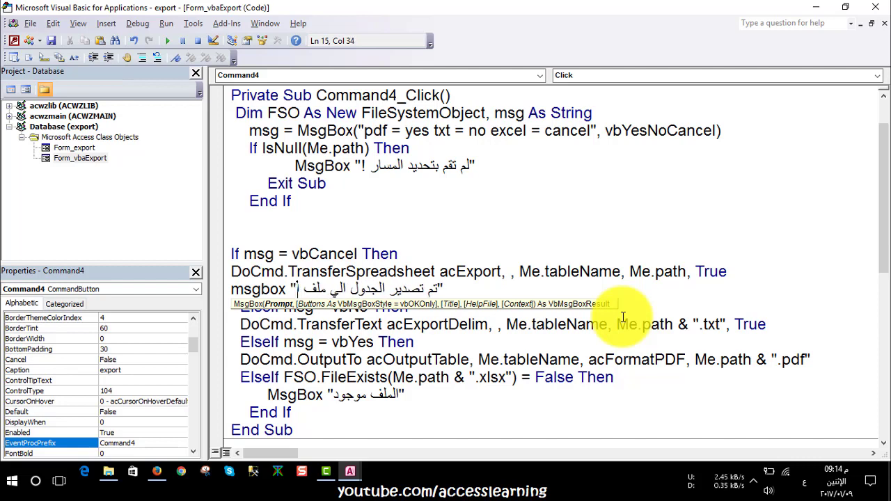
{"action": "type", "text": "اكسل"}
{"action": "left_click", "coordinate": [618, 377]}
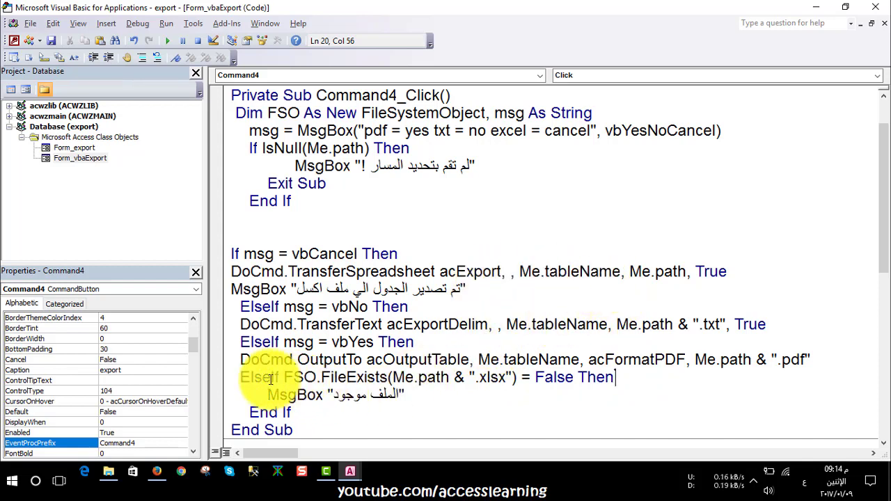
Review the FileExists check condition, then move to the blank line above the If block.
{"action": "left_click", "coordinate": [318, 376]}
{"action": "left_click", "coordinate": [372, 378]}
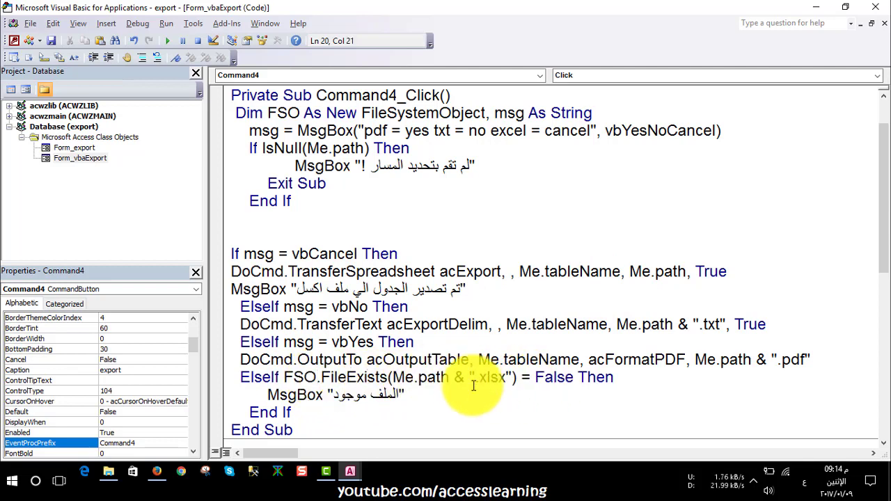
{"action": "left_click", "coordinate": [305, 377]}
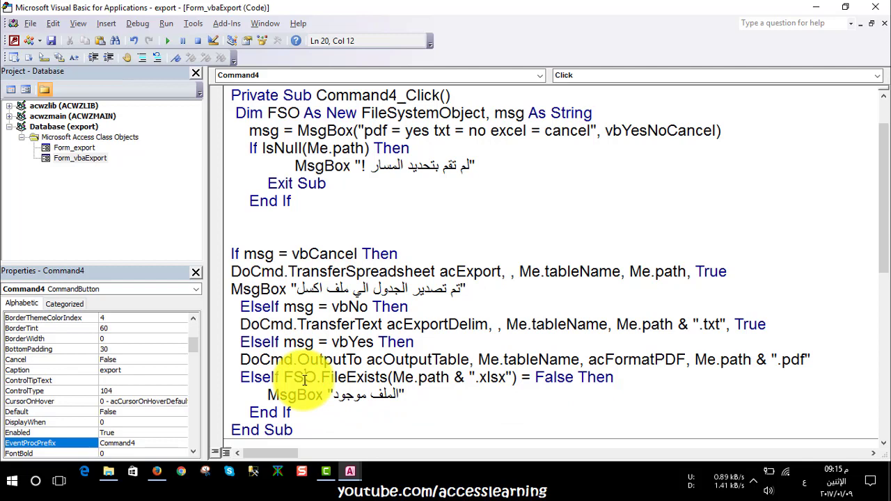
{"action": "left_click", "coordinate": [298, 237]}
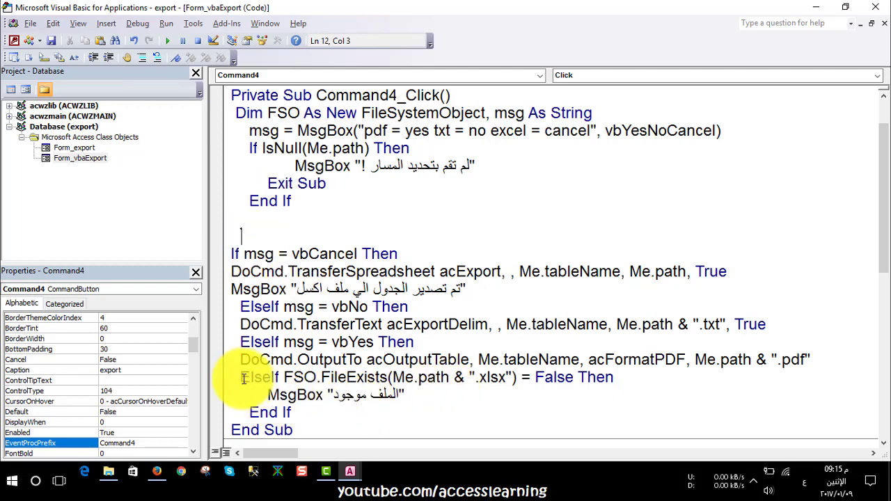
Comment out the ElseIf FSO.FileExists line and its "file exists" MsgBox using Comment Block.
{"action": "left_click_drag", "start_coordinate": [221, 382], "coordinate": [221, 397]}
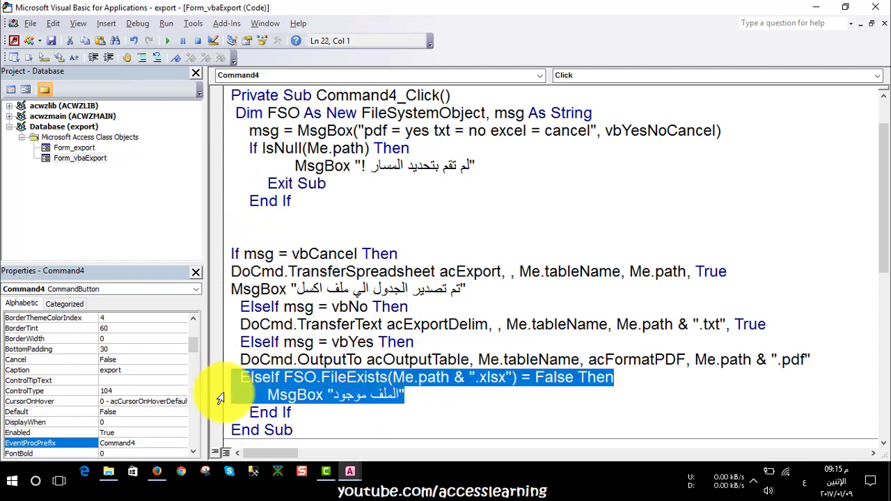
{"action": "left_click", "coordinate": [143, 57]}
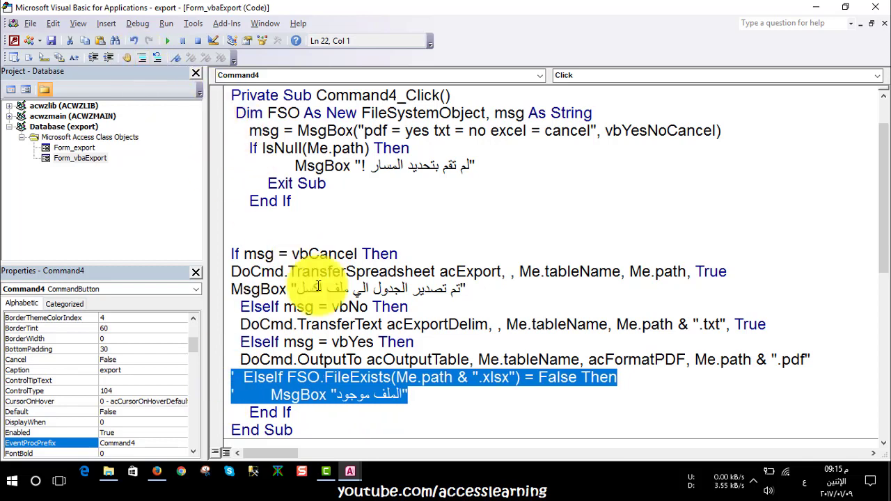
{"action": "left_click", "coordinate": [417, 394]}
{"action": "left_click", "coordinate": [240, 236]}
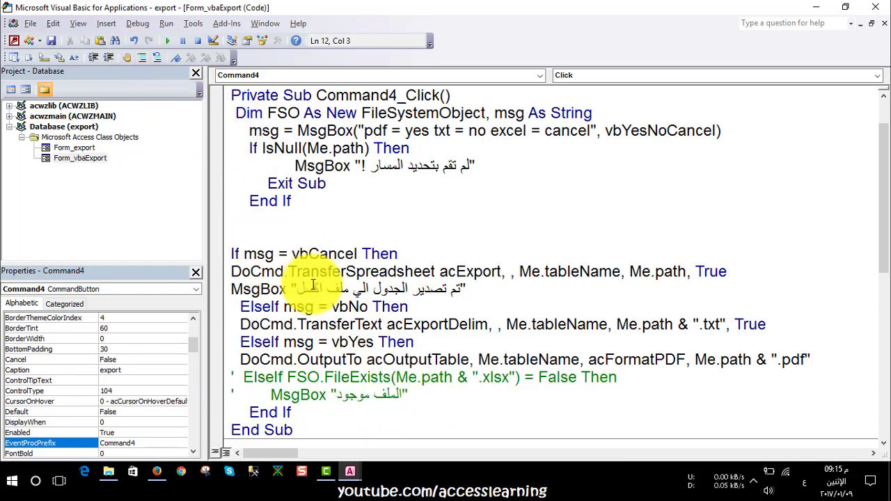
{"action": "left_click", "coordinate": [493, 378]}
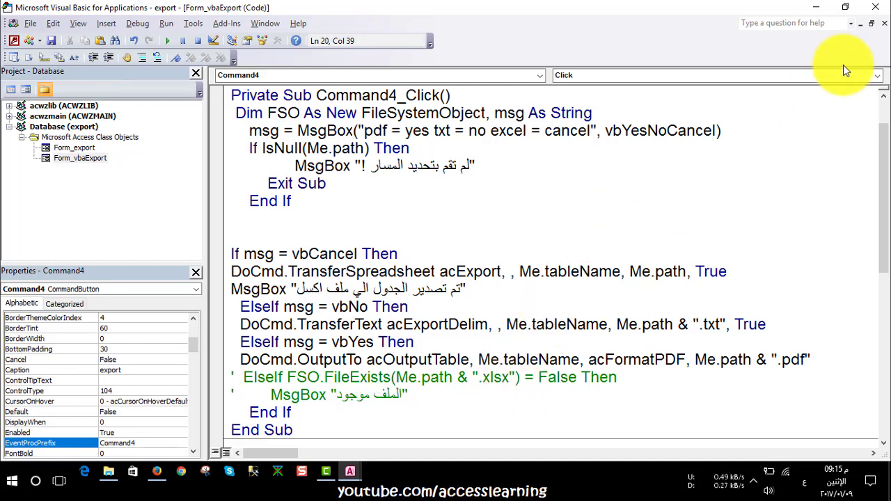
Run the vbaExport form in Form View, choose the Excel option, and acknowledge the completion message.
{"action": "left_click", "coordinate": [870, 12]}
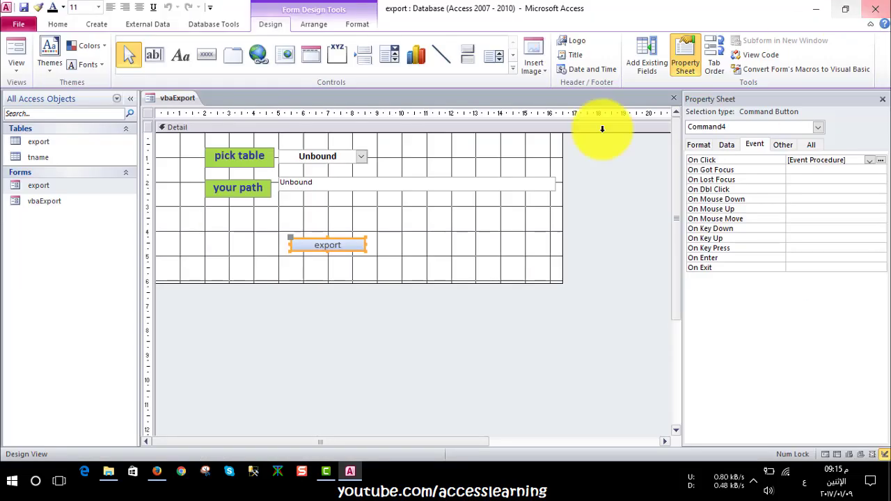
{"action": "left_click", "coordinate": [28, 54]}
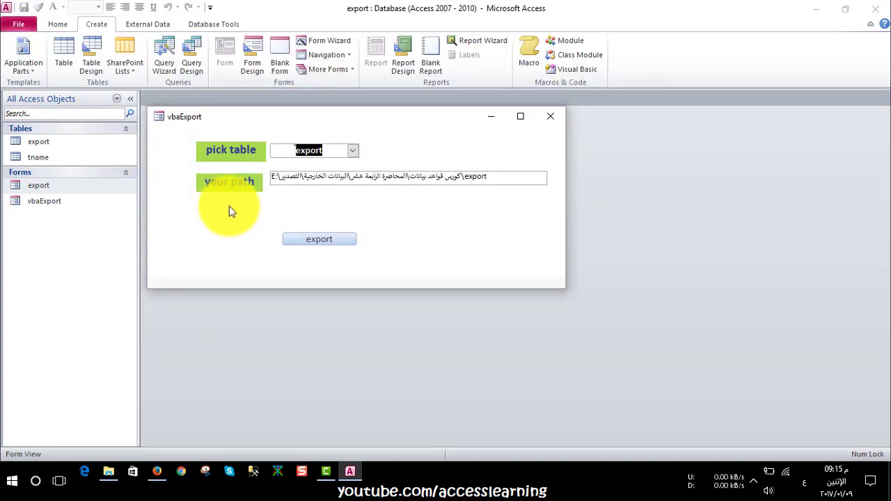
{"action": "left_click", "coordinate": [303, 240]}
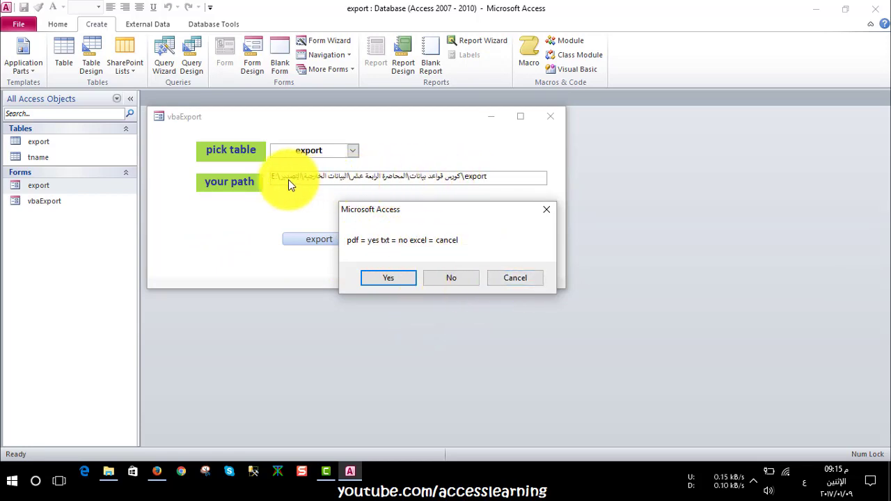
{"action": "left_click", "coordinate": [522, 281]}
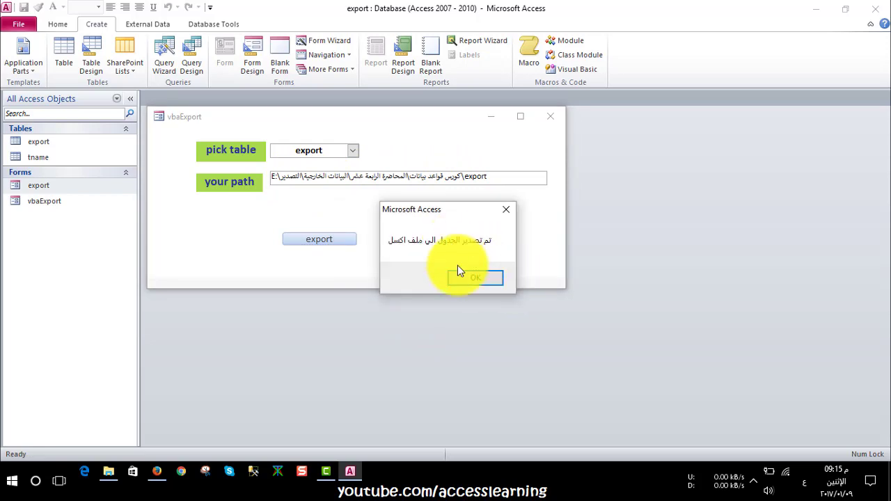
{"action": "left_click", "coordinate": [476, 281]}
Check the new export.XLSX in the export folder.
{"action": "left_click", "coordinate": [109, 468]}
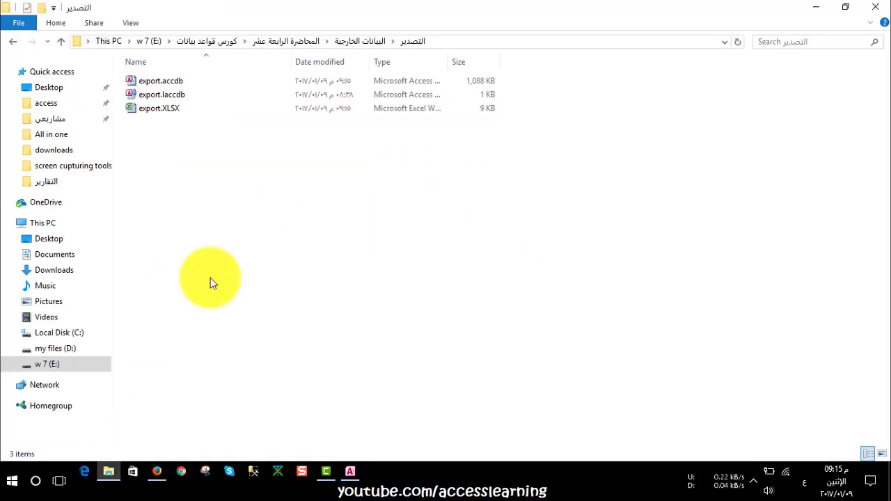
{"action": "left_click", "coordinate": [142, 110]}
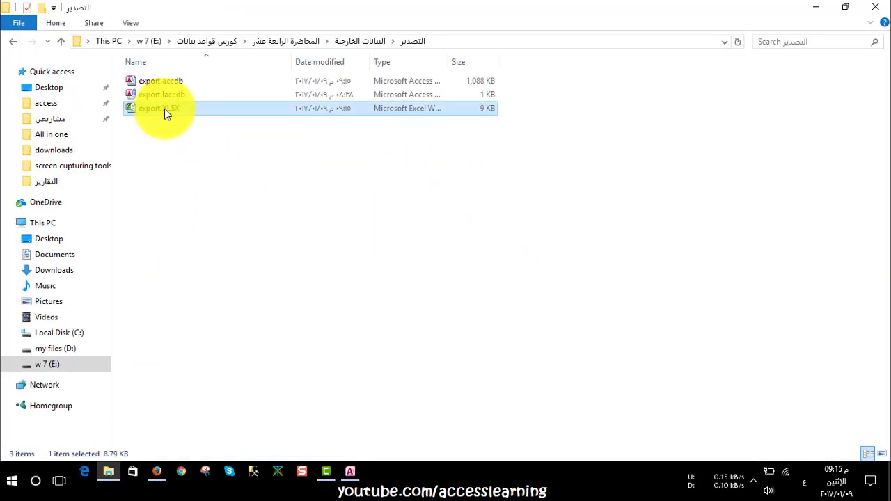
{"action": "left_click", "coordinate": [110, 471]}
Export the table as PDF and open export.pdf to verify it.
{"action": "left_click", "coordinate": [294, 241]}
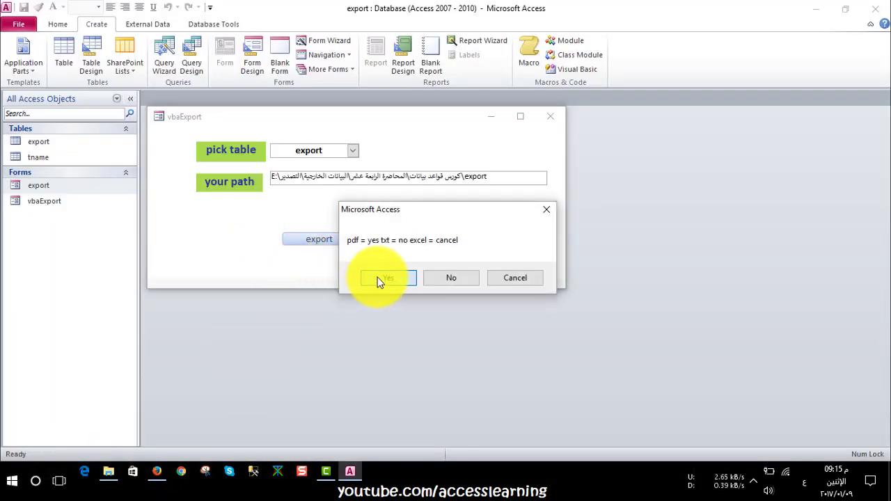
{"action": "left_click", "coordinate": [378, 277]}
{"action": "left_click", "coordinate": [114, 460]}
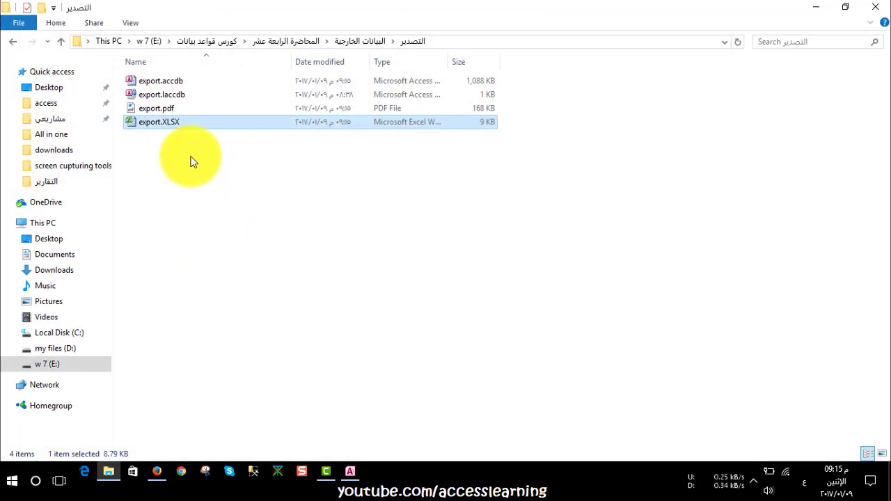
{"action": "left_click", "coordinate": [174, 109]}
{"action": "double_click", "coordinate": [175, 109]}
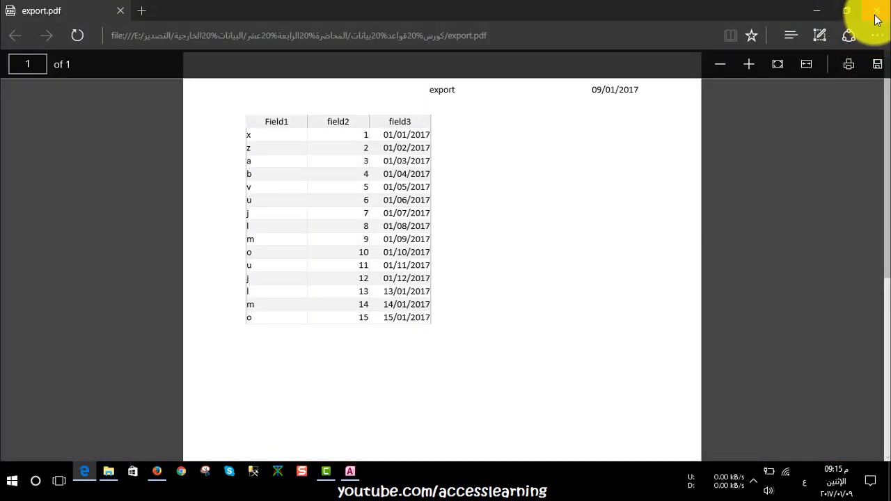
{"action": "left_click", "coordinate": [876, 9]}
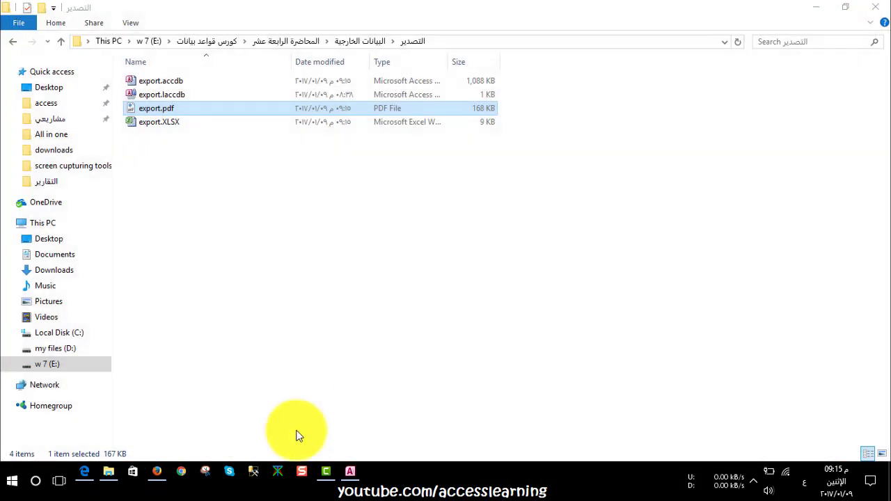
Export the table as text, check export.txt's comma-separated records, then return to Access.
{"action": "left_click", "coordinate": [109, 474]}
{"action": "left_click", "coordinate": [349, 472]}
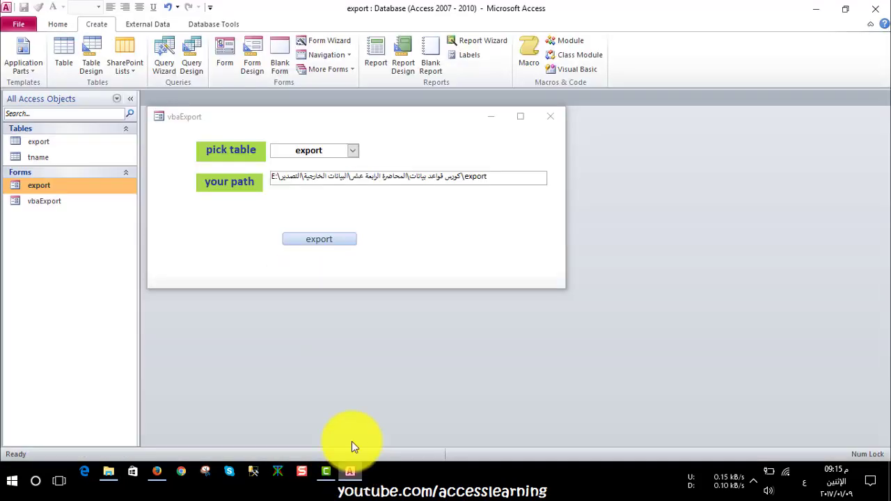
{"action": "left_click", "coordinate": [334, 237]}
{"action": "left_click", "coordinate": [465, 281]}
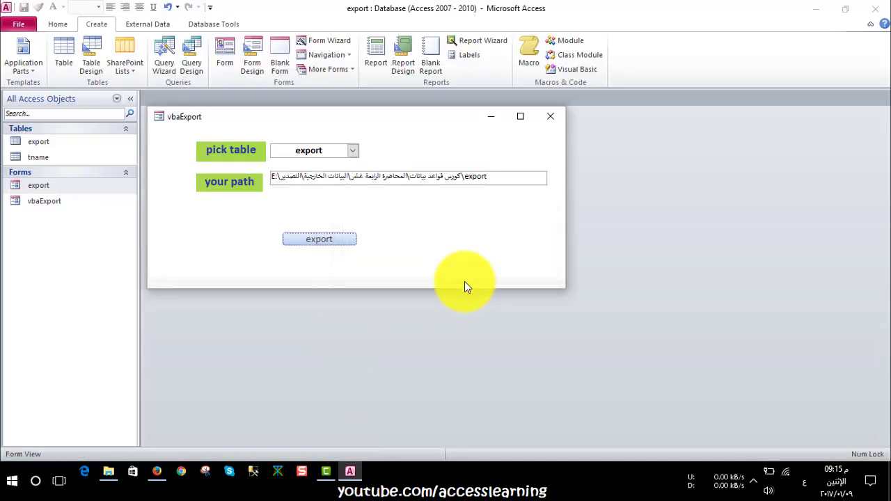
{"action": "left_click", "coordinate": [108, 474]}
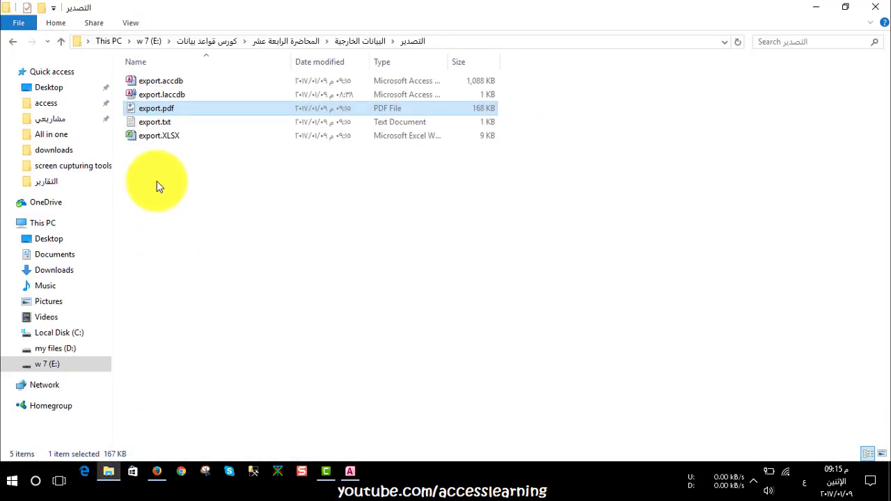
{"action": "double_click", "coordinate": [160, 122]}
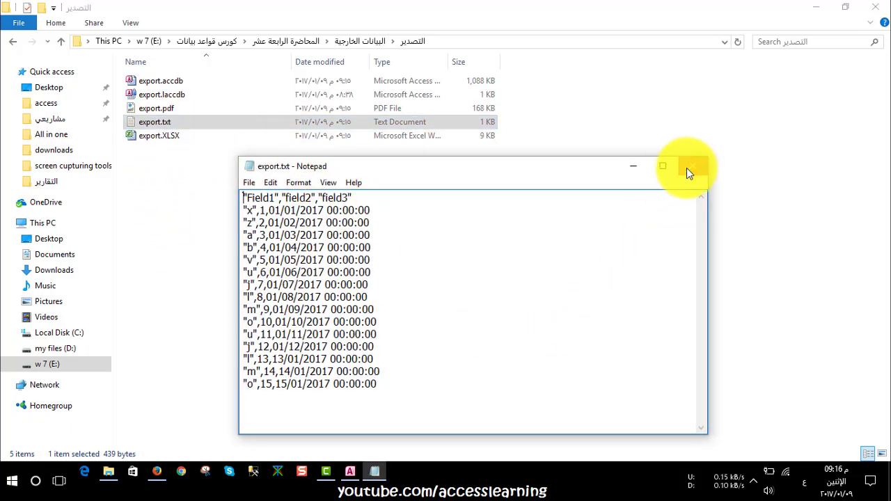
{"action": "left_click", "coordinate": [691, 167]}
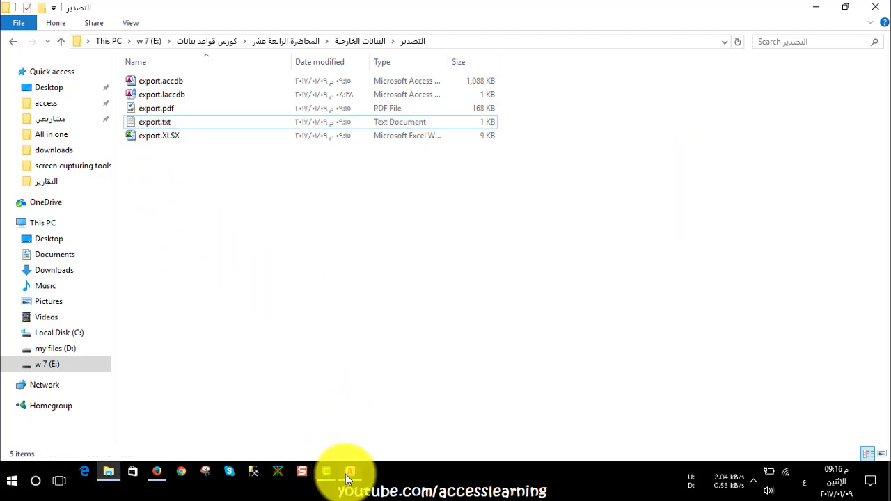
{"action": "mouse_move", "coordinate": [349, 477]}
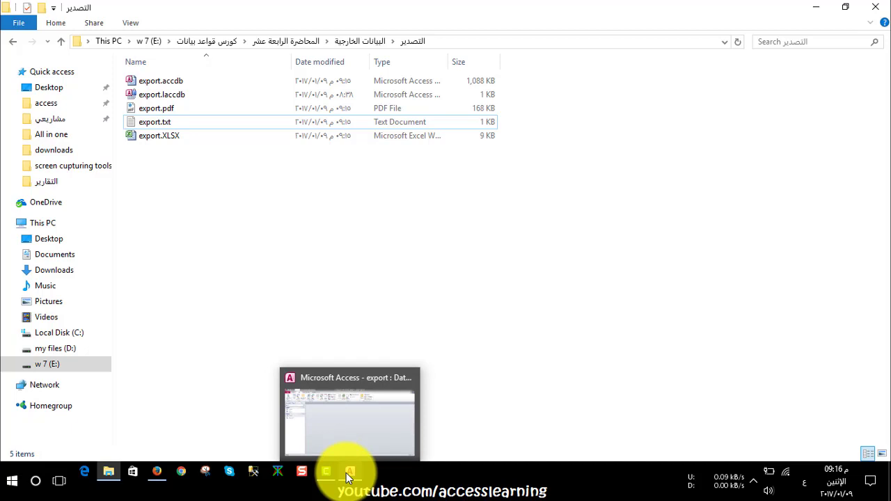
{"action": "left_click", "coordinate": [349, 477]}
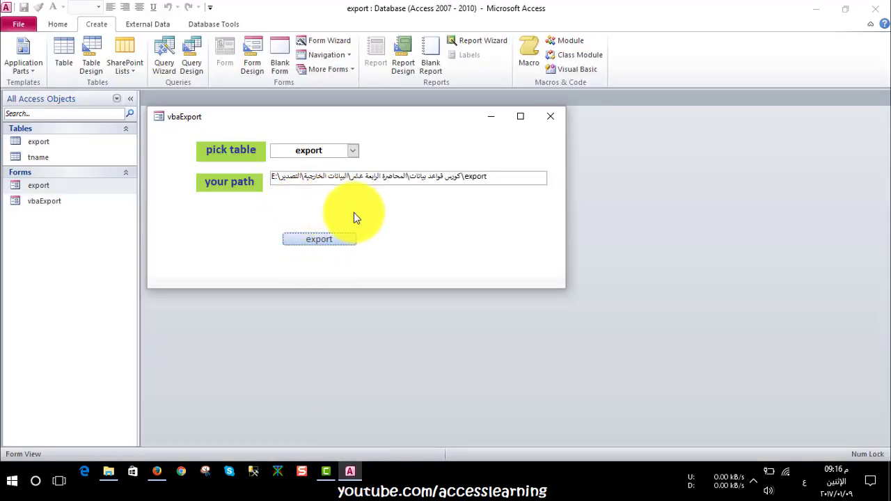
Close the vbaExport form, saving its changes, then close the Access window.
{"action": "left_click", "coordinate": [549, 117]}
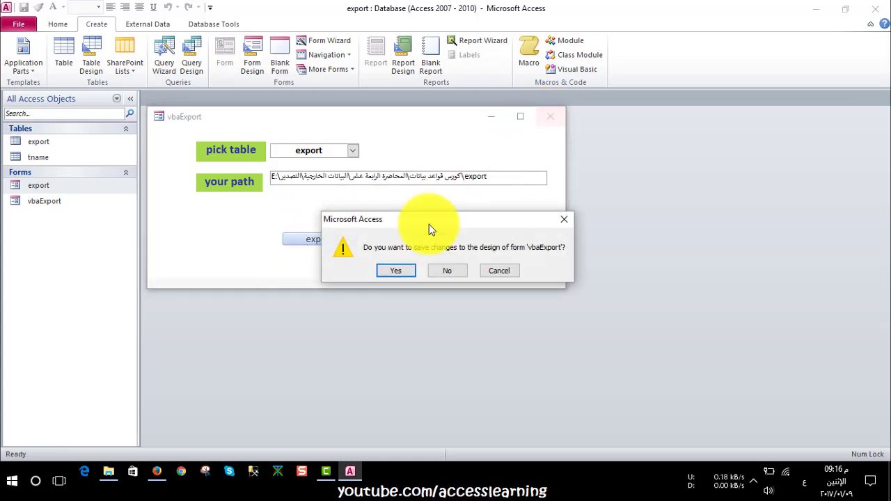
{"action": "left_click", "coordinate": [396, 270]}
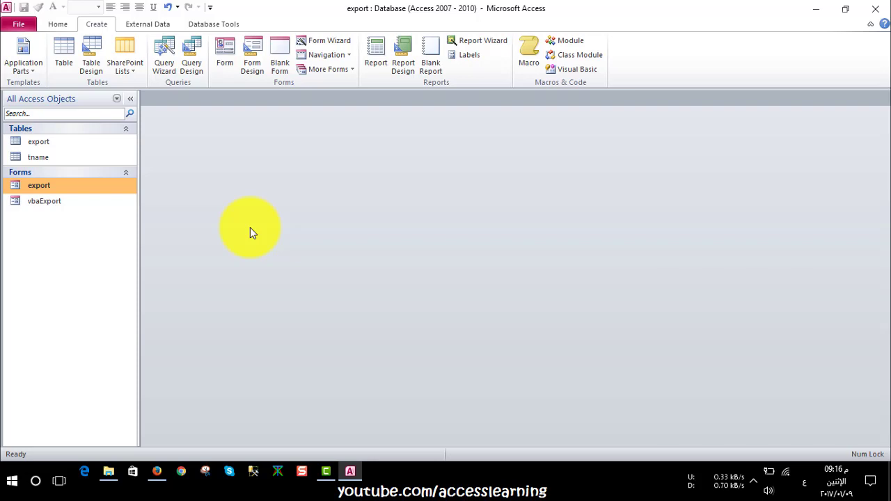
{"action": "left_click", "coordinate": [81, 143]}
{"action": "left_click", "coordinate": [81, 186]}
{"action": "left_click", "coordinate": [874, 15]}
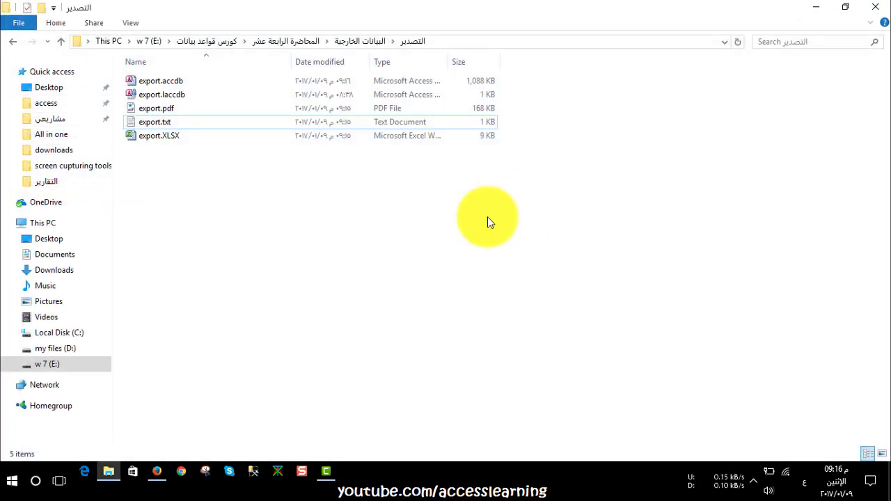